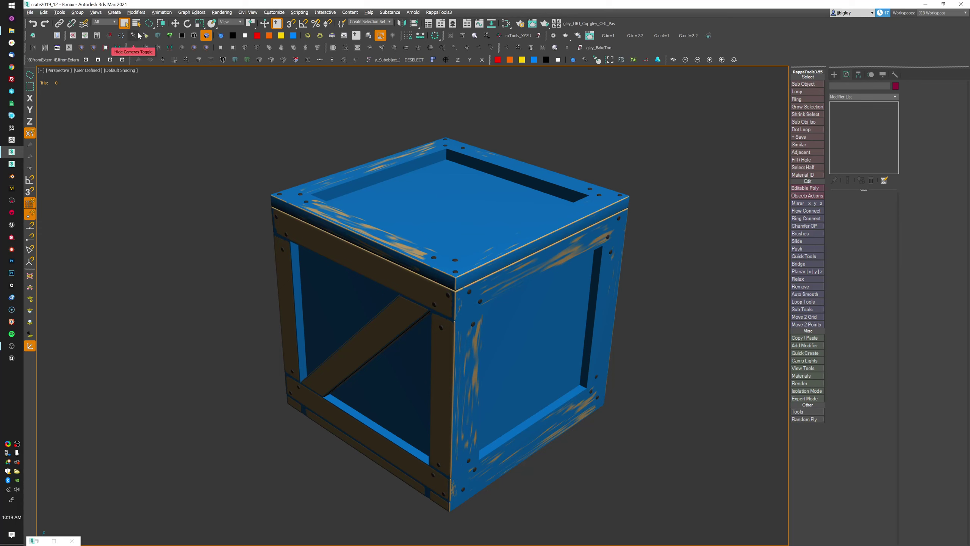
Check the scene's lights in the Light Lister and close it.
click(60, 13)
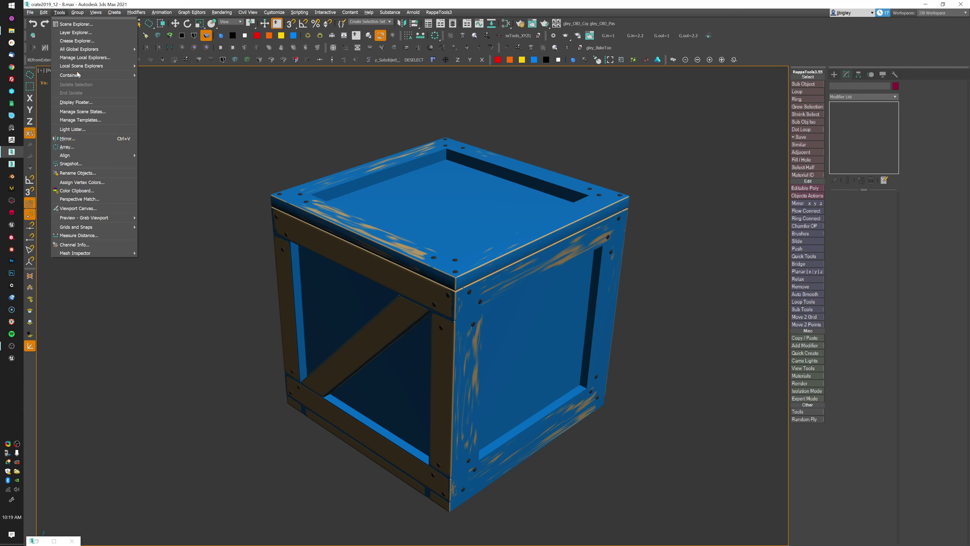
click(87, 131)
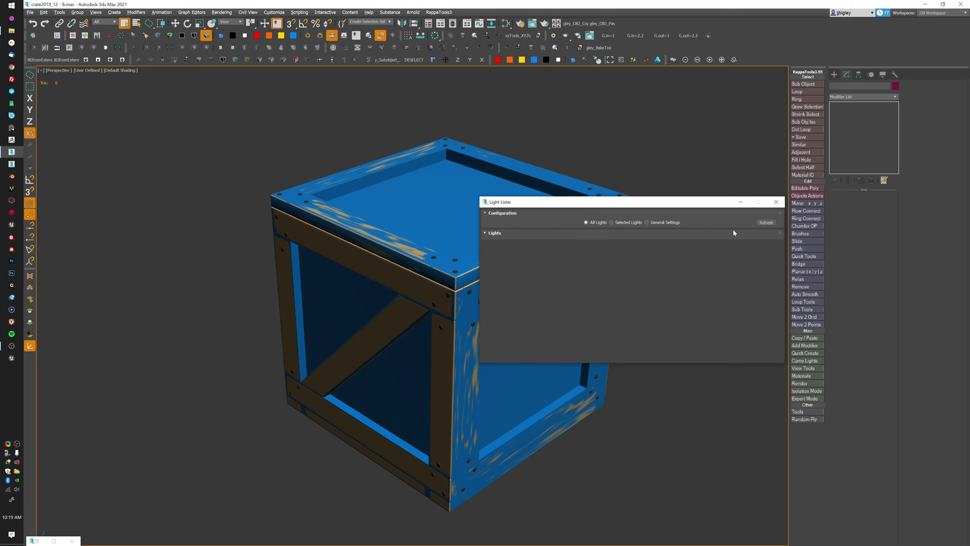
click(776, 201)
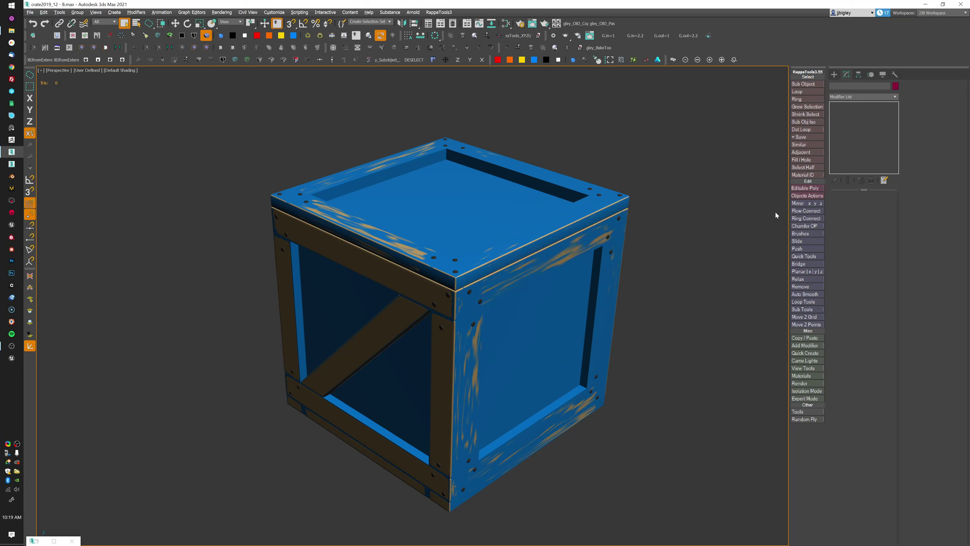
Review the Gamma and LUT preferences, keeping gamma/LUT correction disabled.
click(222, 12)
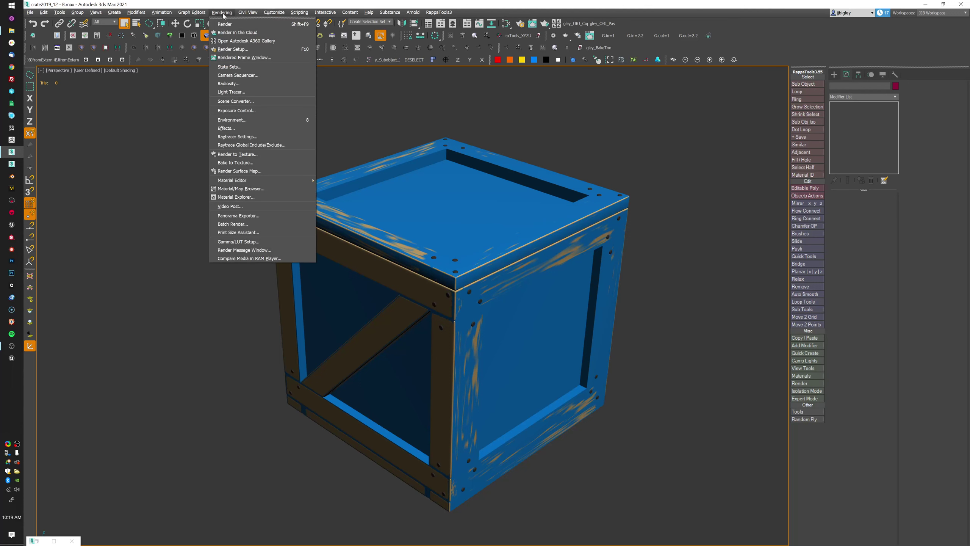
click(258, 233)
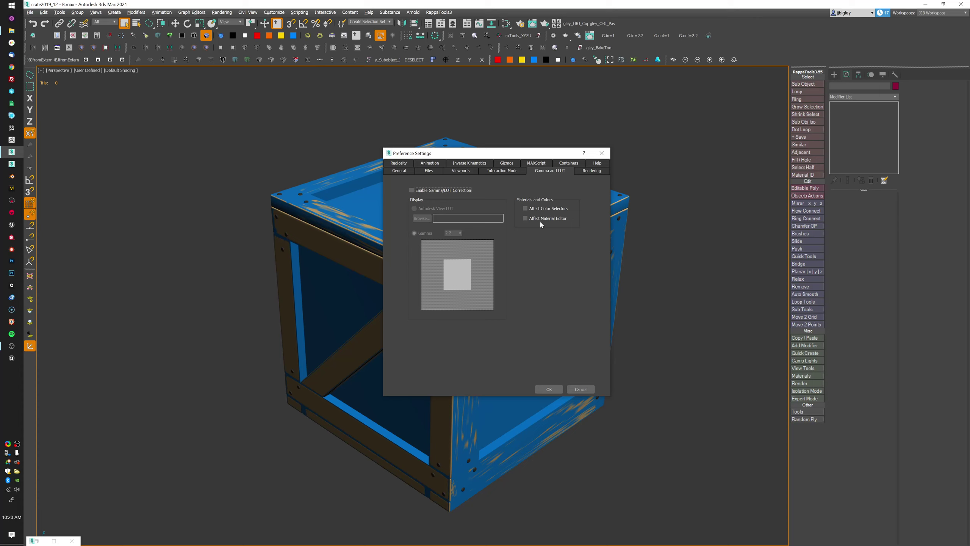
click(554, 387)
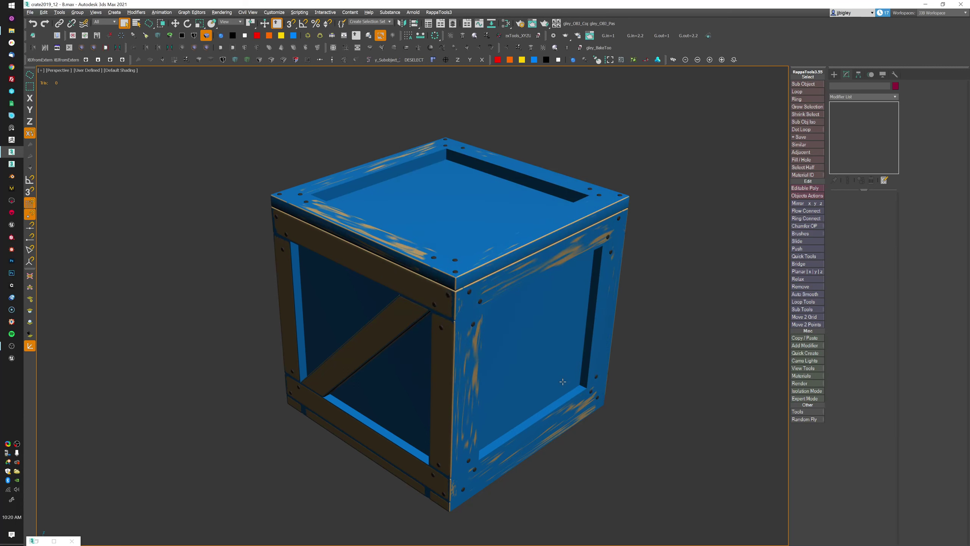
Check that Render Setup uses the Scanline Renderer and leave the Light Tracer advanced lighting inactive.
click(274, 12)
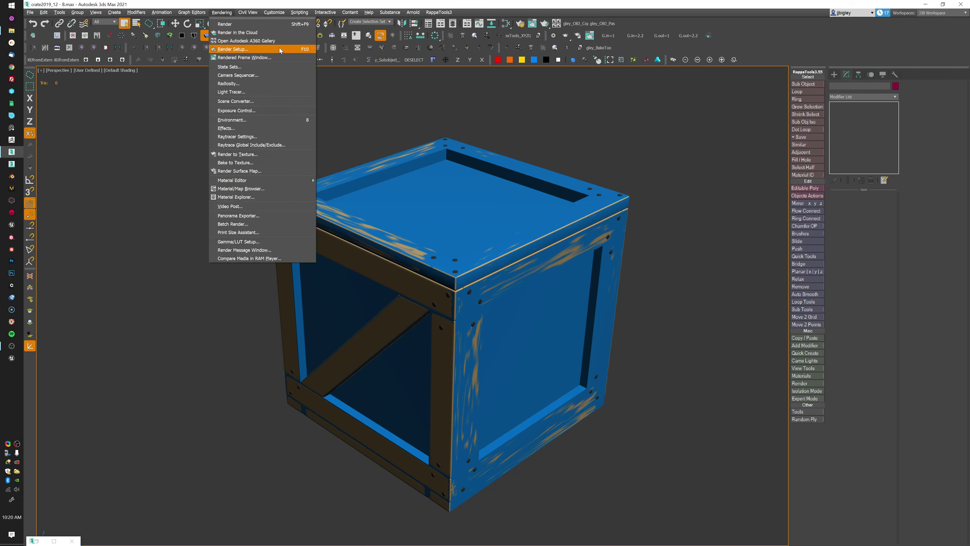
click(280, 50)
drag(553, 119, 617, 119)
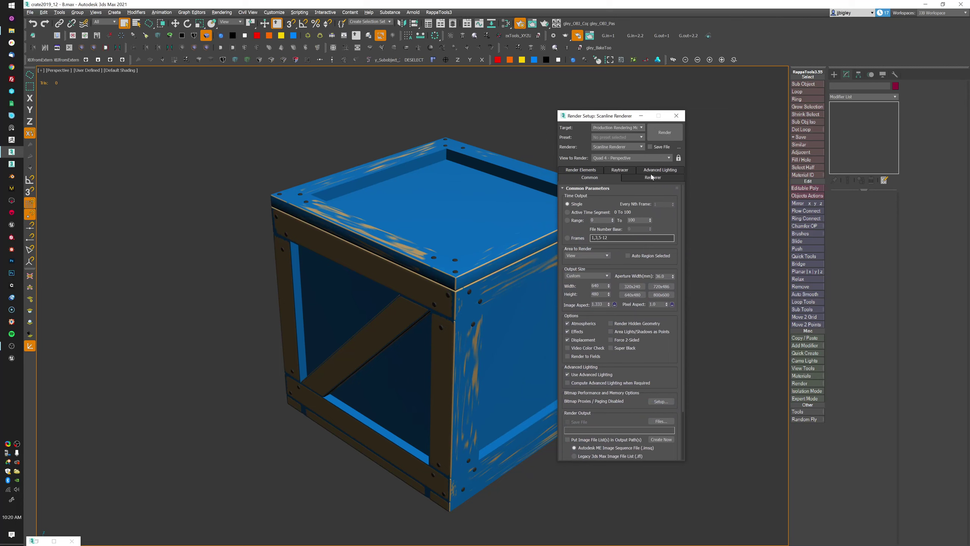
click(630, 146)
click(619, 163)
click(660, 170)
click(658, 200)
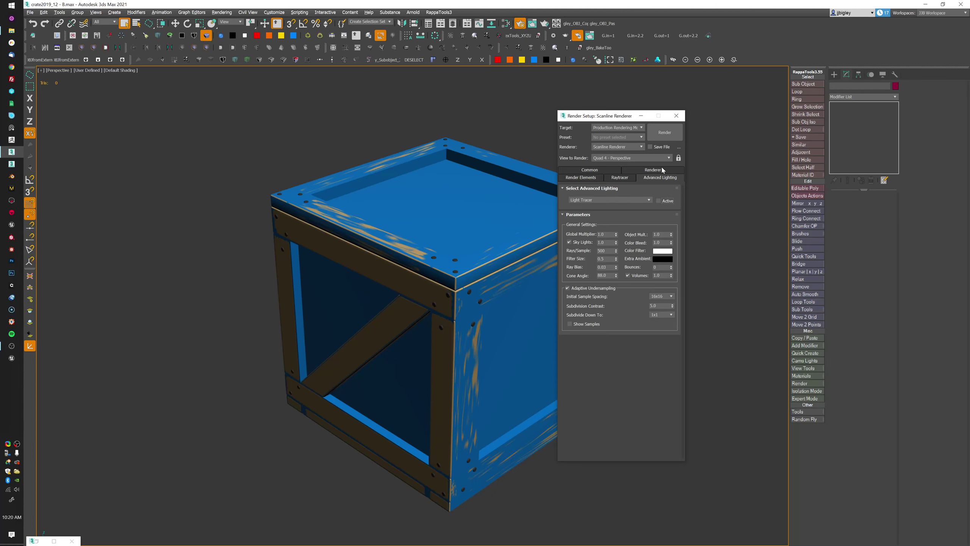
drag(617, 118, 687, 106)
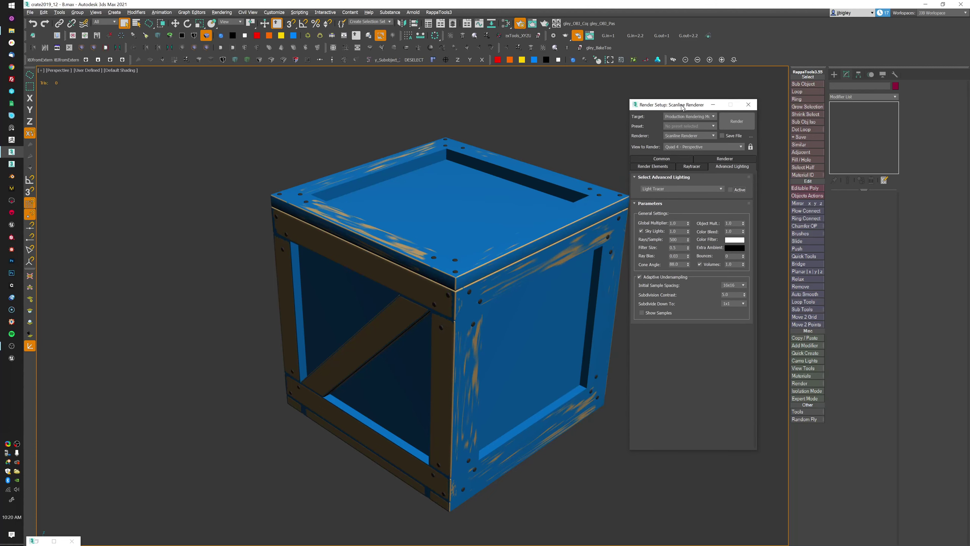
middle_drag(541, 290, 539, 289)
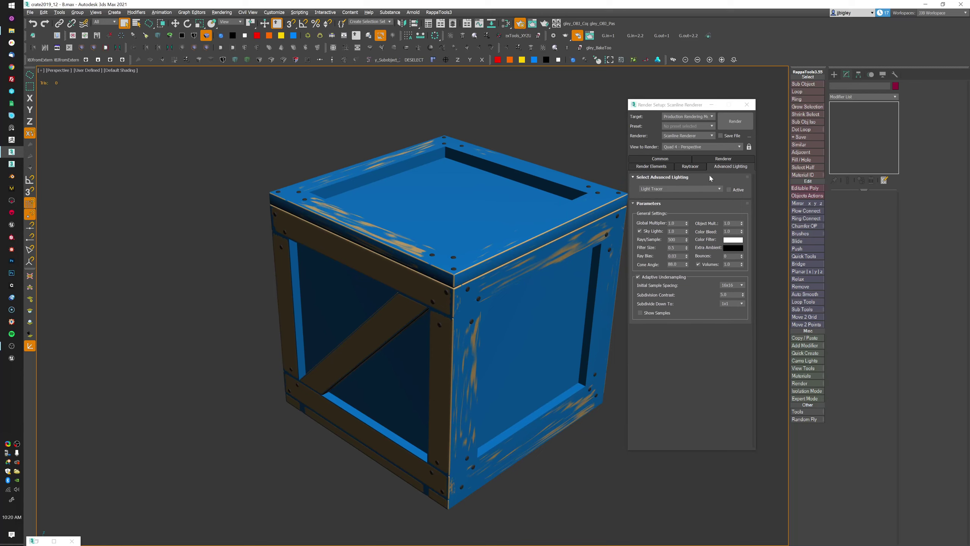
click(746, 105)
Add an Edit Poly modifier to the low-poly crate.
scroll(649, 225, down, 2)
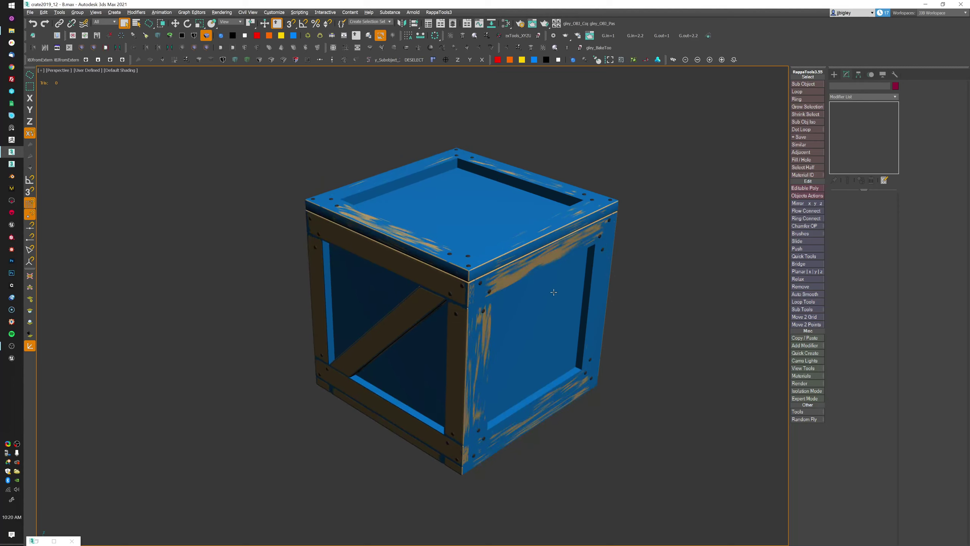
click(554, 292)
alt+middle_drag(638, 269, 496, 280)
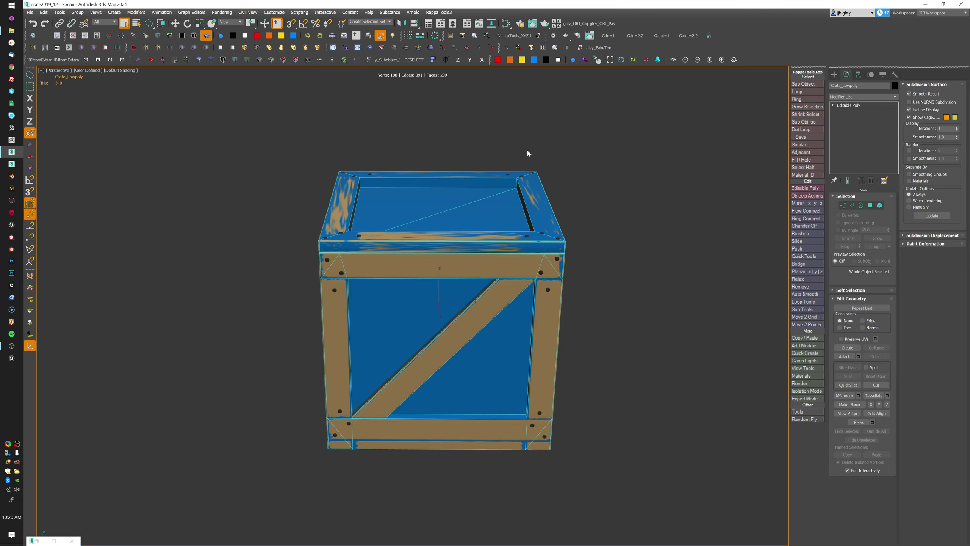
alt+middle_drag(629, 388, 624, 387)
scroll(449, 232, up, 4)
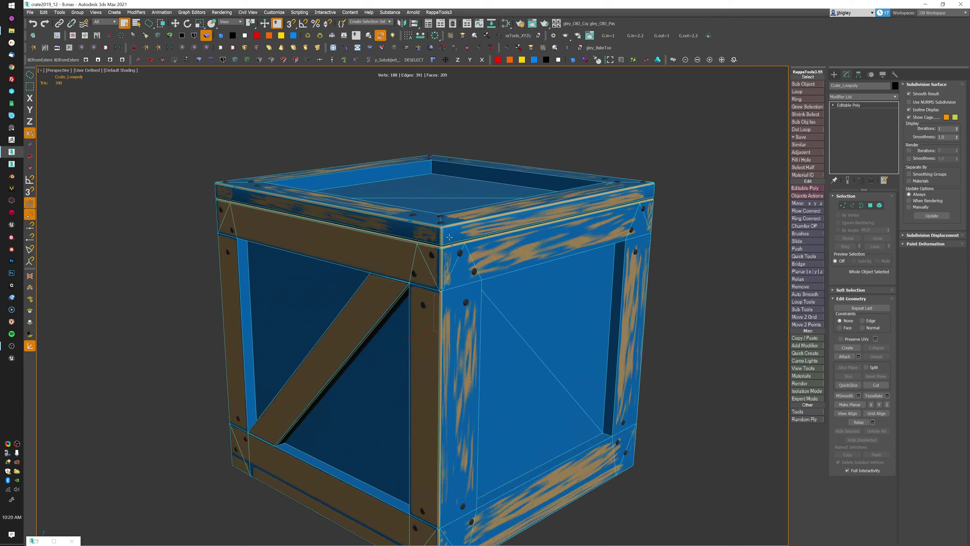
alt+middle_drag(292, 441, 569, 301)
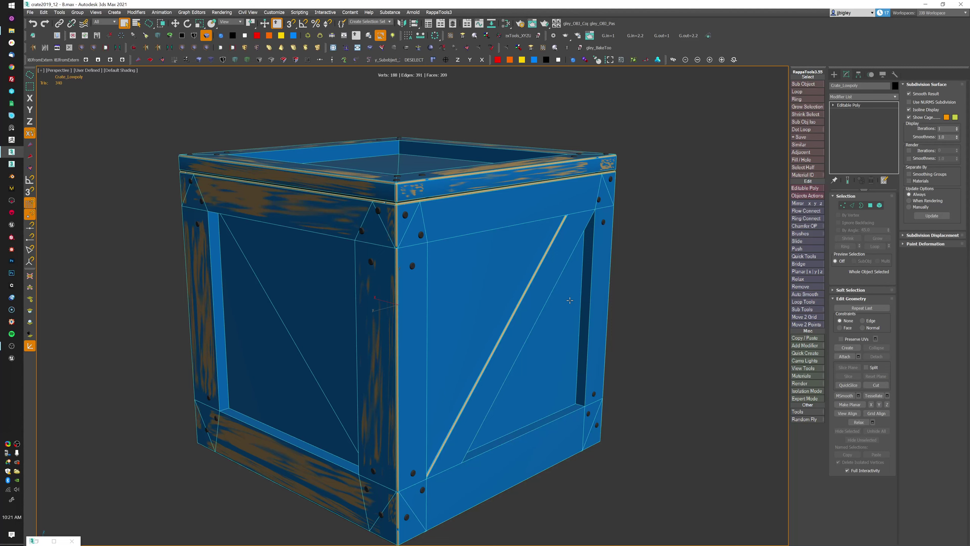
alt+middle_drag(679, 396, 672, 362)
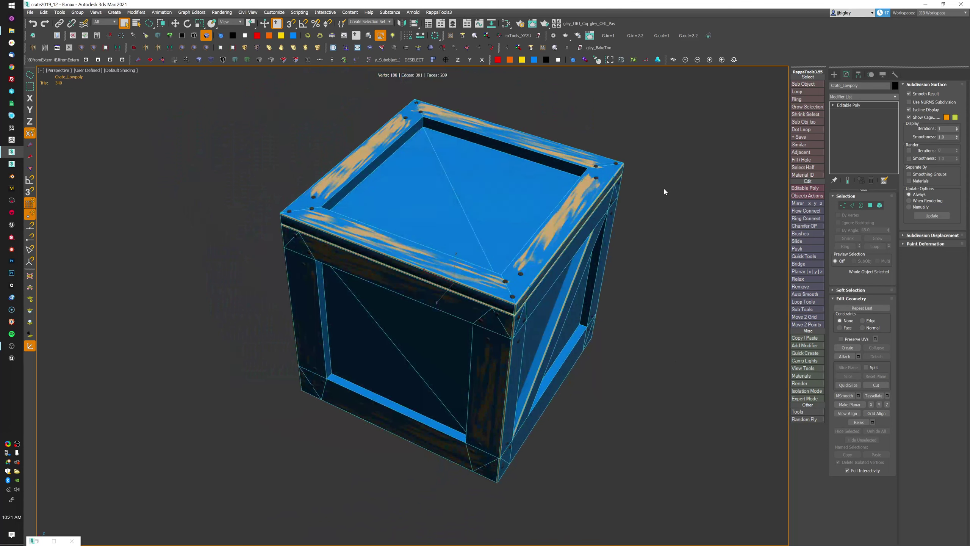
click(894, 97)
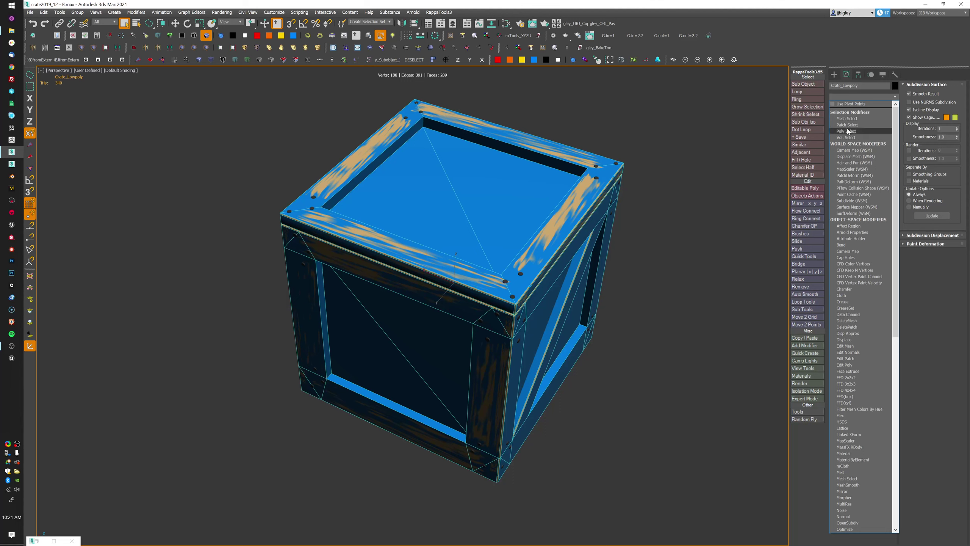
click(852, 365)
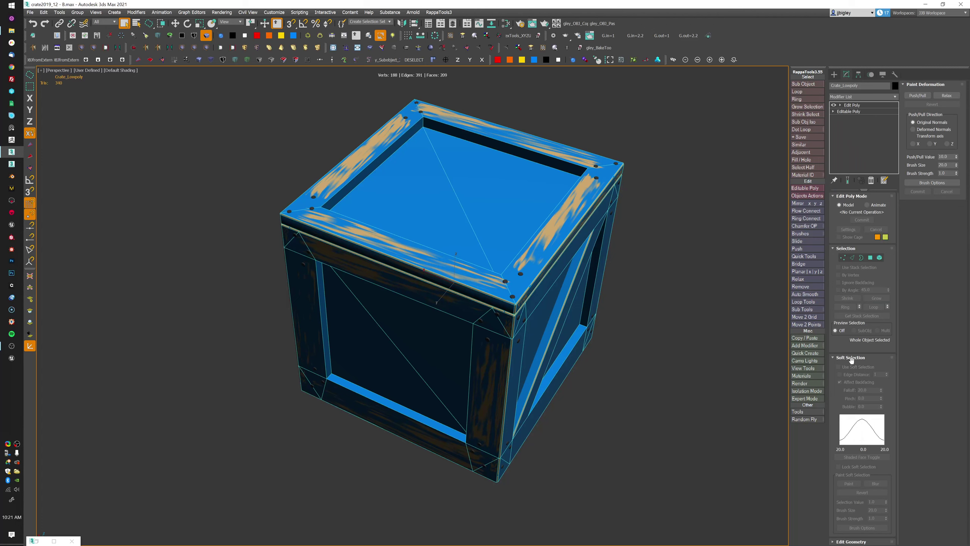
Select the low-poly lid as an element and offset it 100 units in Z.
click(880, 258)
middle_drag(652, 201, 651, 213)
click(625, 174)
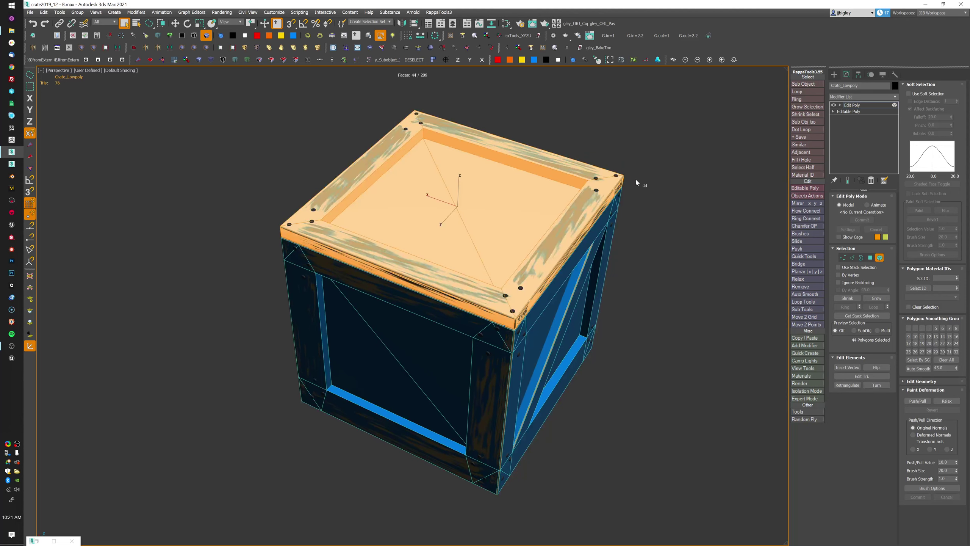
alt+middle_drag(635, 177, 634, 170)
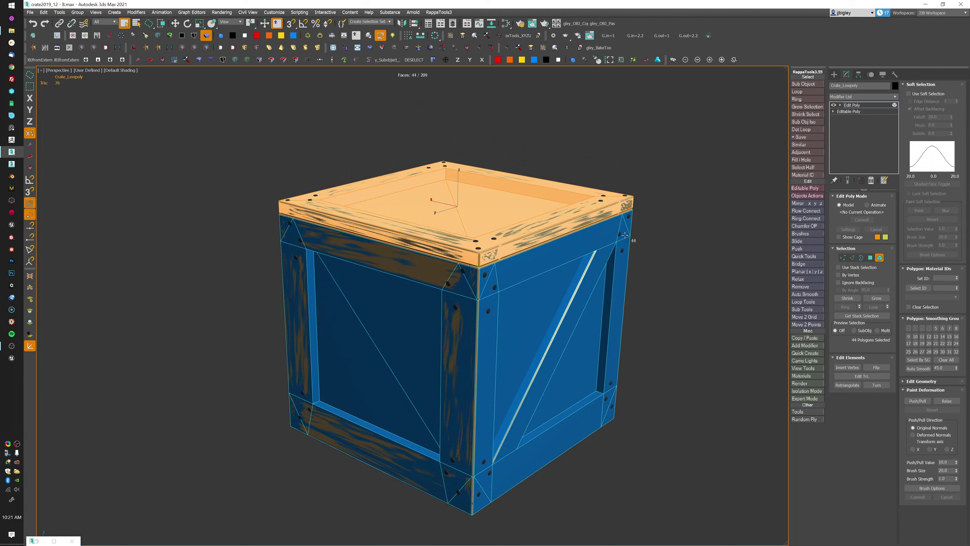
middle_drag(653, 367, 633, 390)
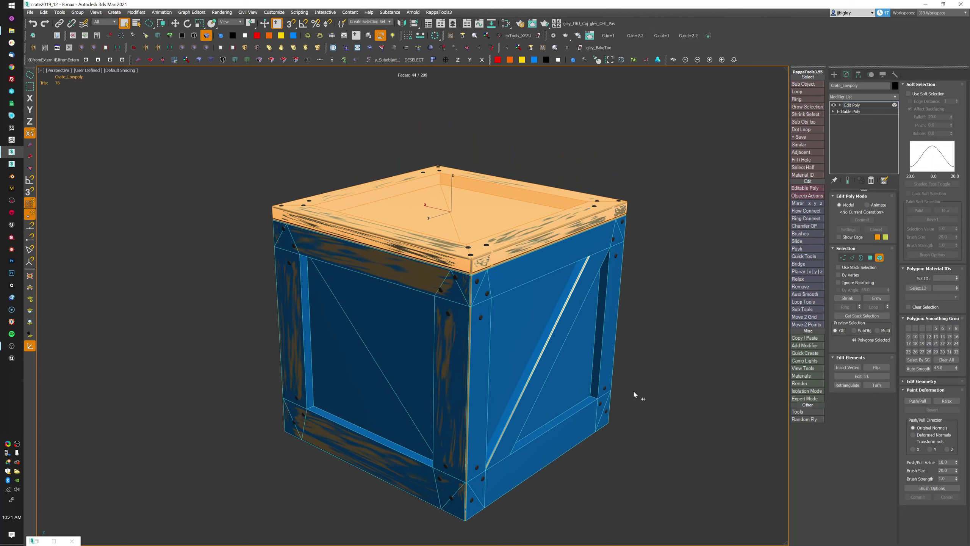
right_click(176, 24)
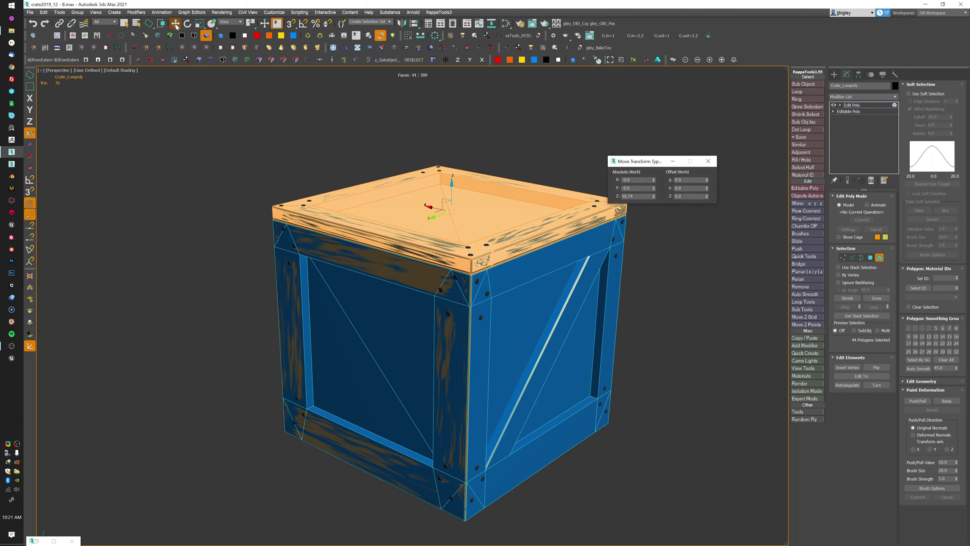
drag(661, 160, 695, 175)
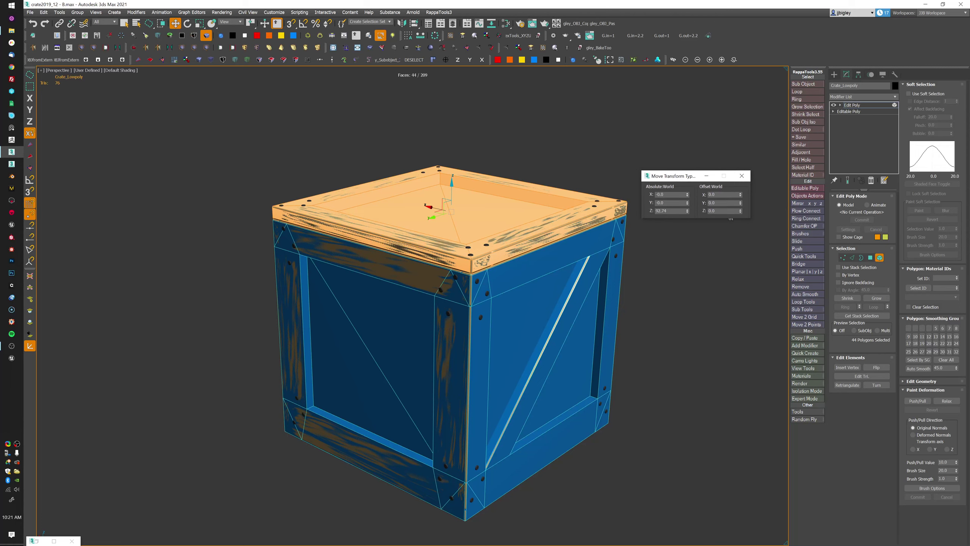
click(712, 212)
text(100)
key(Return)
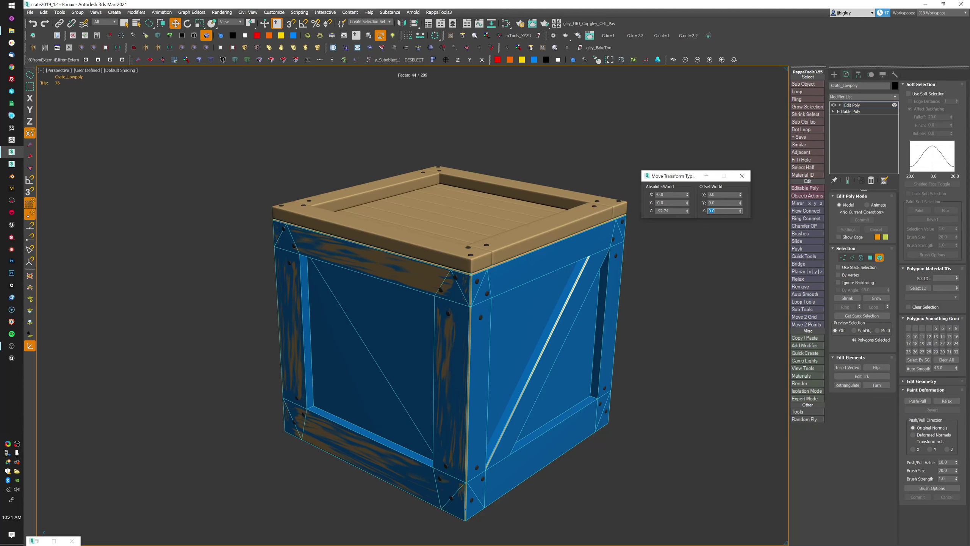
Move the low-poly diagonal brace element away from the crate along negative X to -147.
scroll(604, 340, down, 5)
click(557, 353)
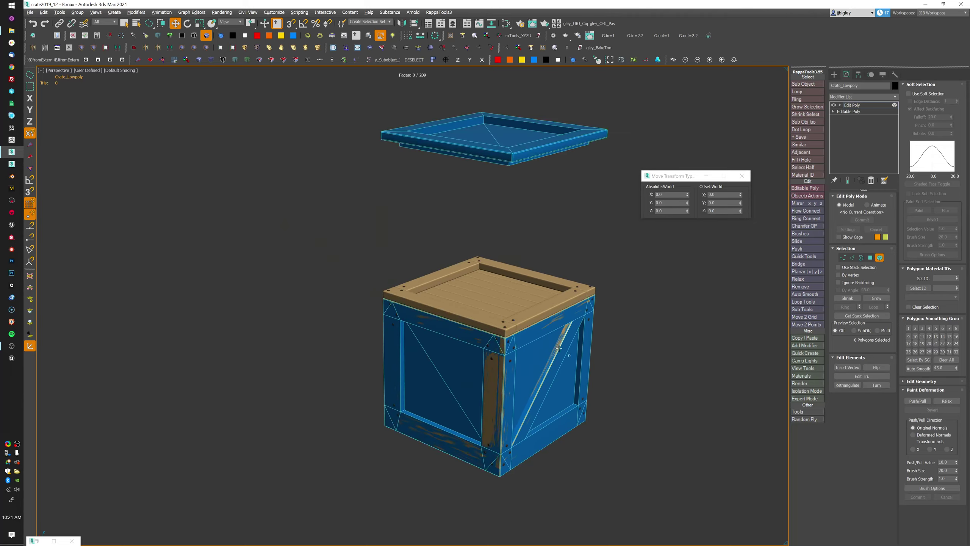
key(q)
alt+middle_drag(557, 353, 632, 337)
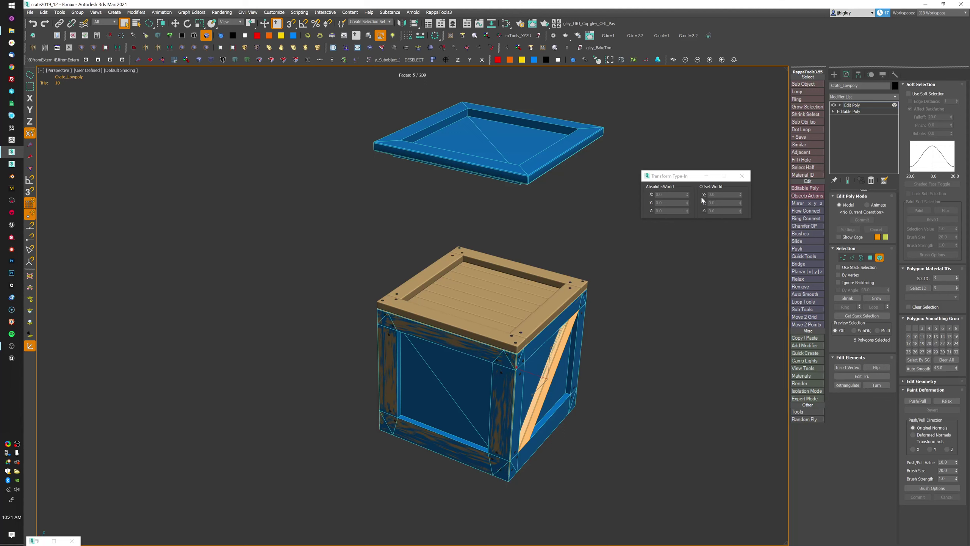
key(w)
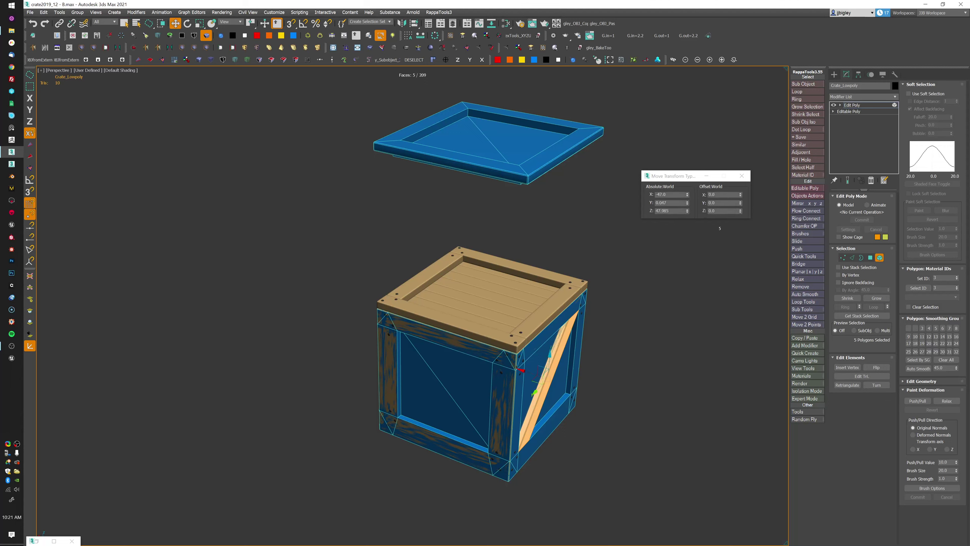
click(723, 194)
key(Return)
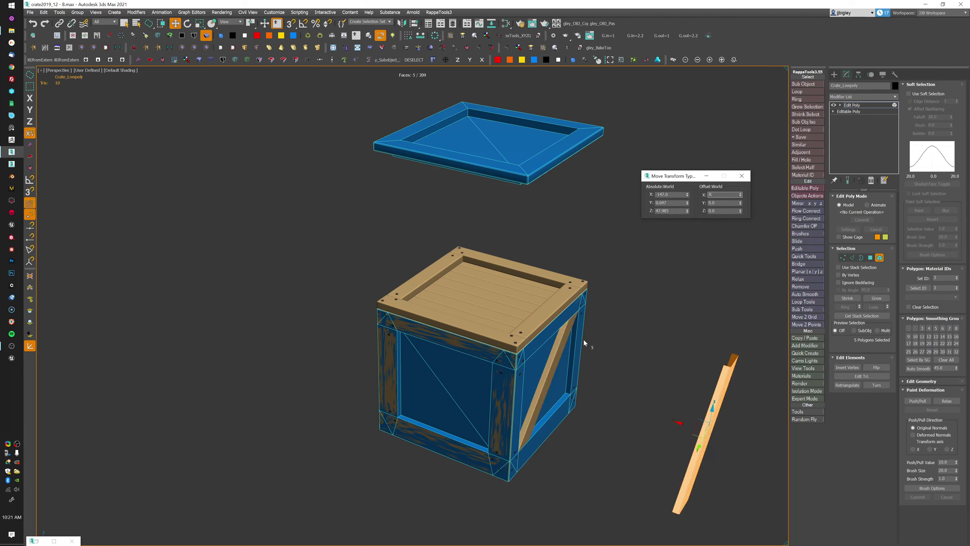
Select the diagonal brace element on the crate's opposite side and offset it 100 units in X.
alt+middle_drag(583, 343, 597, 351)
click(407, 492)
middle_drag(407, 492, 497, 399)
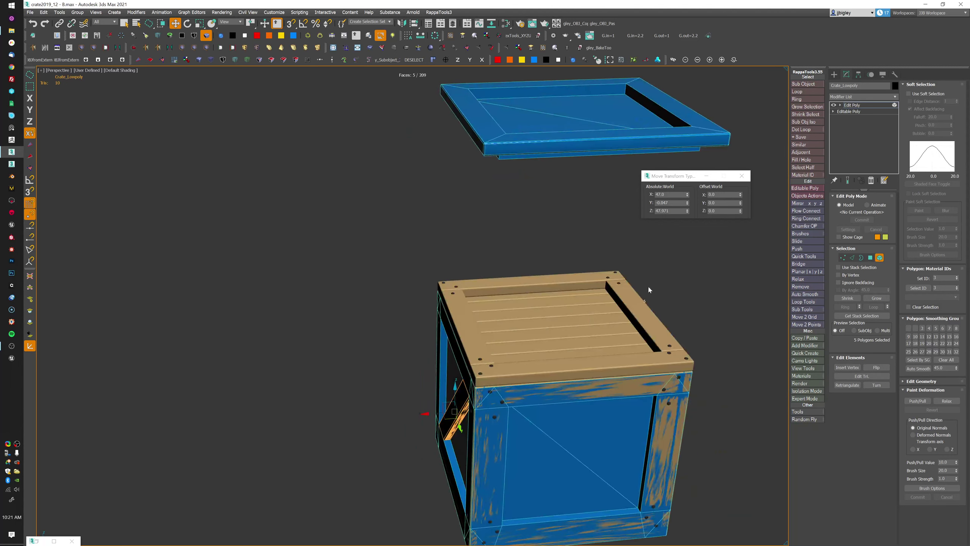
click(689, 199)
text(100)
key(Return)
Leave element editing and toggle the Edit Poly modifier off and on to compare the assembled and exploded crate.
middle_drag(684, 346, 594, 284)
scroll(593, 285, down, 5)
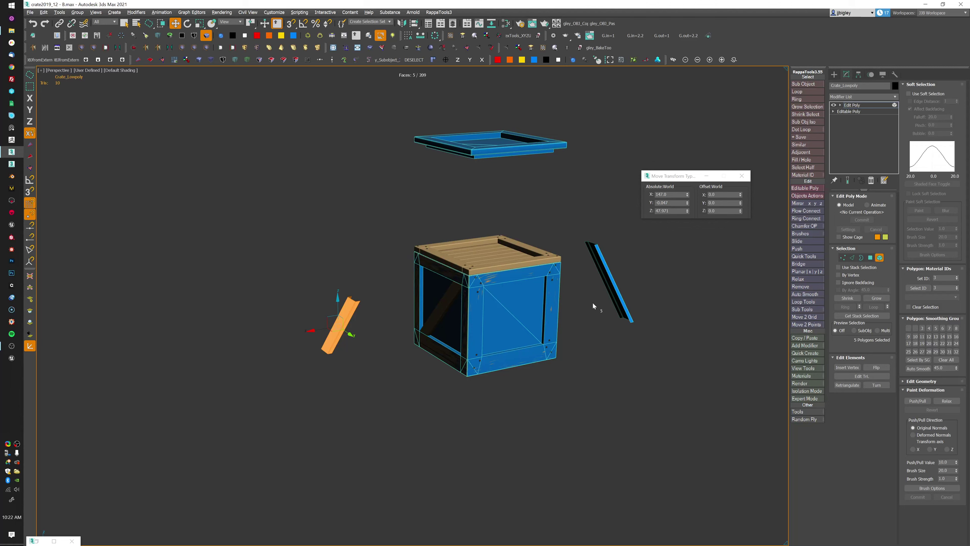
click(879, 257)
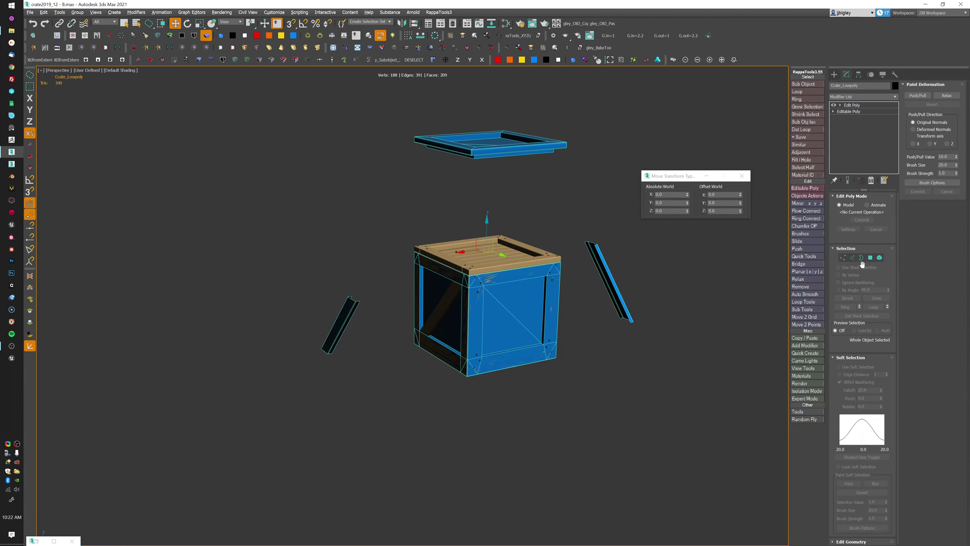
click(834, 105)
click(834, 105)
click(834, 105)
click(834, 106)
click(834, 105)
click(834, 106)
click(834, 106)
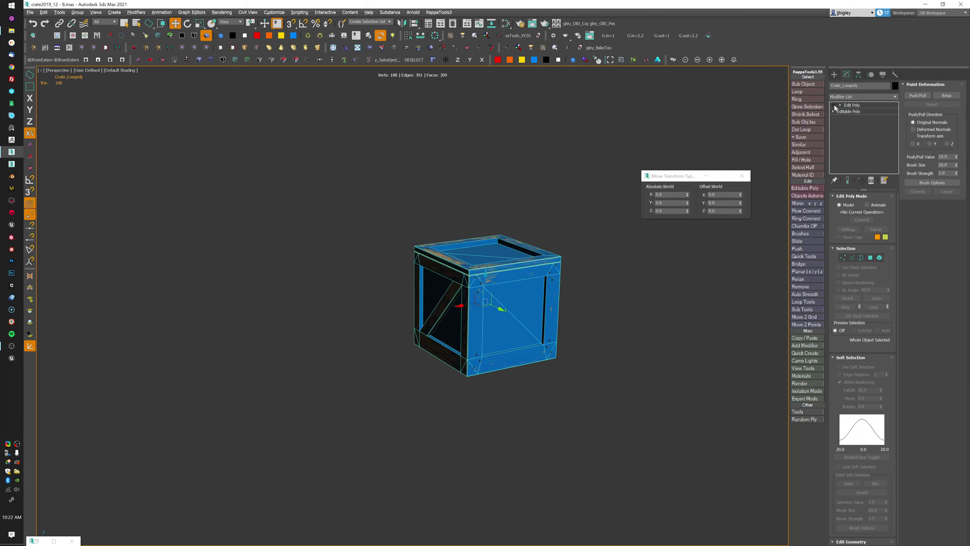
click(834, 106)
click(834, 105)
click(834, 106)
click(834, 106)
click(834, 106)
click(834, 106)
click(833, 106)
click(835, 106)
click(834, 105)
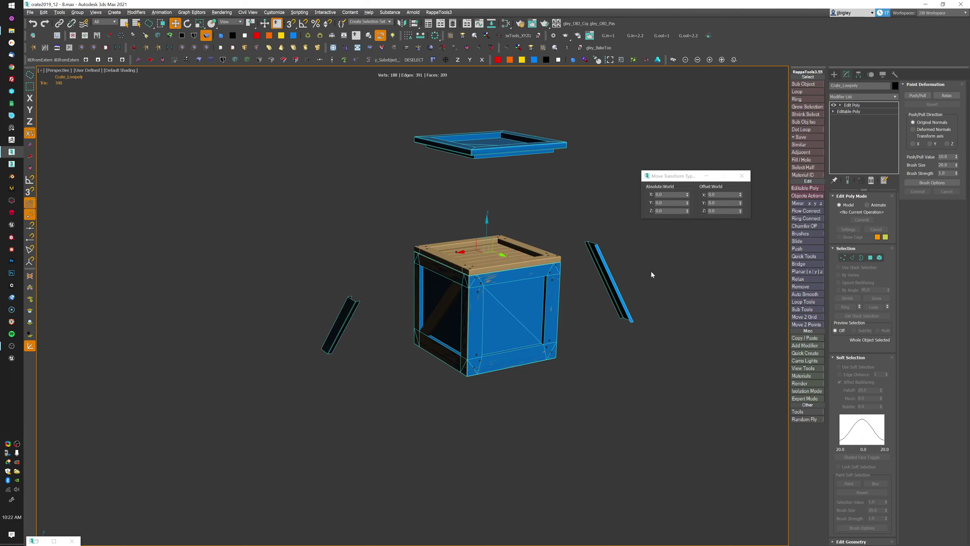
Hide the low-poly crate and region-select all the high-poly crate parts.
click(588, 348)
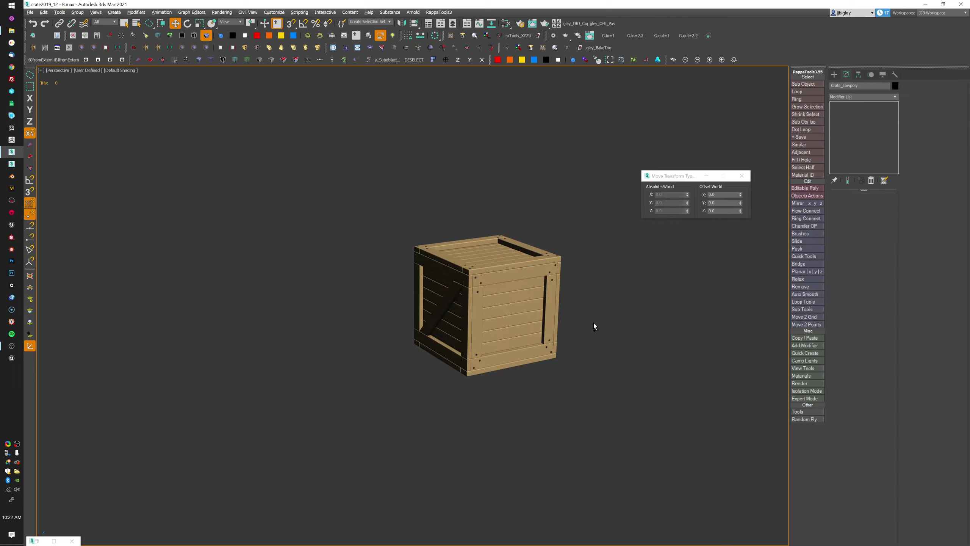
drag(394, 415, 590, 231)
alt+middle_drag(590, 350, 597, 357)
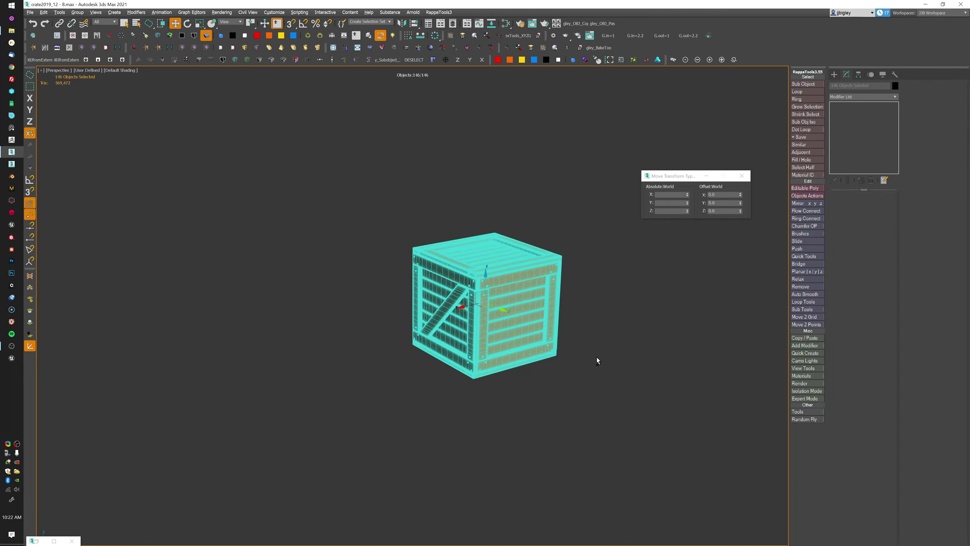
Turn off the edged-faces display for the selected high-poly crate parts.
key(z)
mouse_move(546, 293)
alt+middle_down()
mouse_move(622, 288)
mouse_move(585, 266)
mouse_move(574, 286)
mouse_move(588, 297)
mouse_move(581, 317)
mouse_move(682, 301)
mouse_move(630, 284)
mouse_move(606, 304)
mouse_move(586, 299)
mouse_move(585, 322)
alt+middle_up()
key(F4)
click(895, 97)
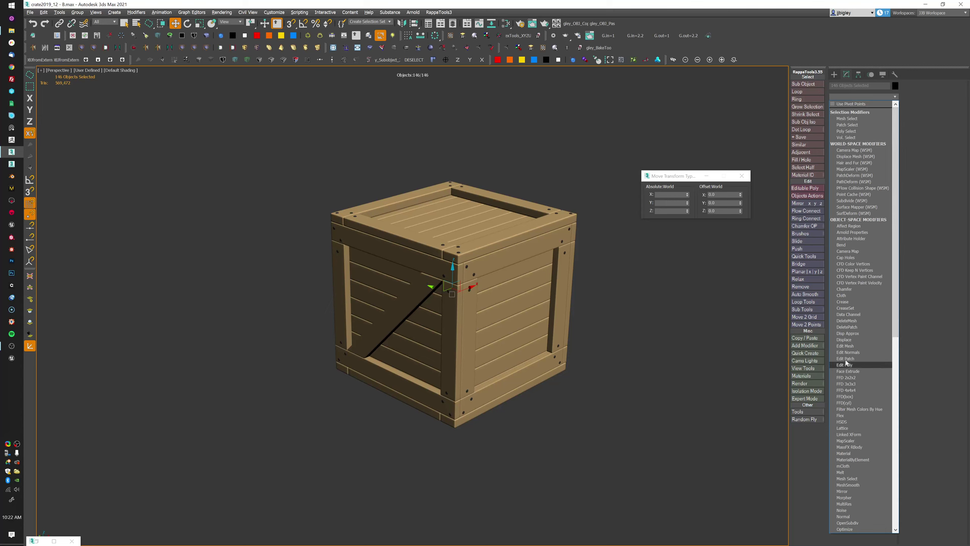
click(657, 353)
Try moving single high-poly boards out of the crate, undo each move and clear the selection.
click(501, 313)
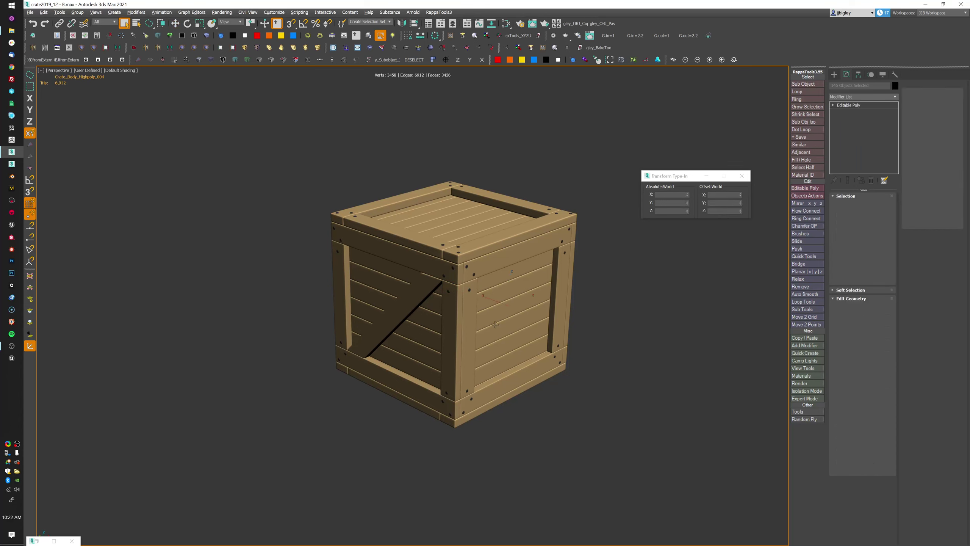
drag(501, 313, 609, 343)
key(ctrl+z)
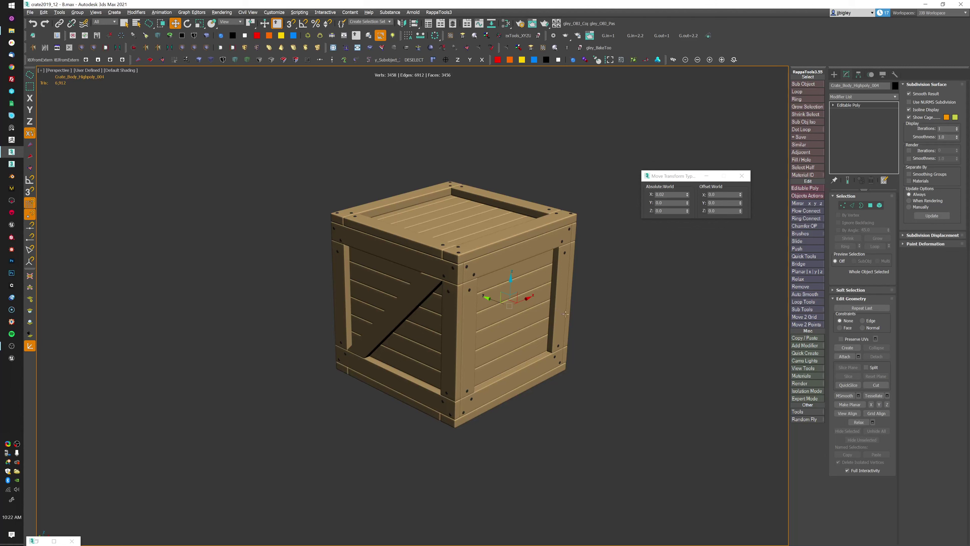
drag(565, 313, 667, 321)
key(ctrl+z)
click(595, 384)
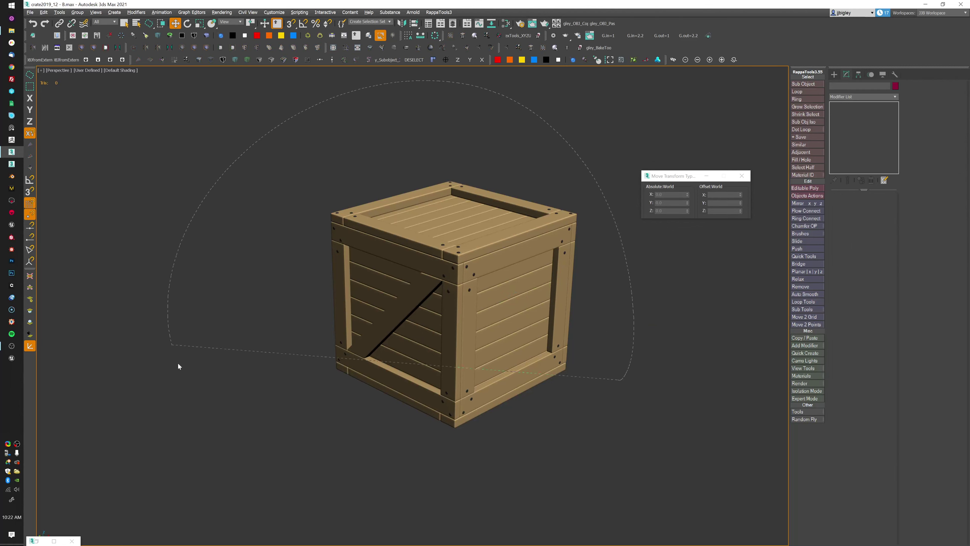
Select all the high-poly crate parts, add a shared Edit Poly modifier and switch to element level.
key(ctrl+a)
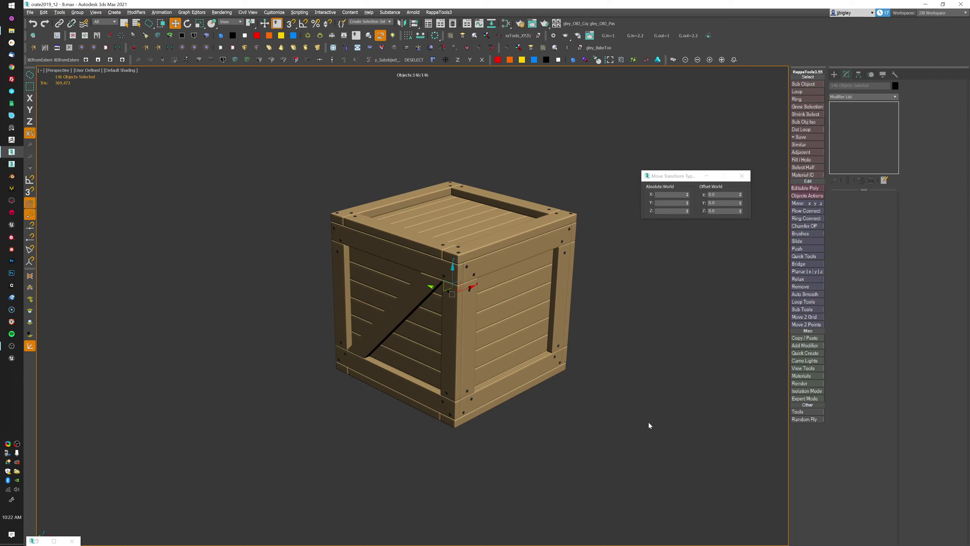
click(896, 95)
scroll(881, 224, down, 5)
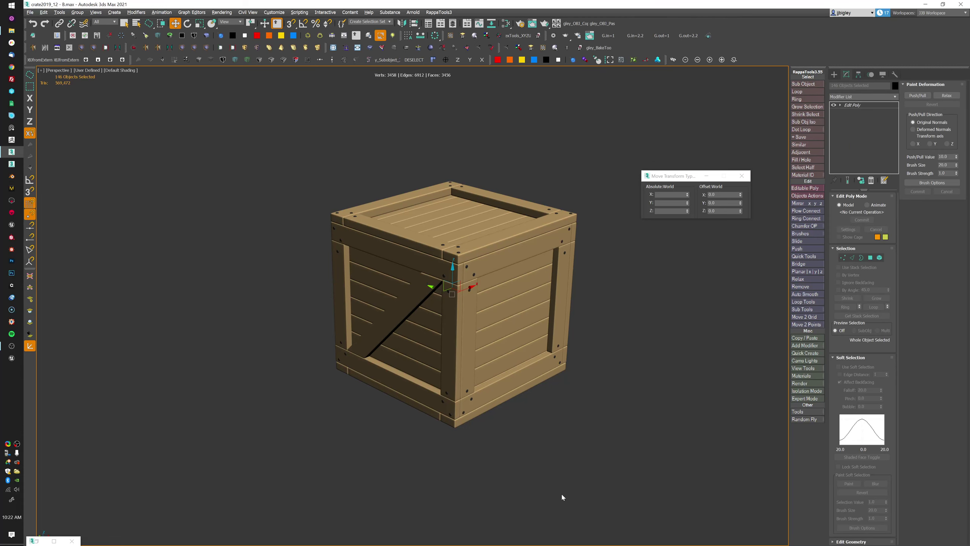
click(879, 258)
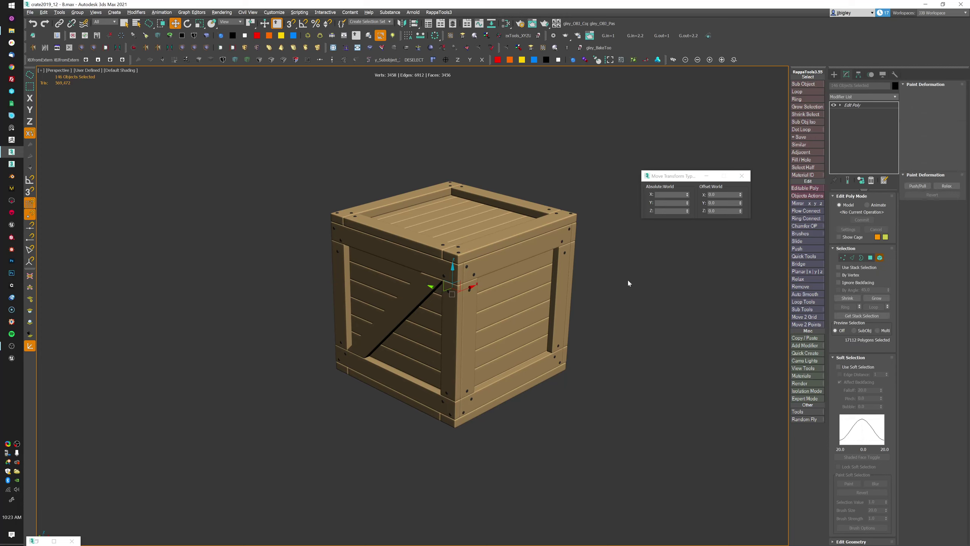
Select only the high-poly lid elements from the front view, excluding the side boards beneath the lid.
alt+middle_drag(628, 279, 661, 280)
key(q)
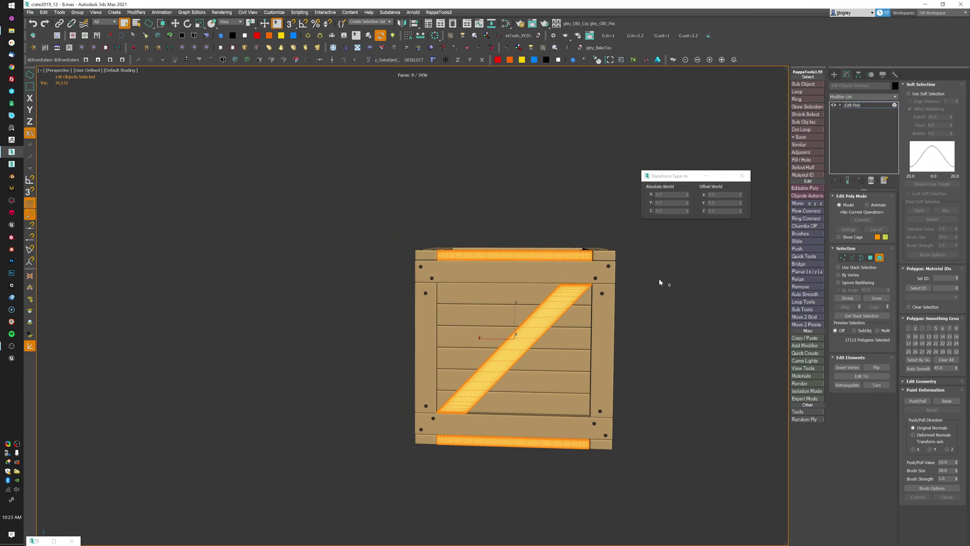
key(v)
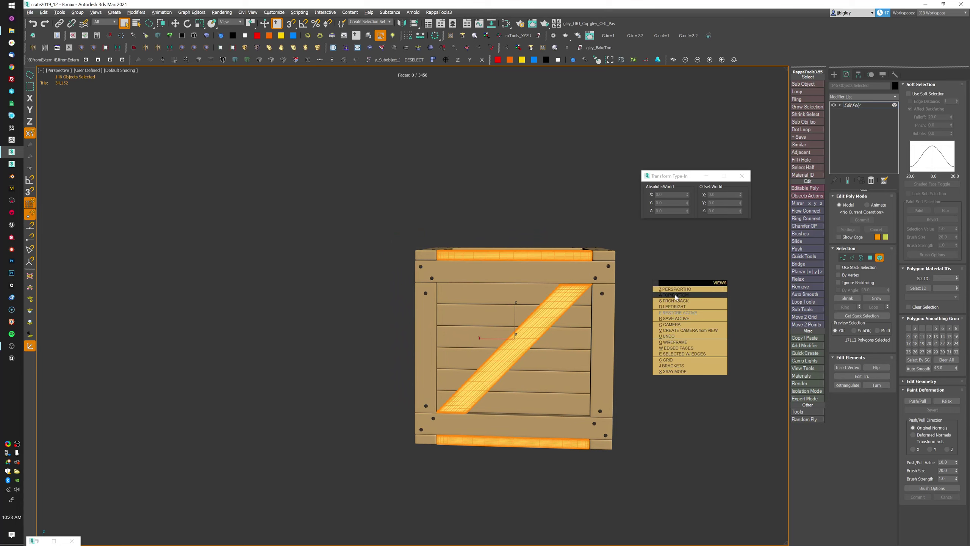
click(680, 304)
middle_drag(569, 249, 629, 295)
scroll(586, 314, up, 2)
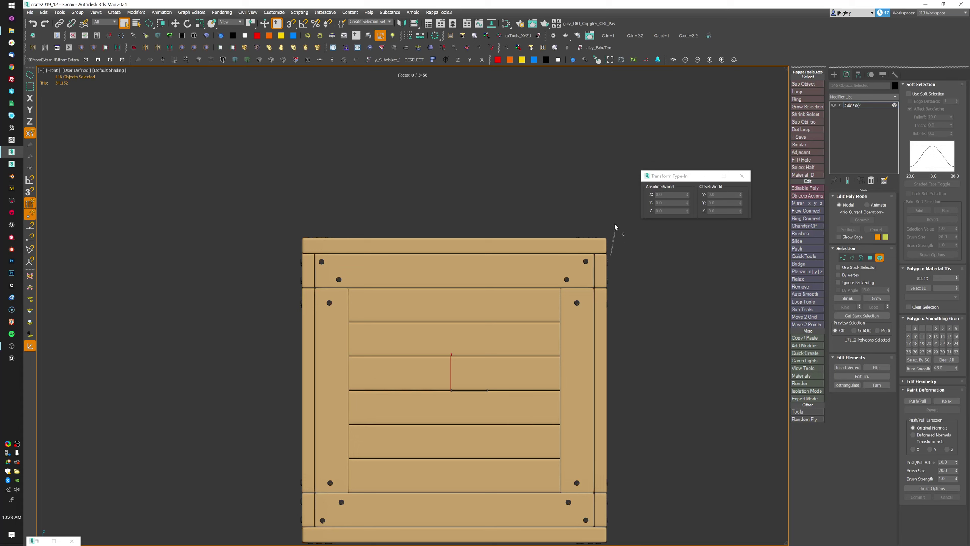
drag(259, 233, 258, 256)
drag(259, 254, 259, 255)
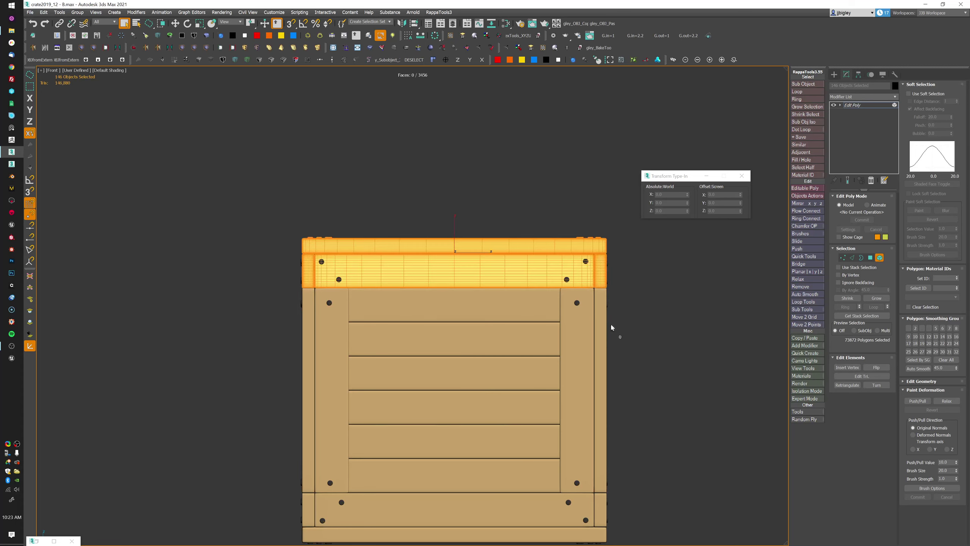
mouse_move(640, 279)
mouse_down()
mouse_move(294, 285)
mouse_move(574, 372)
mouse_move(598, 352)
mouse_move(569, 357)
mouse_up()
mouse_move(561, 363)
alt+middle_down()
mouse_move(669, 363)
mouse_move(678, 343)
mouse_move(706, 364)
mouse_move(641, 360)
mouse_move(657, 344)
alt+middle_up()
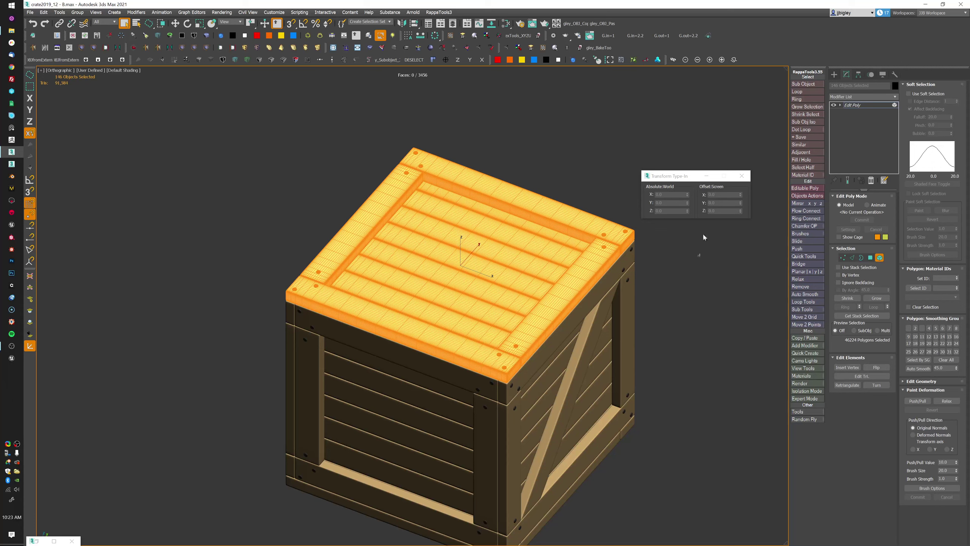
Offset the selected high-poly lid elements 100 units upward in Z, away from the crate.
middle_drag(688, 263, 690, 265)
drag(693, 177, 697, 174)
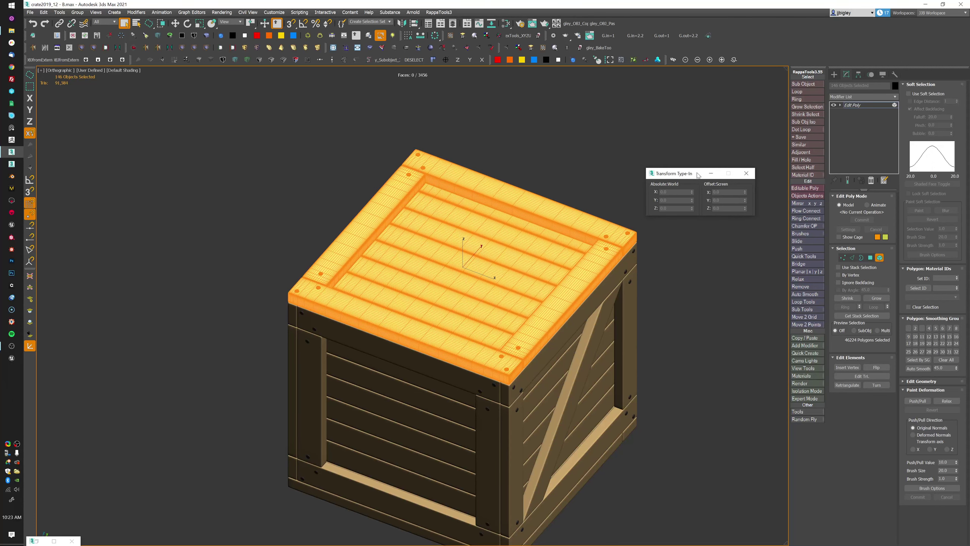
key(w)
click(728, 208)
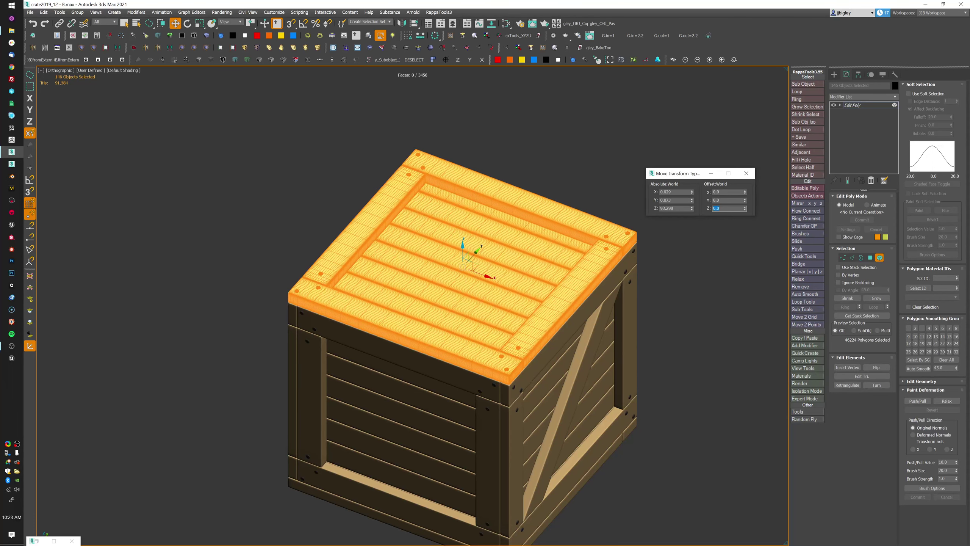
key(Return)
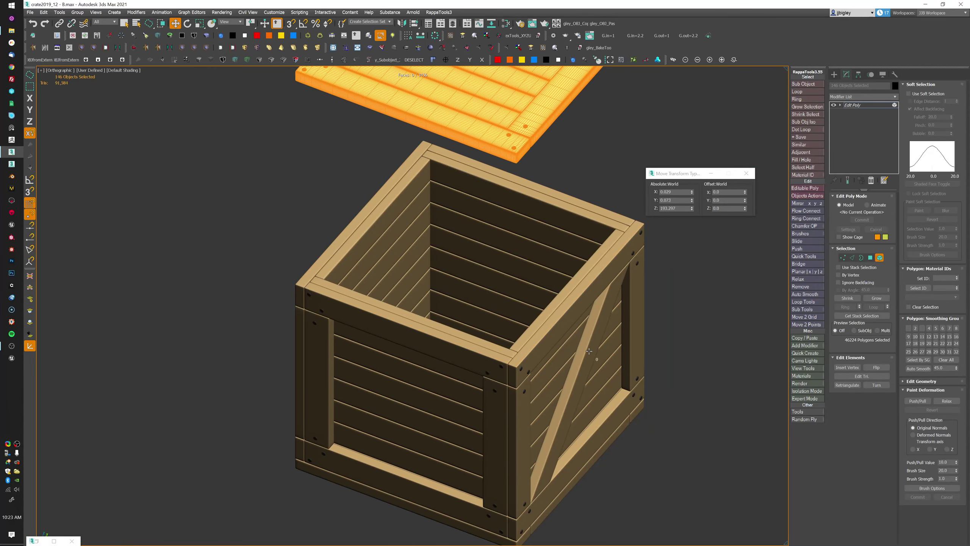
Select the high-poly diagonal brace facing the view and offset it 100 units in X.
key(q)
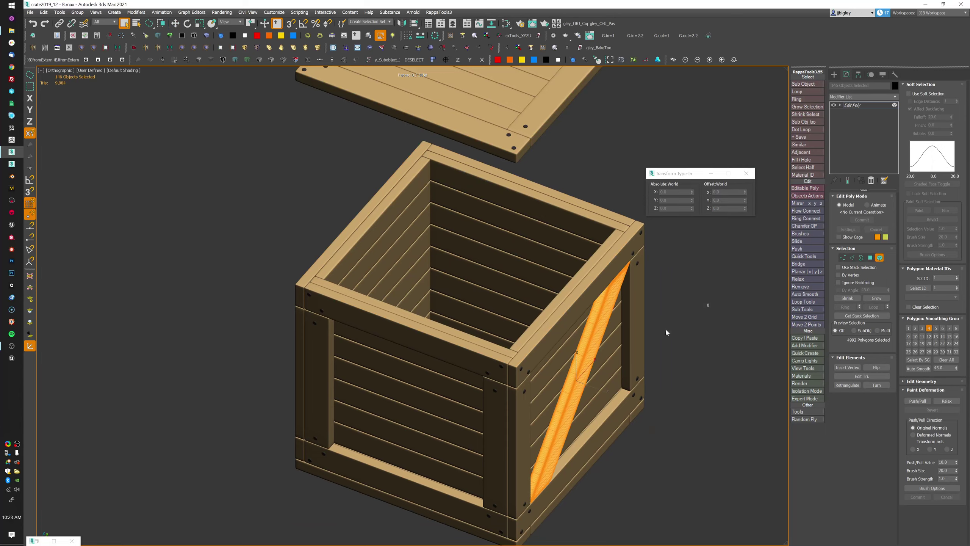
key(w)
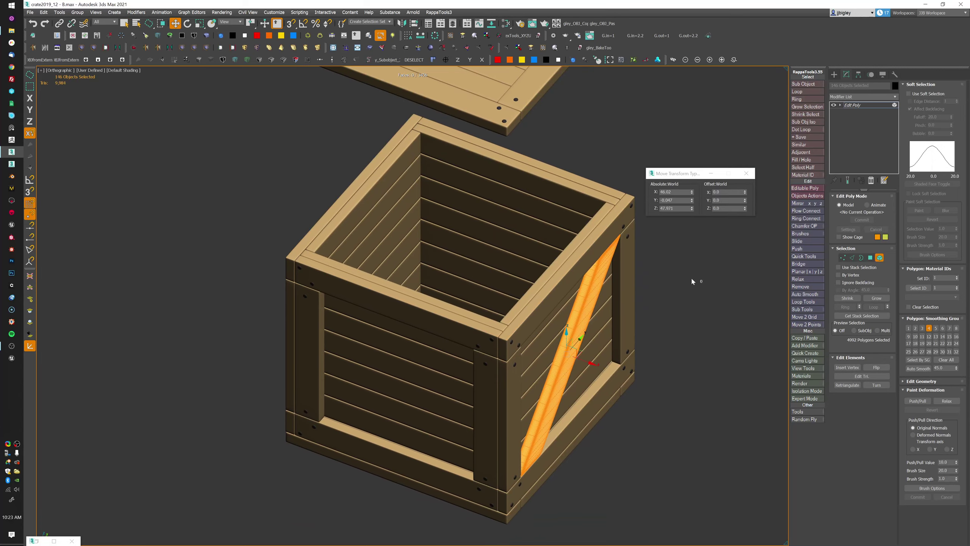
click(727, 191)
text(100)
key(Return)
key(Return)
Select the high-poly diagonal brace on the crate's opposite side and offset it -100 units in X.
scroll(602, 410, down, 5)
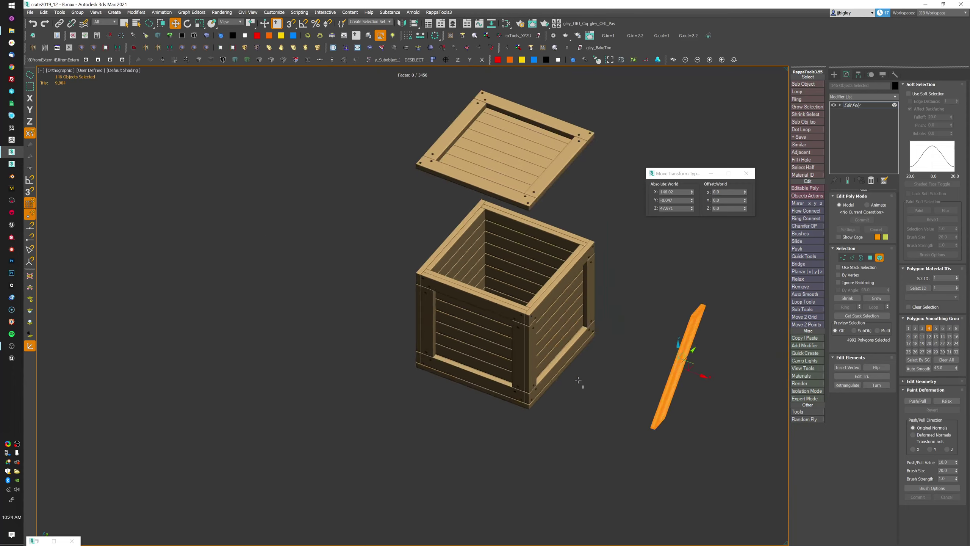
alt+middle_drag(578, 383, 580, 303)
key(q)
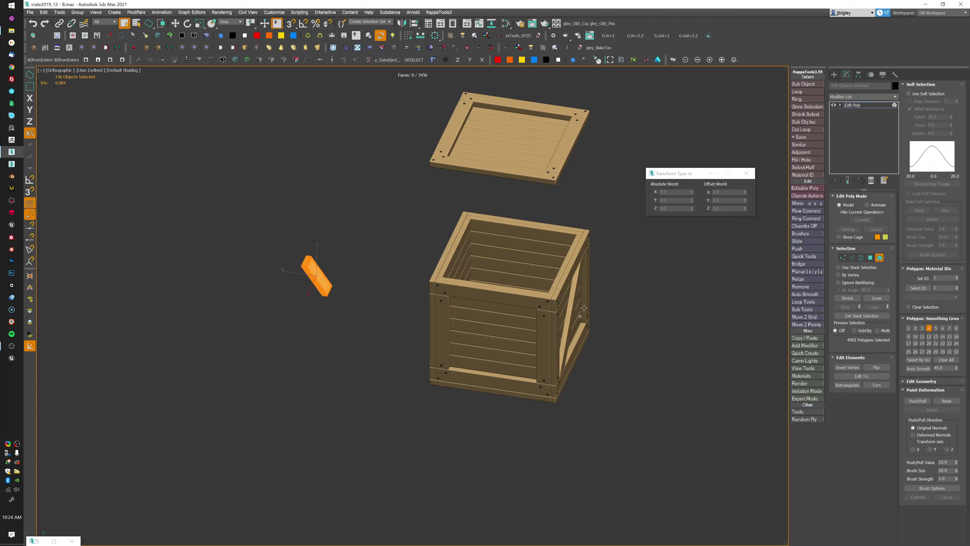
click(583, 308)
alt+middle_drag(706, 335, 688, 317)
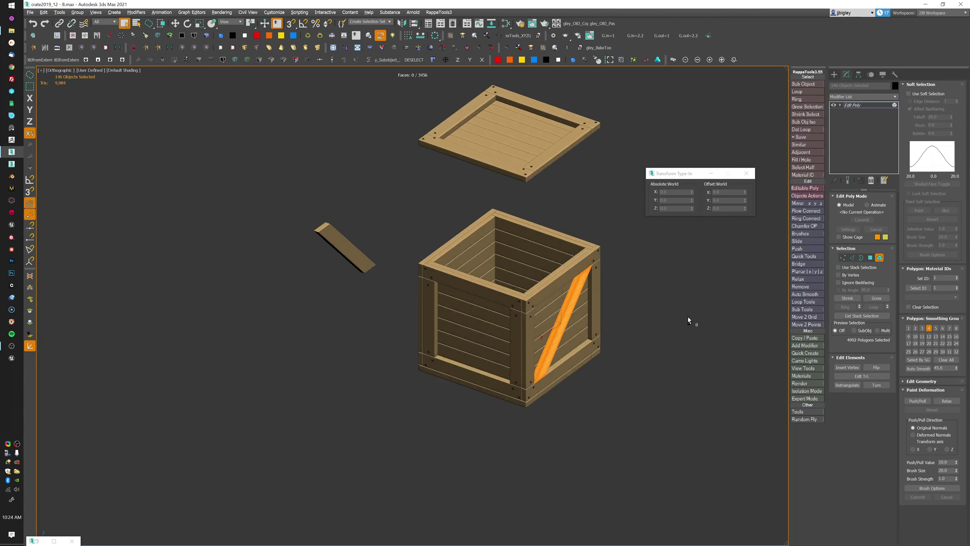
key(w)
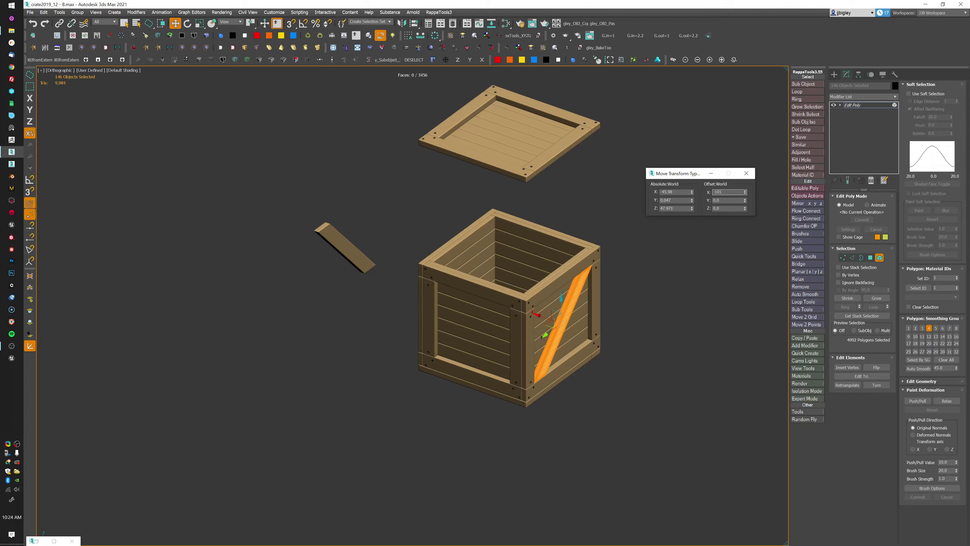
text(0)
key(Return)
key(Return)
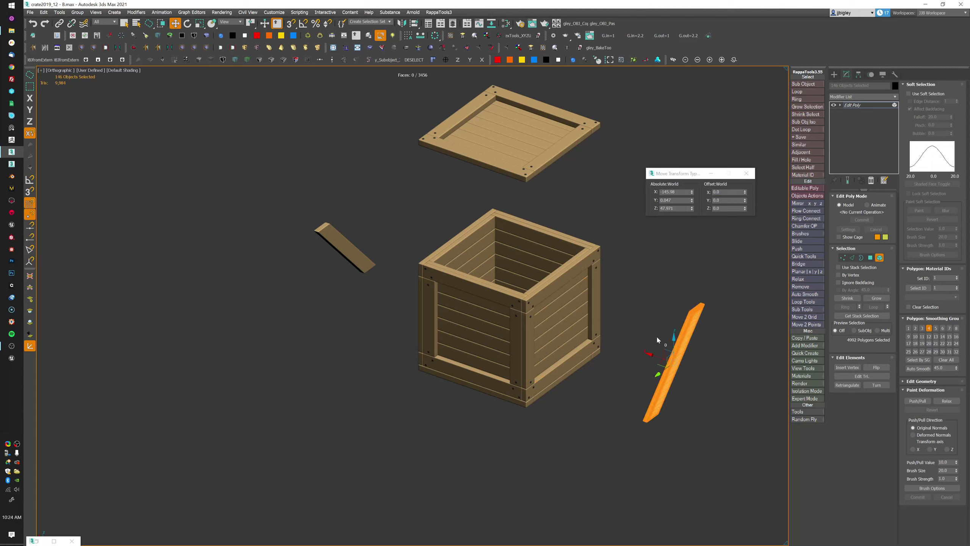
Leave element editing, toggle the shared Edit Poly modifier off and on to compare both high-poly states, and deselect everything.
click(878, 257)
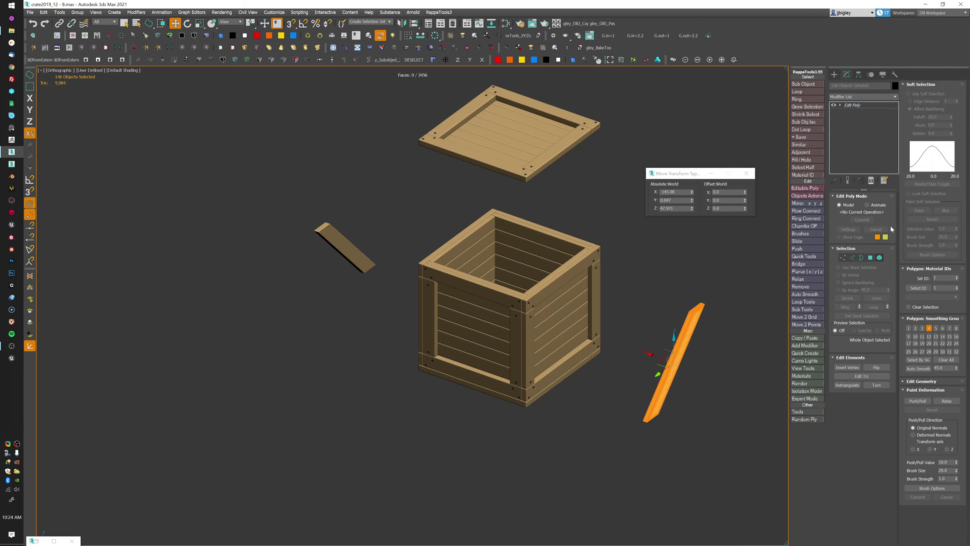
click(833, 105)
click(833, 105)
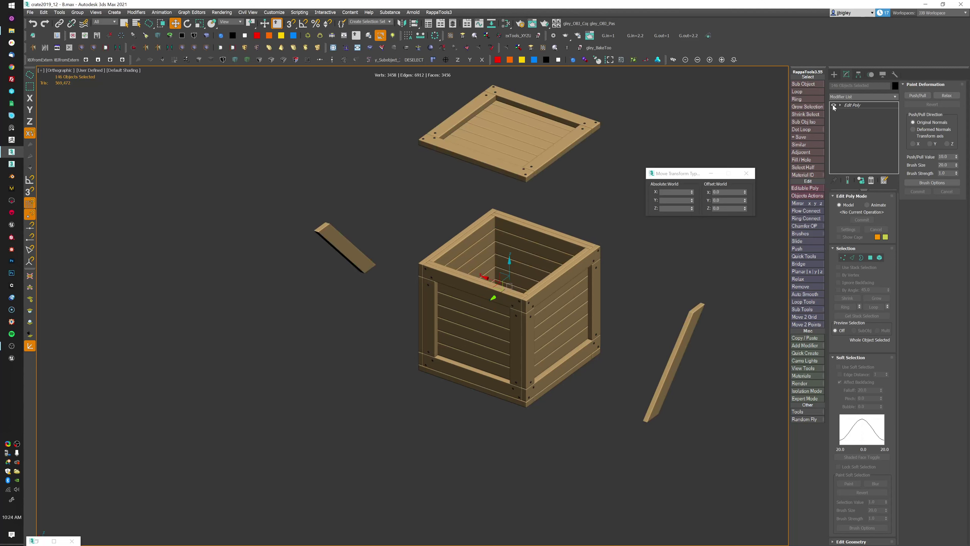
click(833, 105)
click(834, 105)
alt+middle_drag(659, 320, 632, 403)
click(632, 405)
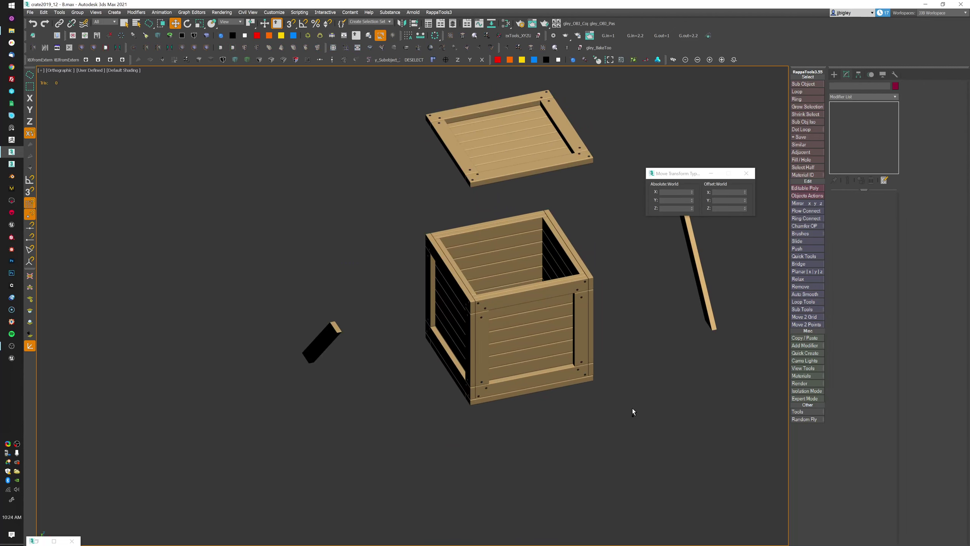
Unhide and select the low-poly crate, turn on edged faces and switch to the perspective view.
key(q)
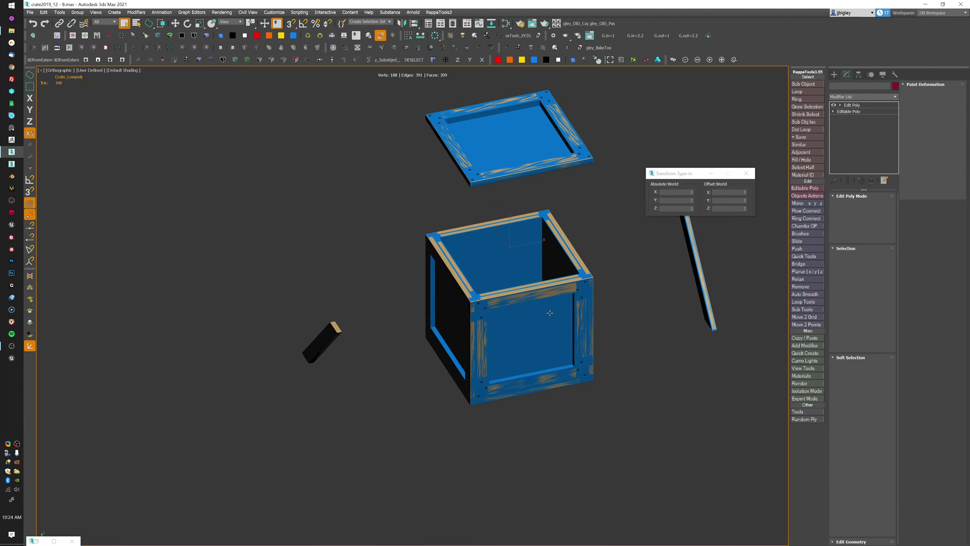
click(549, 313)
key(F4)
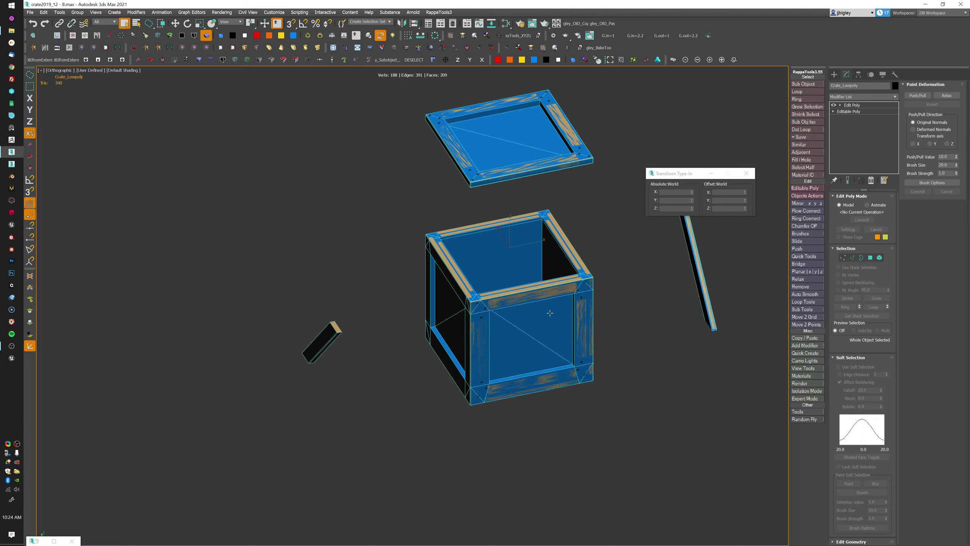
alt+middle_drag(549, 312, 579, 352)
key(p)
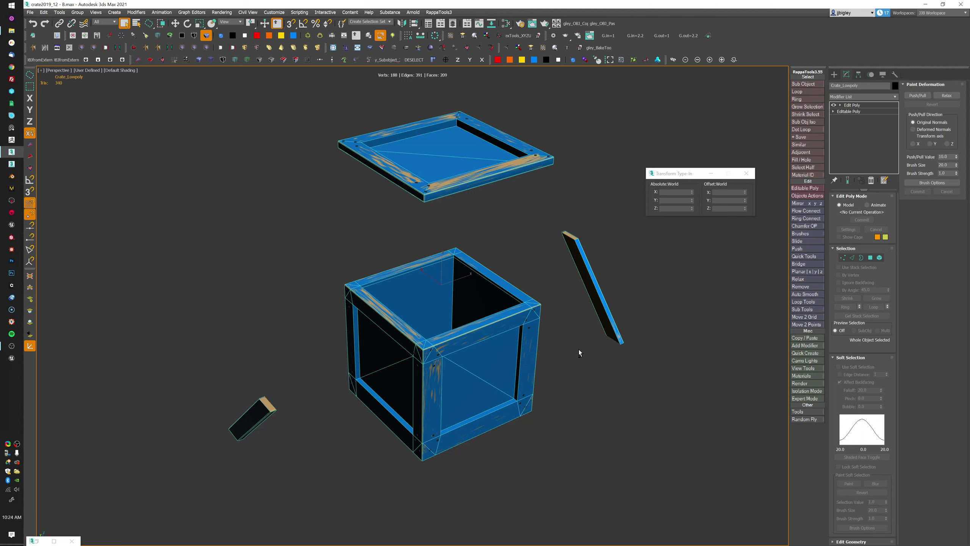
middle_drag(586, 353, 609, 353)
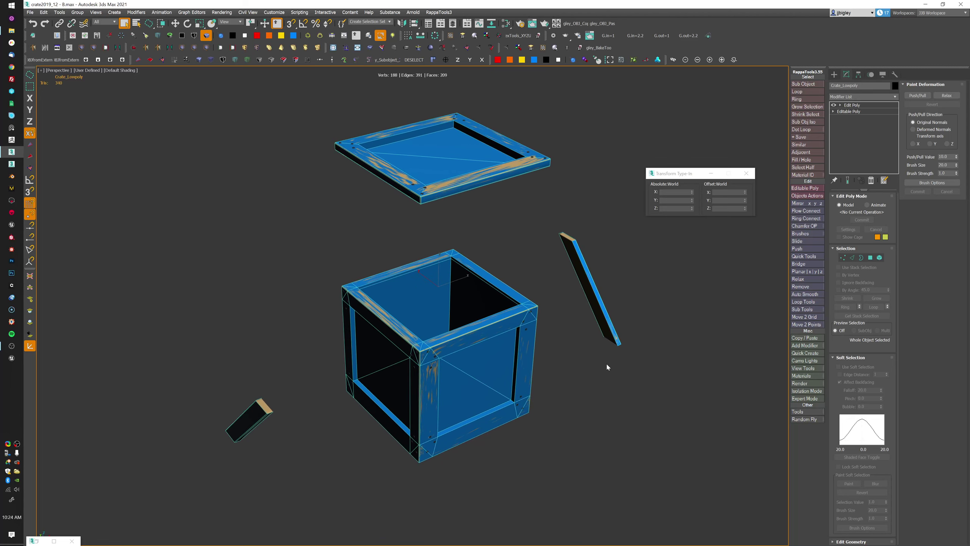
Review the low-poly, hp_wood and hp_metal materials in the Slate Material Editor, and close it.
key(m)
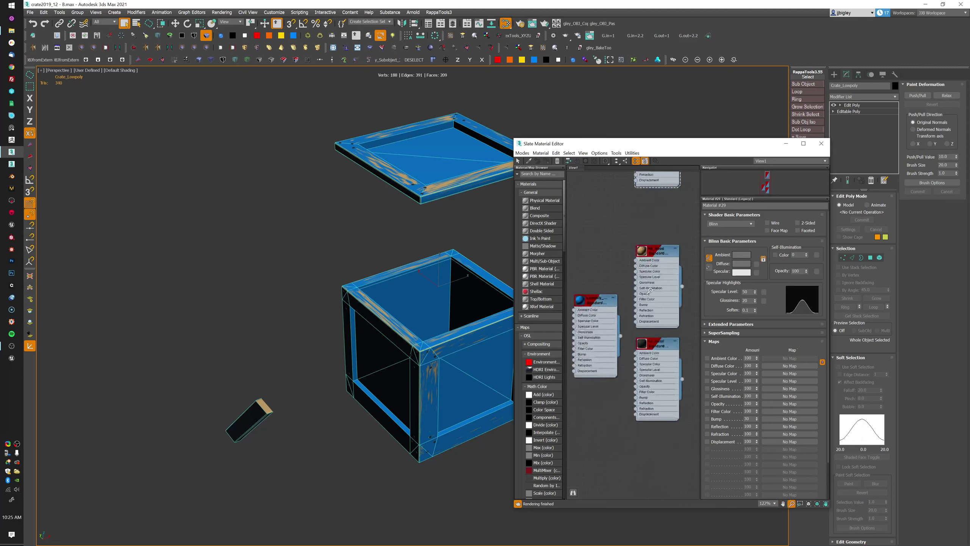
scroll(650, 290, up, 2)
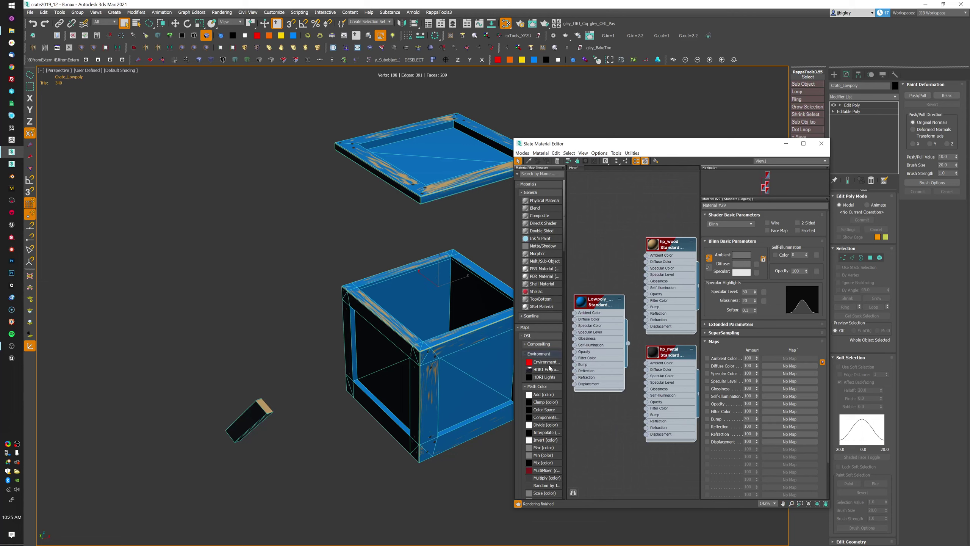
click(543, 174)
click(820, 144)
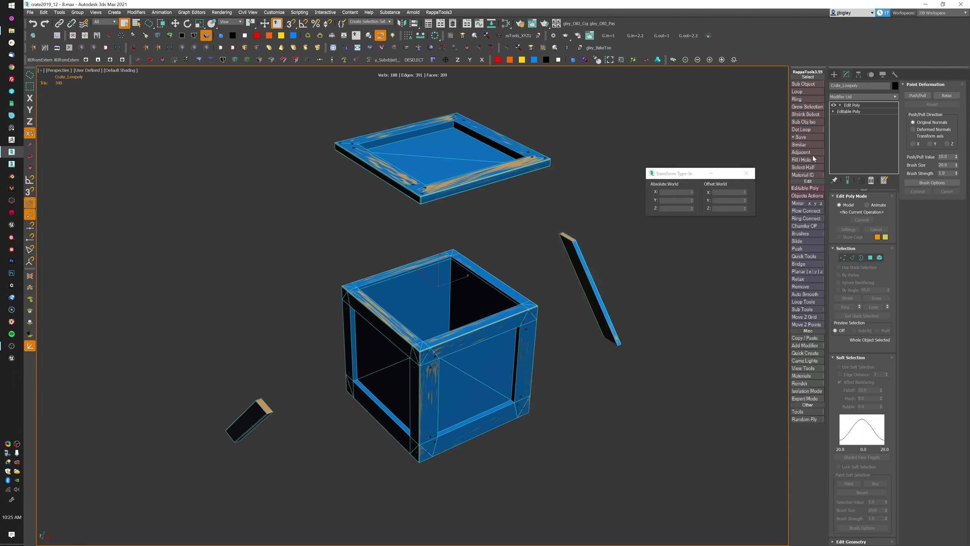
Reselect the low-poly crate and open the Bake To Texture window for it.
click(576, 335)
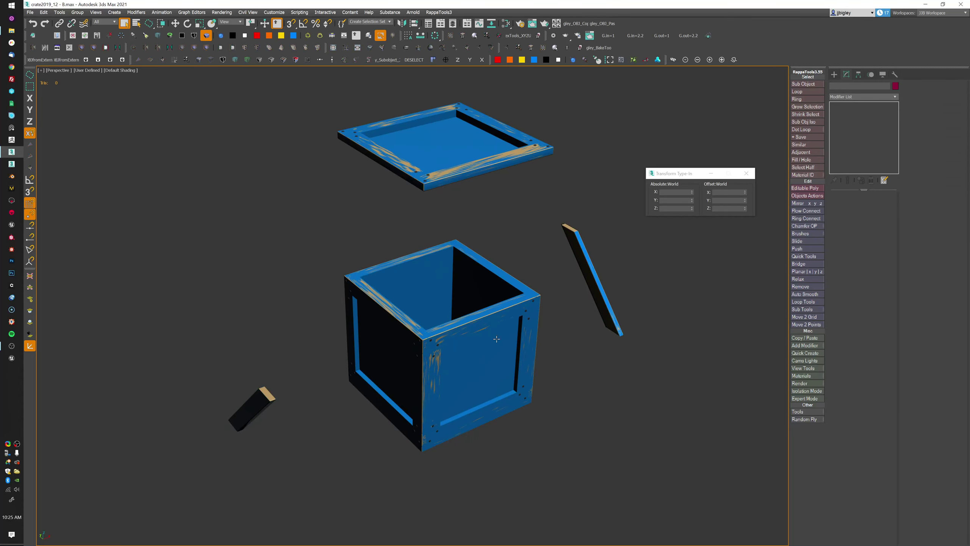
click(495, 342)
right_click(518, 336)
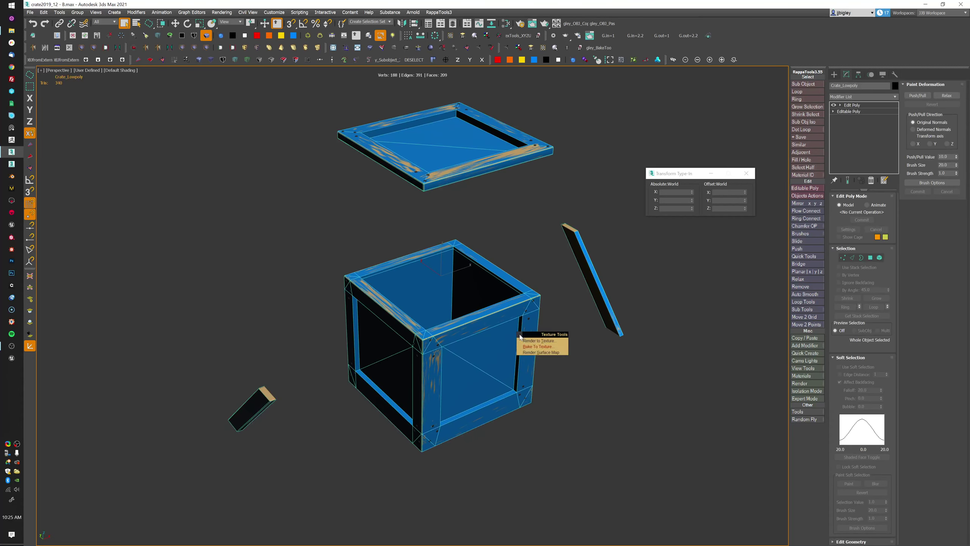
click(555, 347)
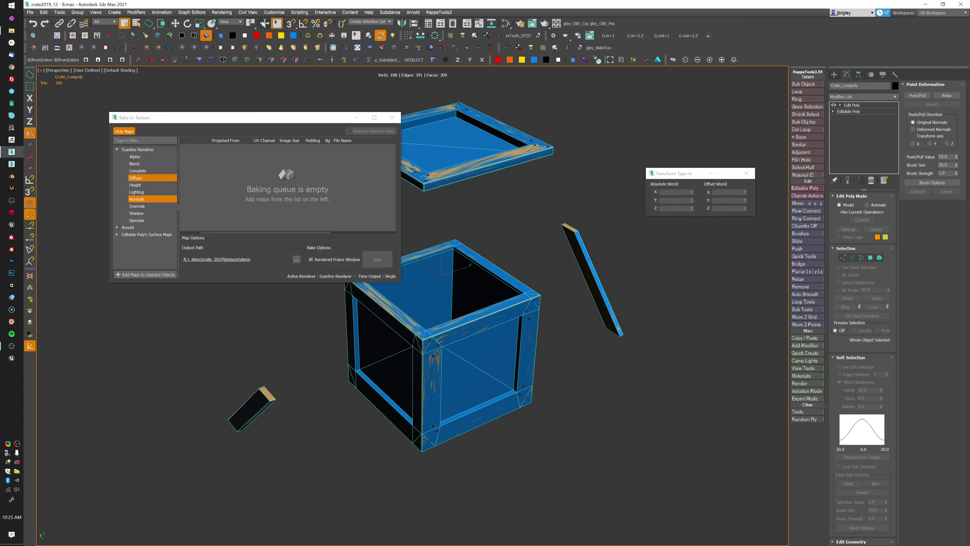
Add the Scanline Renderer's Diffuse and Normals maps to the baking queue for the low-poly crate.
drag(249, 118, 596, 217)
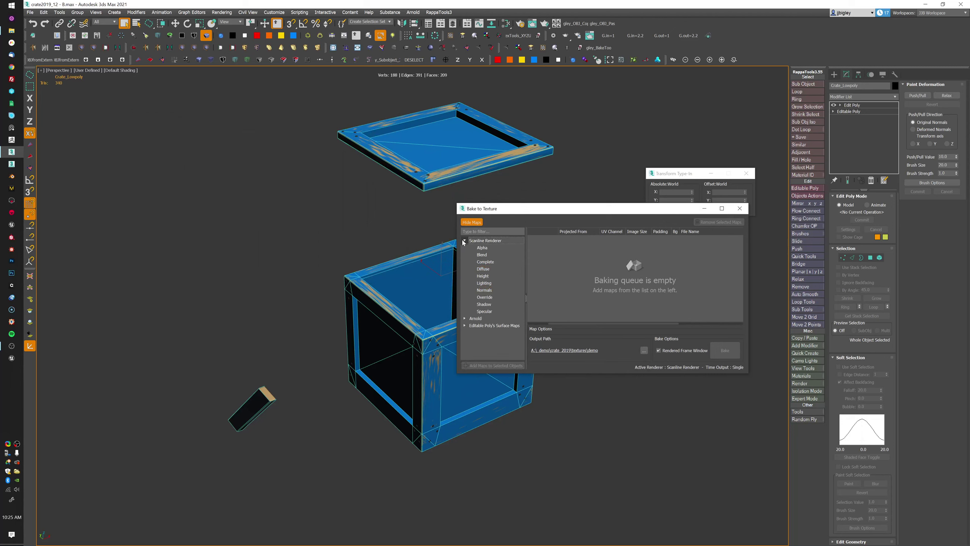
double_click(492, 240)
double_click(493, 240)
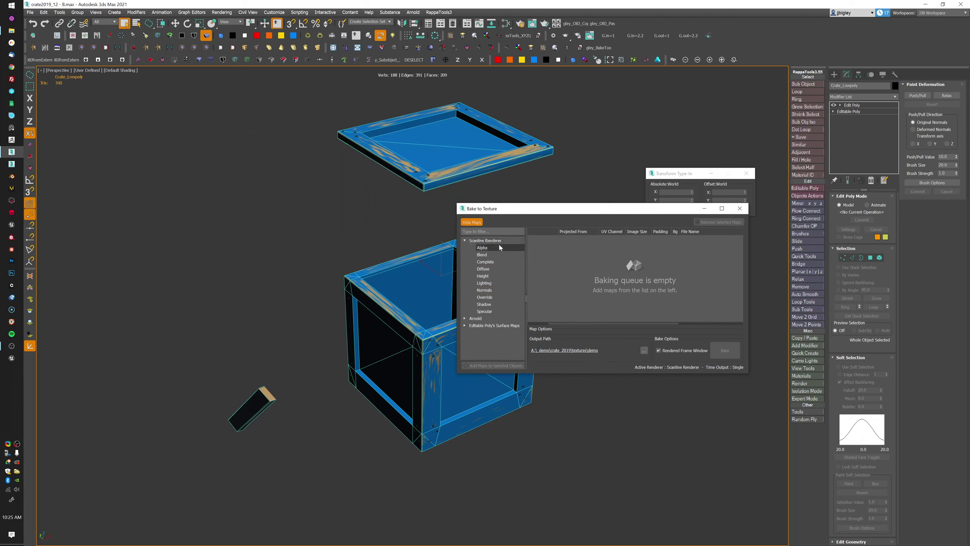
click(498, 268)
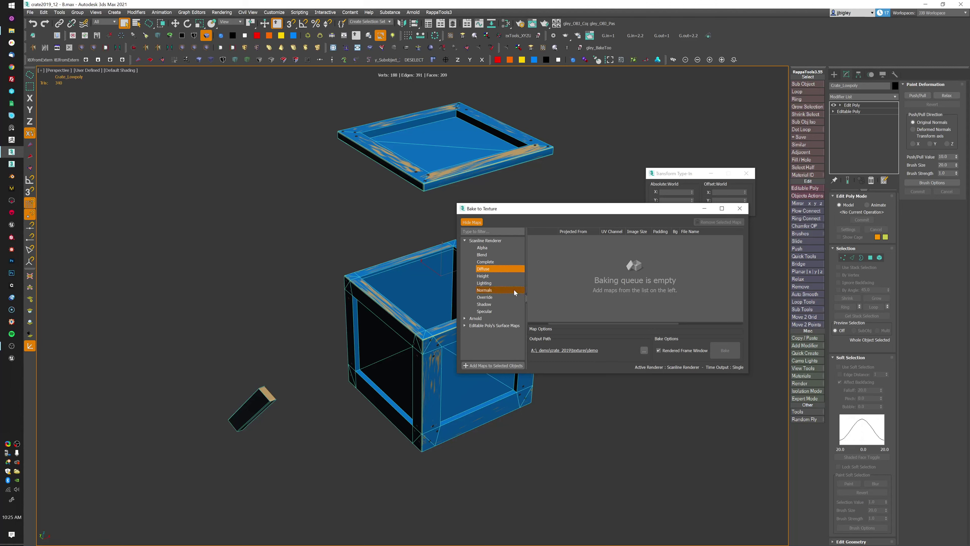
ctrl+click(514, 290)
drag(573, 214, 565, 226)
click(494, 378)
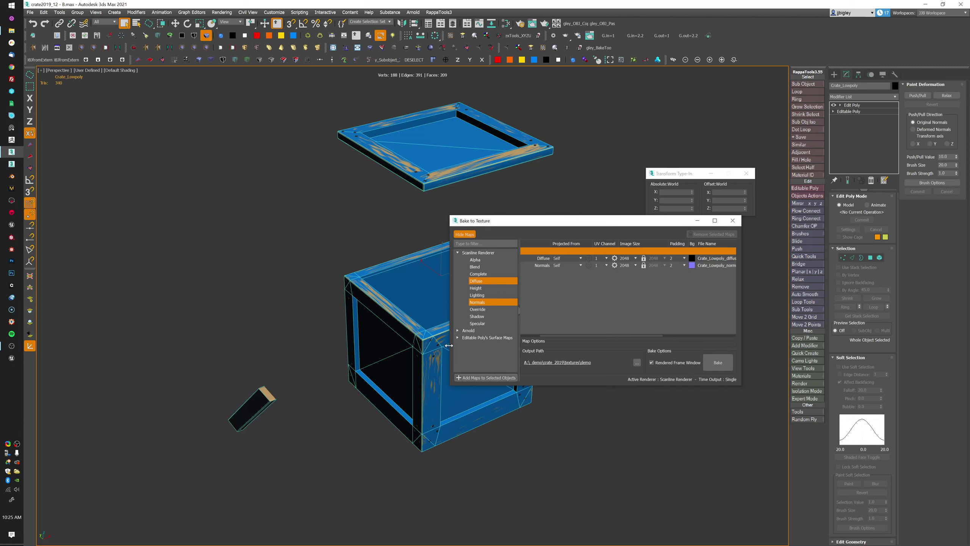
Widen the Bake to Texture window to show all map columns and select the queued Diffuse map.
drag(451, 348, 237, 389)
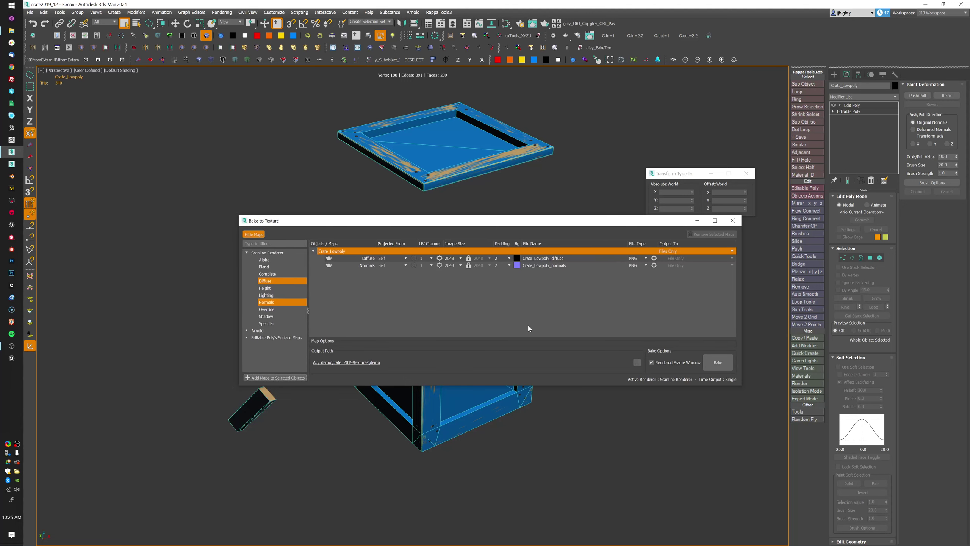
click(547, 313)
double_click(578, 259)
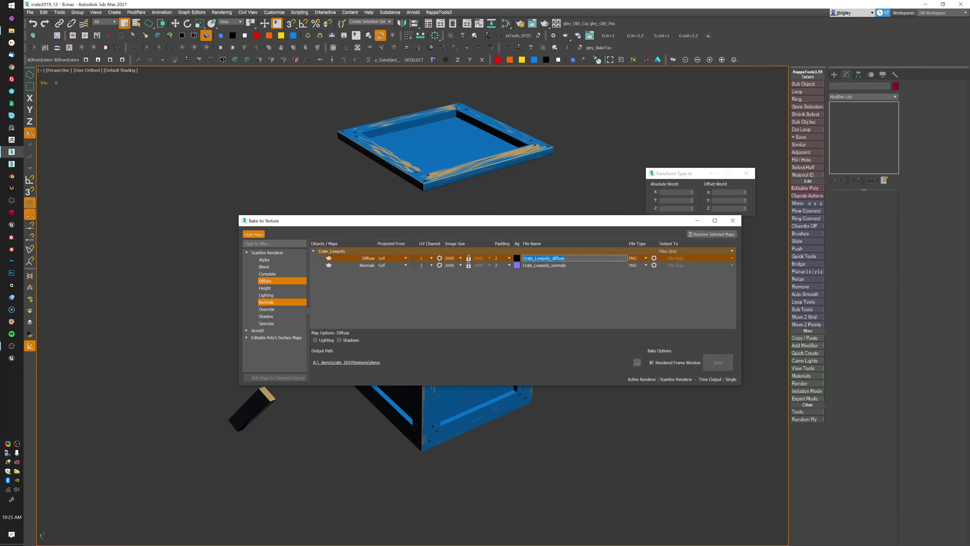
click(405, 287)
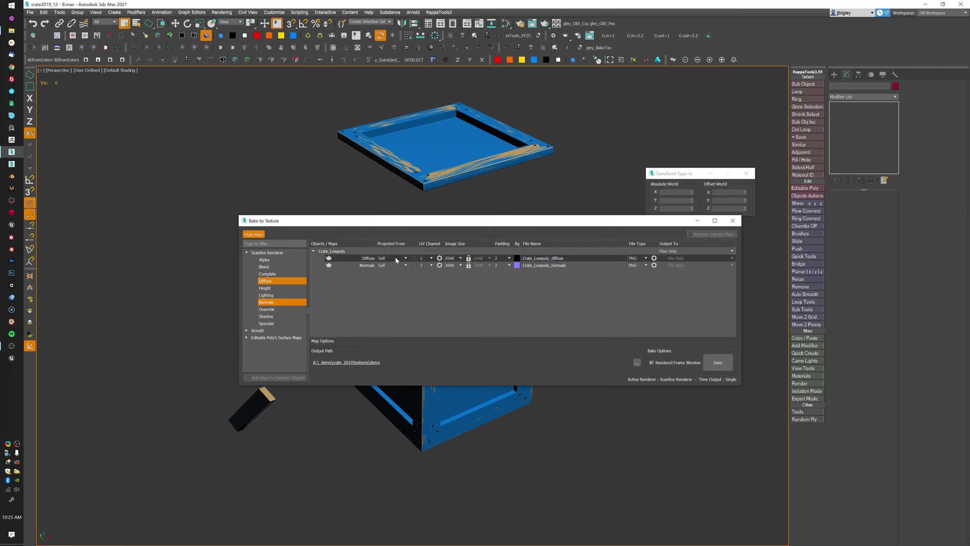
click(359, 258)
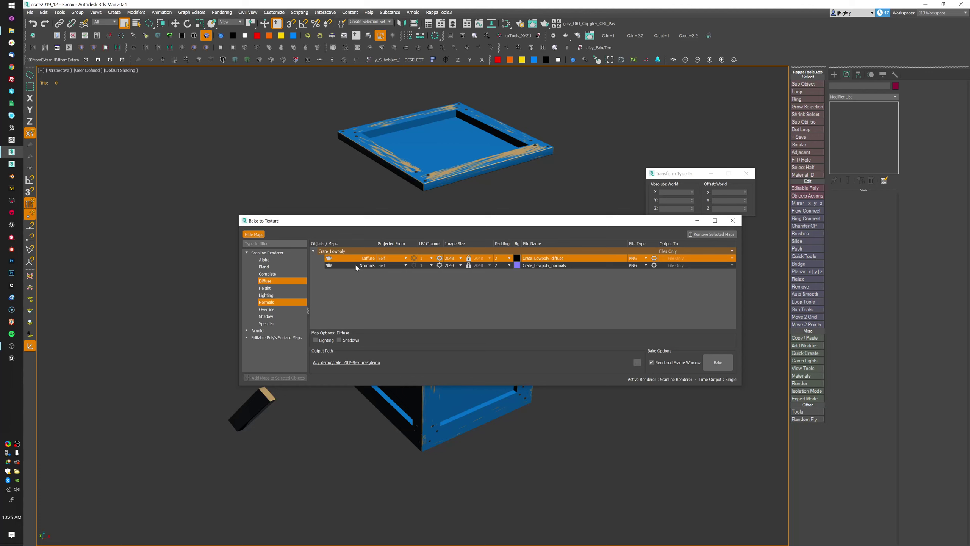
click(363, 279)
click(356, 259)
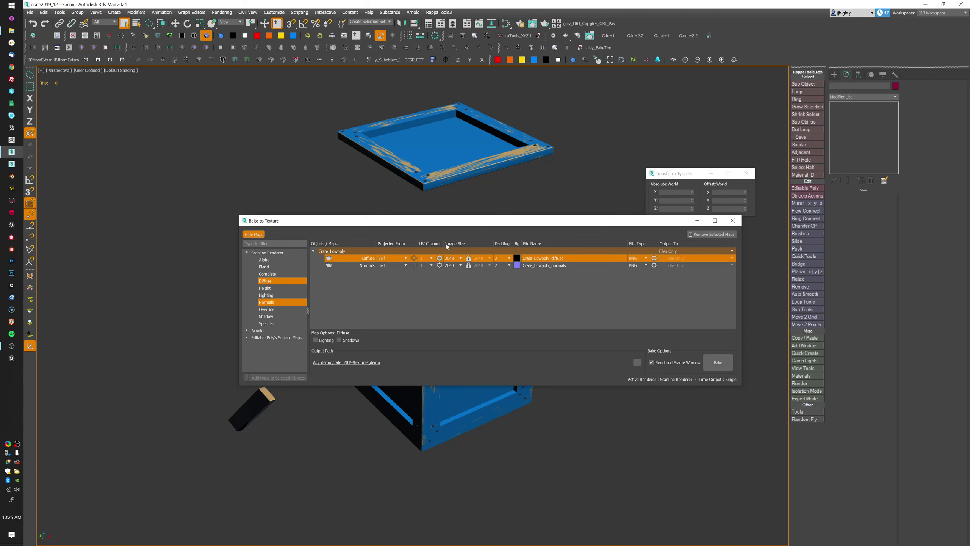
Set the Diffuse map to project from all the high-poly objects in the reference geometry list.
click(405, 259)
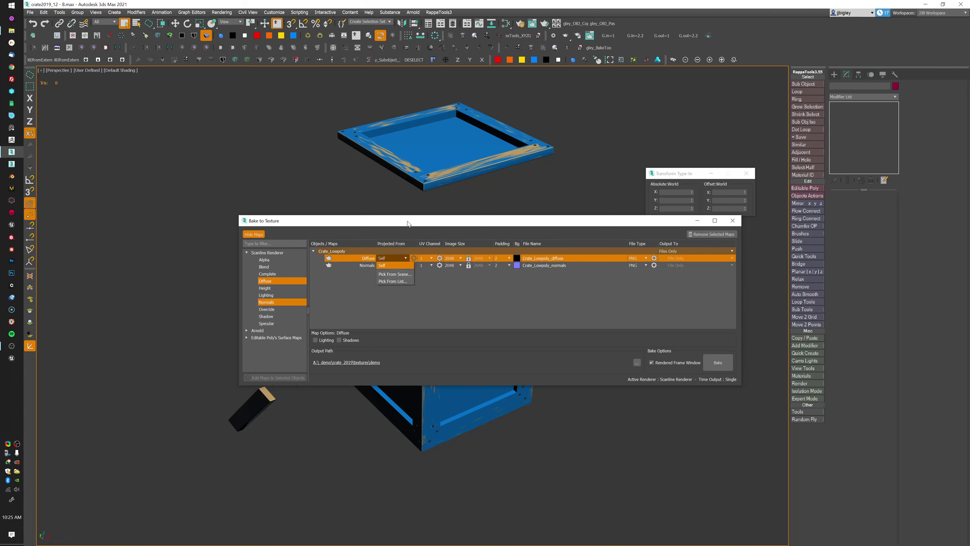
click(406, 263)
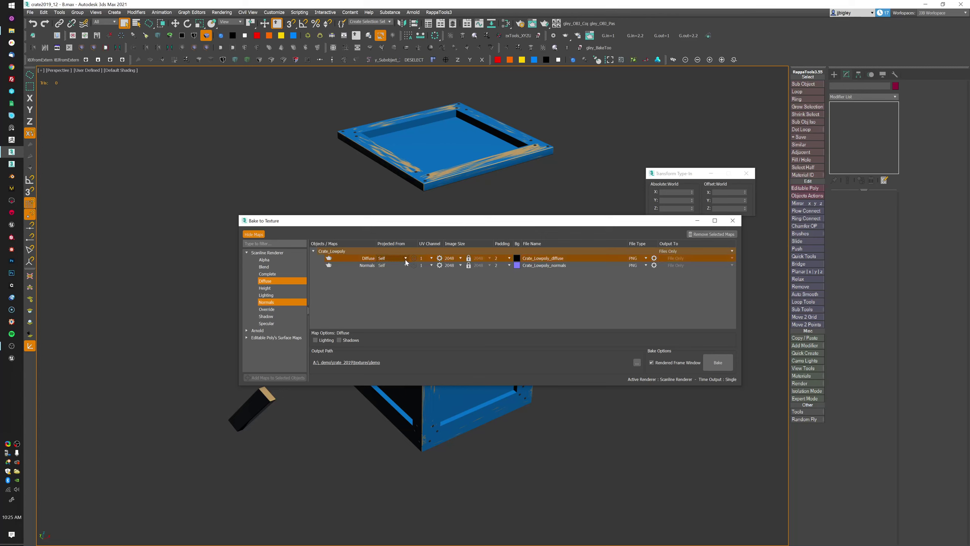
click(406, 259)
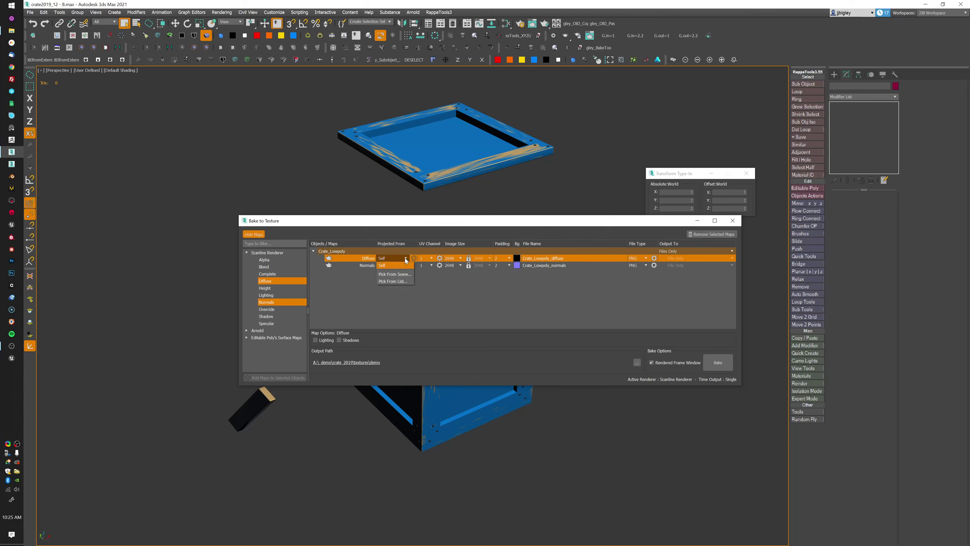
click(403, 281)
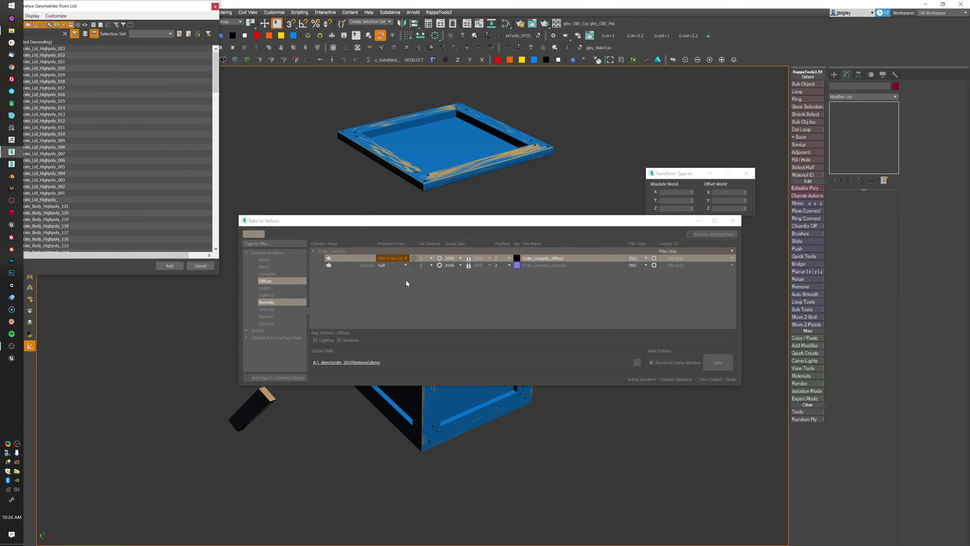
click(104, 115)
key(ctrl+a)
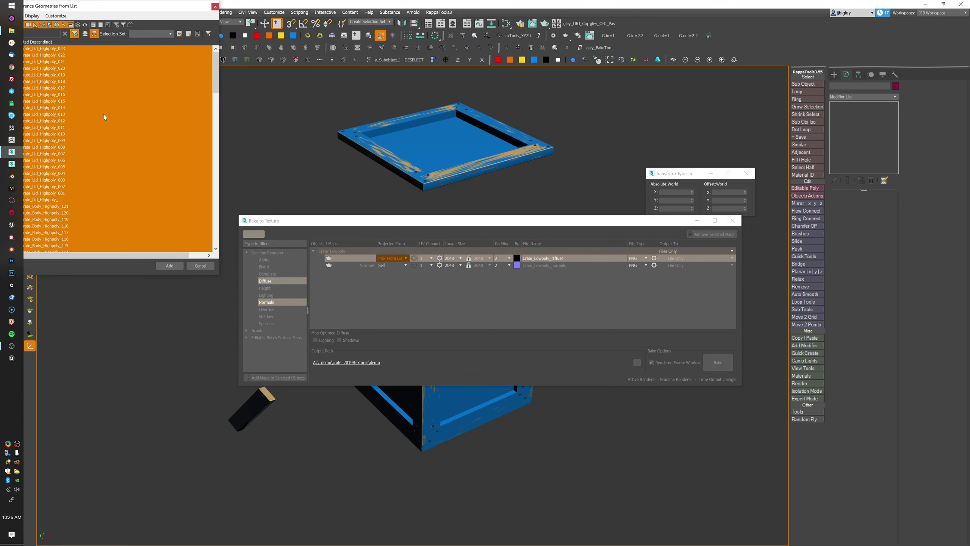
click(171, 267)
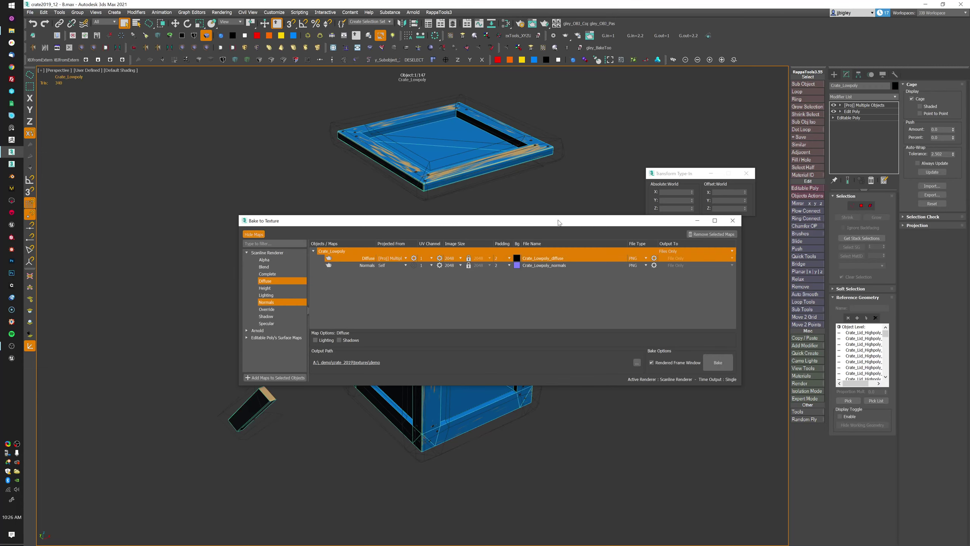
Select all elements of the projection cage and reset the cage onto the low-poly crate.
drag(478, 221, 325, 455)
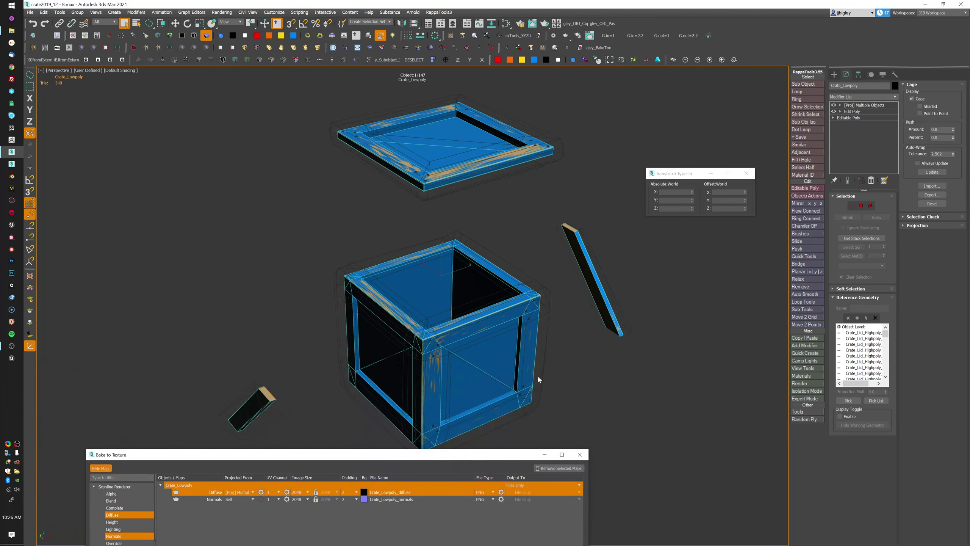
middle_drag(537, 379, 569, 361)
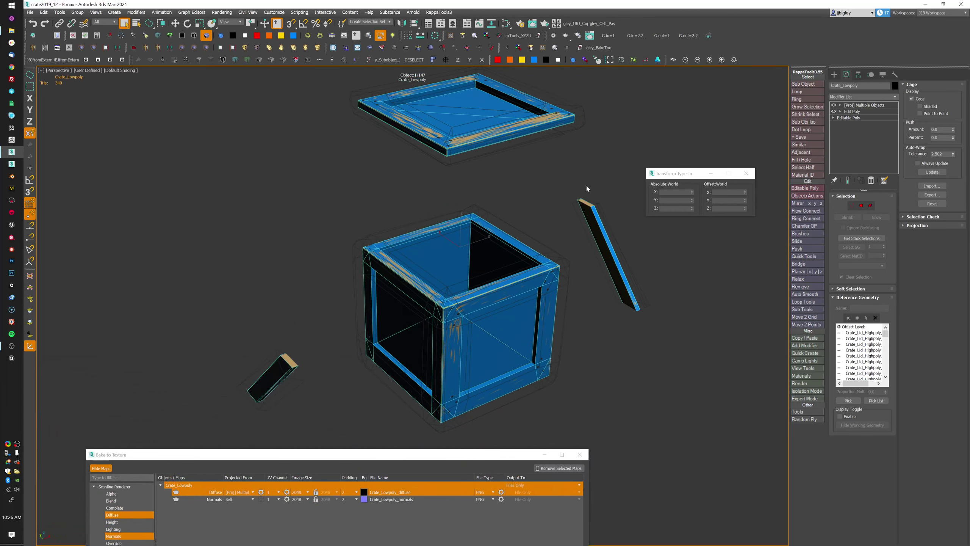
click(871, 206)
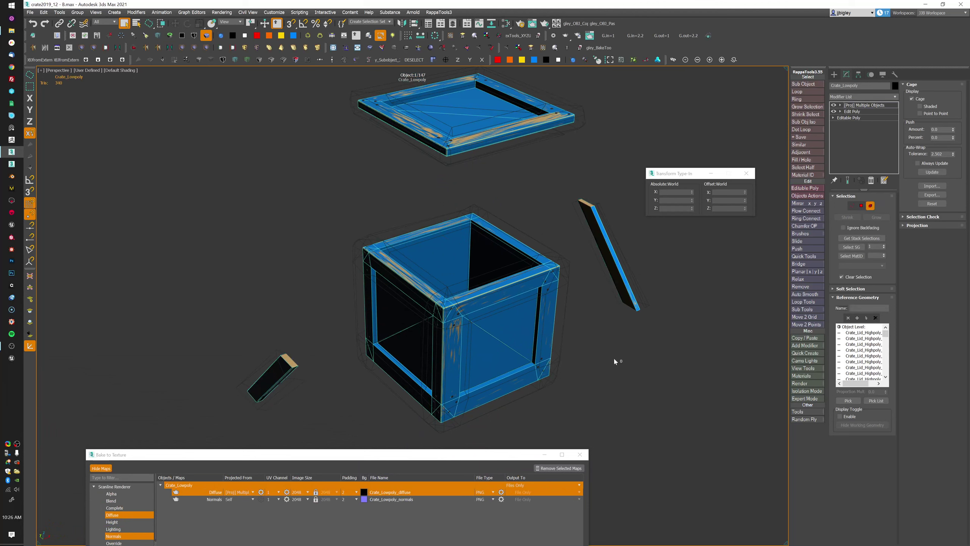
key(ctrl+a)
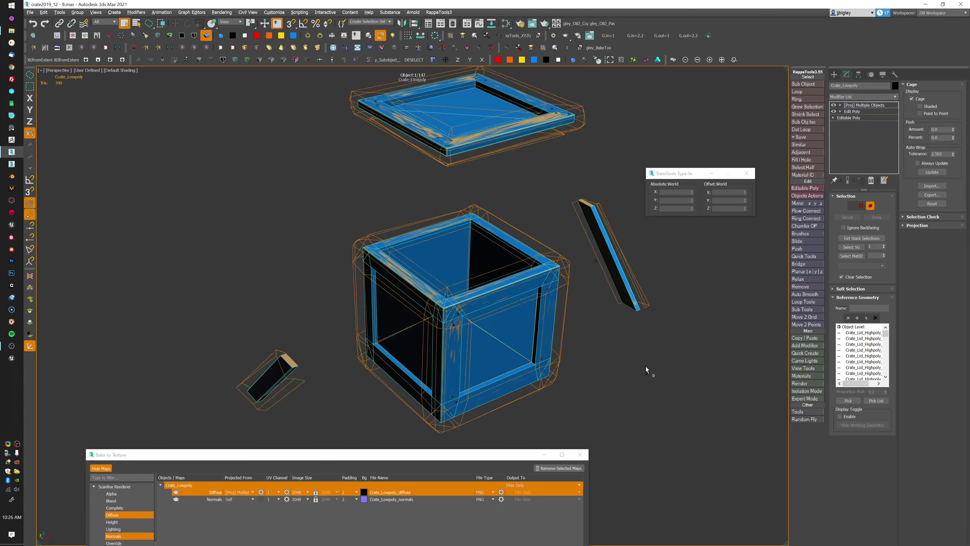
alt+middle_drag(647, 368, 656, 364)
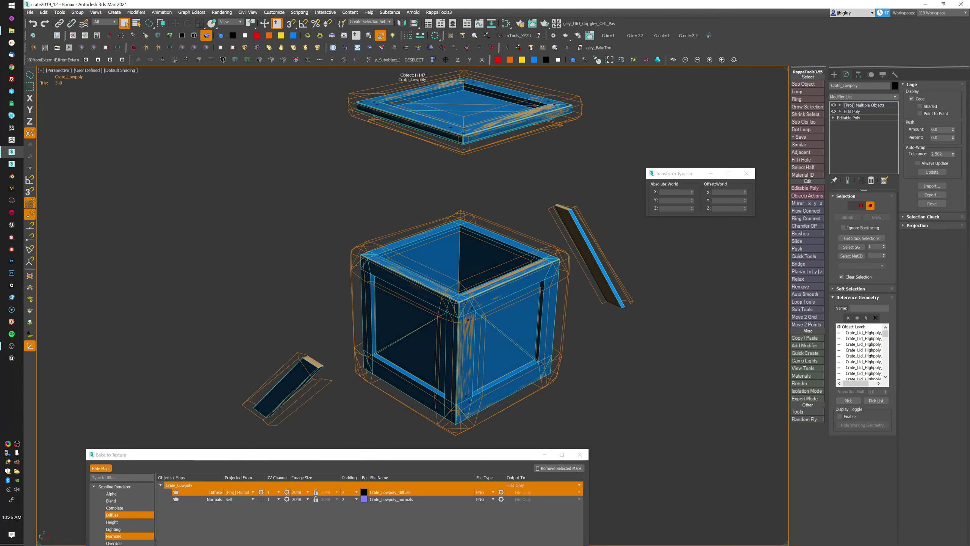
click(932, 203)
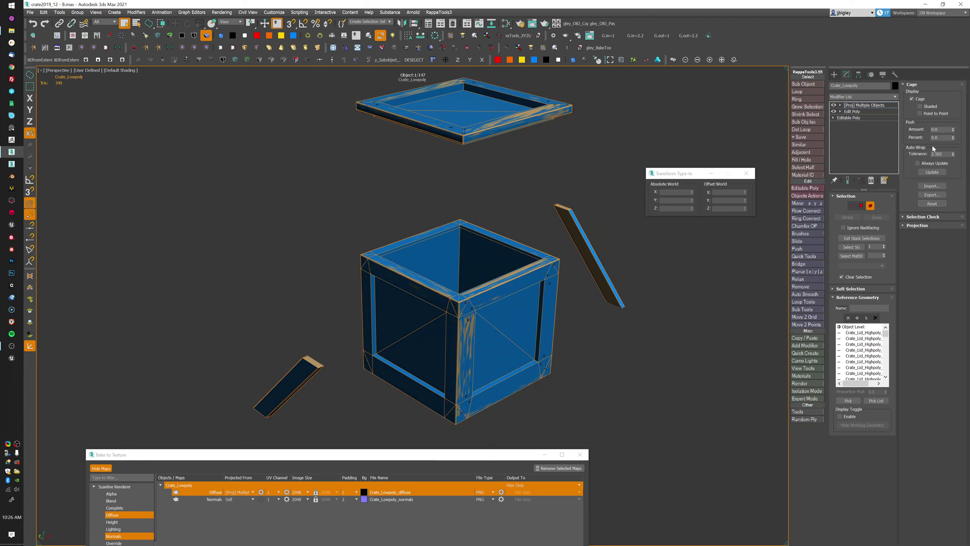
Display the cage shaded and push it slightly outward until it encloses the high-poly detail at the crate's corner.
click(928, 107)
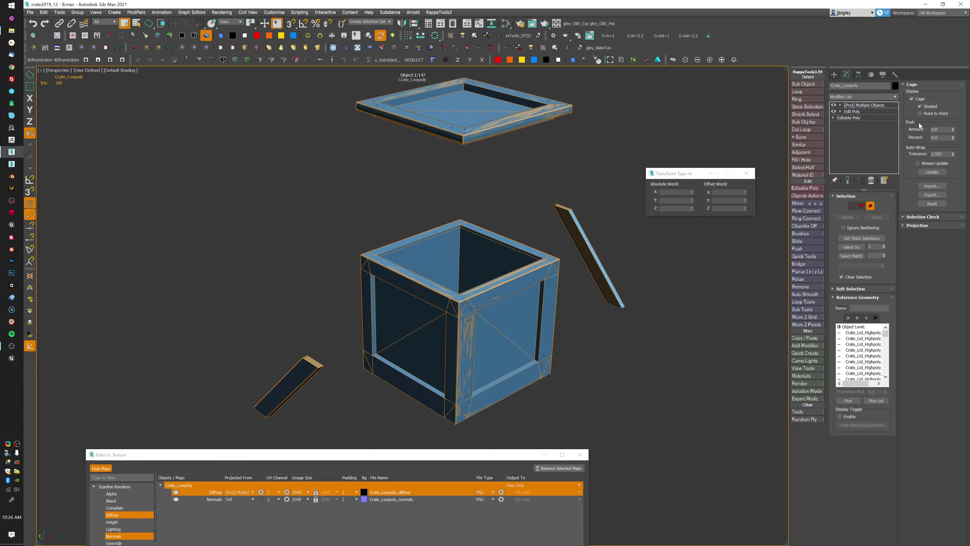
scroll(557, 310, up, 15)
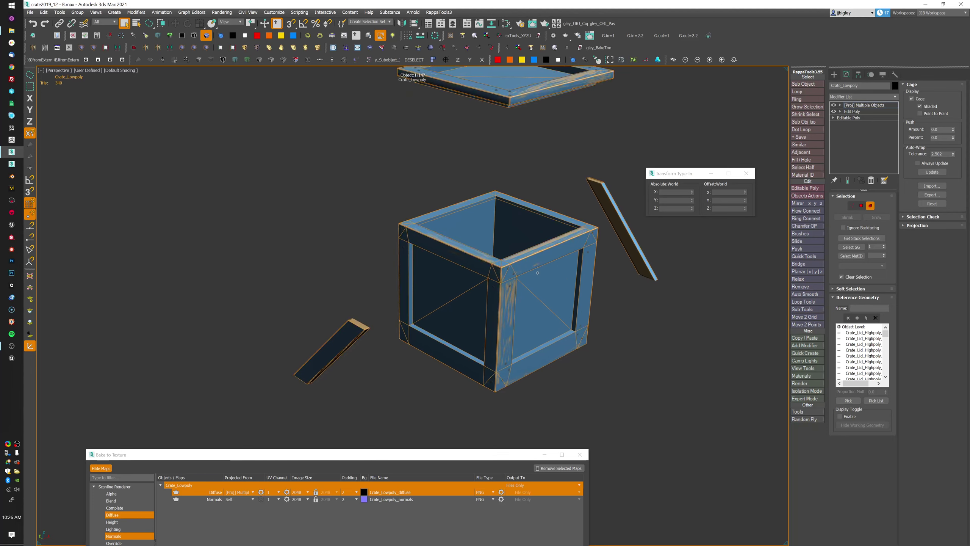
scroll(512, 248, up, 2)
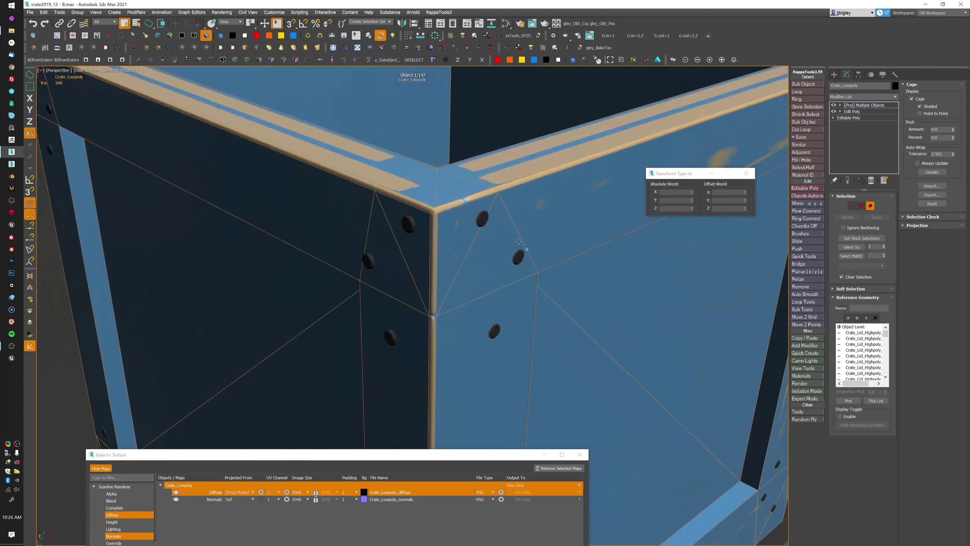
drag(953, 132, 958, 109)
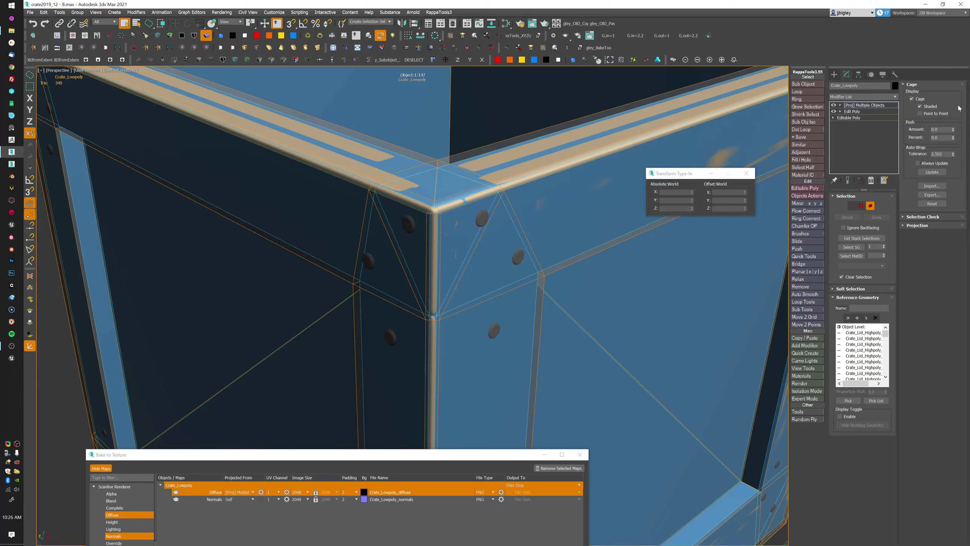
scroll(589, 302, down, 5)
alt+middle_drag(588, 302, 672, 307)
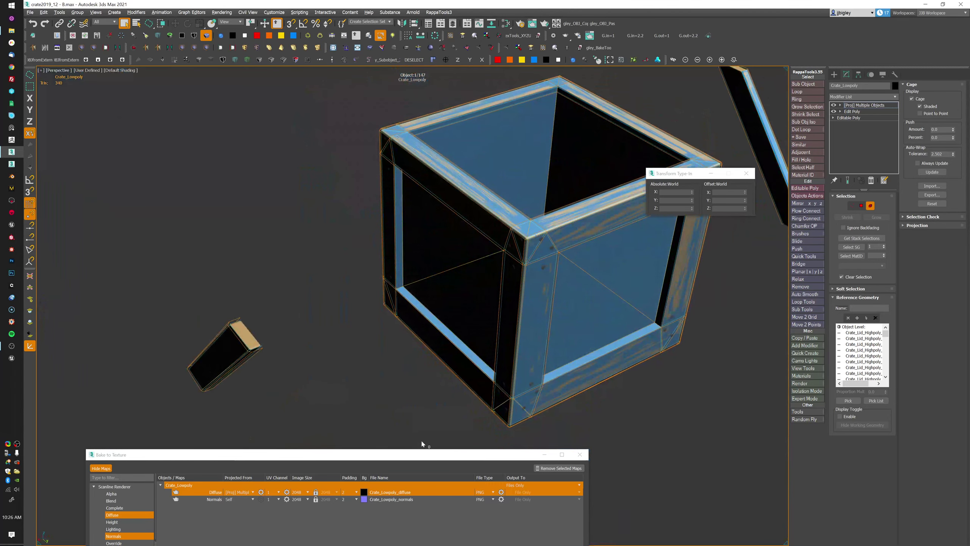
Set both the Diffuse and Normals maps to an image size of 512 and a padding of 128.
drag(418, 455, 488, 252)
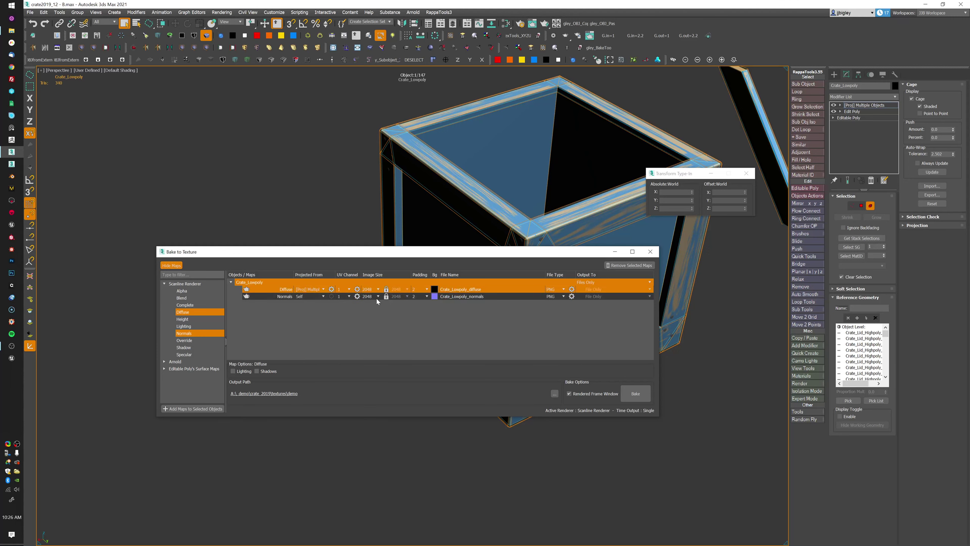
click(278, 296)
ctrl+click(287, 290)
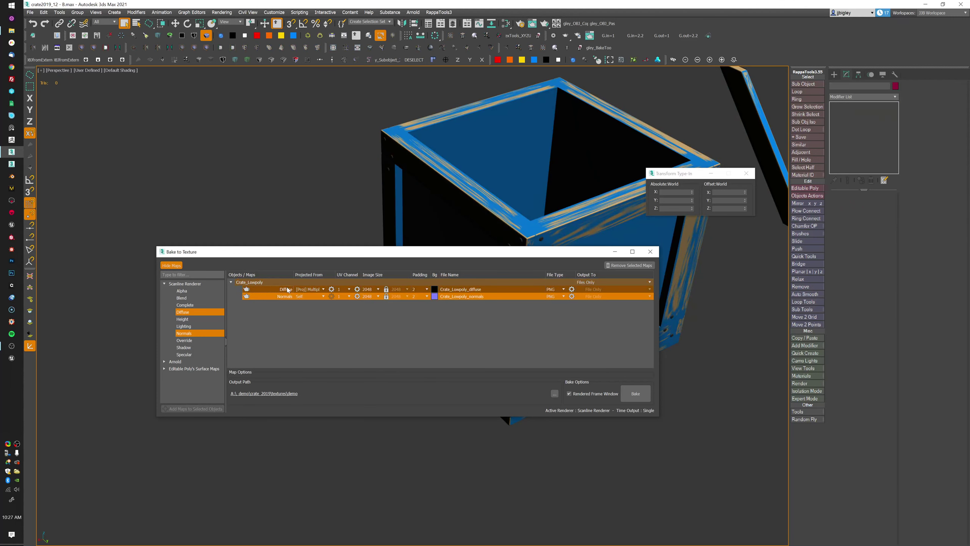
click(375, 297)
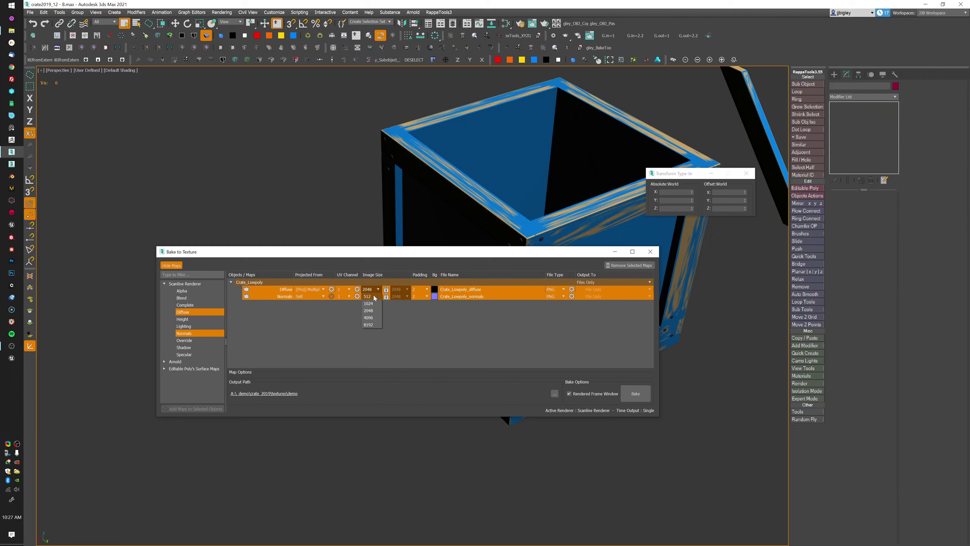
click(374, 298)
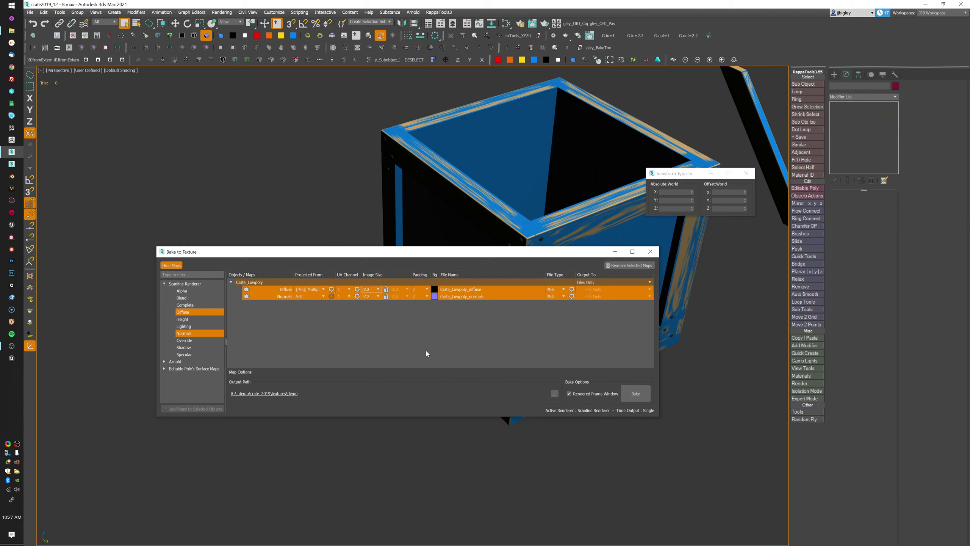
click(425, 289)
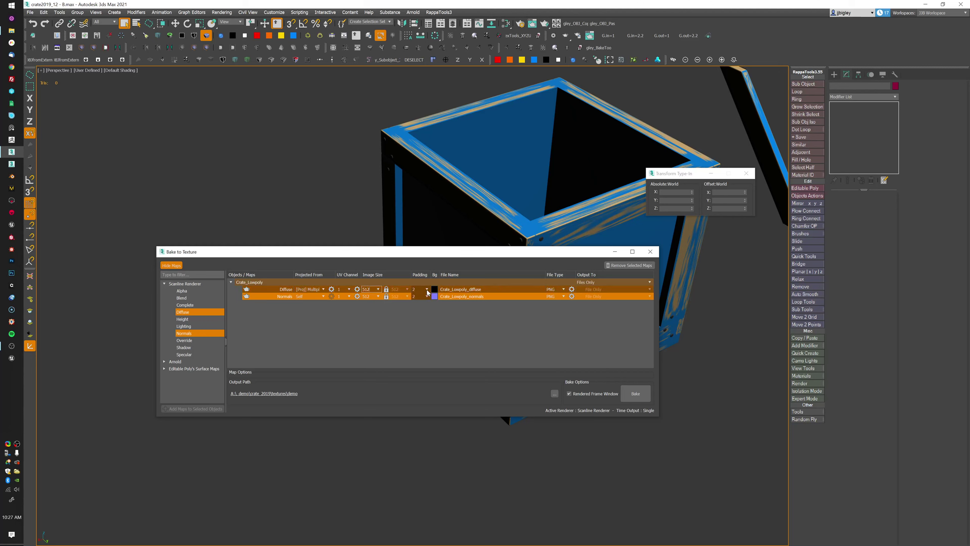
click(420, 352)
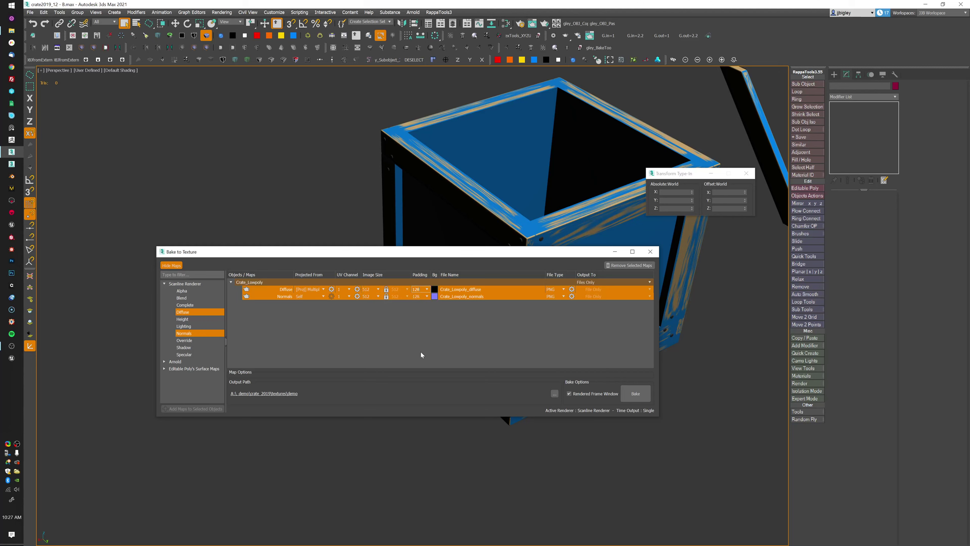
Accept RGB 24 bit without alpha for the PNG output and open the output folder textures\demo.
click(571, 290)
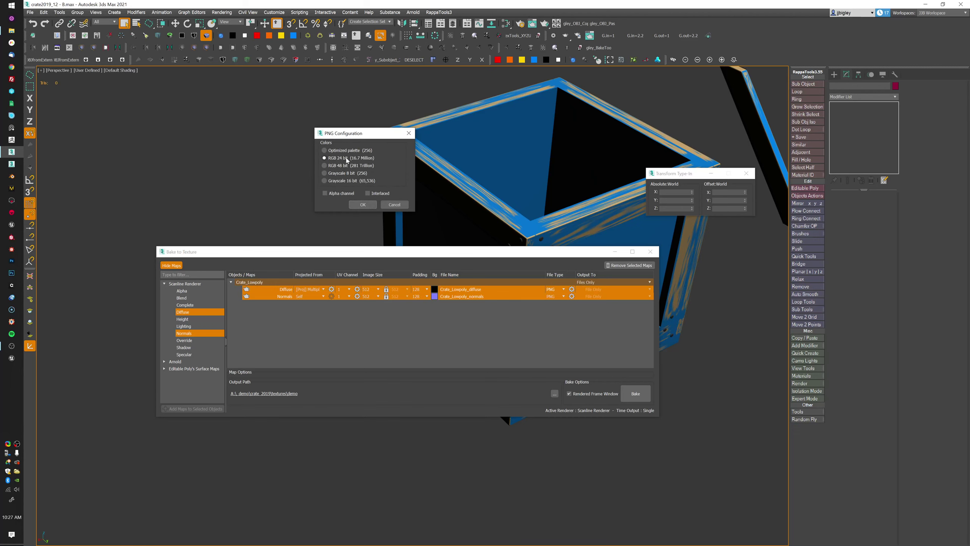
click(363, 205)
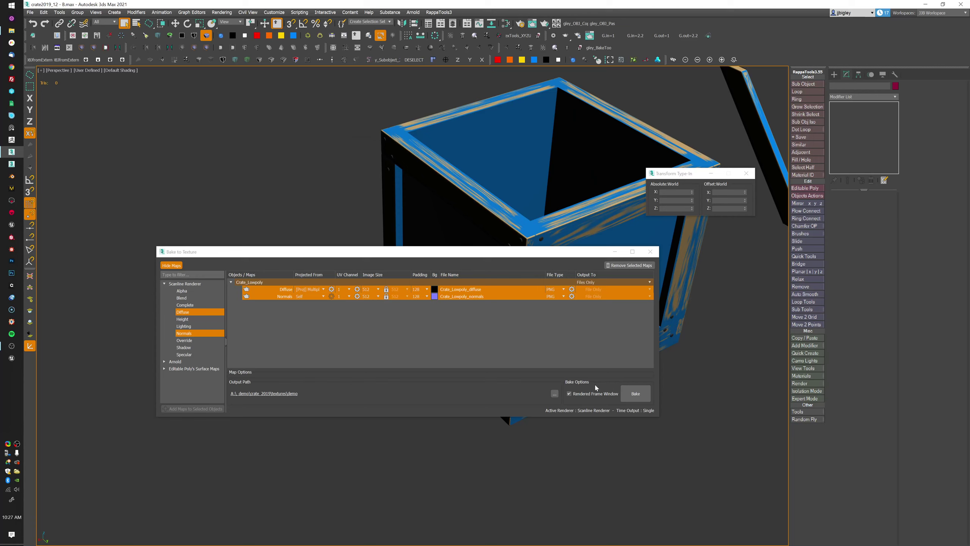
click(490, 395)
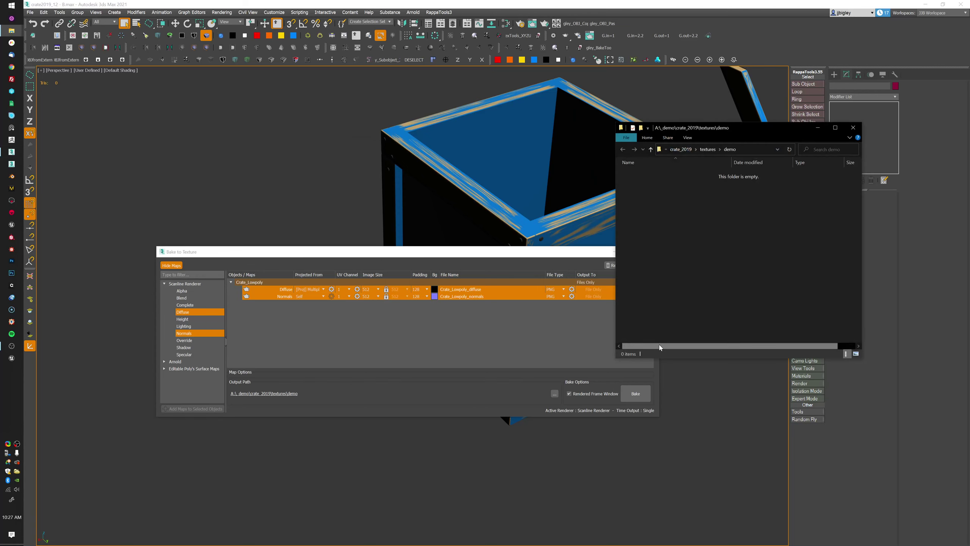
Close the folder window and choose the textures\demo folder as the output path for the baked maps.
click(852, 128)
click(554, 394)
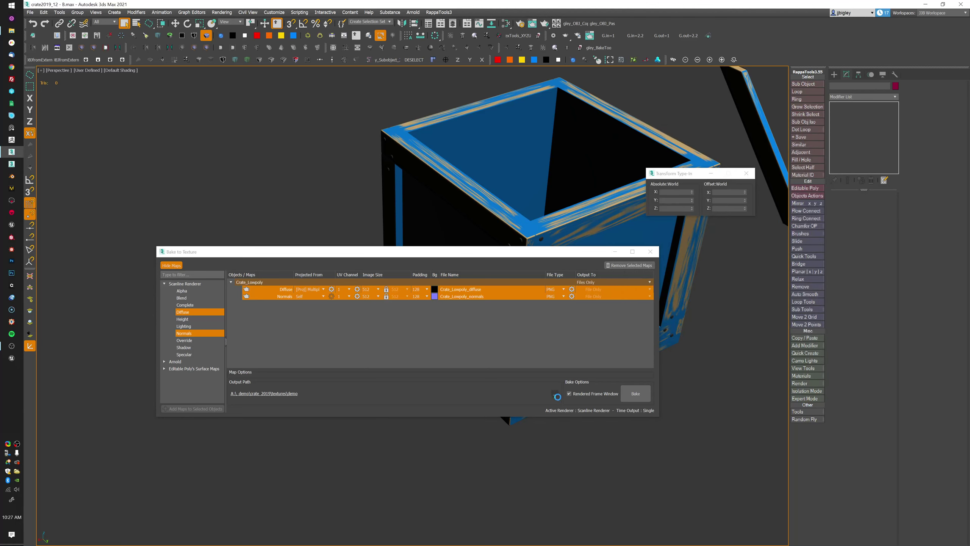
click(497, 189)
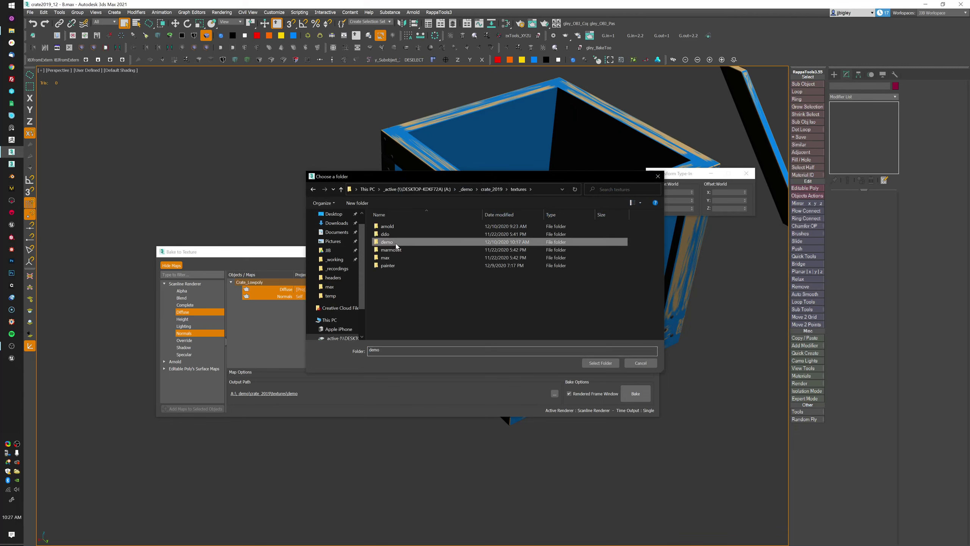
double_click(417, 242)
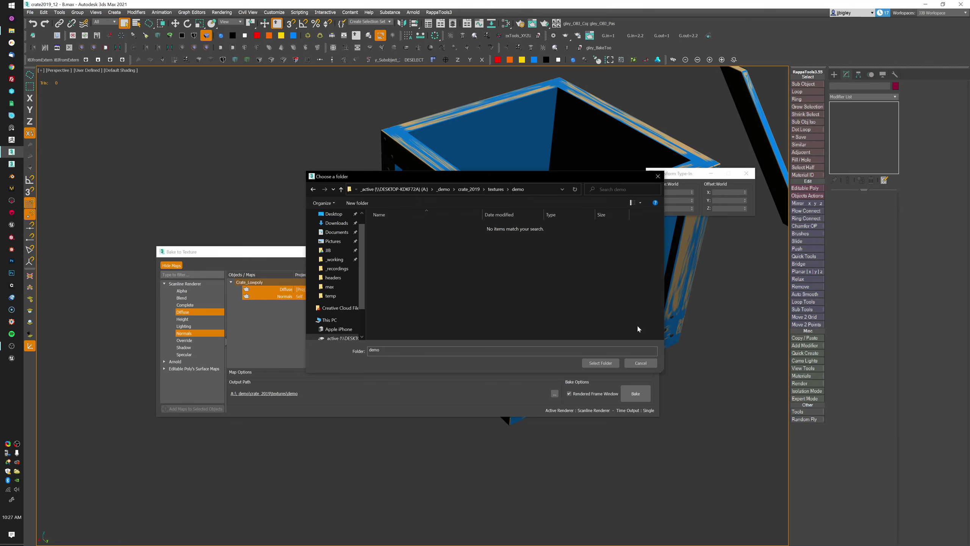
click(606, 363)
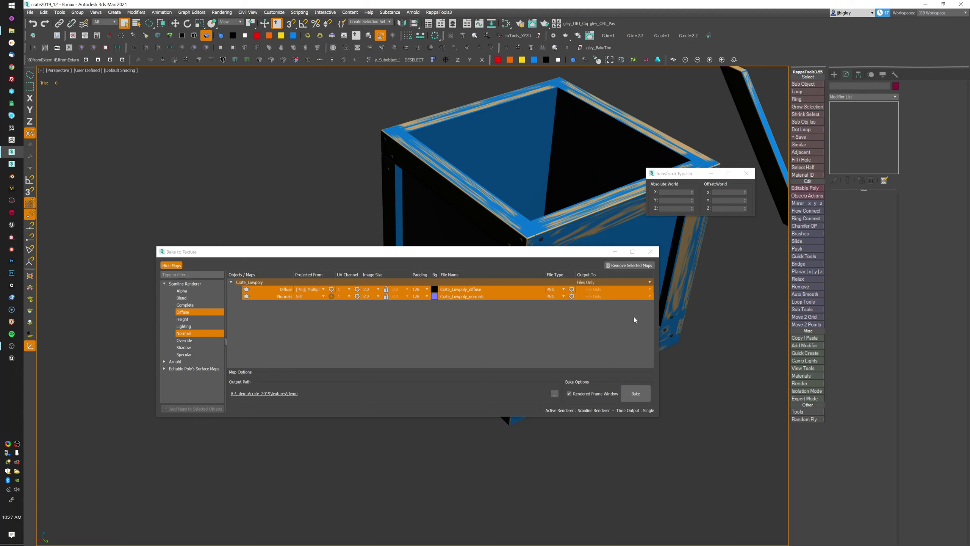
Bake the Diffuse and Normals maps of the low-poly crate and dismiss the baking progress.
click(636, 394)
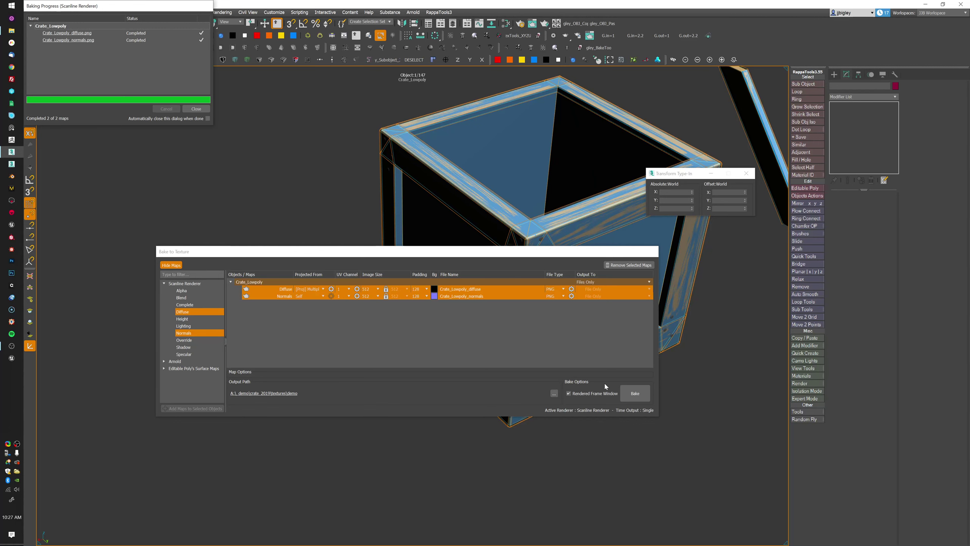
click(197, 108)
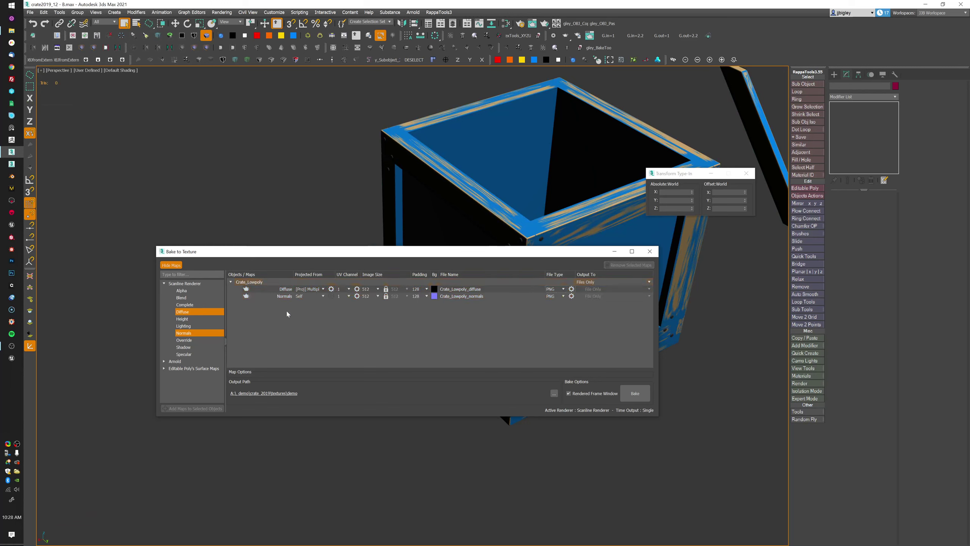
Set the Normals map to be projected from the [Proj] Multiple Objects modifier.
click(289, 295)
click(322, 296)
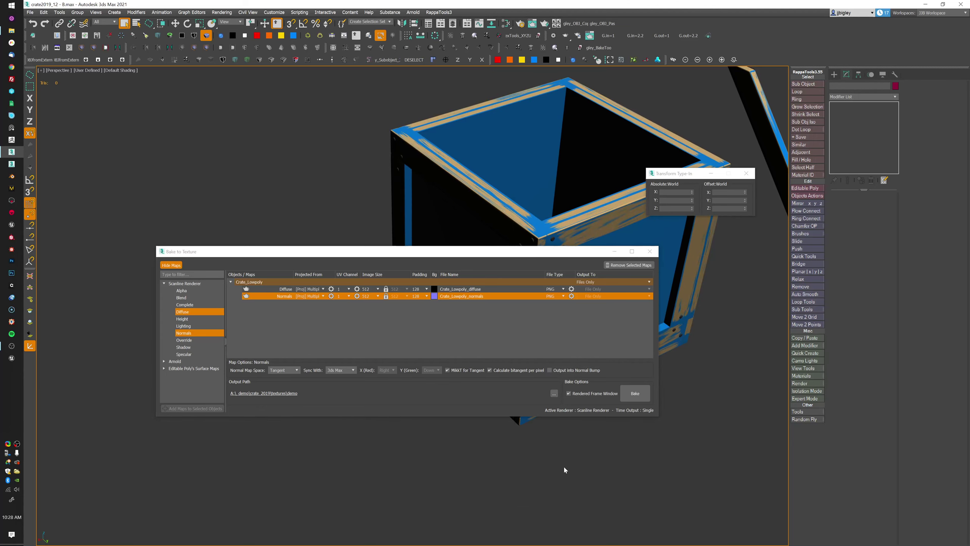
key(m)
scroll(607, 325, down, 5)
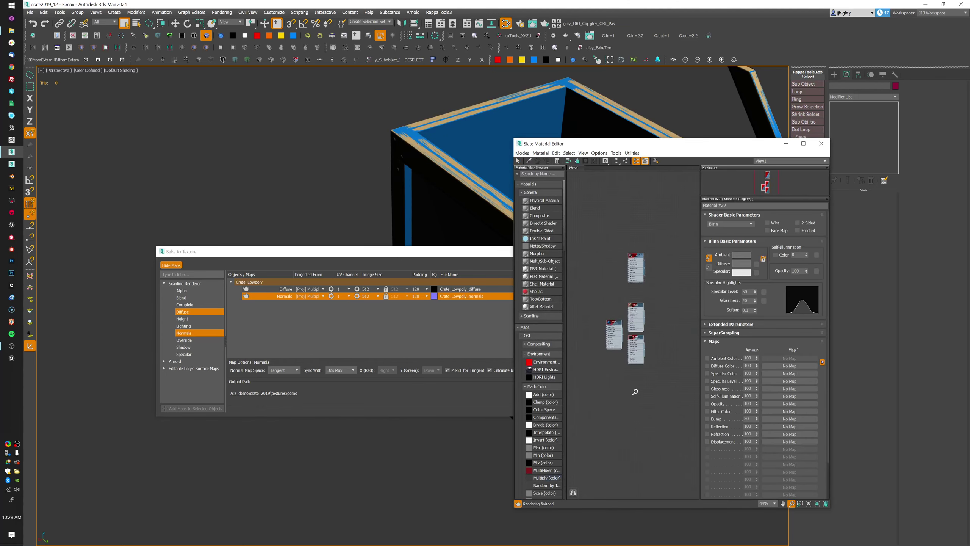
scroll(649, 311, down, 1)
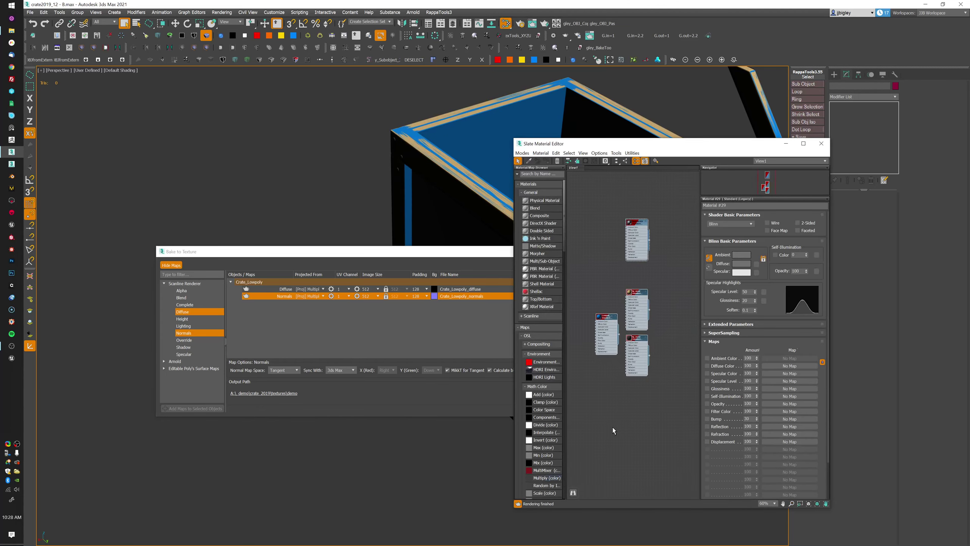
click(821, 143)
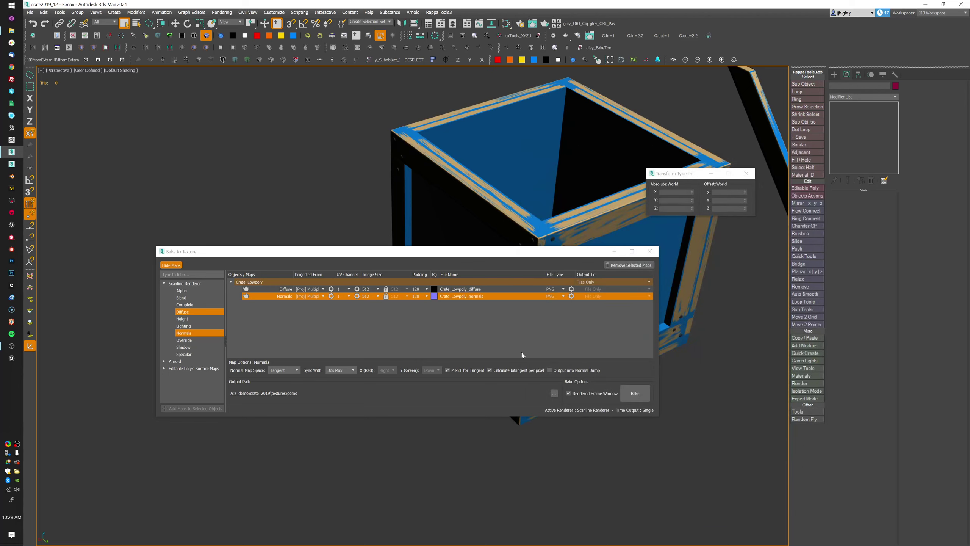
Select both the Diffuse and Normals maps and bake them again, overwriting the existing files.
click(522, 353)
click(366, 296)
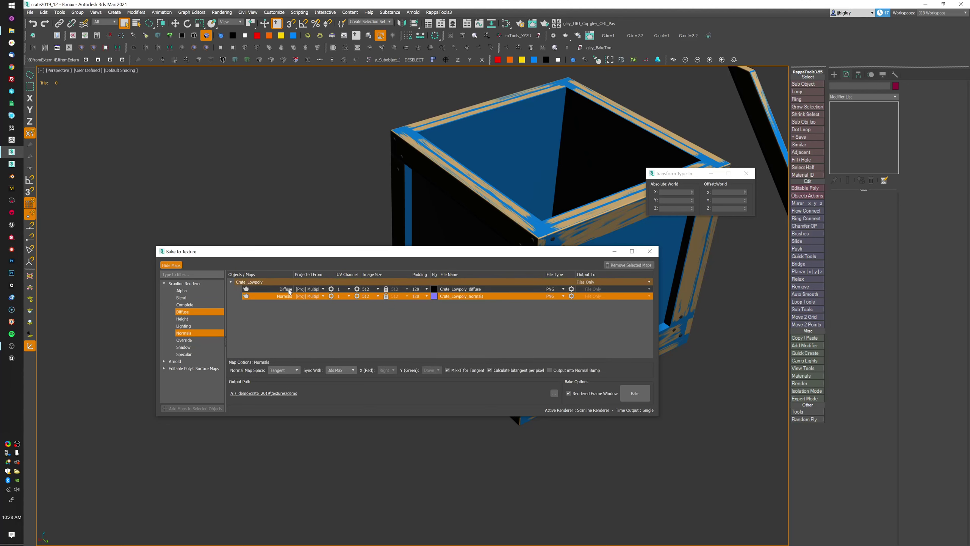
shift+click(382, 289)
click(634, 394)
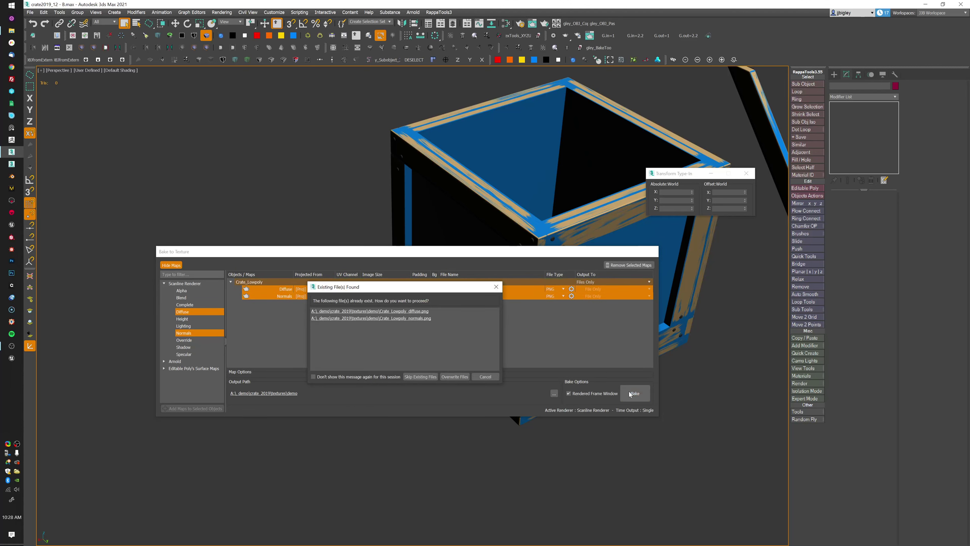
click(455, 377)
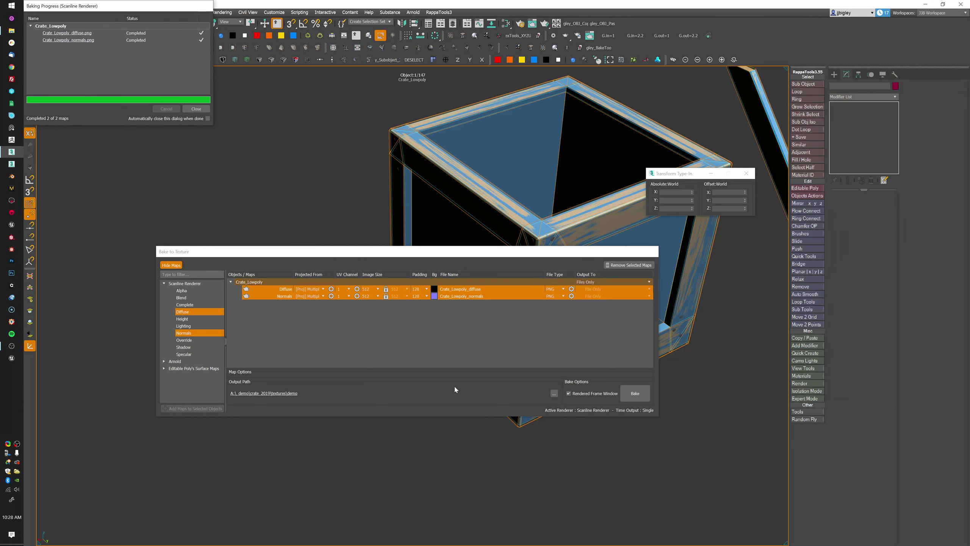
Examine the baked Crate_Lowpoly_normals.png up close for projection errors, then close the image and the baking progress.
click(88, 41)
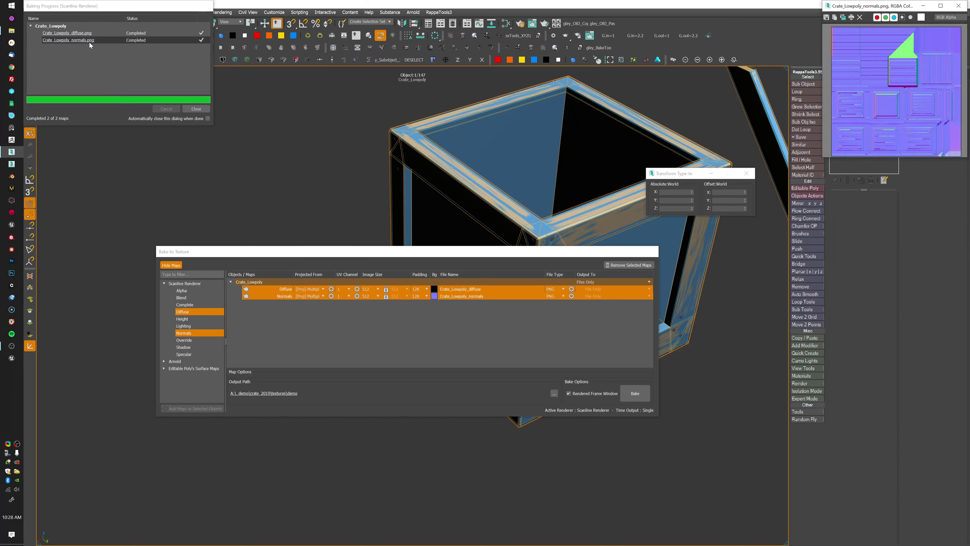
drag(894, 9, 460, 188)
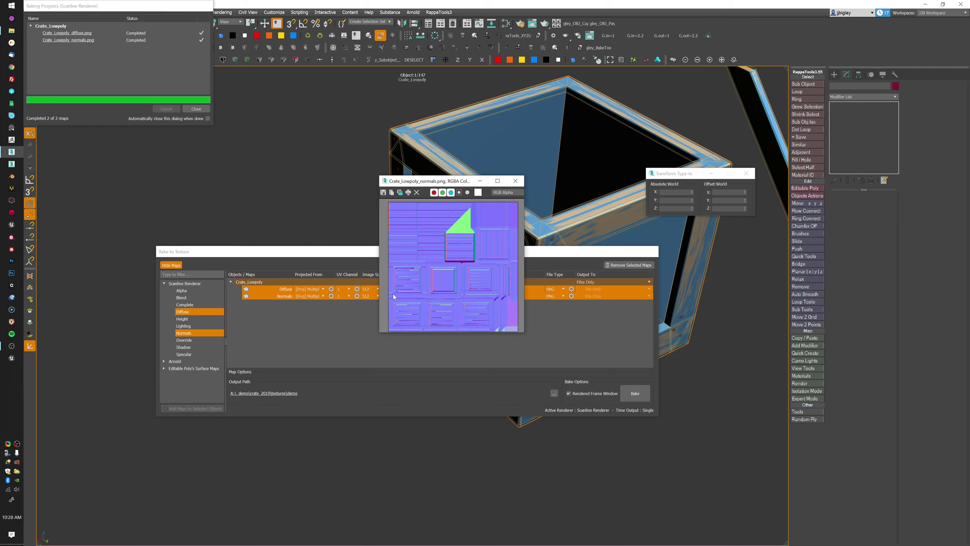
scroll(459, 223, up, 4)
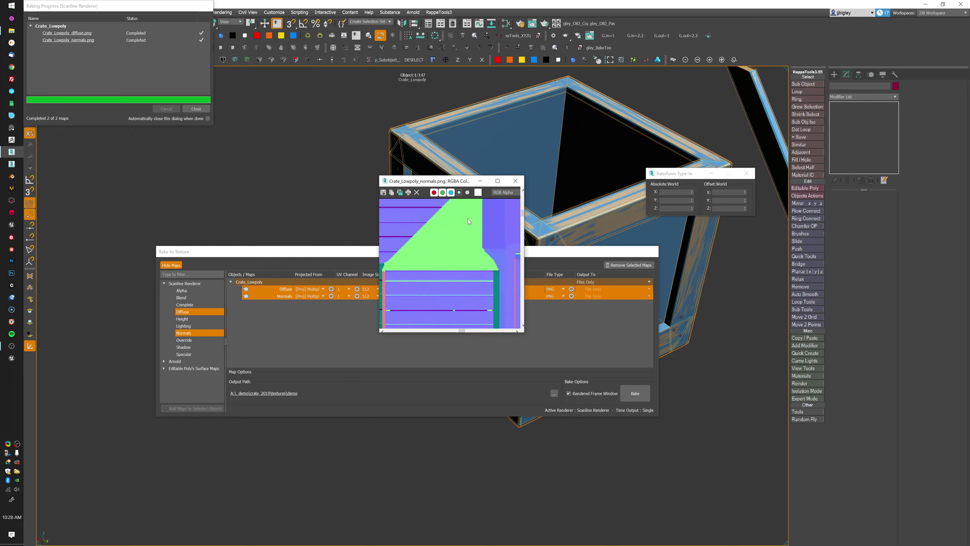
middle_drag(467, 255, 473, 295)
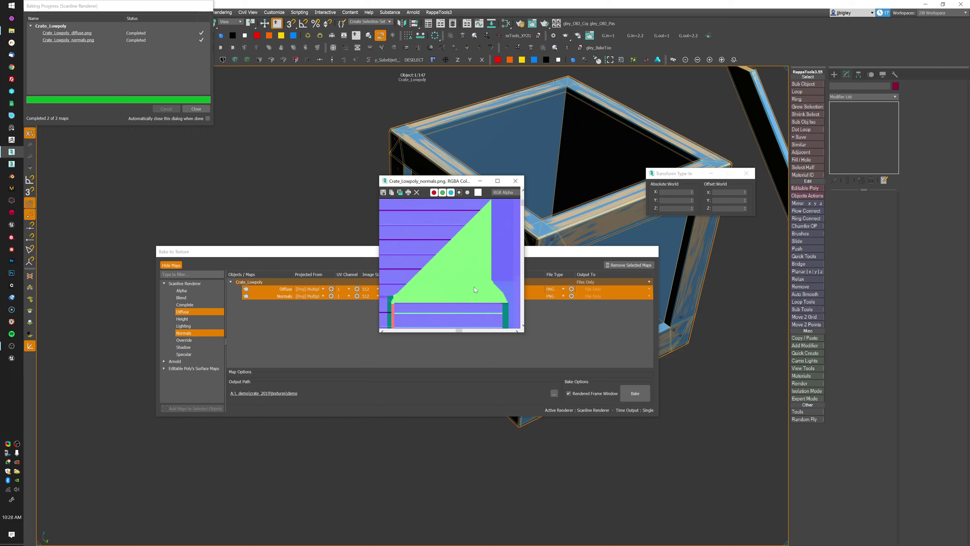
scroll(469, 259, down, 4)
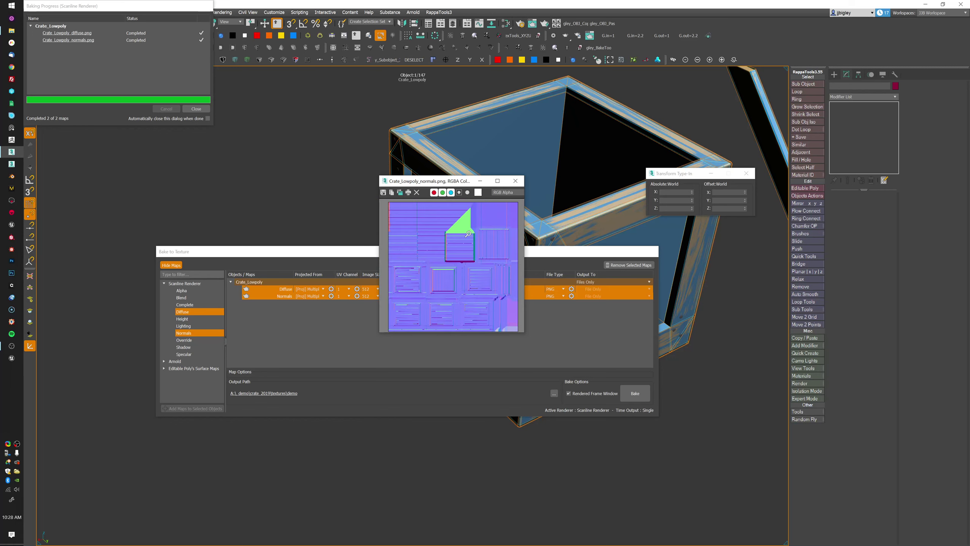
click(515, 184)
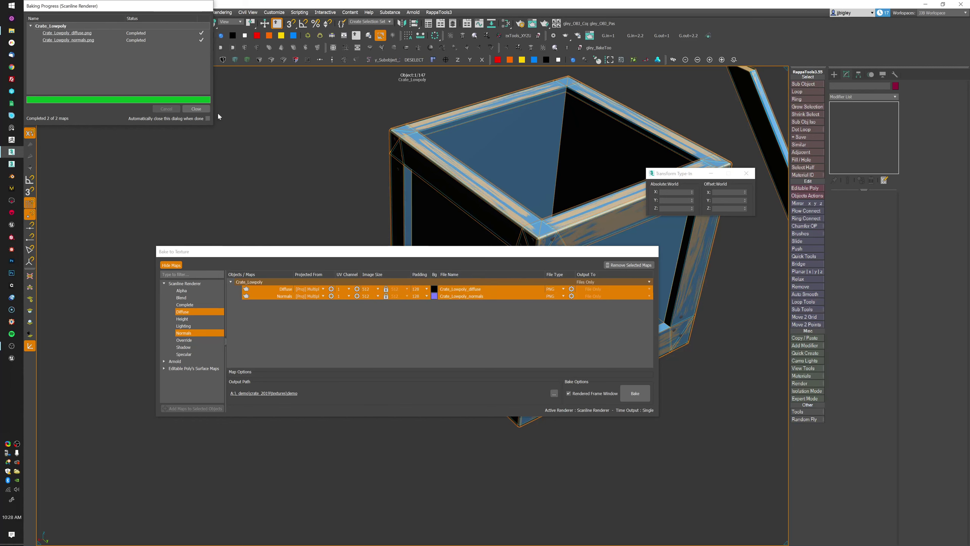
click(196, 109)
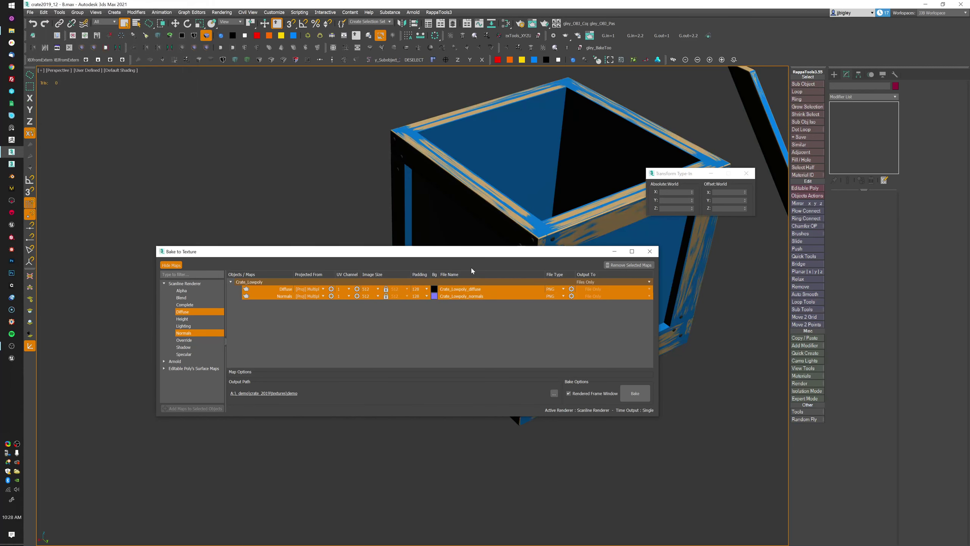
Move the Bake To Texture dialog clear of the crate and close the Transform Type-In.
drag(449, 256, 241, 309)
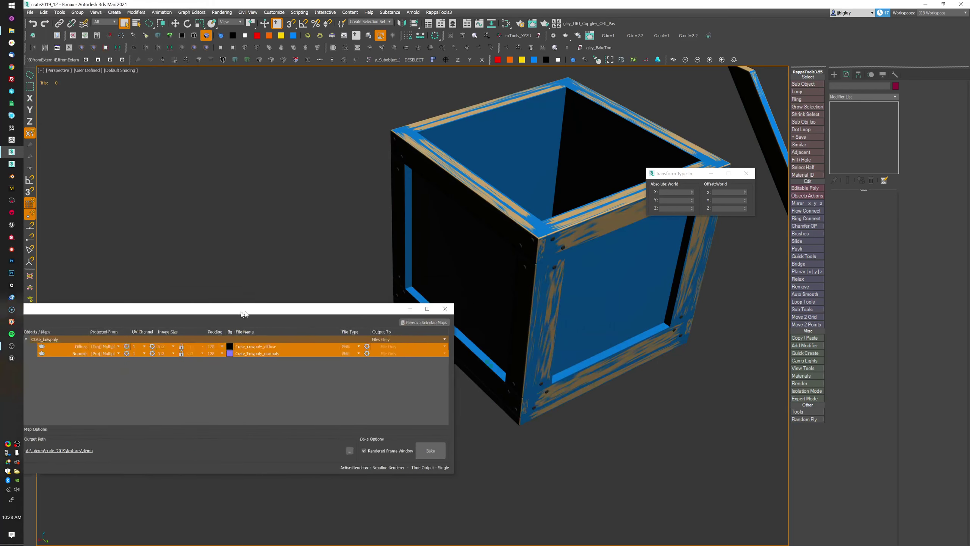
click(746, 173)
middle_drag(739, 181, 638, 228)
scroll(641, 236, down, 3)
middle_drag(628, 284, 660, 286)
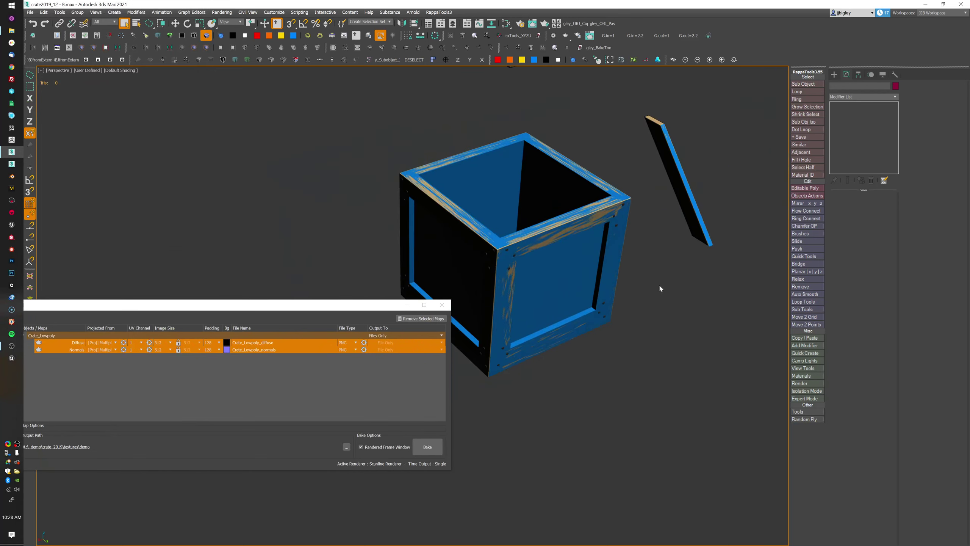
Clone the low-poly crate with its lid along the X axis to a spot beside the original crate.
click(589, 272)
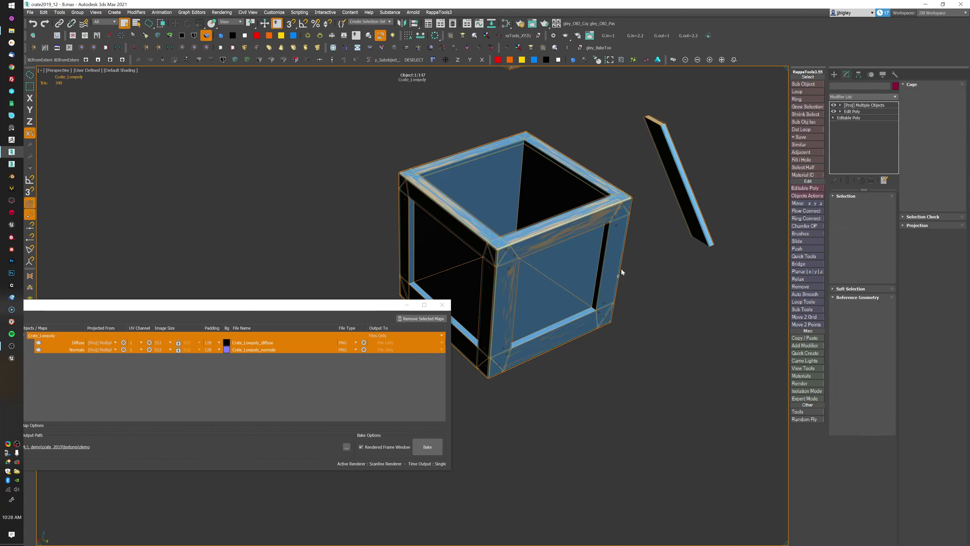
mouse_move(603, 329)
middle_down()
mouse_move(605, 302)
mouse_move(654, 317)
mouse_move(636, 336)
mouse_move(667, 319)
mouse_move(641, 335)
middle_up()
scroll(630, 303, down, 3)
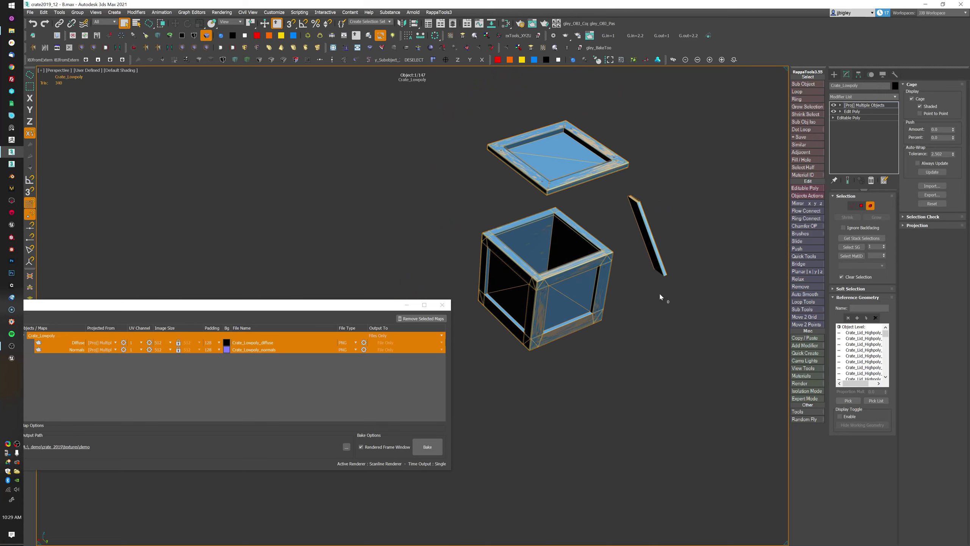
key(5)
key(w)
middle_drag(653, 301, 641, 315)
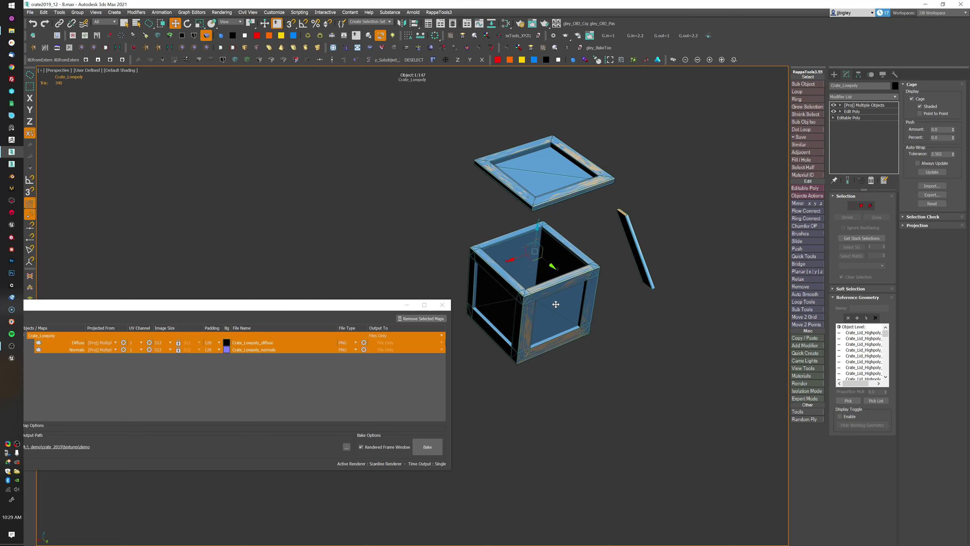
shift+drag(511, 260, 713, 193)
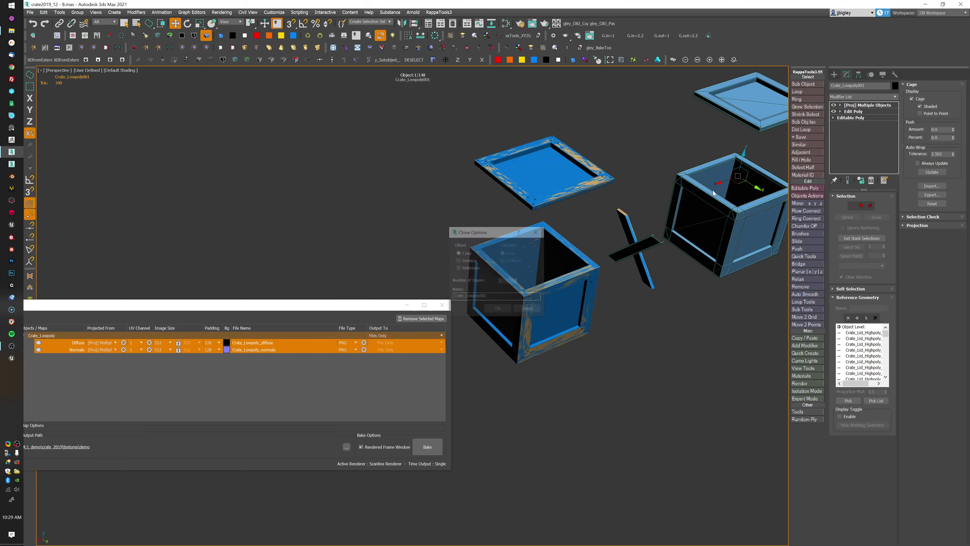
click(497, 309)
Delete the [Proj] Multiple Objects modifier from the cloned low-poly crate.
middle_drag(704, 314, 594, 341)
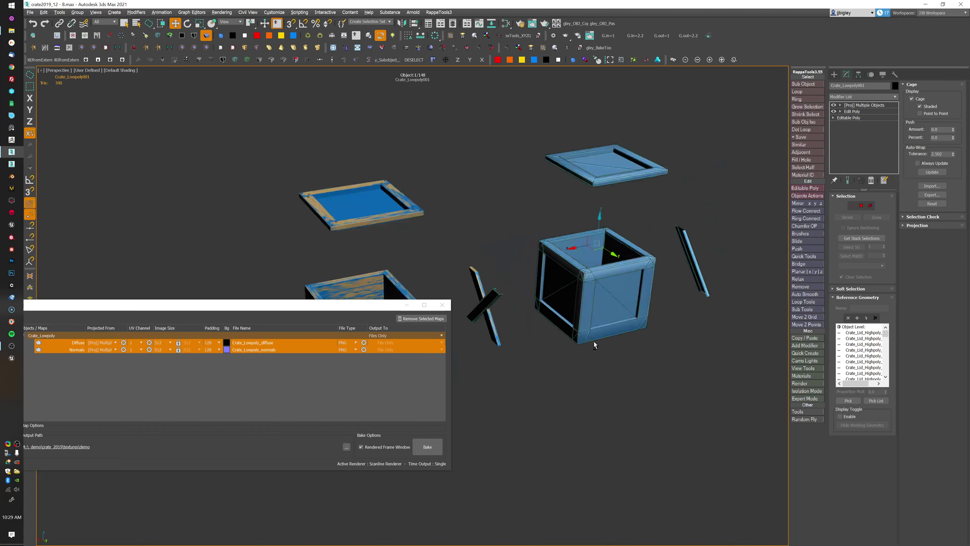
right_click(863, 104)
click(870, 121)
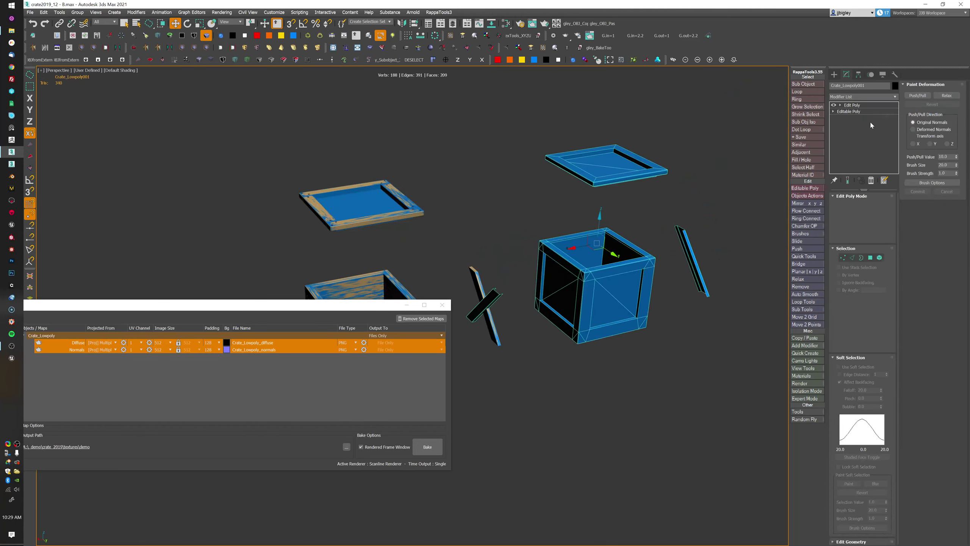
Close the Bake To Texture dialog to clear the view of both crates.
alt+middle_drag(613, 283, 619, 301)
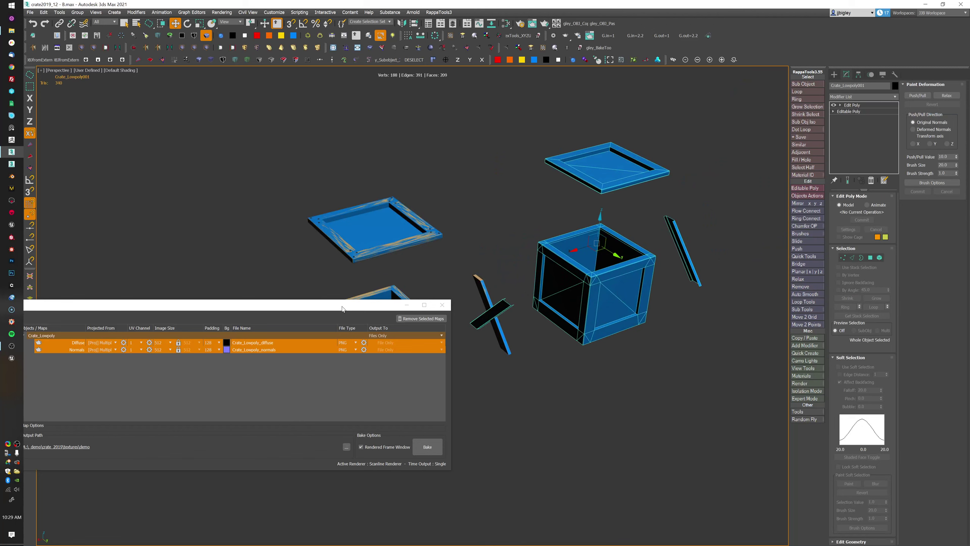
drag(342, 309, 401, 309)
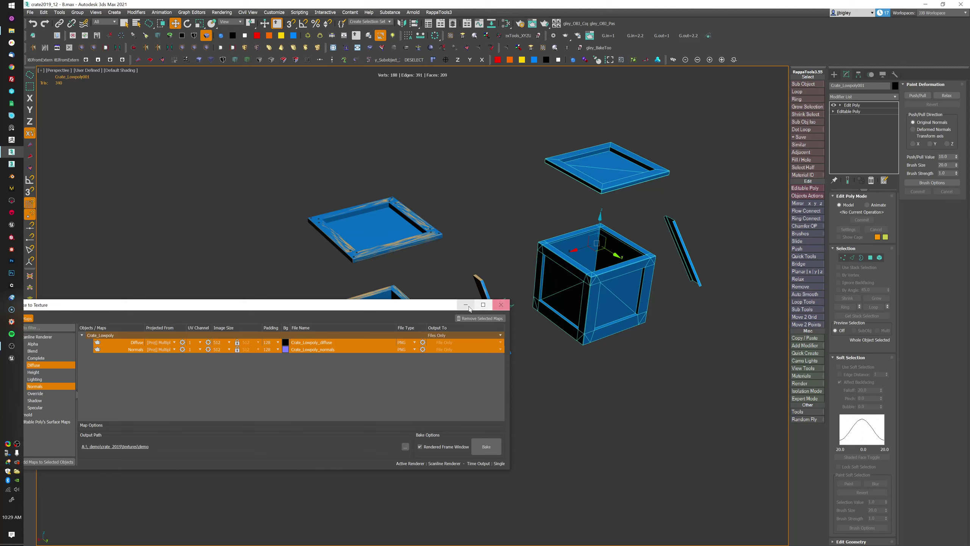
click(500, 308)
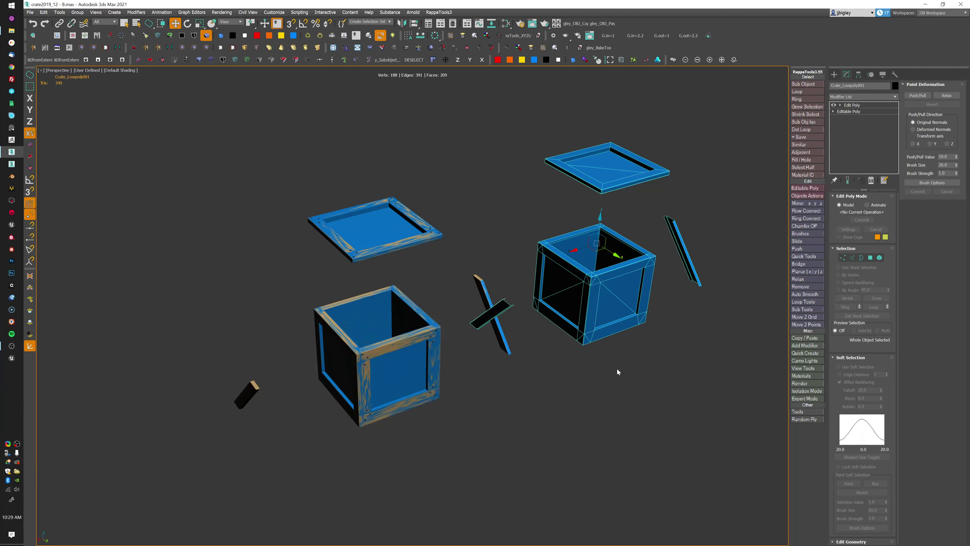
Delete the unused grey Material #29 node in the Slate Material Editor.
key(m)
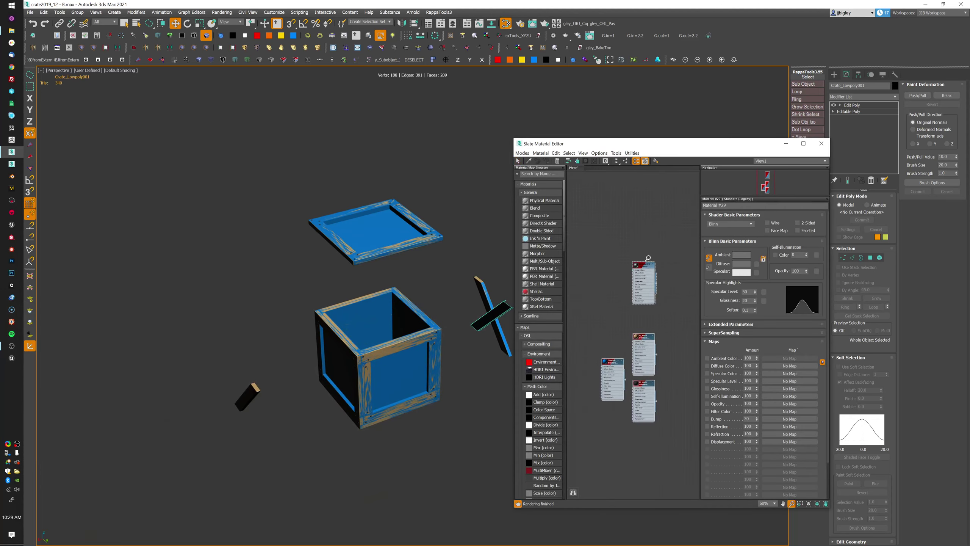
scroll(662, 225, up, 5)
drag(662, 222, 649, 231)
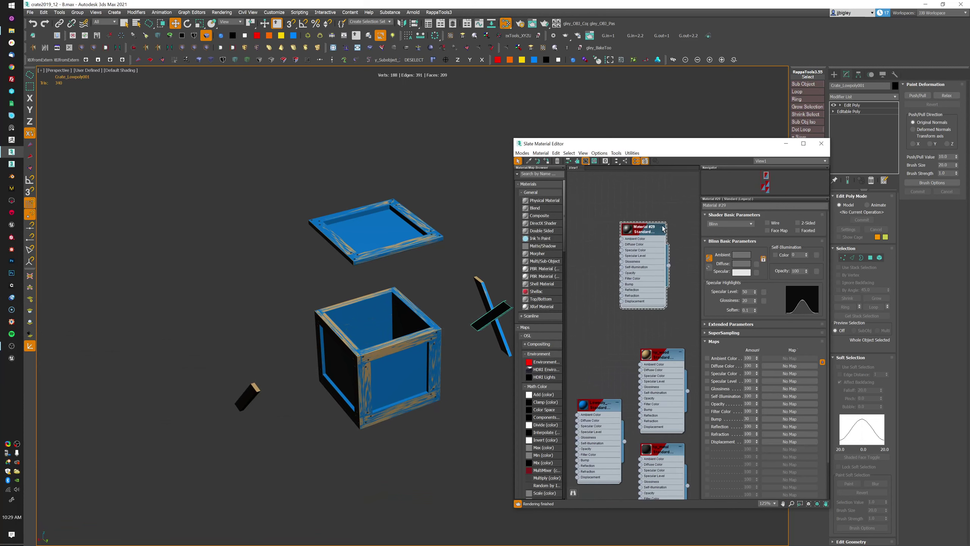
key(Delete)
Duplicate the blue crate material node above the existing ones and show the copy's parameters.
shift+drag(623, 364, 658, 213)
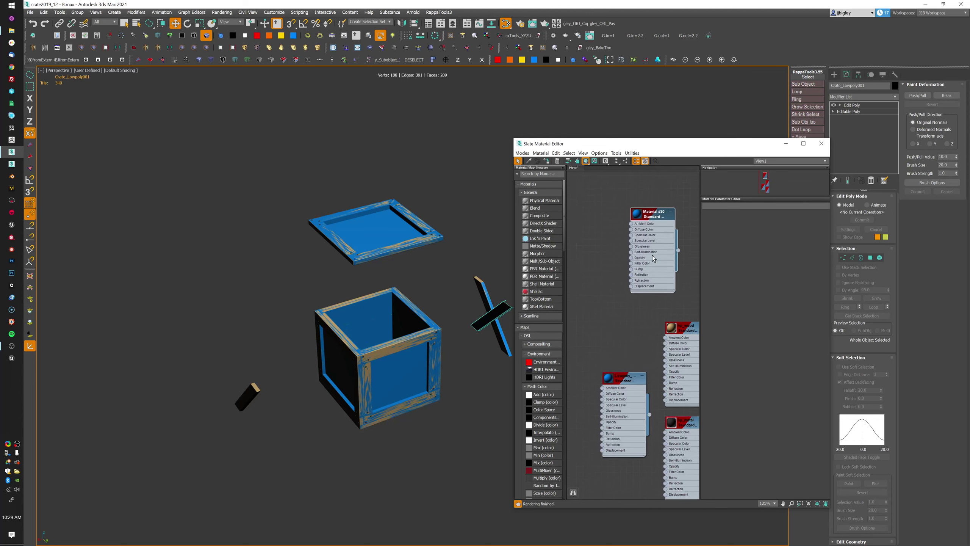
double_click(658, 214)
drag(716, 143, 752, 139)
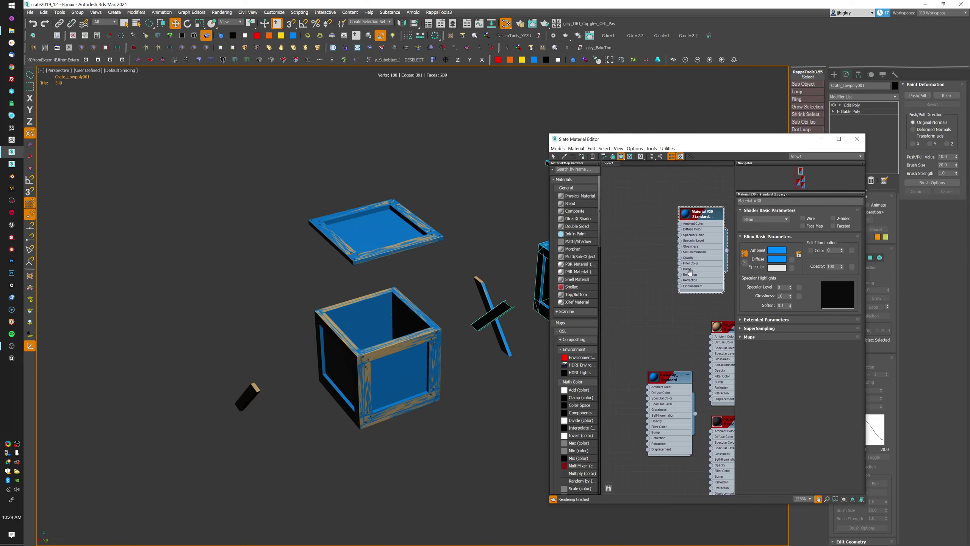
In the duplicated Material #30, expand its maps and set the Bump amount to 100.
scroll(703, 241, up, 2)
middle_drag(702, 241, 714, 239)
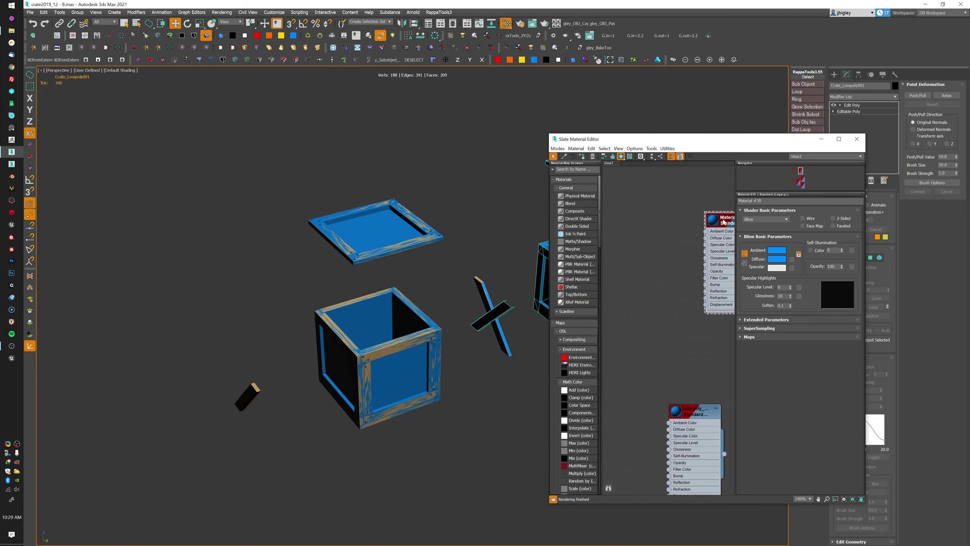
drag(726, 221, 696, 221)
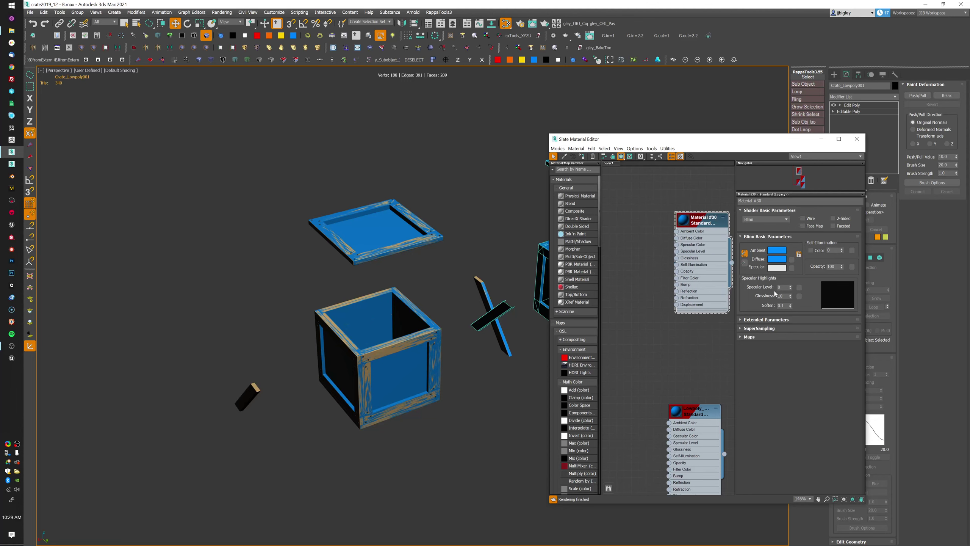
click(743, 337)
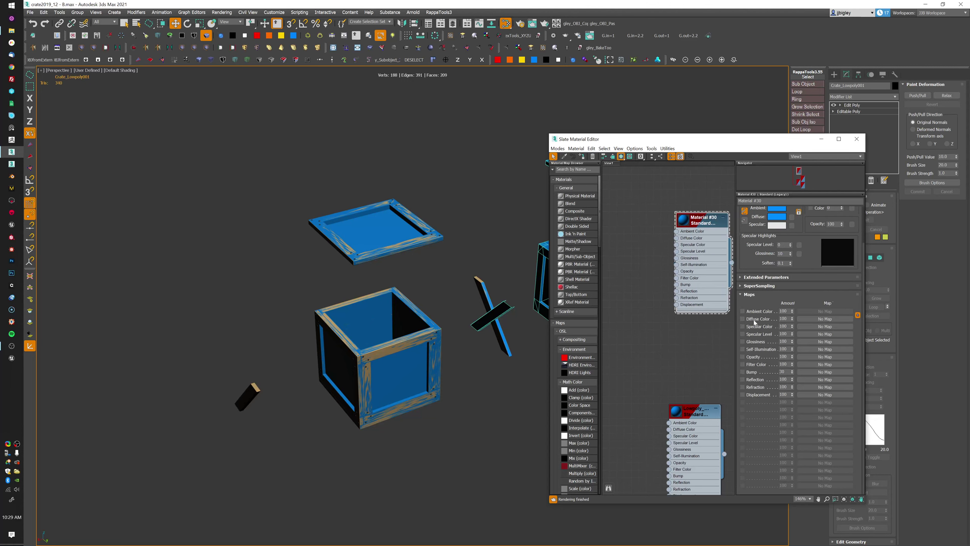
double_click(783, 372)
text(30)
text(00)
key(Return)
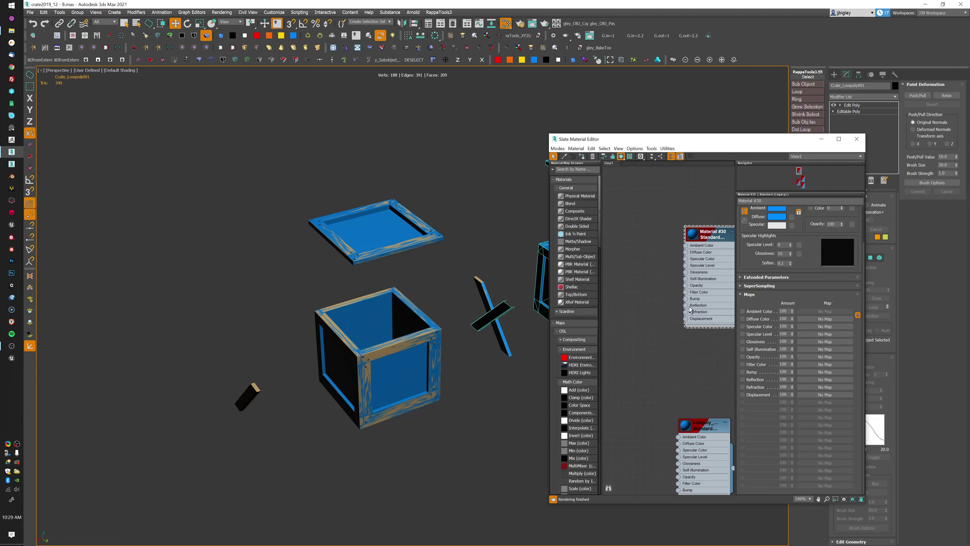
Connect a Bitmap map loading Crate_Lowpoly_diffuse.png to the Diffuse Color input of Material #30.
middle_drag(680, 319, 698, 335)
middle_drag(698, 255, 709, 253)
drag(705, 253, 660, 238)
mouse_move(683, 249)
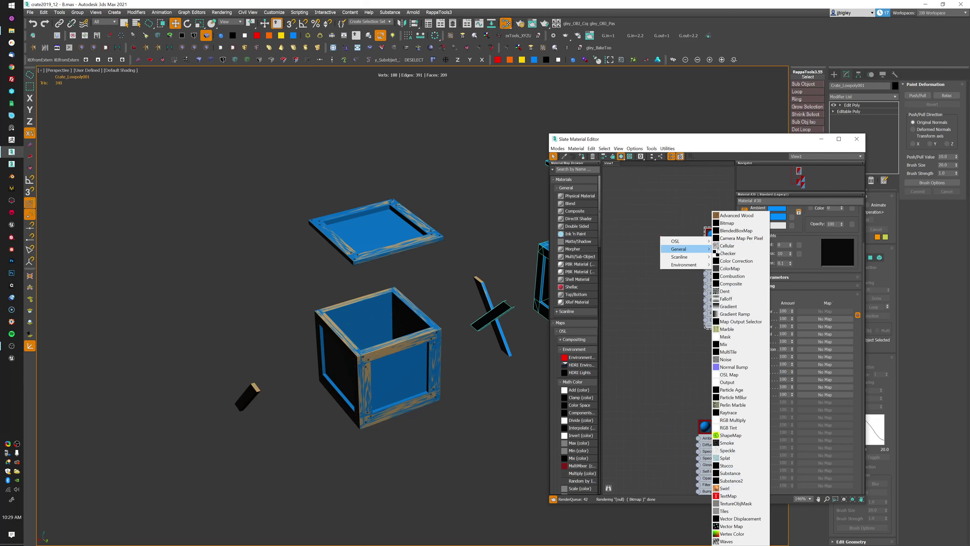
click(736, 224)
click(408, 218)
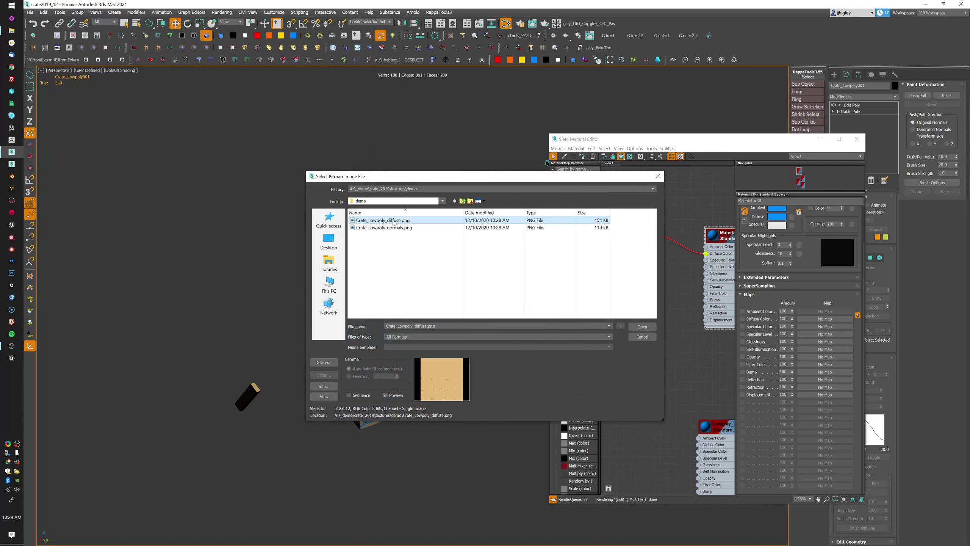
click(642, 326)
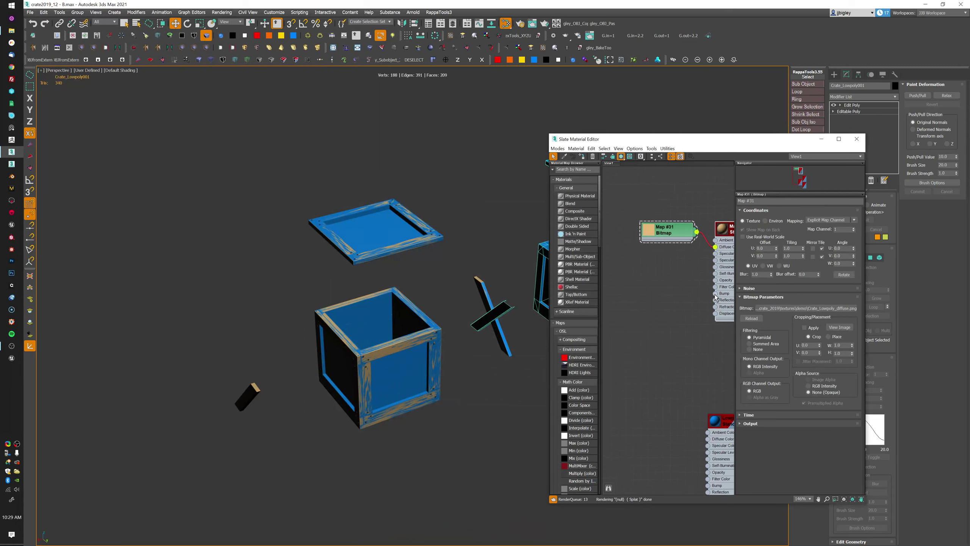
Add a Normal Bump map to the Bump input of Material #30.
drag(673, 290, 673, 282)
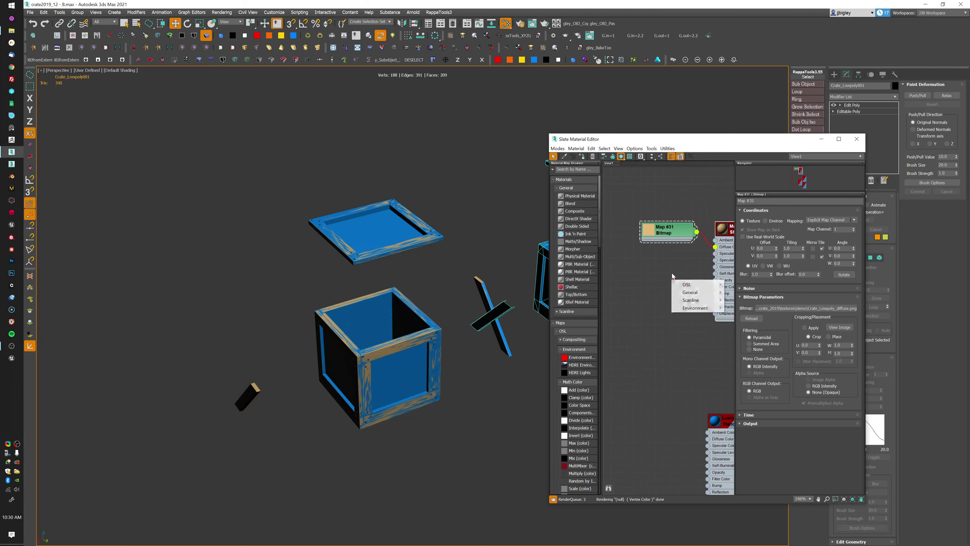
mouse_move(701, 292)
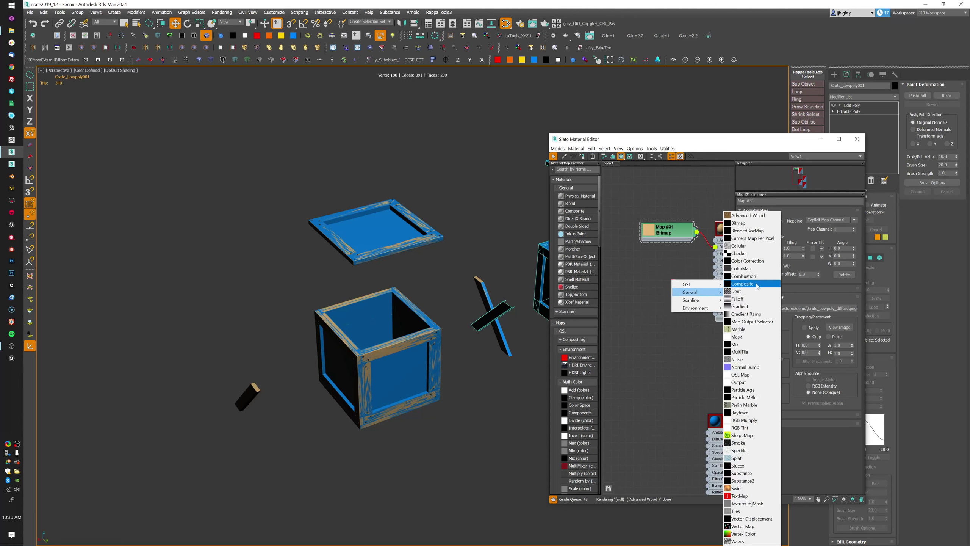
click(744, 366)
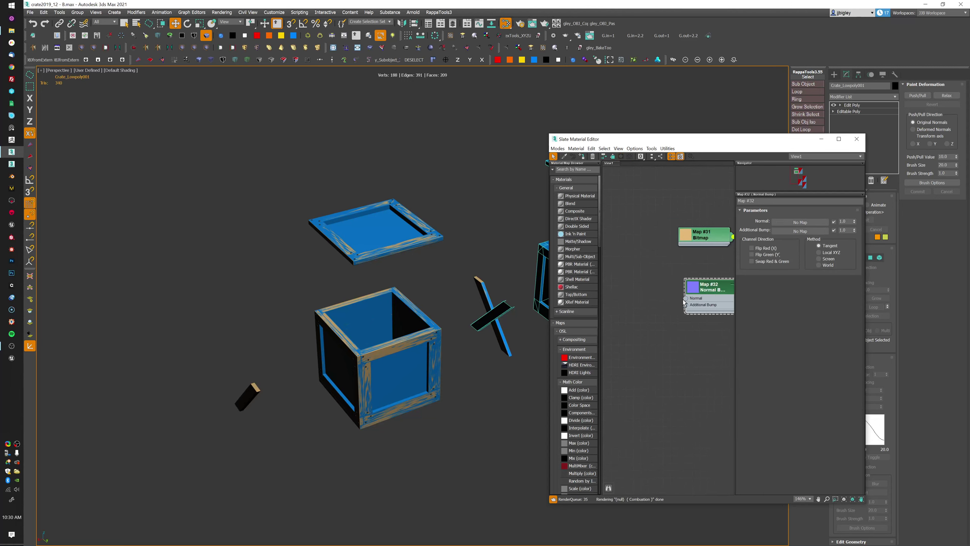
Connect a Bitmap map loading Crate_Lowpoly_normals.png to the Normal input of the Normal Bump node.
drag(683, 298, 643, 283)
mouse_move(674, 297)
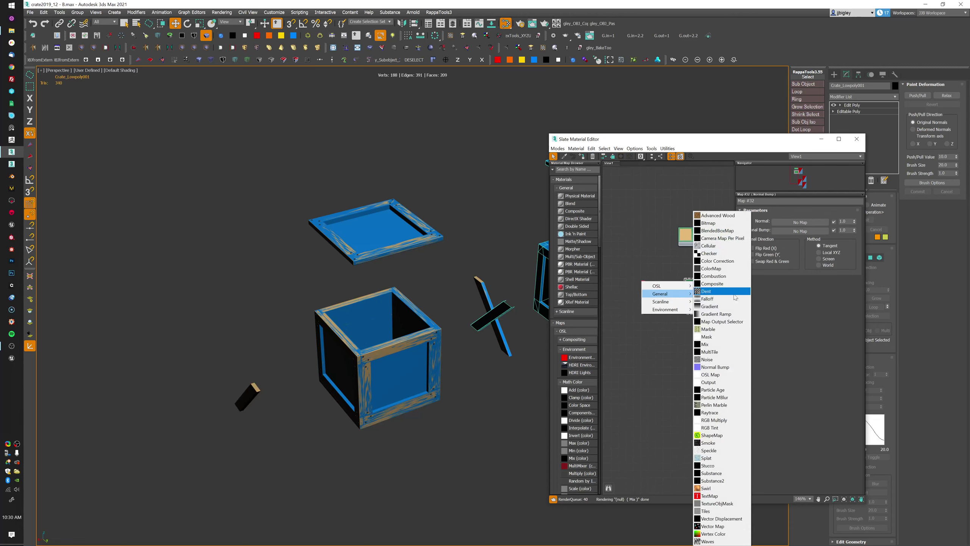
click(725, 223)
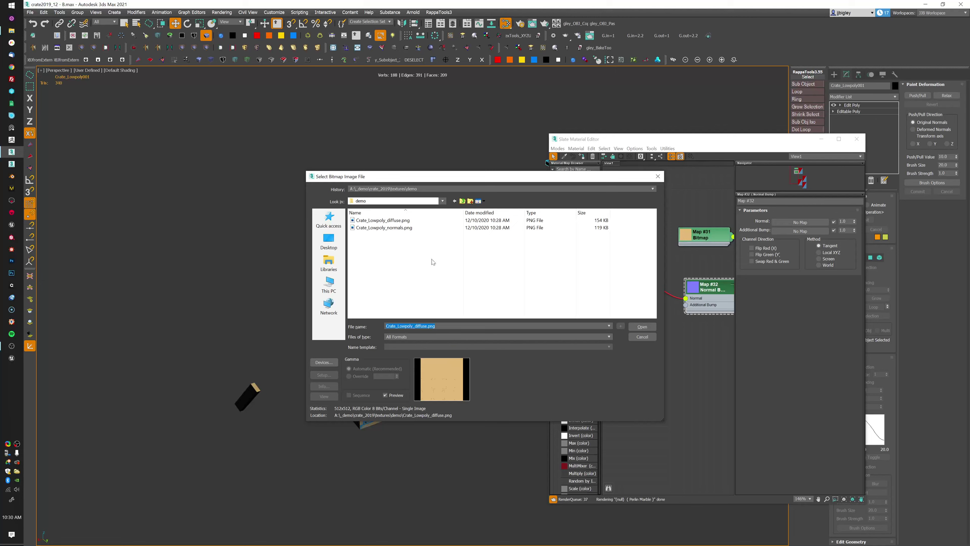
click(406, 228)
click(643, 326)
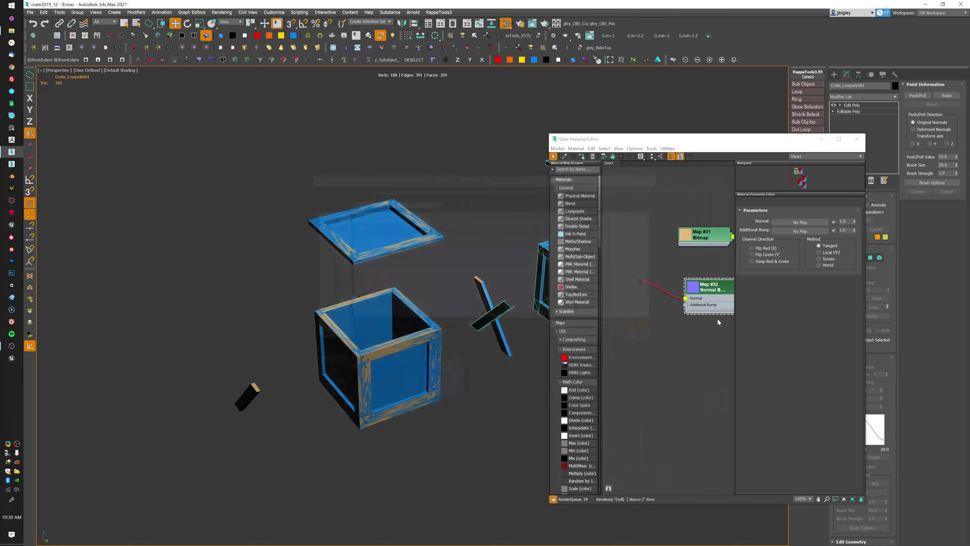
scroll(665, 246, down, 3)
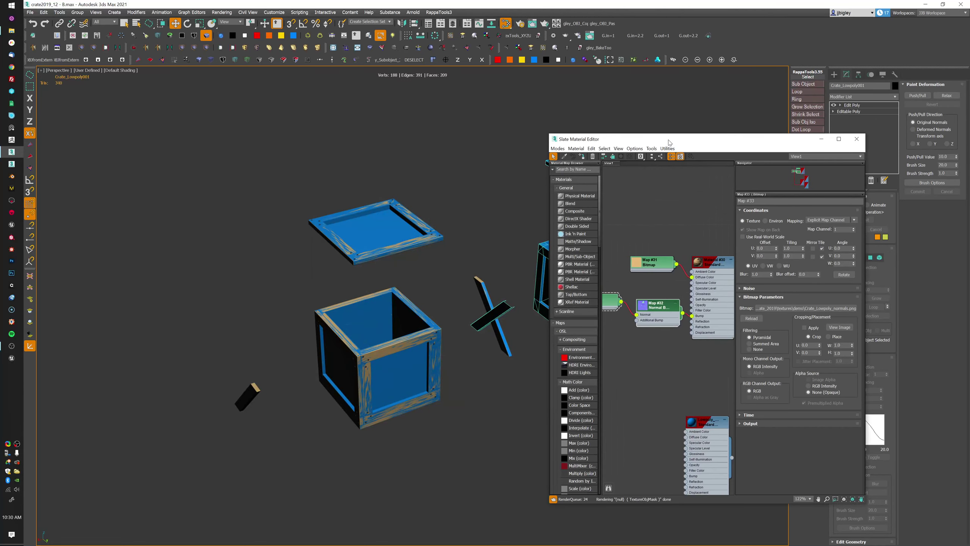
Show the parameters of Material #30 and turn on its realistic display in the viewport.
drag(668, 139, 684, 143)
double_click(709, 263)
drag(724, 266, 726, 271)
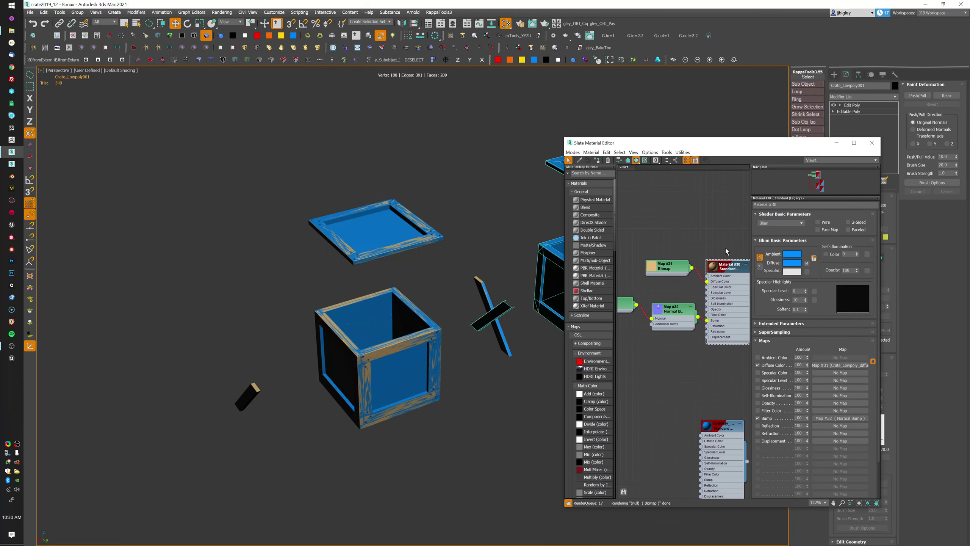
click(636, 160)
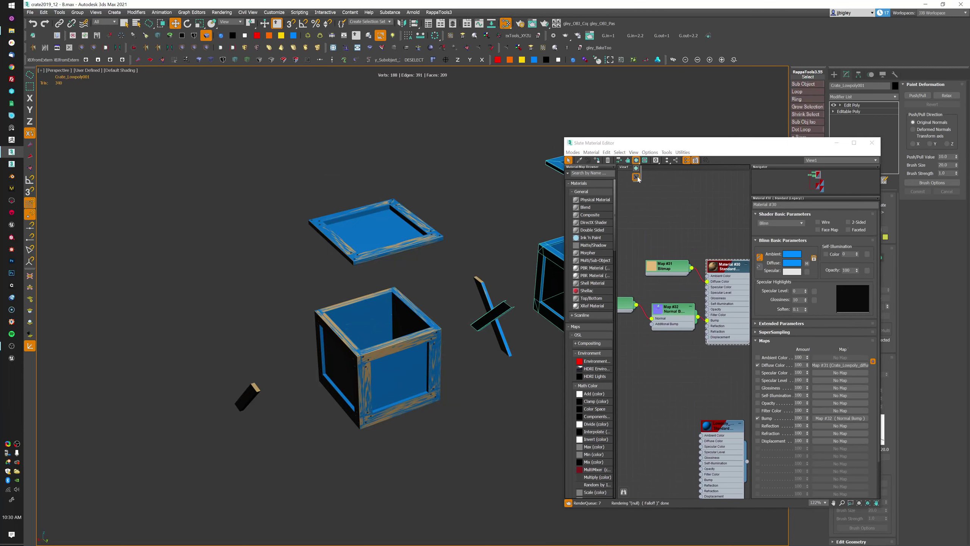
click(636, 177)
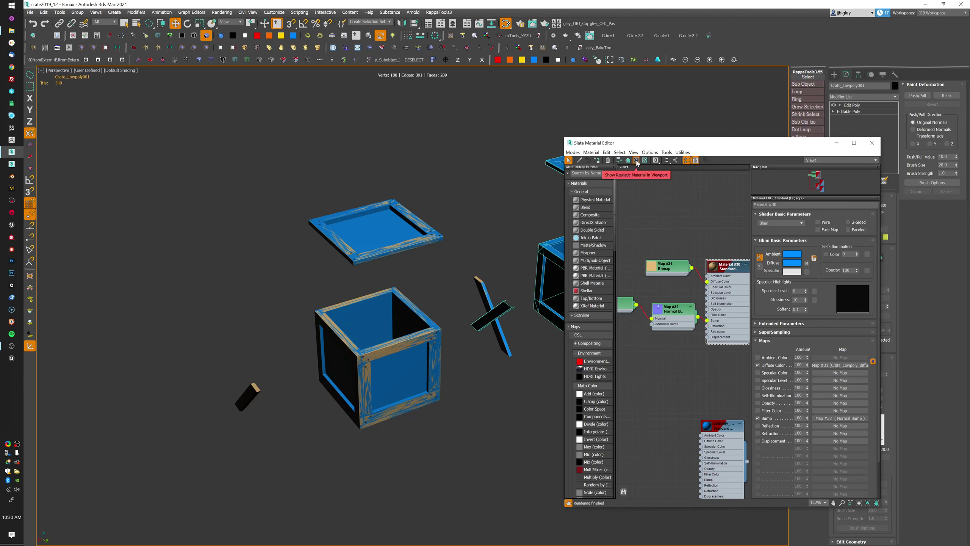
Assign Material #30 to the selected cloned low-poly crate and uncover the crate in the viewport.
drag(686, 149, 671, 252)
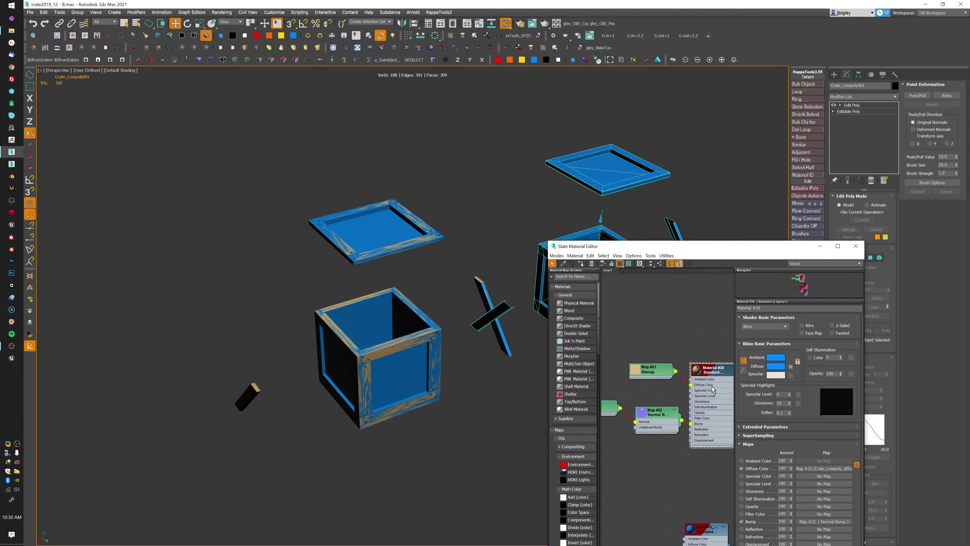
drag(728, 388, 680, 364)
click(580, 264)
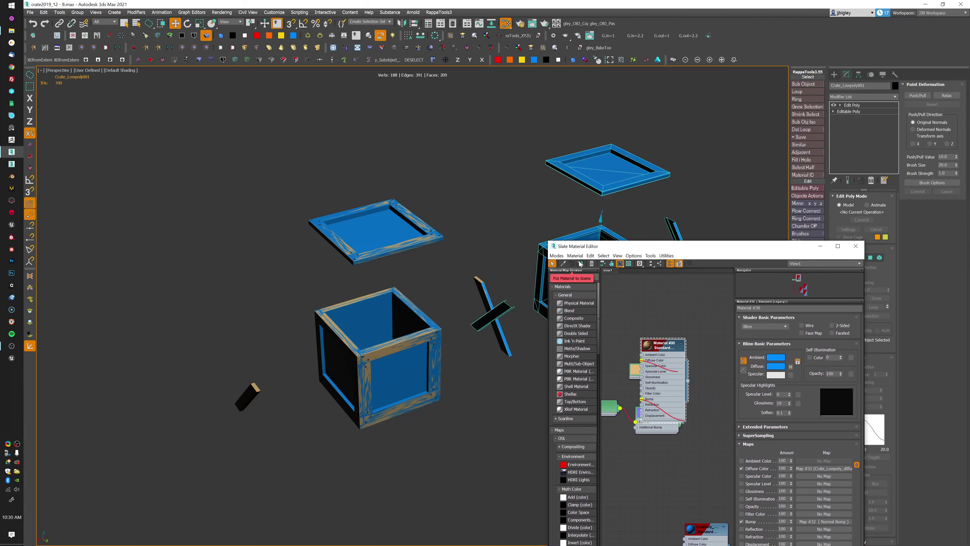
drag(743, 249, 580, 404)
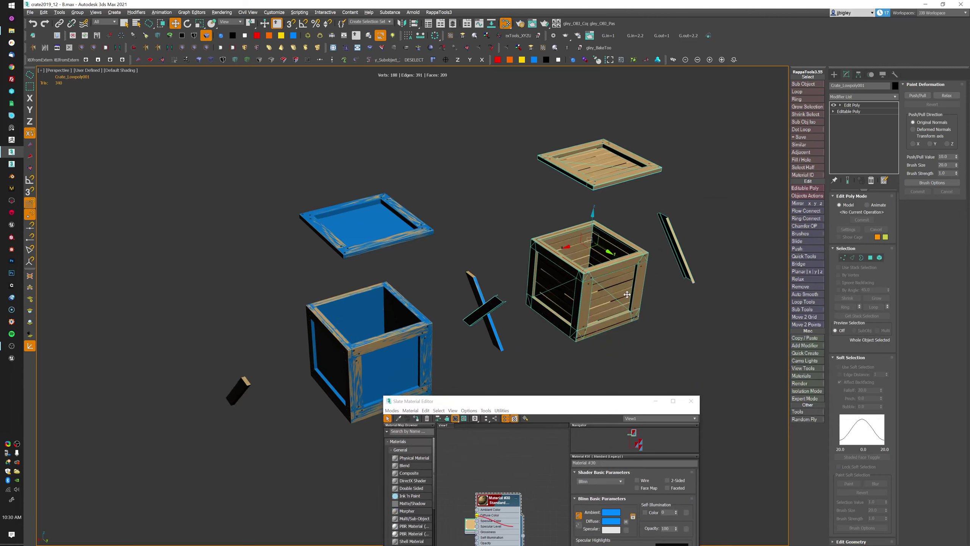
Inspect the textured crate clone beside the original and close the Slate Material Editor.
scroll(635, 289, up, 5)
scroll(635, 288, down, 5)
alt+middle_drag(635, 288, 651, 321)
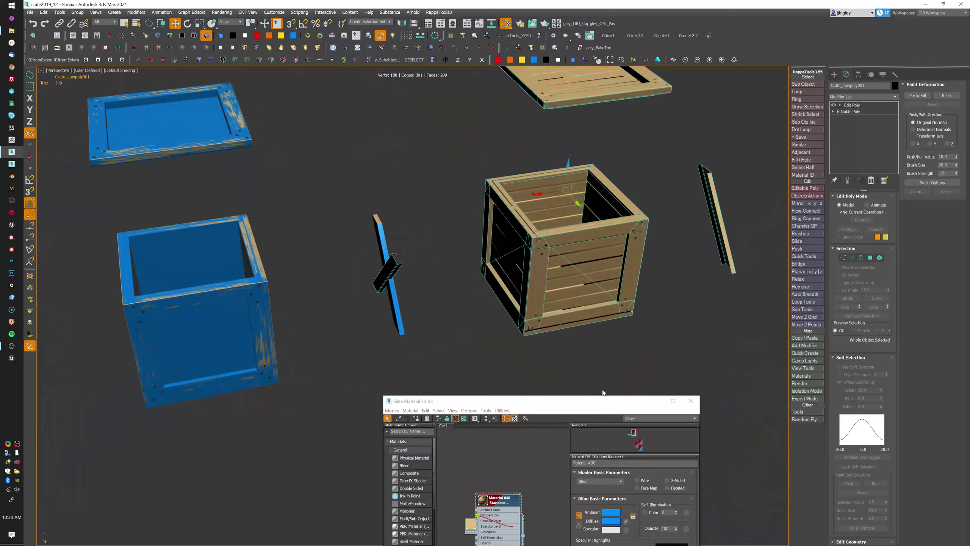
drag(605, 401, 608, 213)
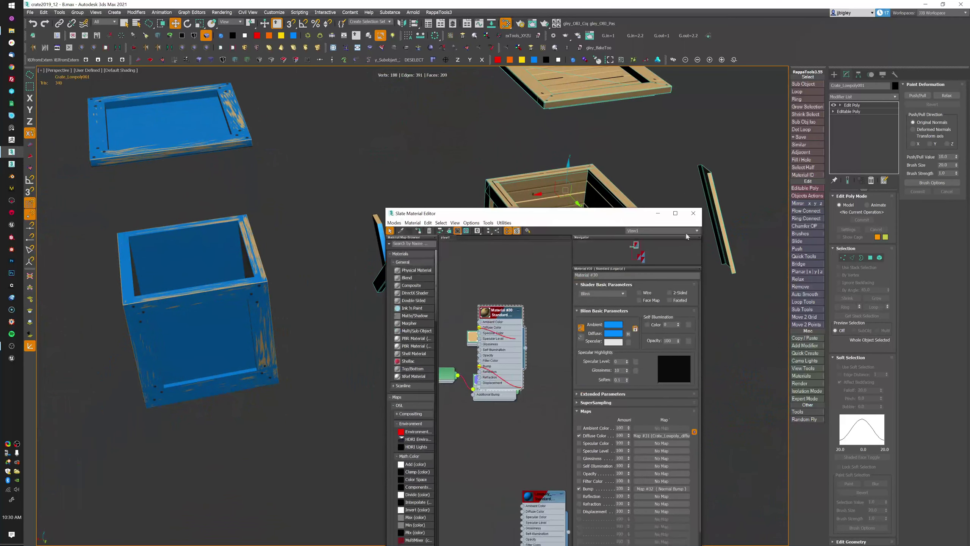
click(693, 213)
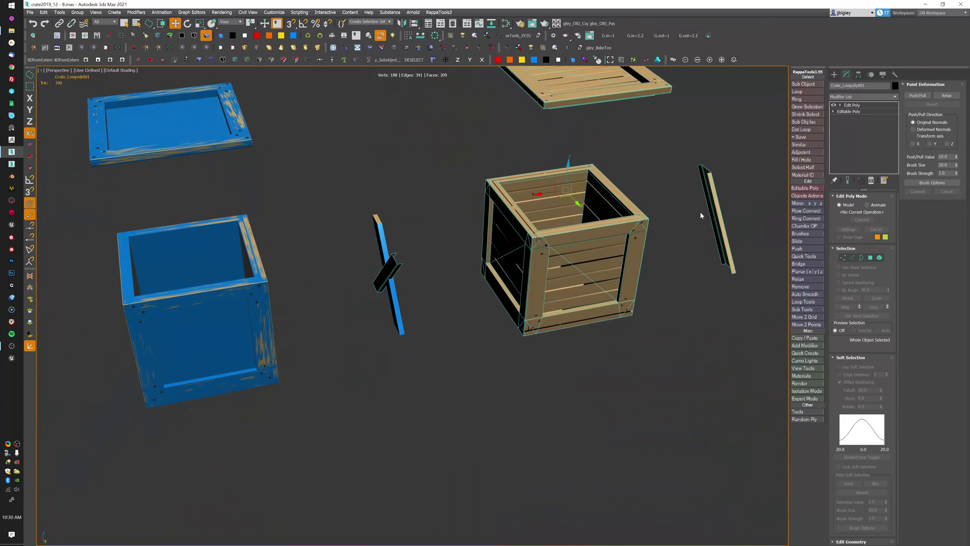
In Viewport Configuration, set the Texture Maps maximum to 9000 pixels, adjust the antialiasing quality and apply the display settings.
click(42, 71)
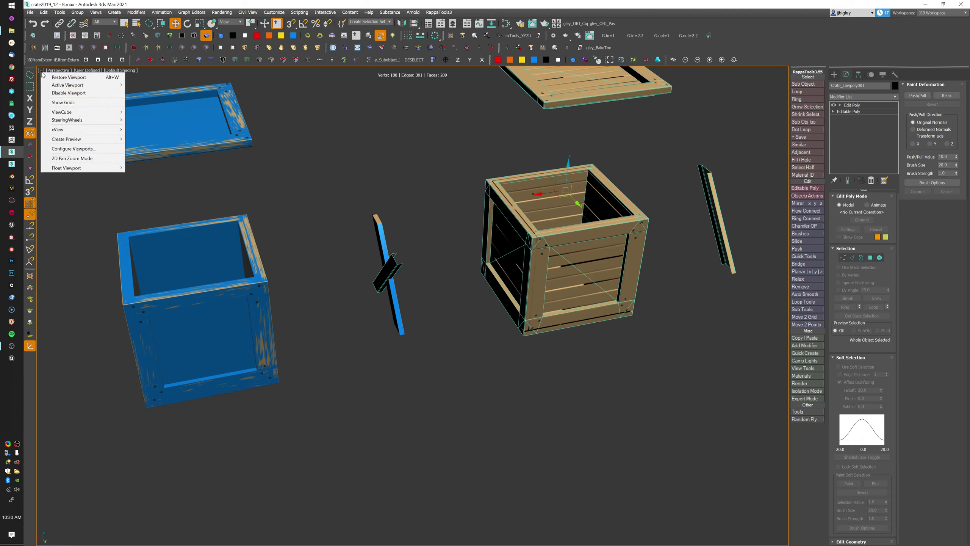
click(88, 149)
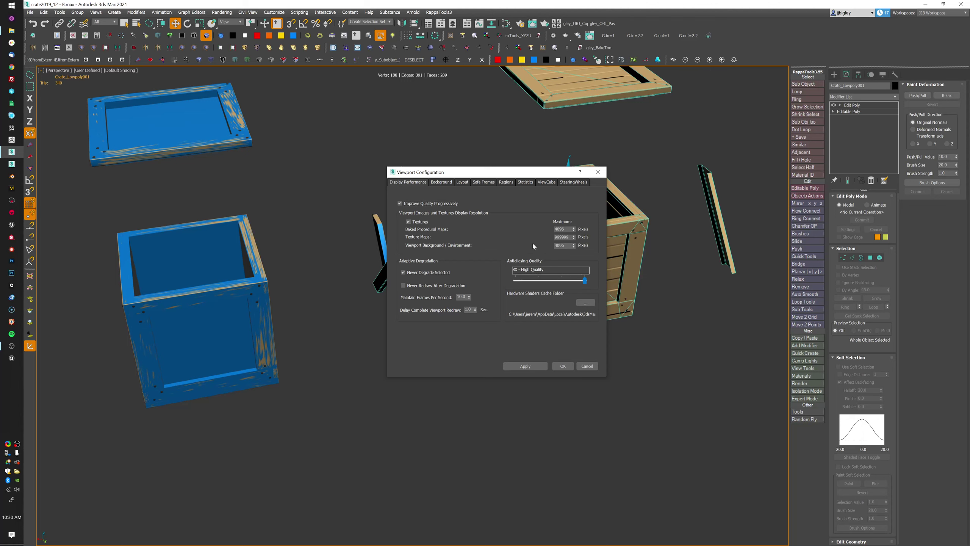
double_click(563, 237)
text(9000)
drag(584, 280, 504, 301)
click(525, 367)
click(562, 366)
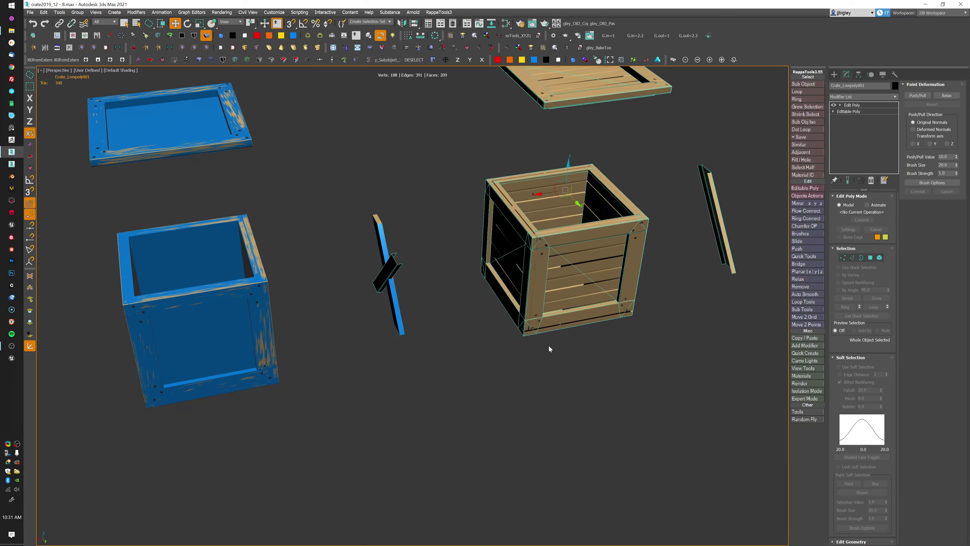
Select the original blue Crate_Lowpoly and open Bake To Texture for it, keeping the crates in view.
mouse_move(548, 344)
alt+middle_down()
mouse_move(651, 288)
mouse_move(658, 275)
mouse_move(657, 287)
mouse_move(681, 288)
mouse_move(664, 309)
mouse_move(677, 317)
mouse_move(672, 331)
alt+middle_up()
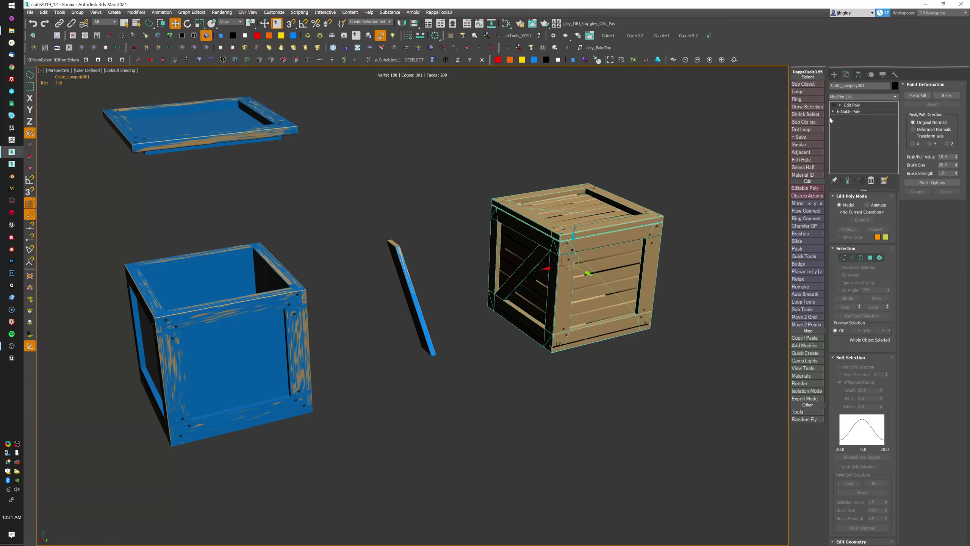
click(676, 368)
alt+middle_drag(676, 368, 644, 366)
key(q)
click(434, 278)
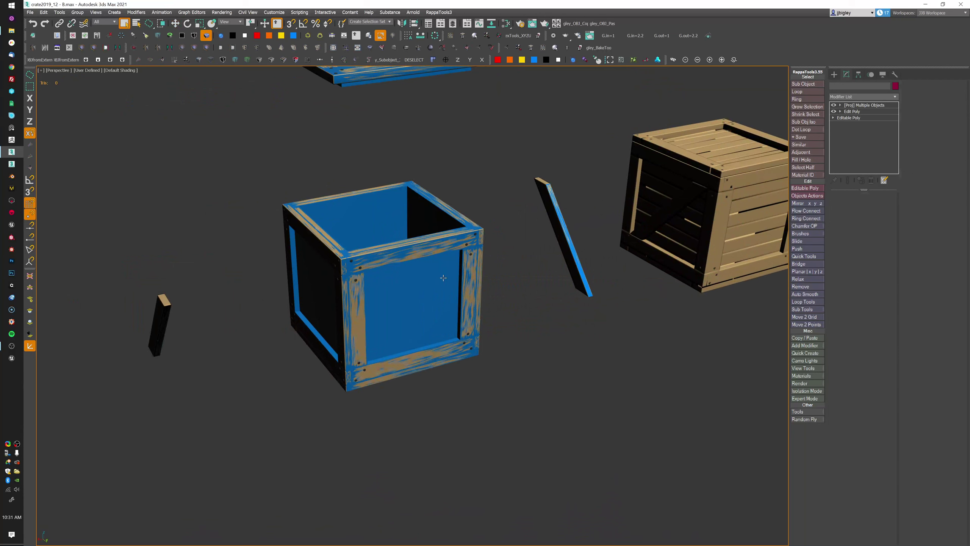
right_click(580, 358)
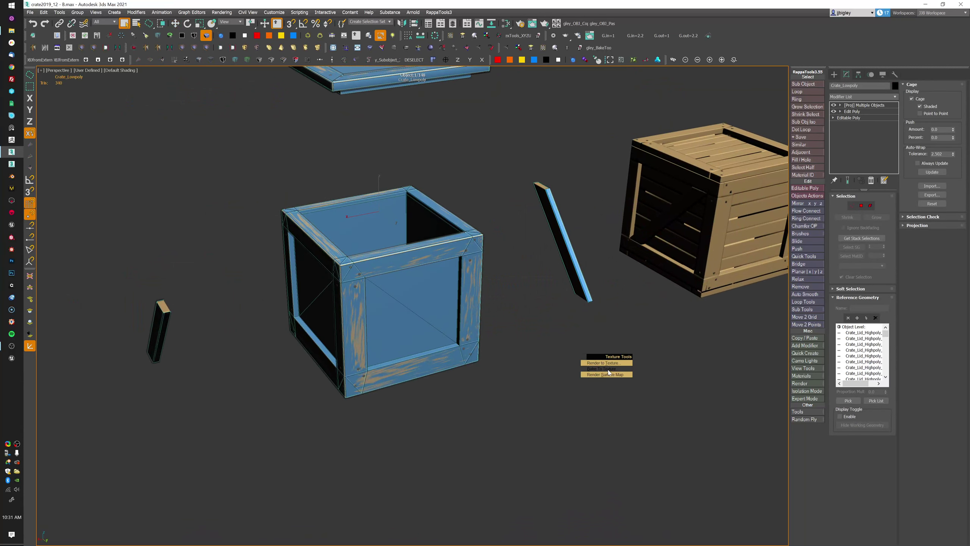
click(608, 368)
drag(391, 310, 641, 318)
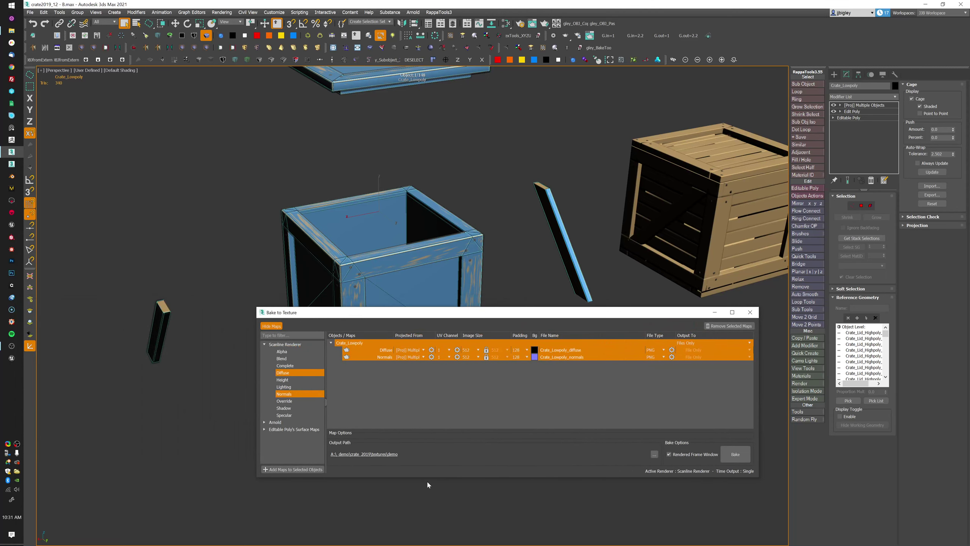
Set the image size of the crate's Diffuse and Normals bake maps to 2048.
double_click(562, 349)
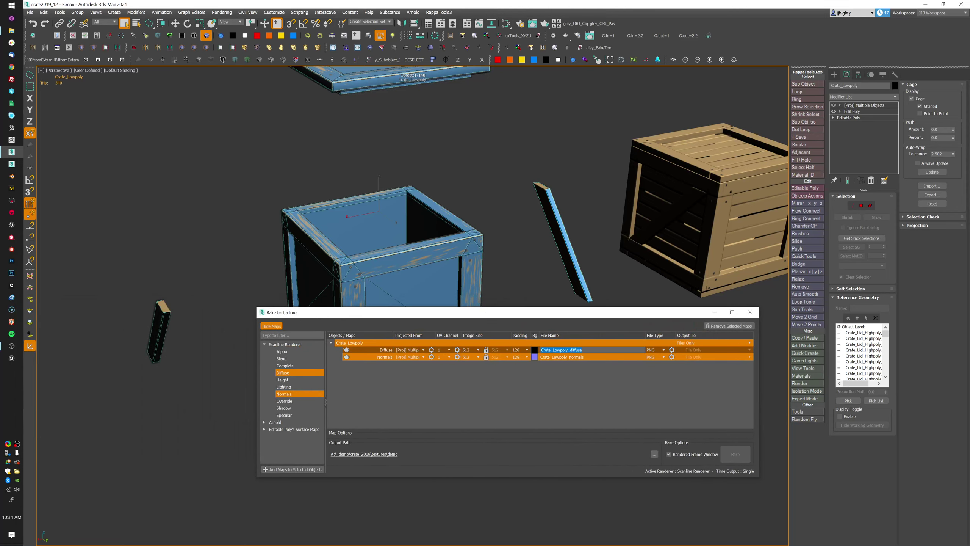
click(563, 350)
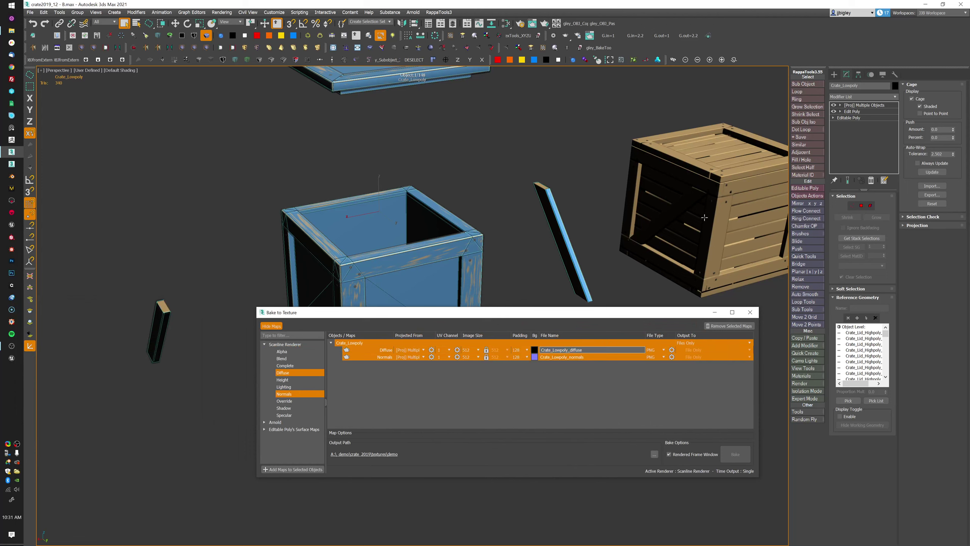
drag(573, 316, 562, 317)
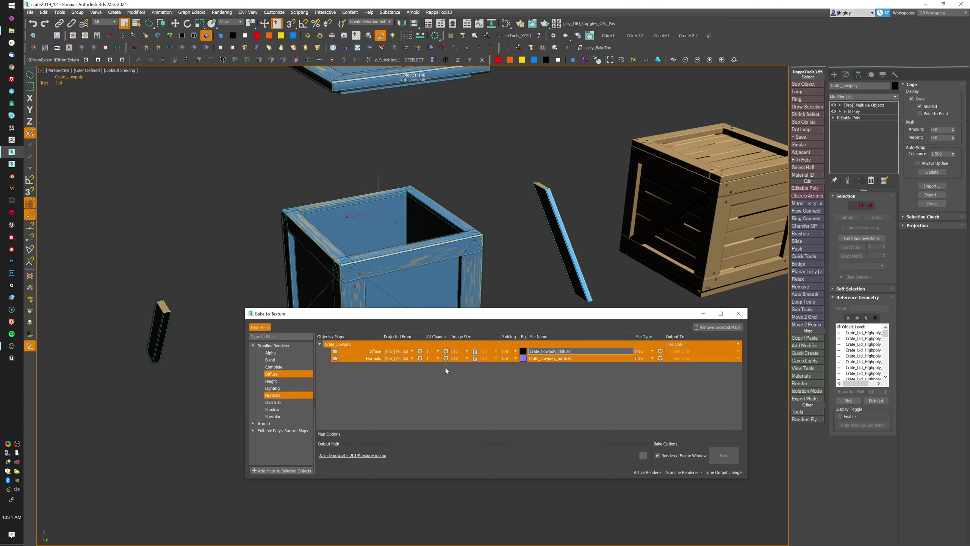
click(465, 352)
click(467, 351)
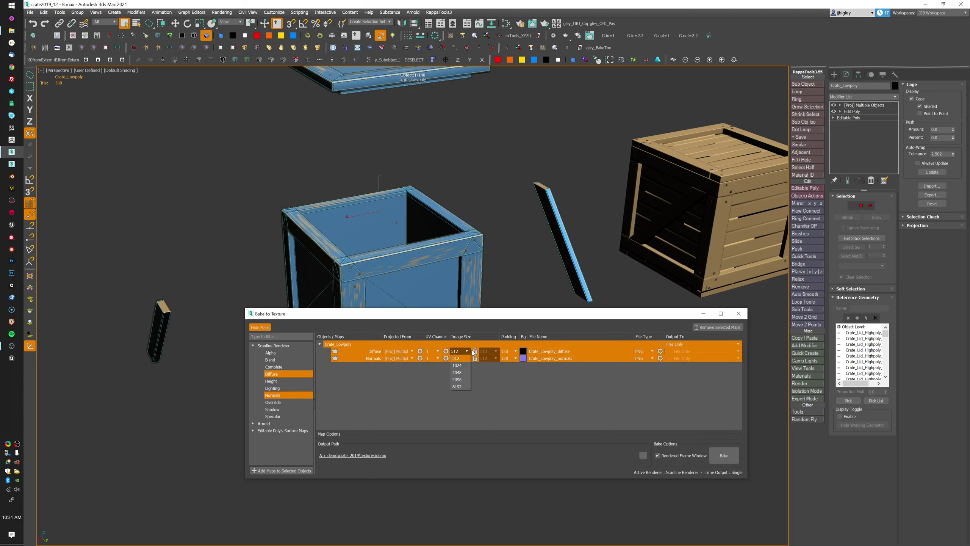
click(463, 374)
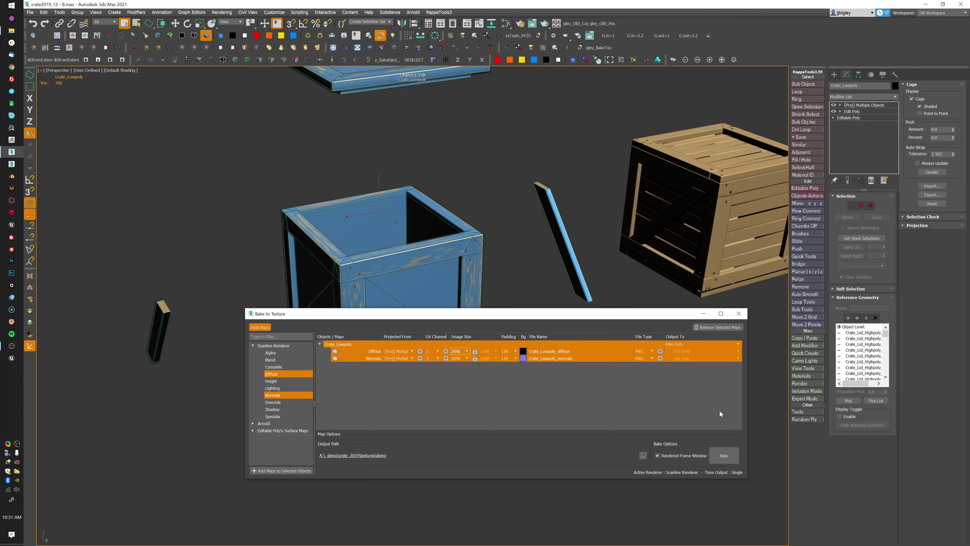
For the Normals bake map, keep the Tangent normal map space and sync it with 3ds Max.
click(389, 392)
click(380, 356)
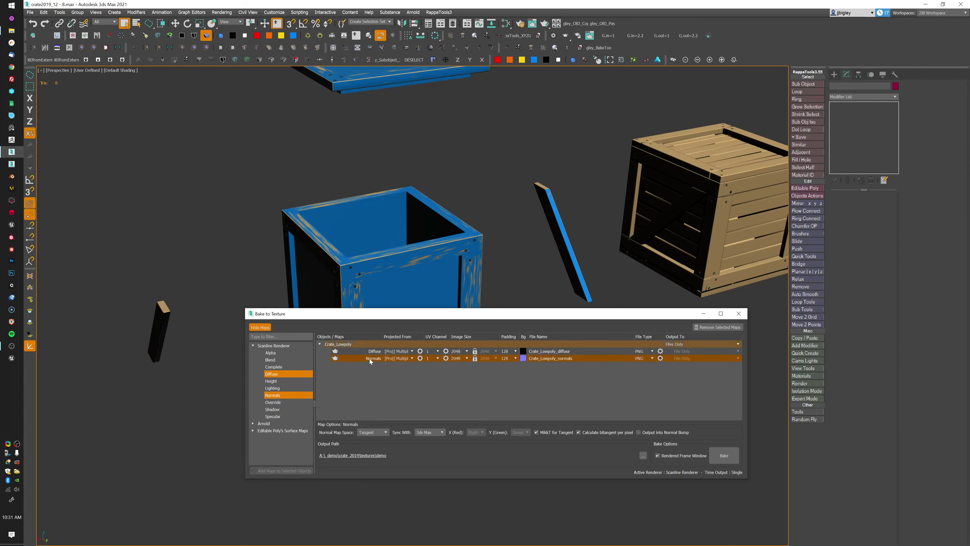
click(385, 432)
click(385, 433)
click(440, 433)
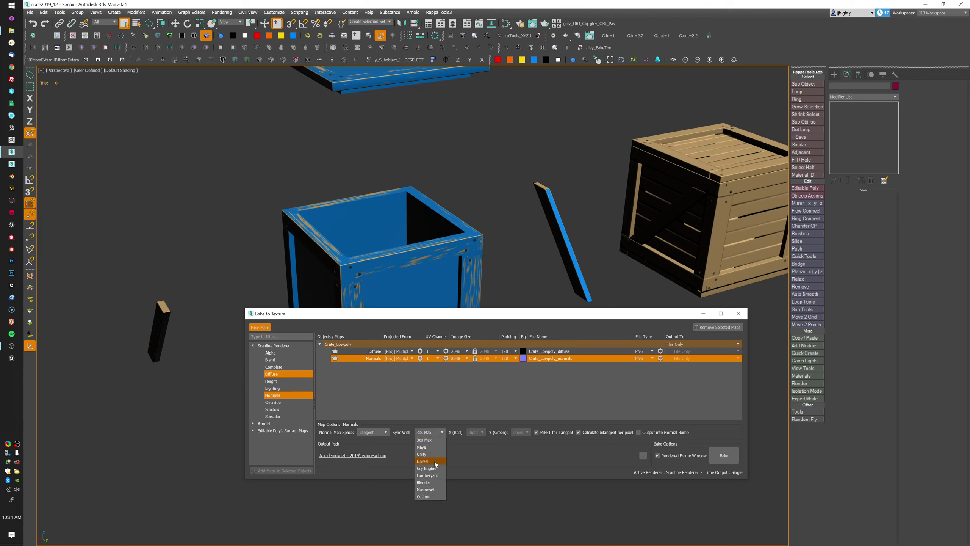
click(437, 440)
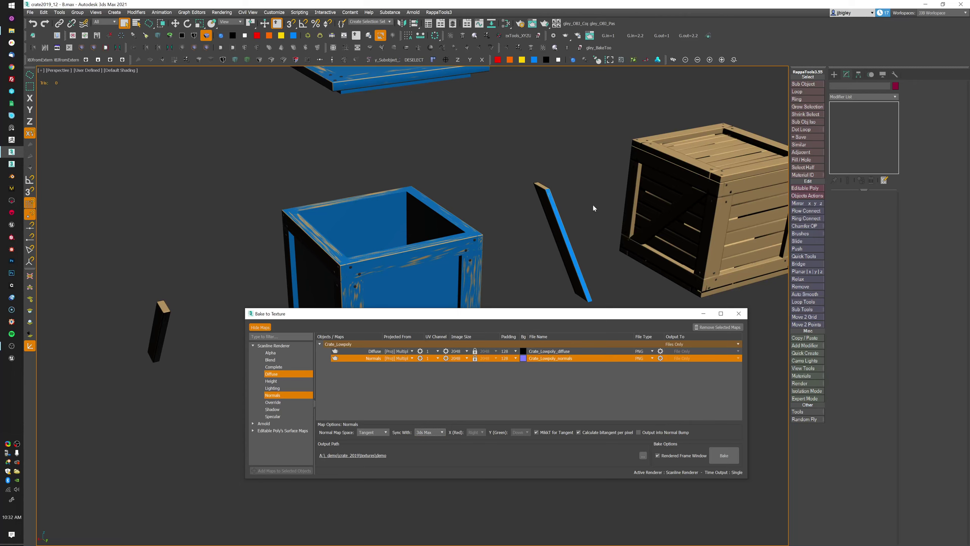
In the Scanline render setup, set the antialiasing filter to Catmull-Rom and enable the global supersampler with Max 2.5 Star.
middle_drag(593, 203, 587, 237)
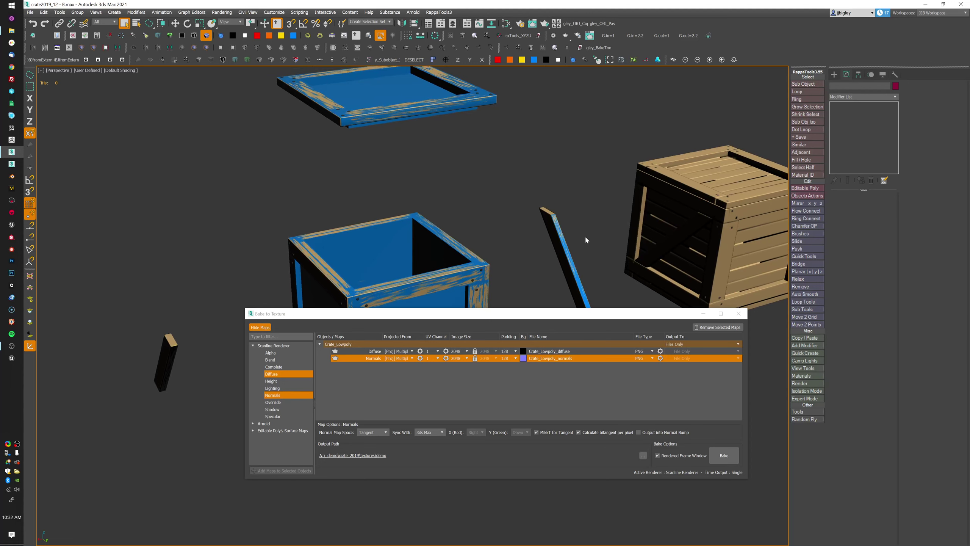
click(222, 12)
click(252, 50)
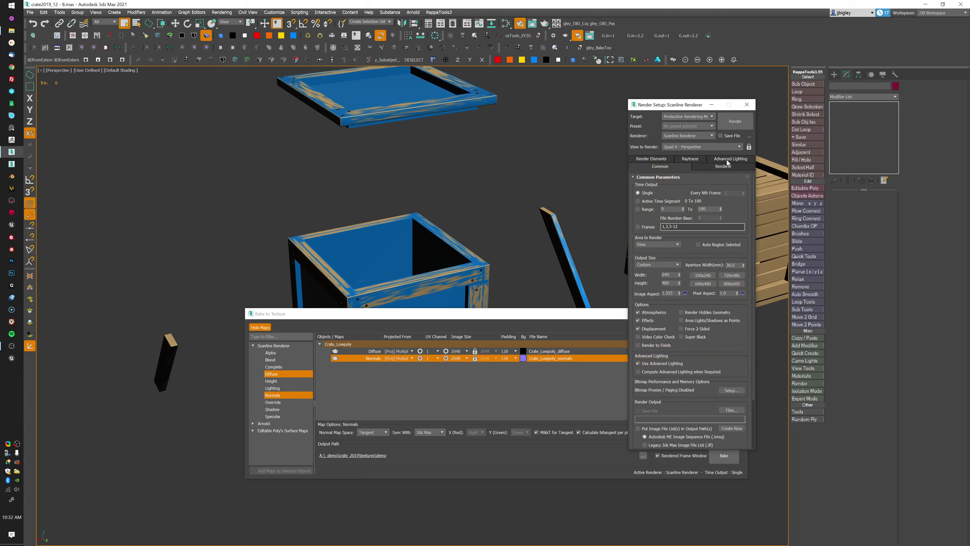
click(727, 161)
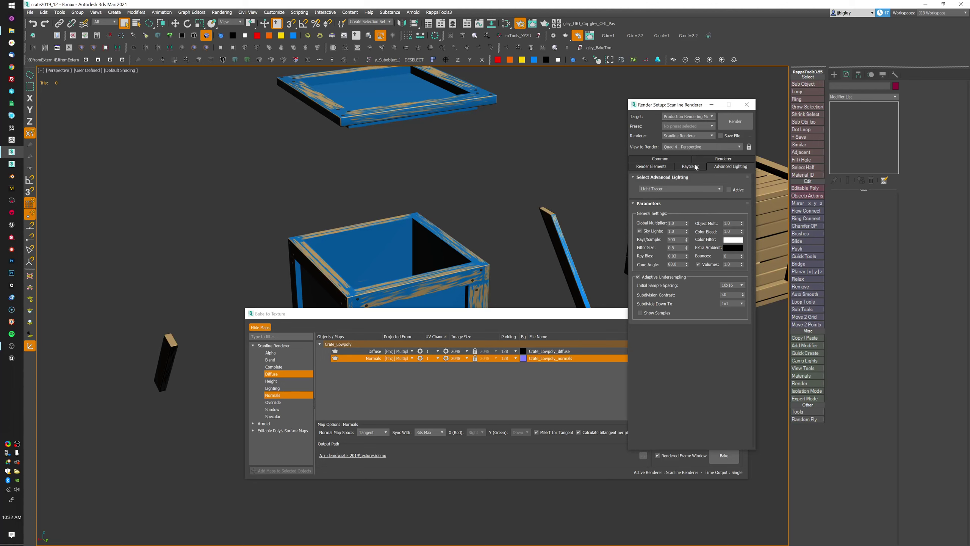
click(725, 160)
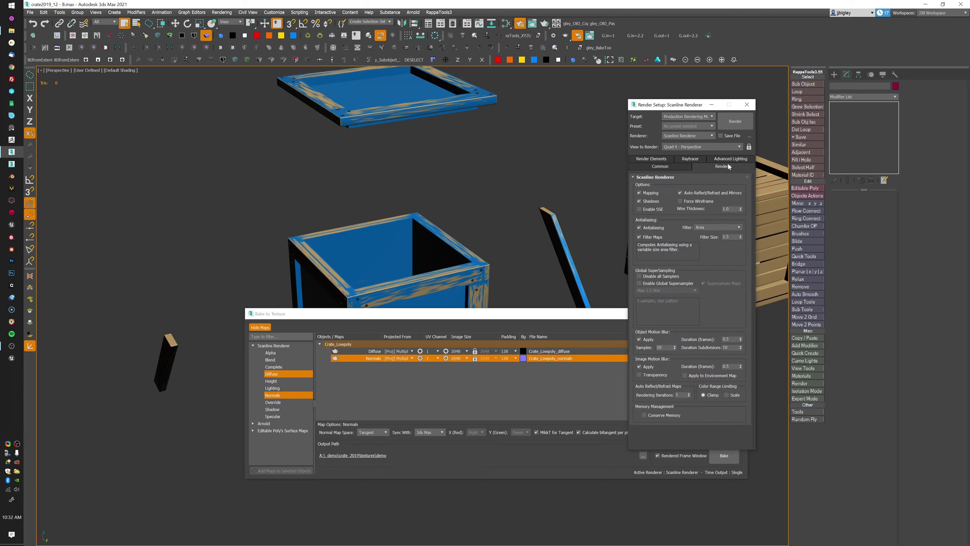
click(707, 227)
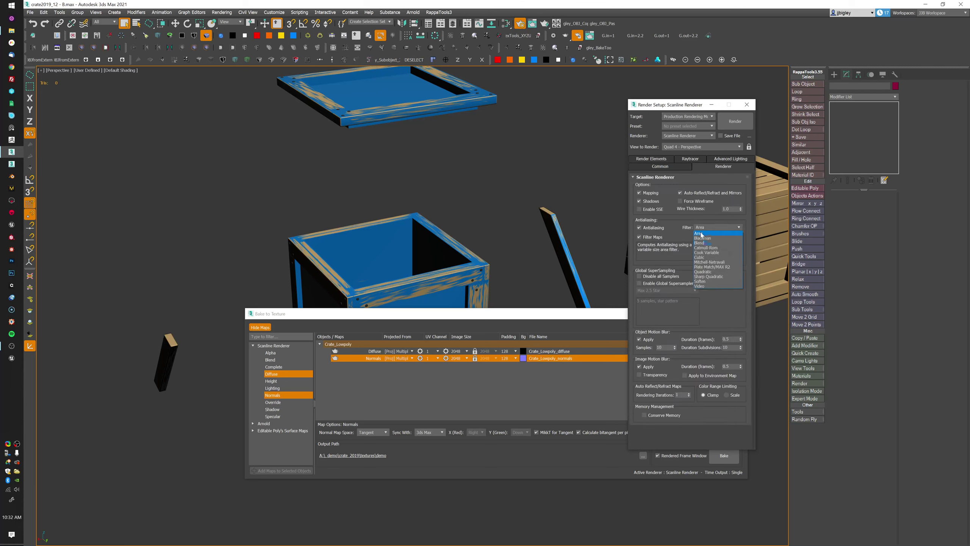
click(715, 247)
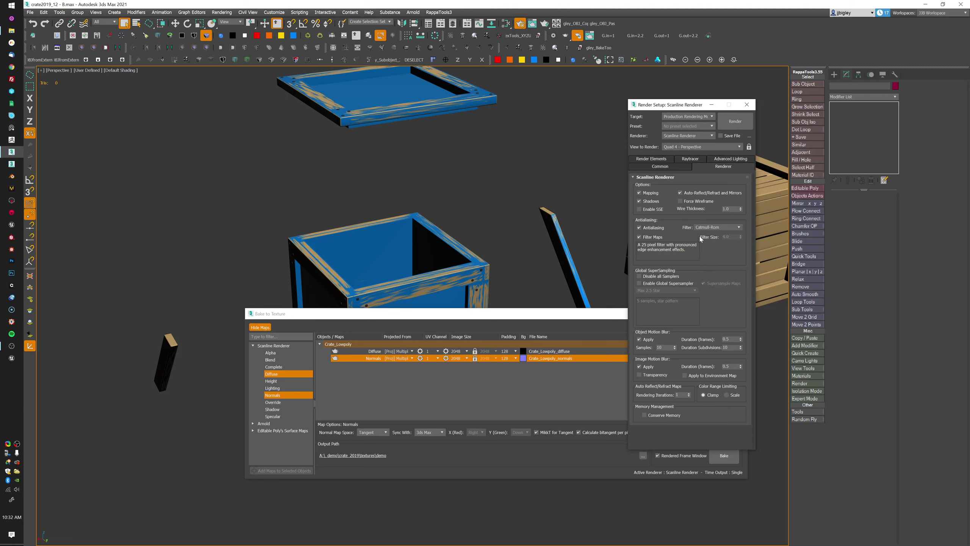
click(650, 284)
click(664, 291)
click(667, 291)
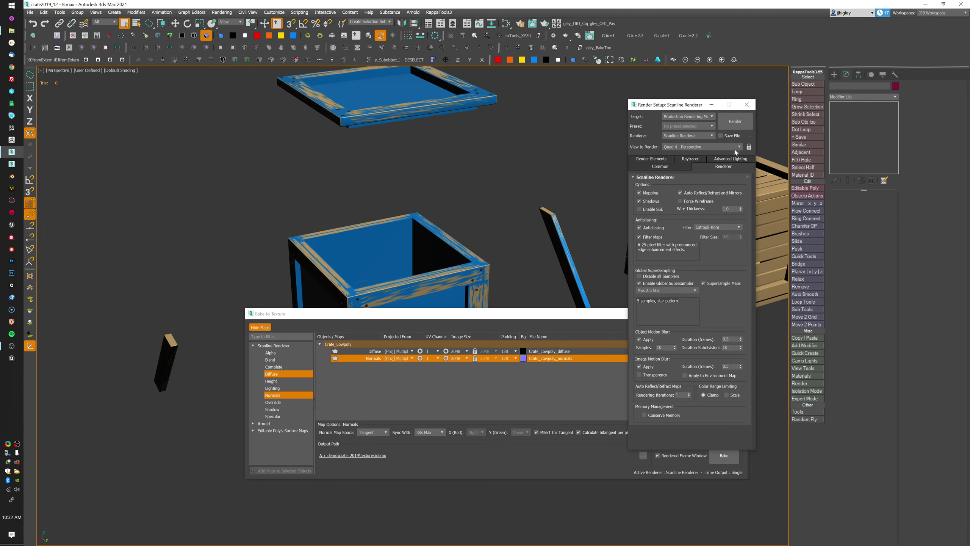
click(747, 104)
Bake the 2048 Diffuse and Normals maps, overwriting the existing files, and dismiss the baking progress report.
drag(540, 313, 532, 251)
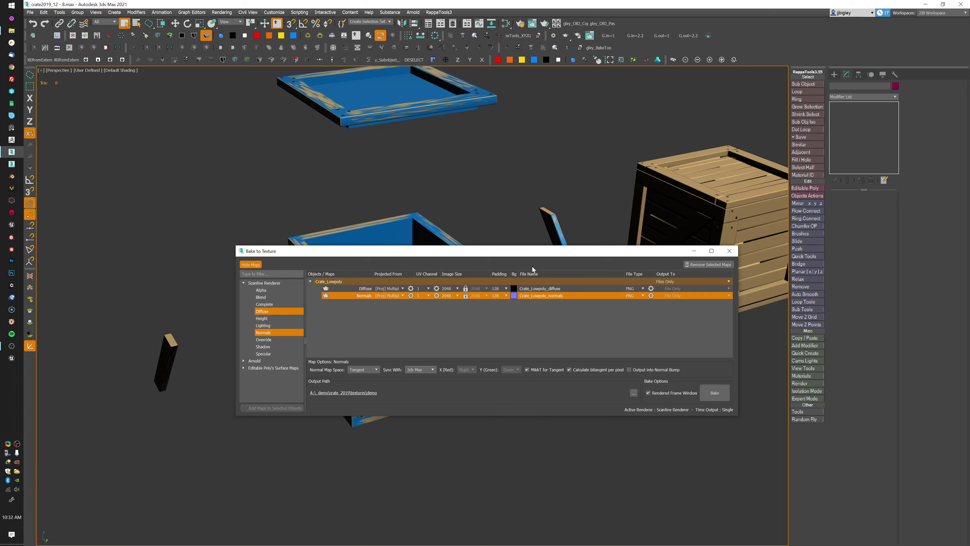
click(715, 393)
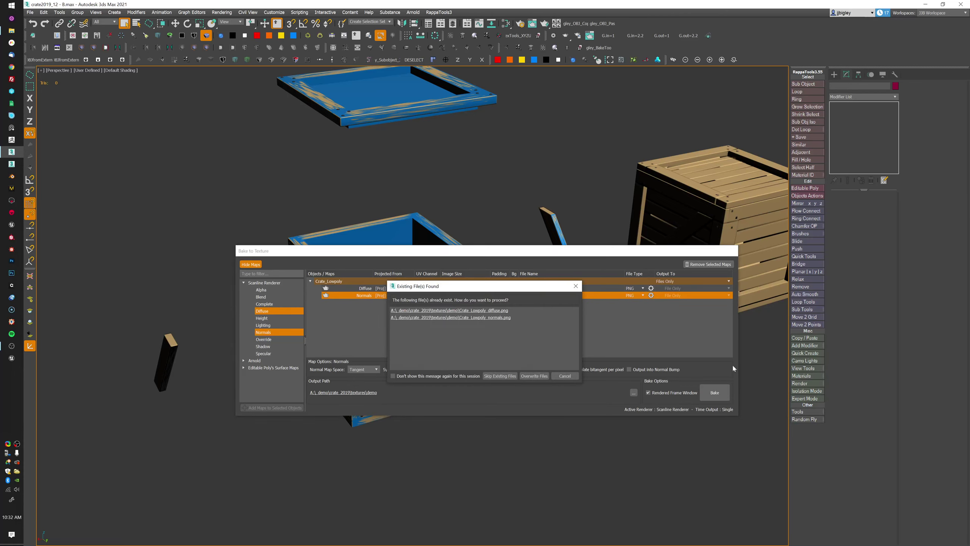
click(534, 376)
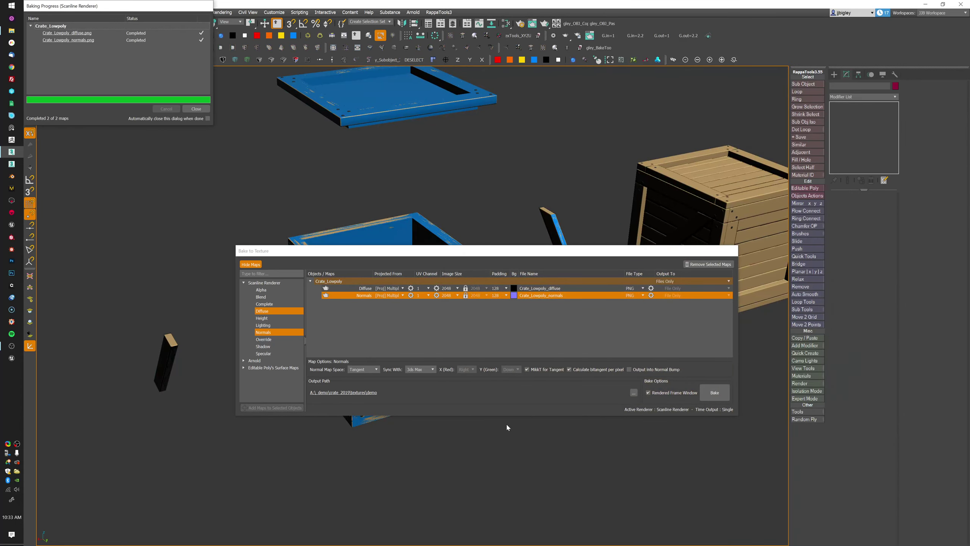
key(Return)
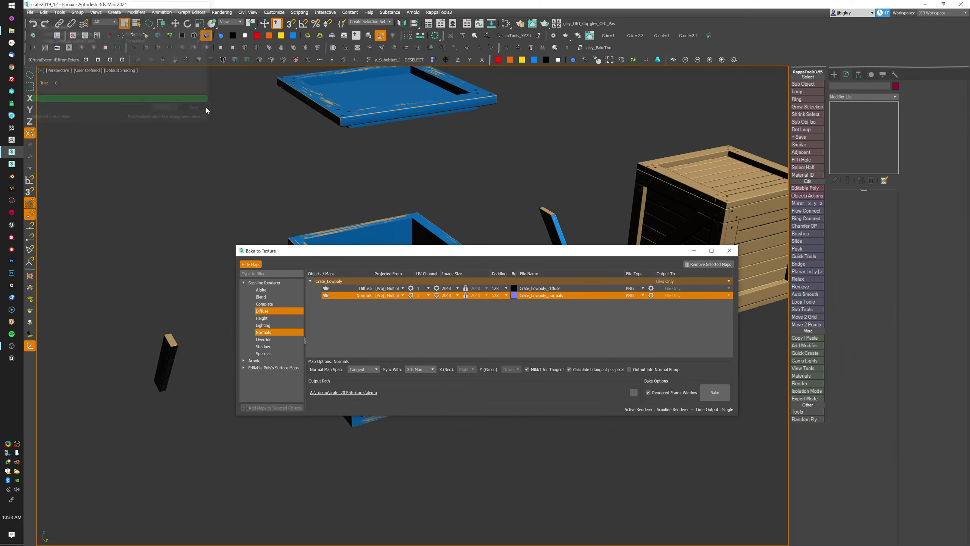
Turn off baking for the crate's Diffuse and Normals maps in Bake To Texture.
drag(537, 256, 379, 234)
alt+middle_drag(672, 214, 708, 226)
click(707, 225)
alt+middle_drag(757, 160, 759, 348)
click(737, 405)
alt+middle_drag(738, 405, 737, 358)
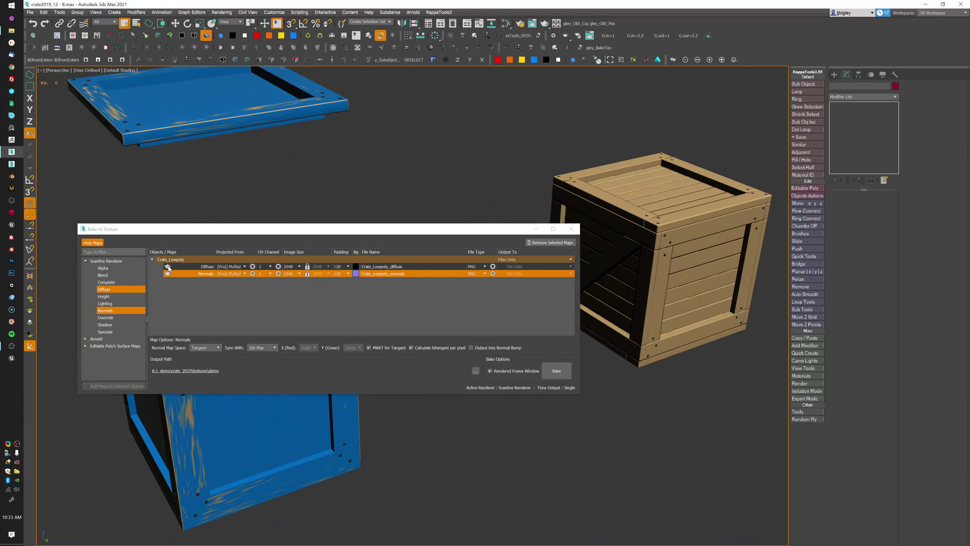
drag(168, 269, 354, 256)
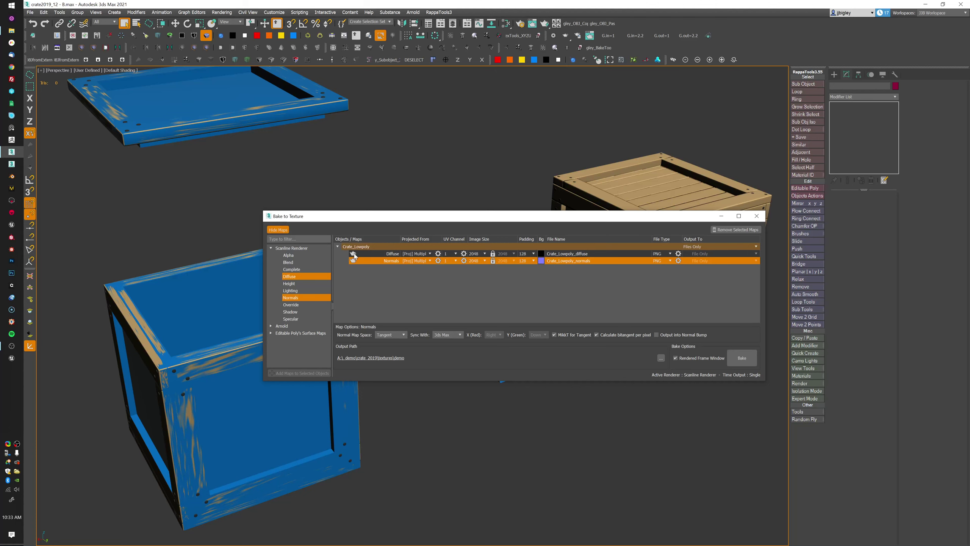
click(353, 254)
click(353, 261)
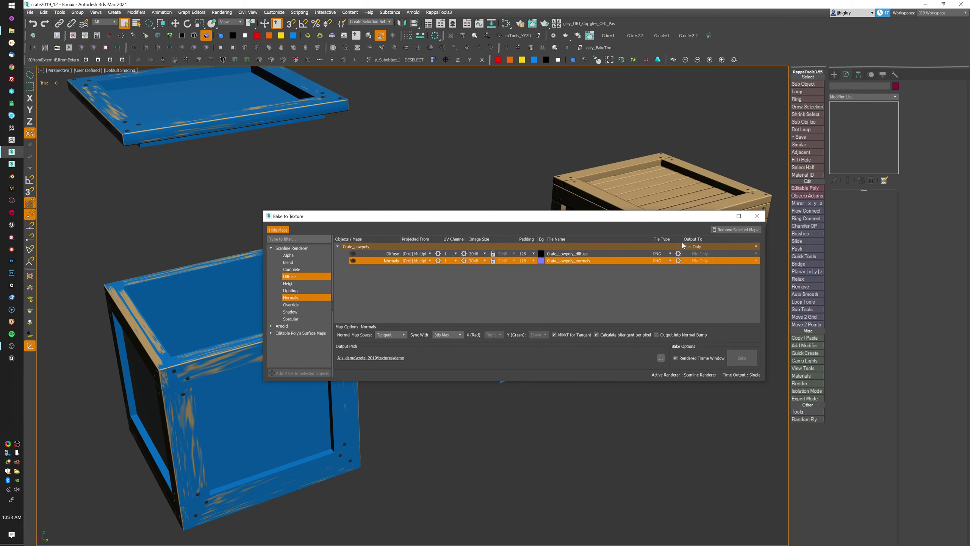
Switch the production renderer to Arnold in Render Setup and close the dialog.
click(222, 12)
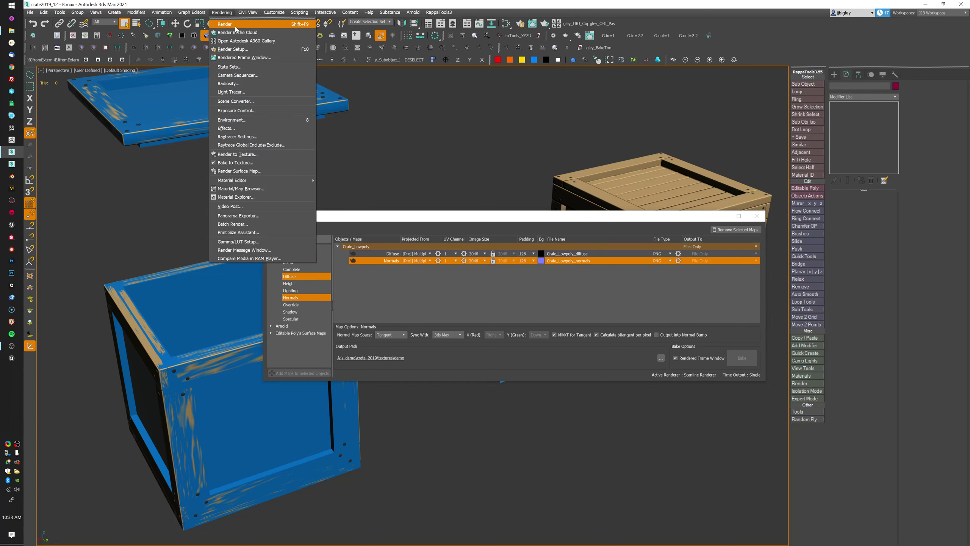
click(297, 49)
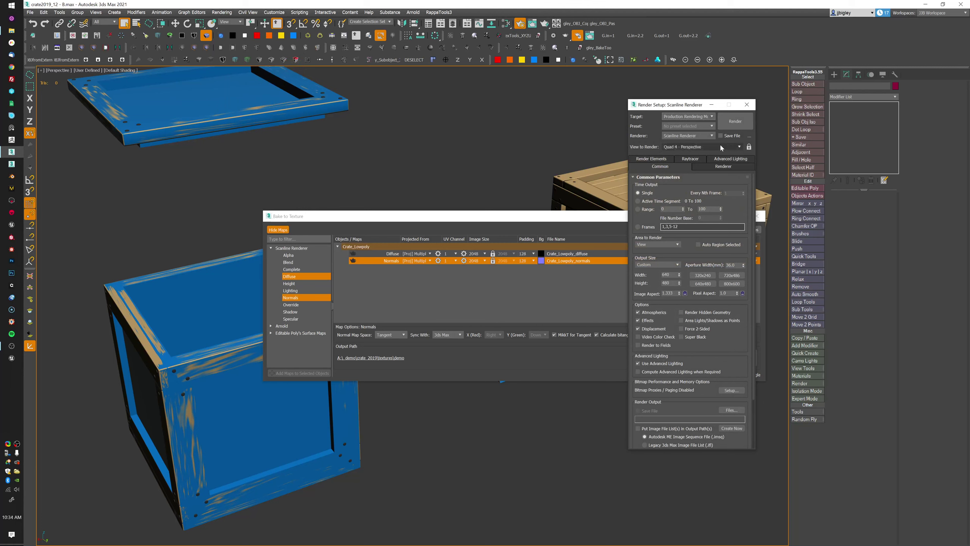
click(688, 136)
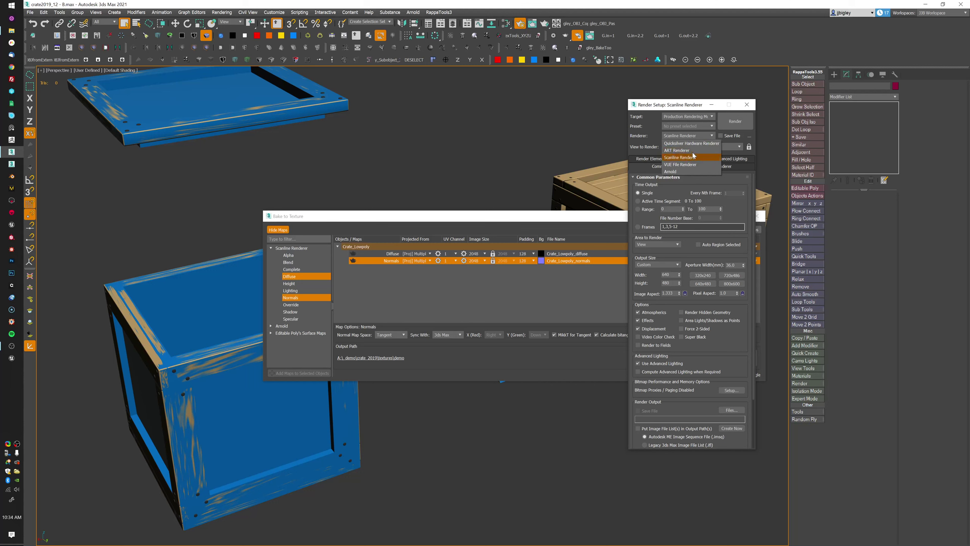
click(691, 171)
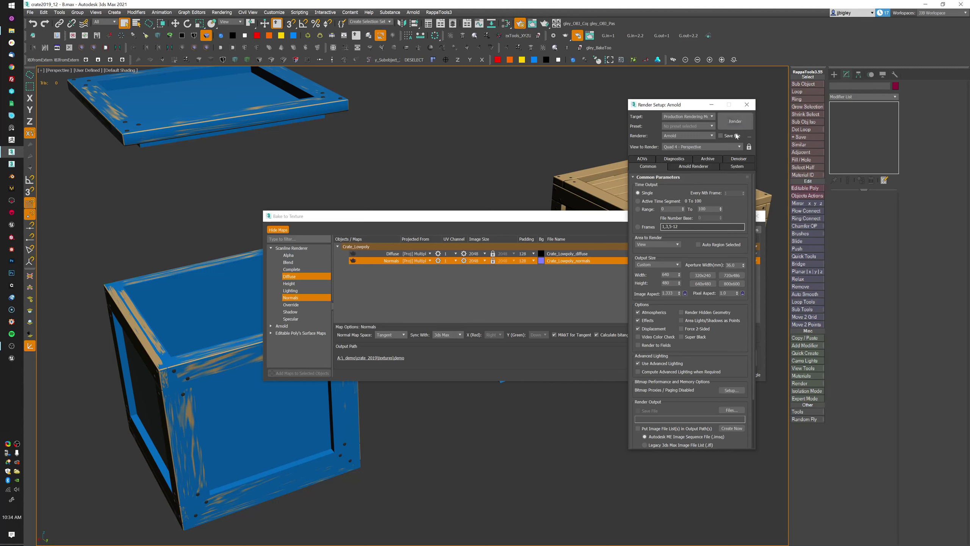
click(746, 106)
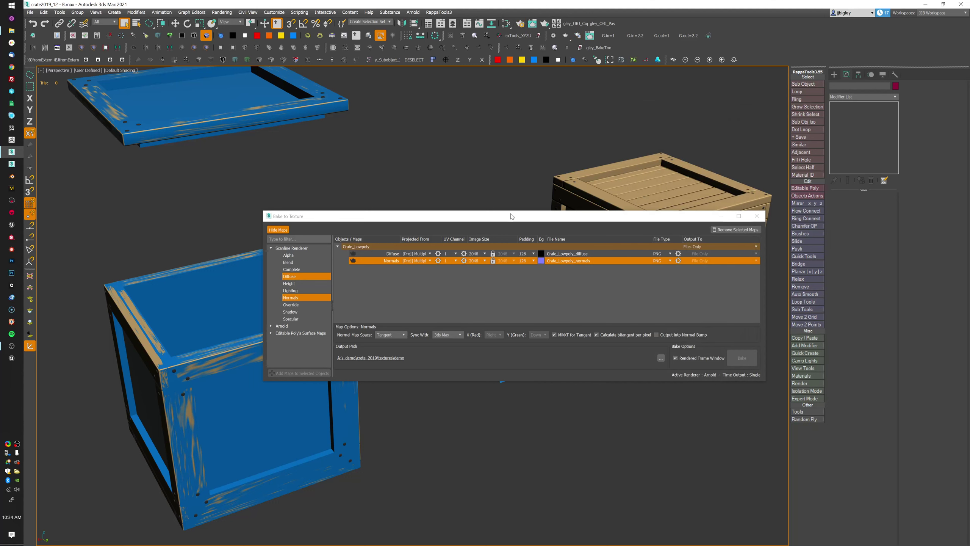
Add Arnold's Ambient Occlusion map to Crate_Lowpoly in the bake list.
drag(512, 217, 531, 204)
click(291, 313)
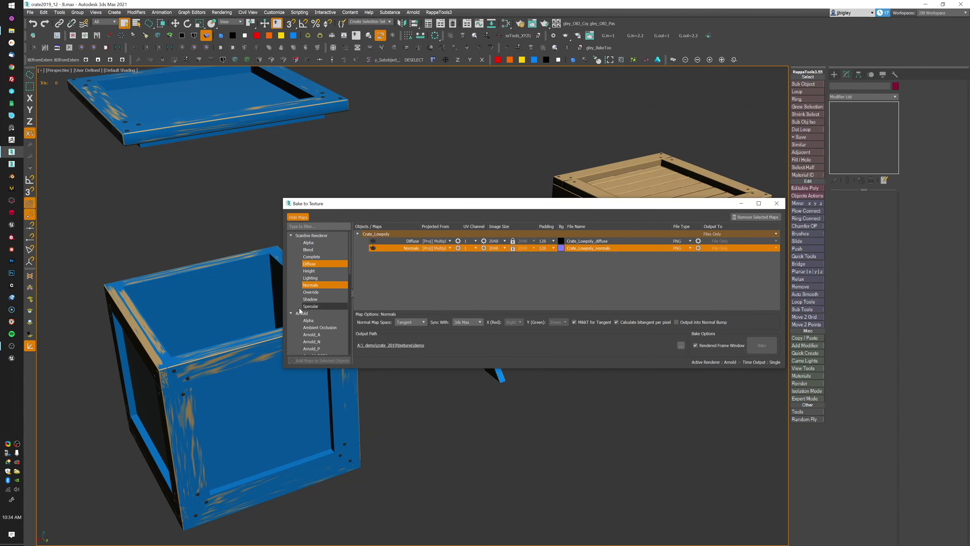
mouse_move(350, 274)
mouse_down()
mouse_move(348, 346)
mouse_move(350, 292)
mouse_up()
click(343, 271)
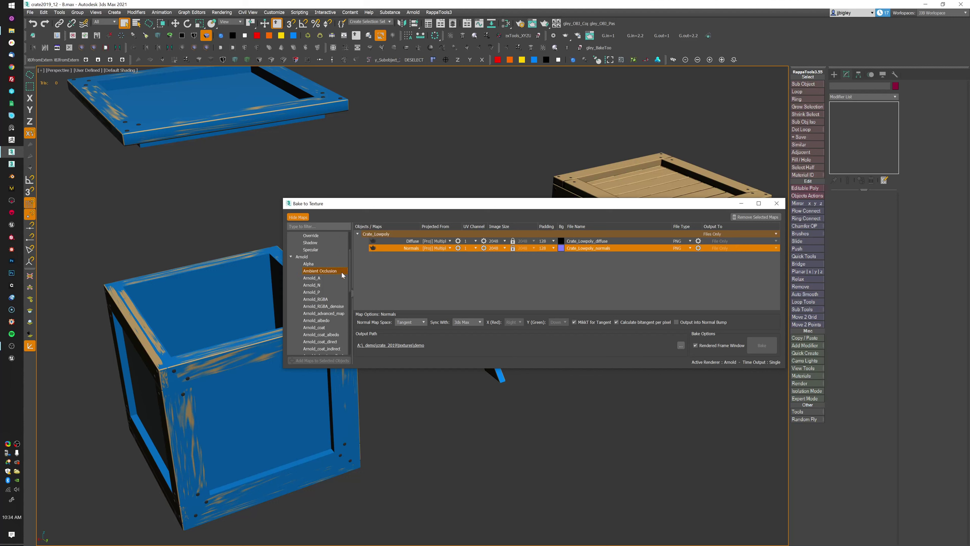
click(389, 233)
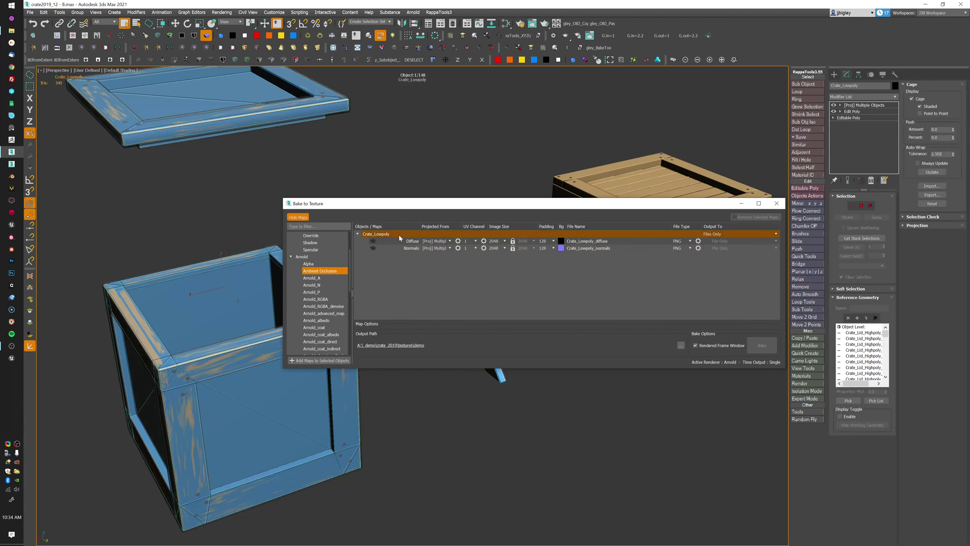
click(320, 361)
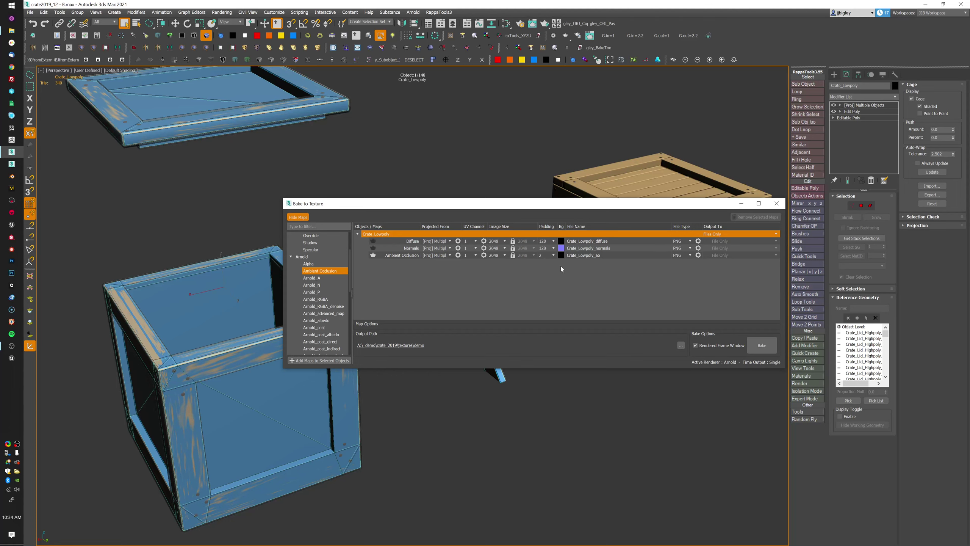
Set the Ambient Occlusion map's padding to 128 and accept its PNG configuration.
click(550, 255)
click(553, 309)
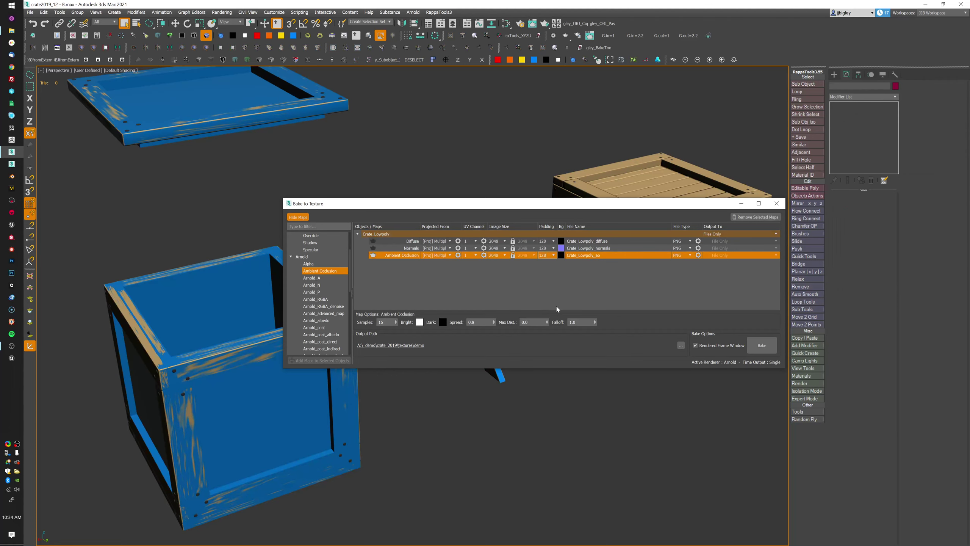
click(699, 255)
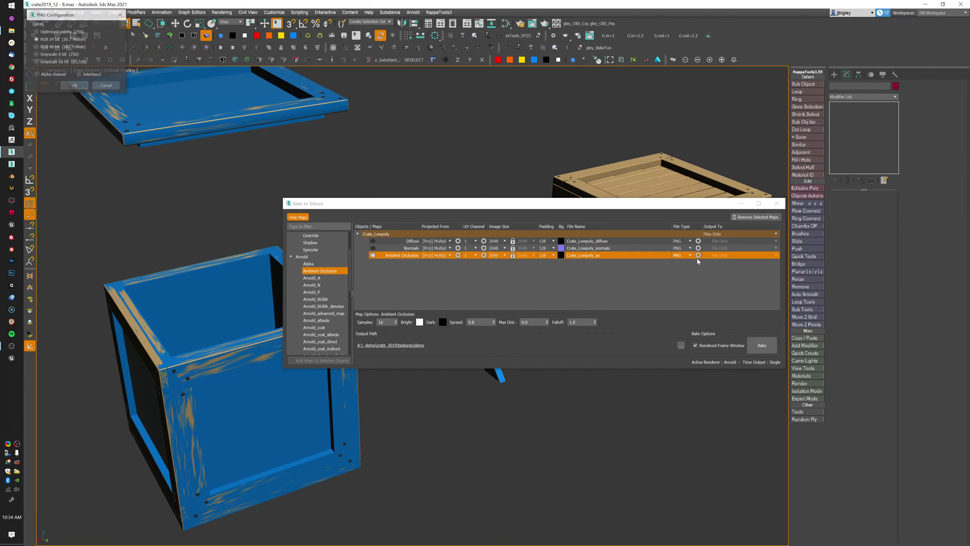
click(68, 84)
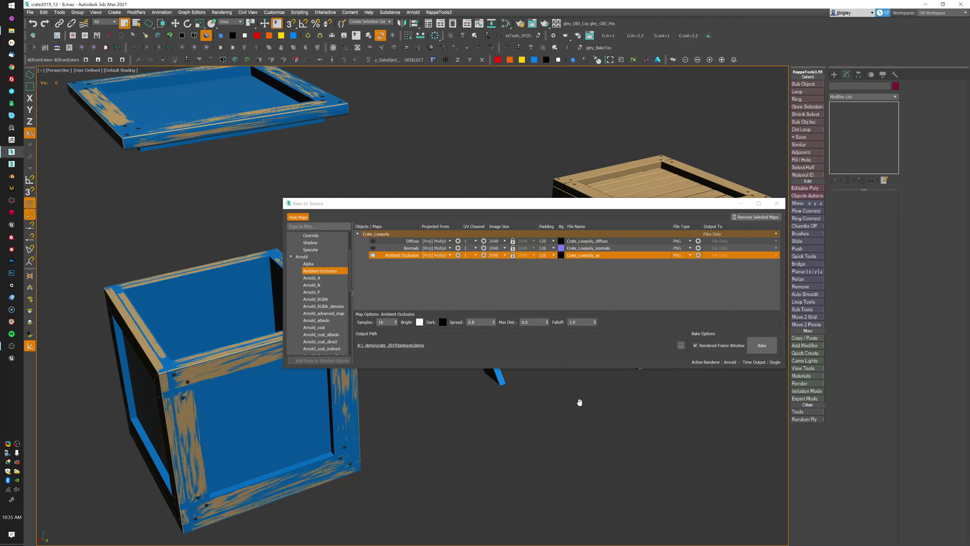
Add an Arnold Utility map to the Slate Material Editor view and open its Color Mode choices.
key(m)
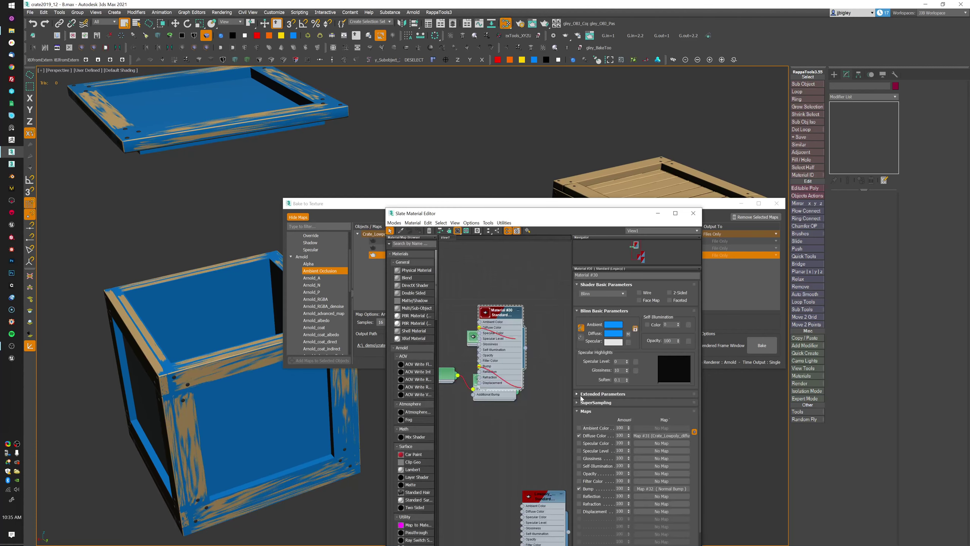
drag(439, 216, 538, 119)
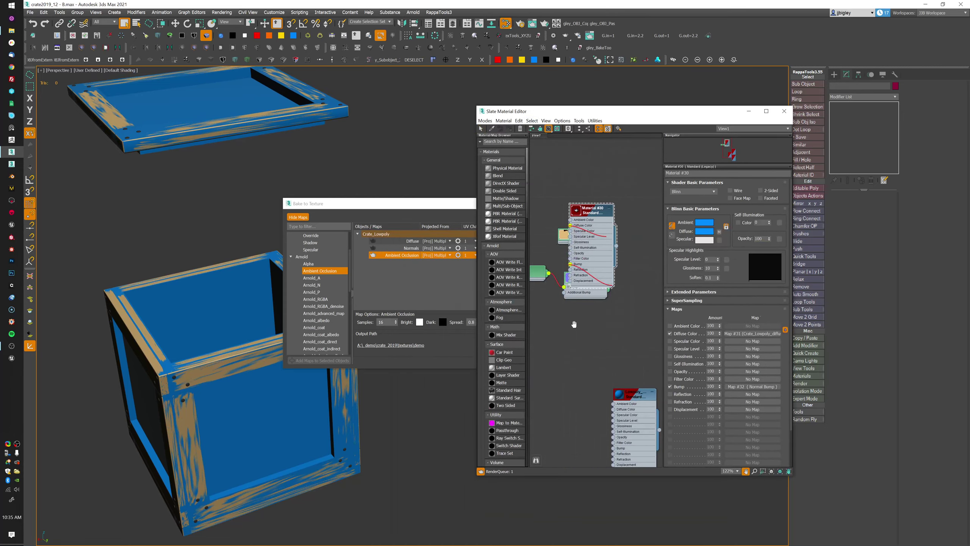
middle_drag(574, 323, 616, 493)
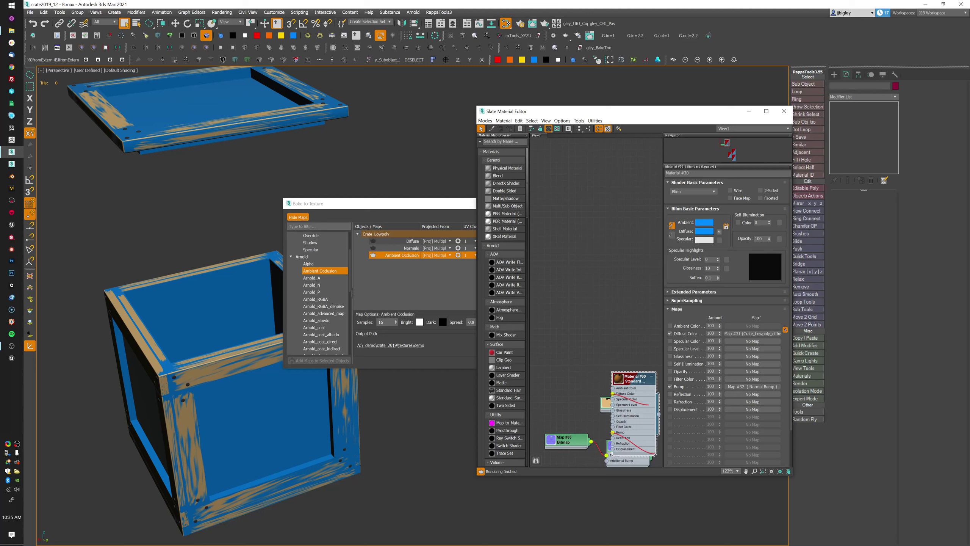
click(504, 141)
text(UT)
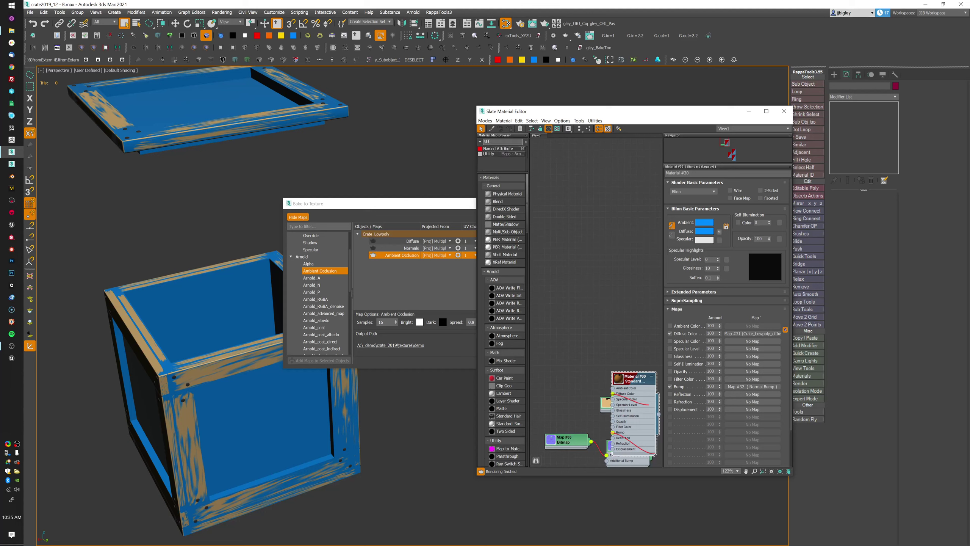
click(501, 157)
drag(599, 235, 600, 287)
scroll(602, 344, up, 3)
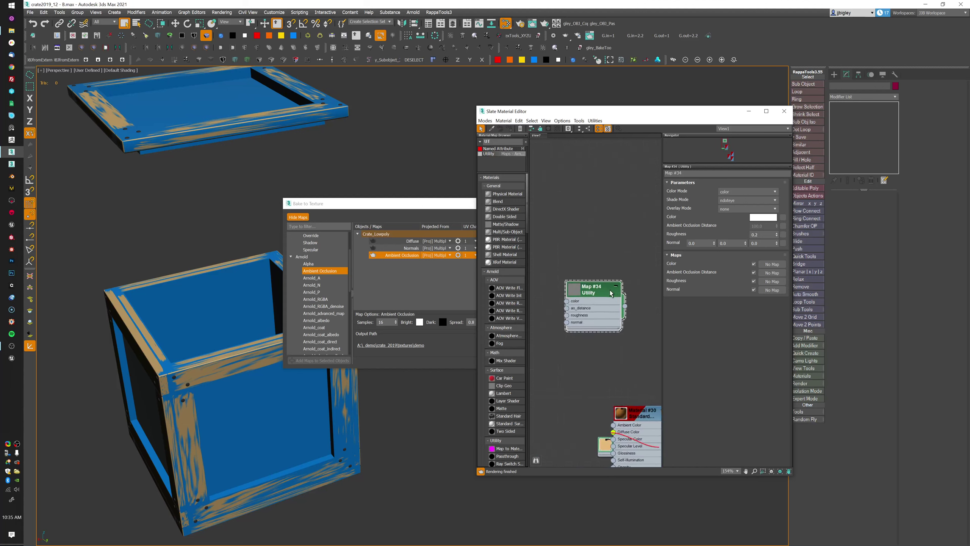
click(741, 195)
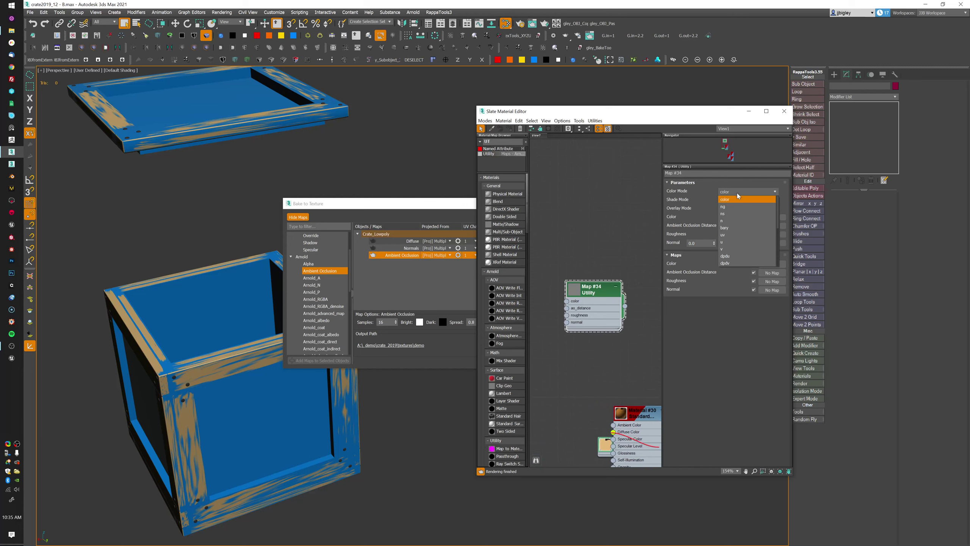
Set the Utility map's color mode to obj and its shade mode to flat.
click(740, 192)
click(746, 193)
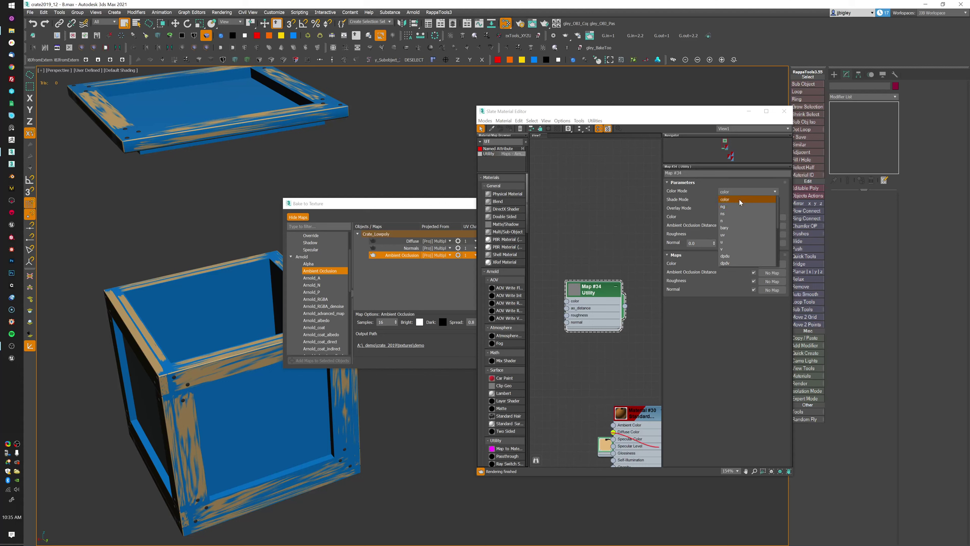
drag(779, 212, 776, 234)
click(741, 243)
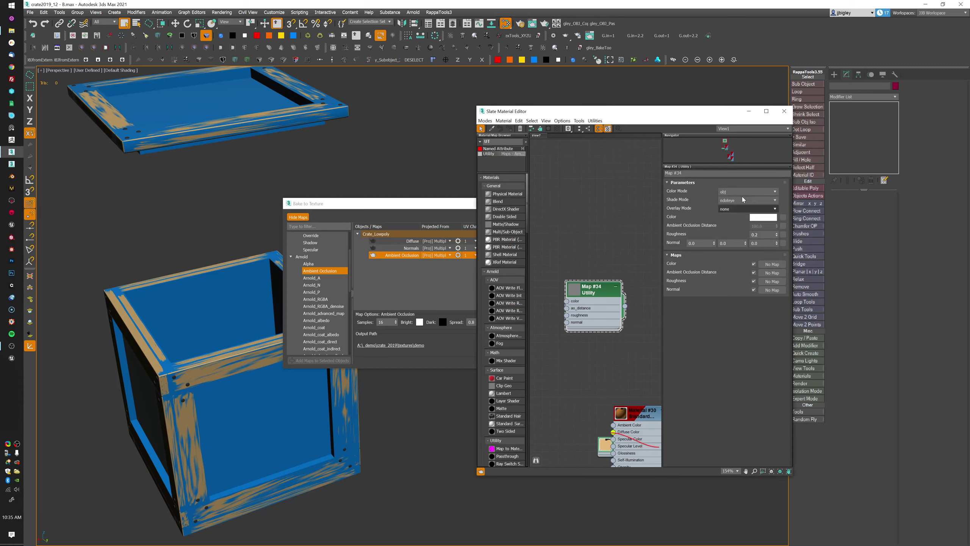
click(743, 200)
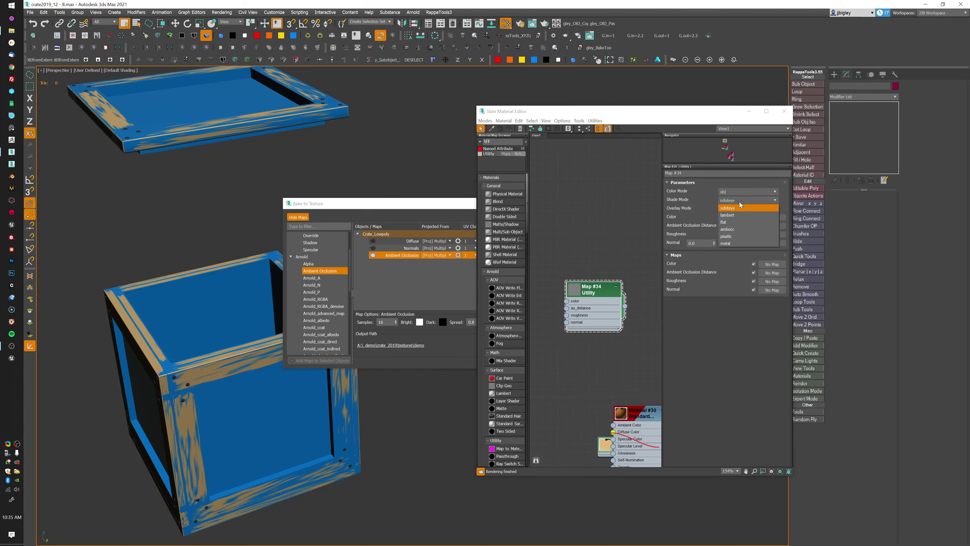
click(733, 223)
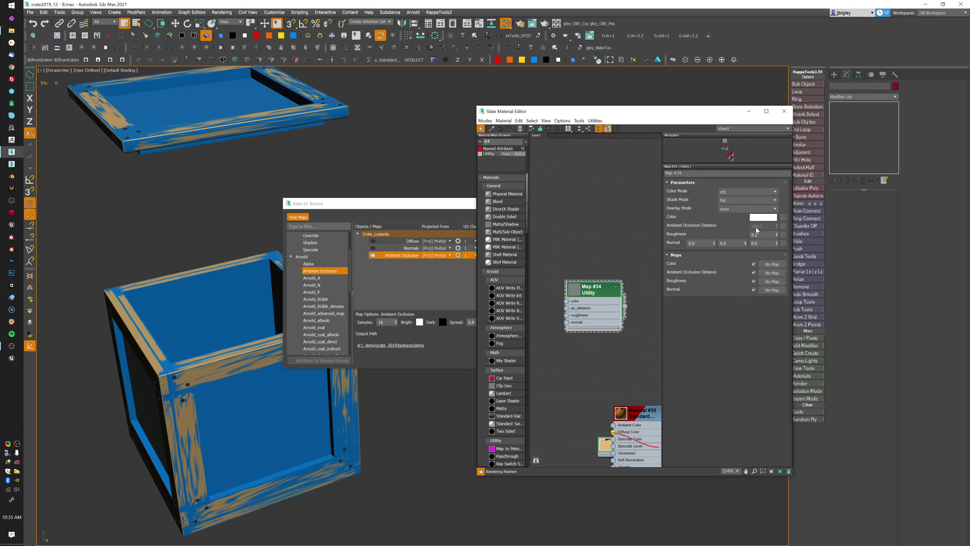
Lower the Map #34 Utility node in the material graph and place a duplicate of it just above.
middle_drag(605, 309, 609, 317)
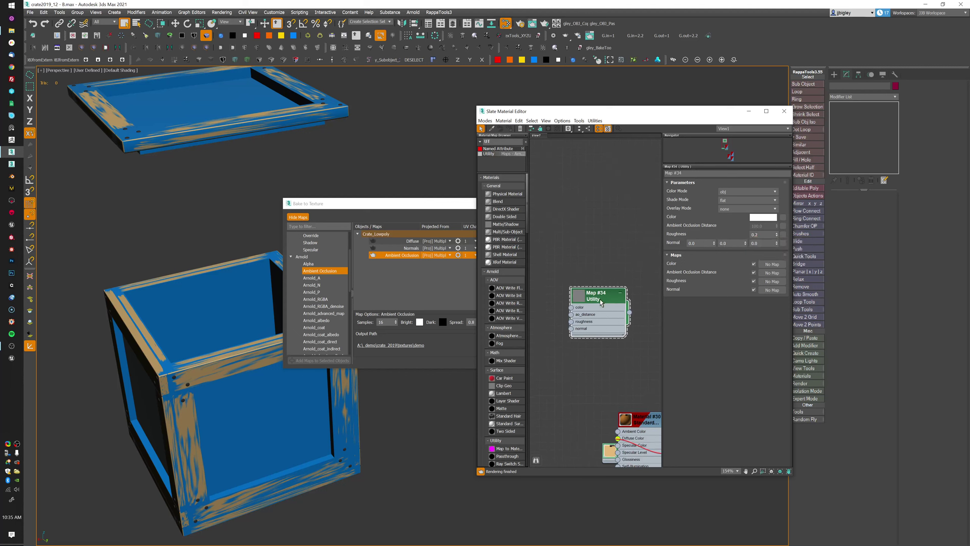
drag(602, 297, 609, 329)
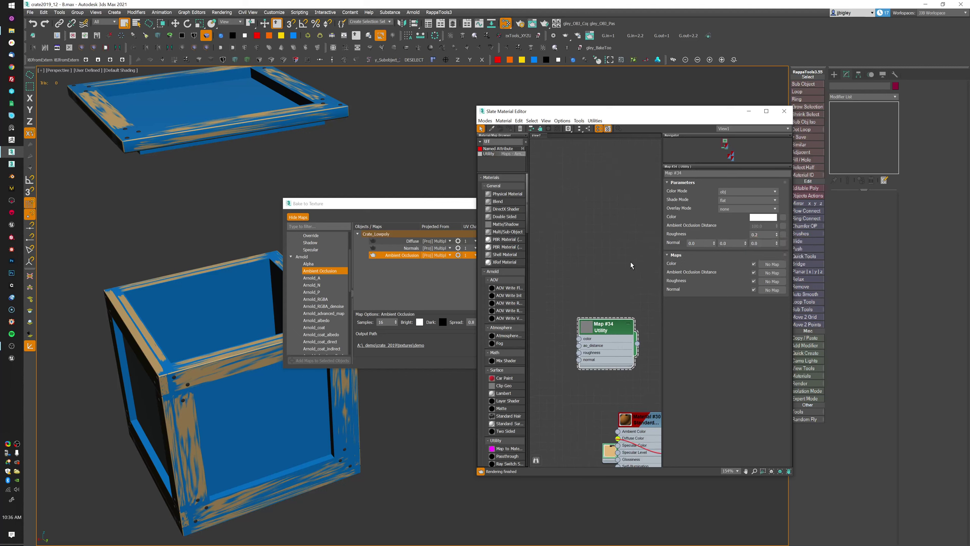
shift+drag(619, 333, 606, 269)
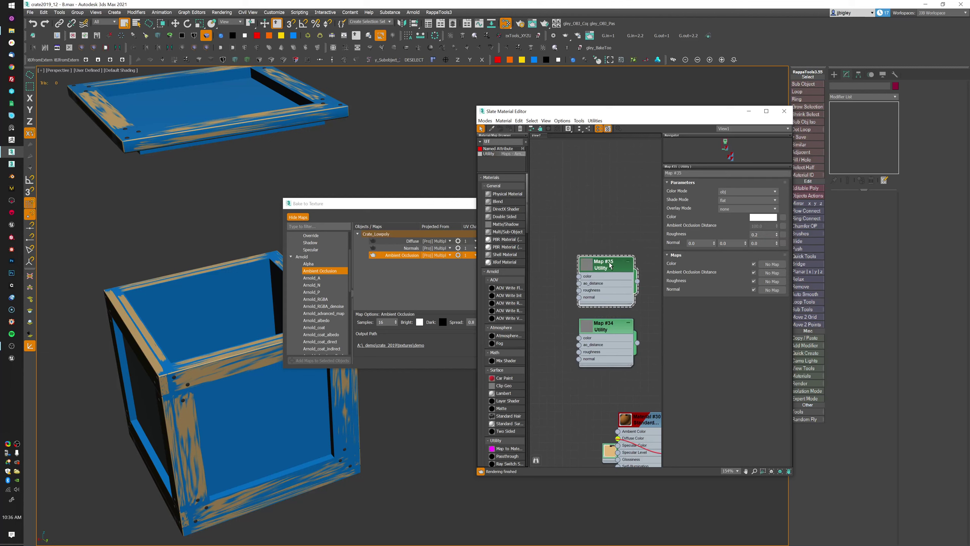
Set the duplicated Utility map's color mode to ns.
click(741, 190)
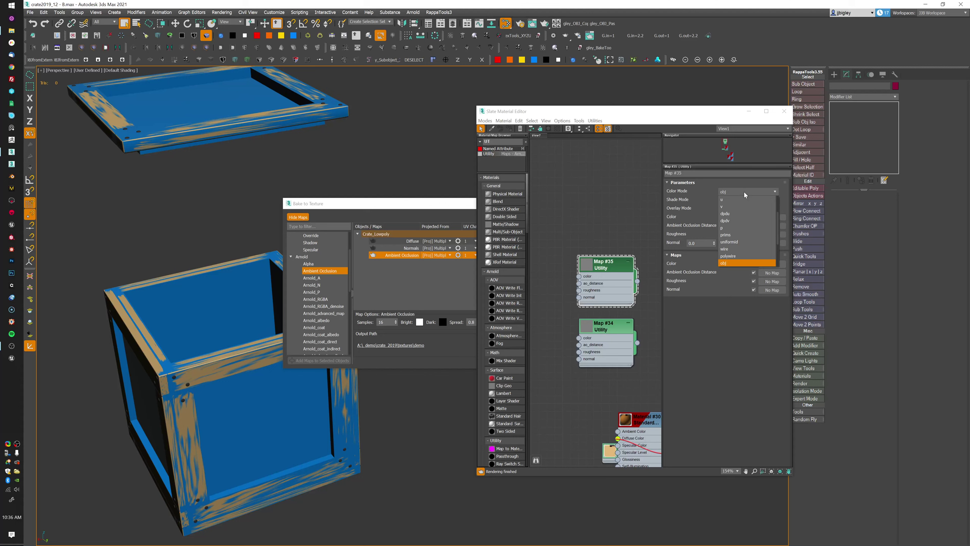
scroll(778, 237, up, 2)
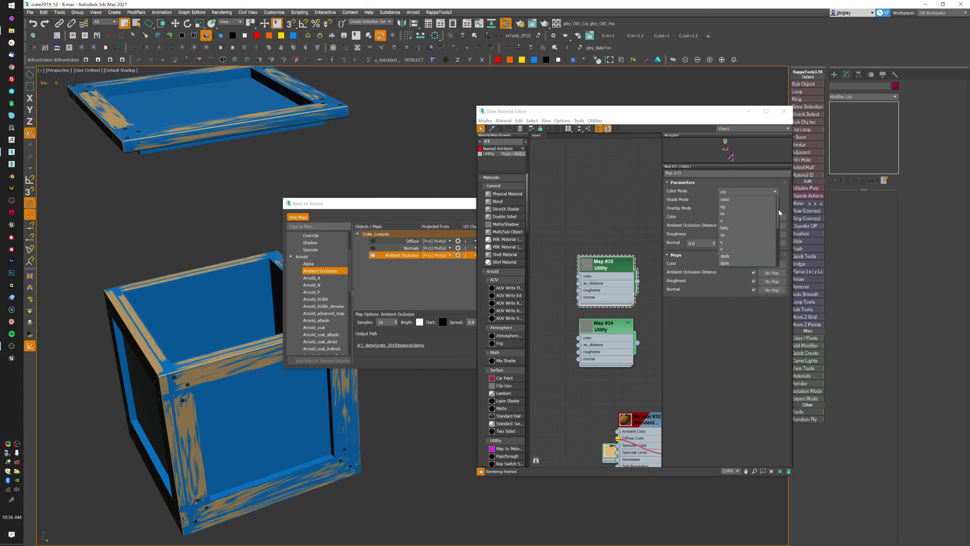
mouse_move(779, 213)
mouse_down()
mouse_move(777, 263)
mouse_move(782, 209)
mouse_up()
click(732, 207)
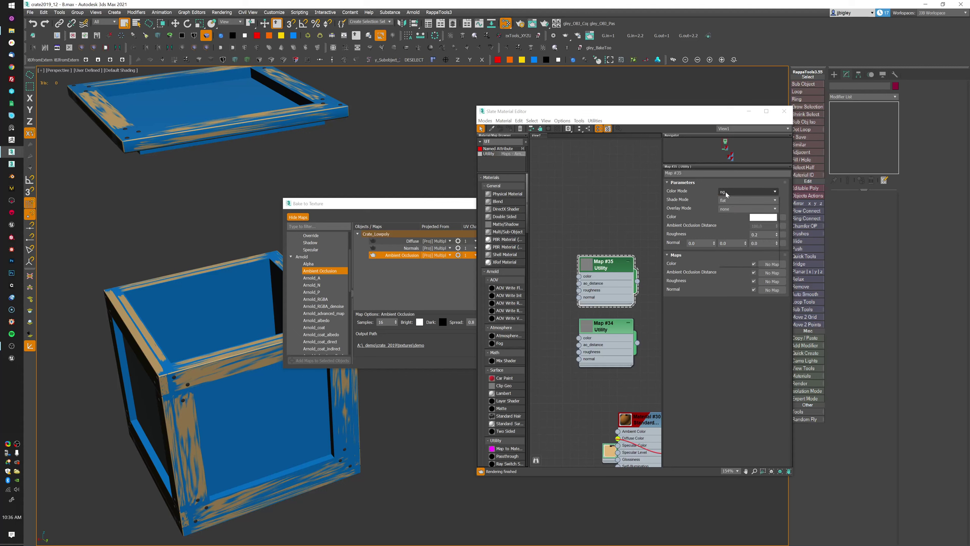
click(726, 194)
click(727, 215)
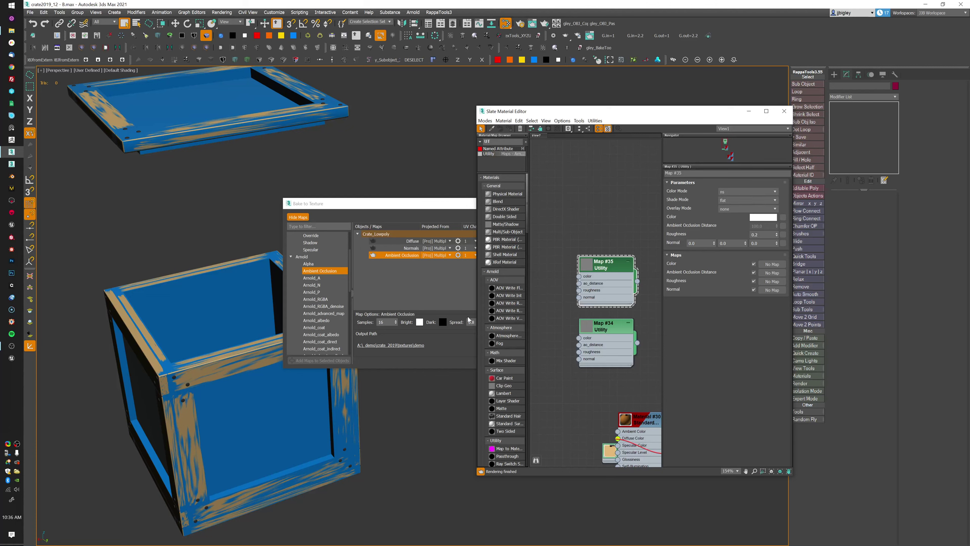
Add two Arnold_map_override maps to Crate_Lowpoly's bake list.
drag(412, 207, 371, 245)
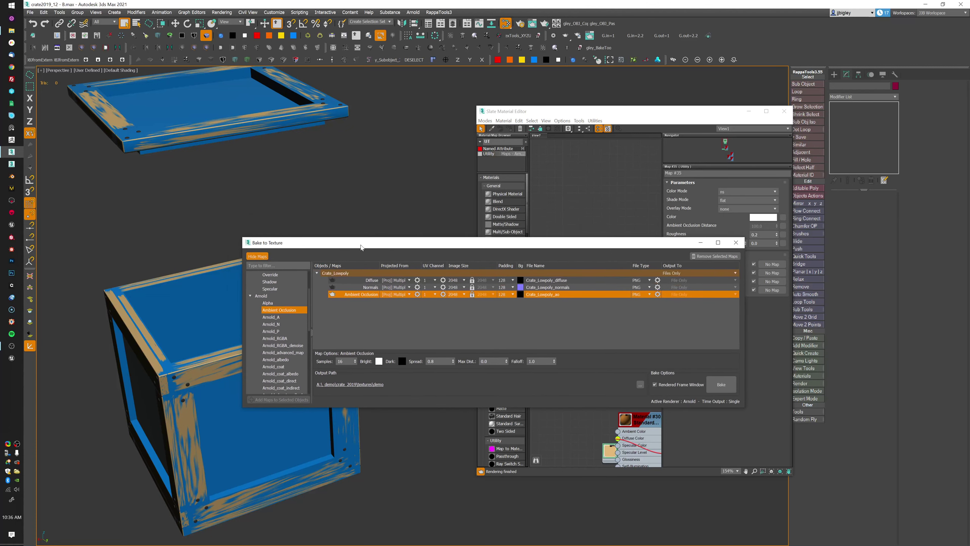
scroll(309, 329, down, 2)
scroll(310, 329, down, 5)
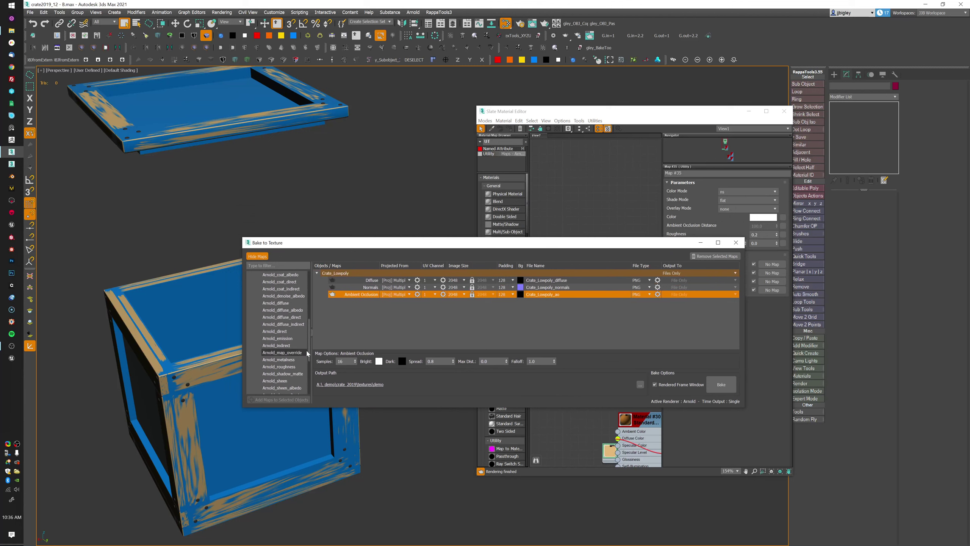
click(293, 346)
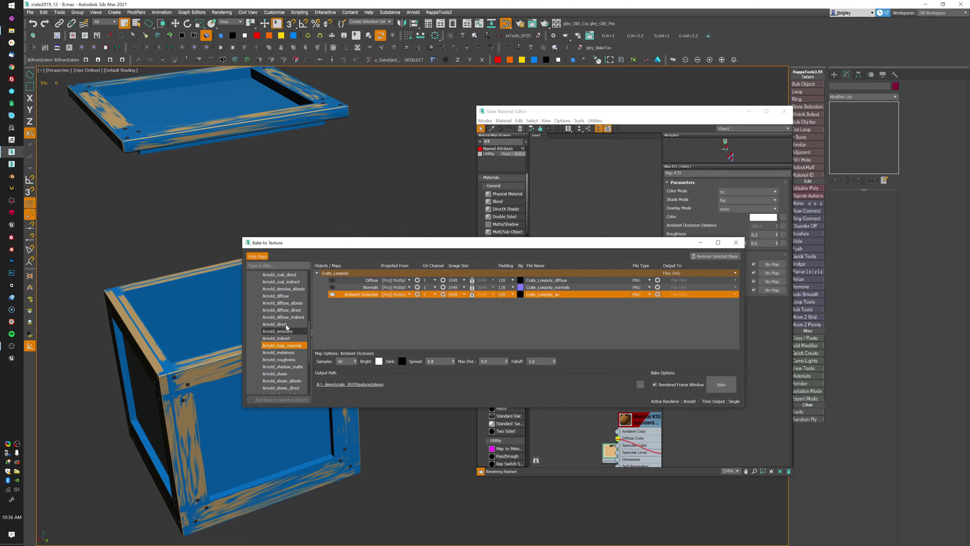
click(362, 272)
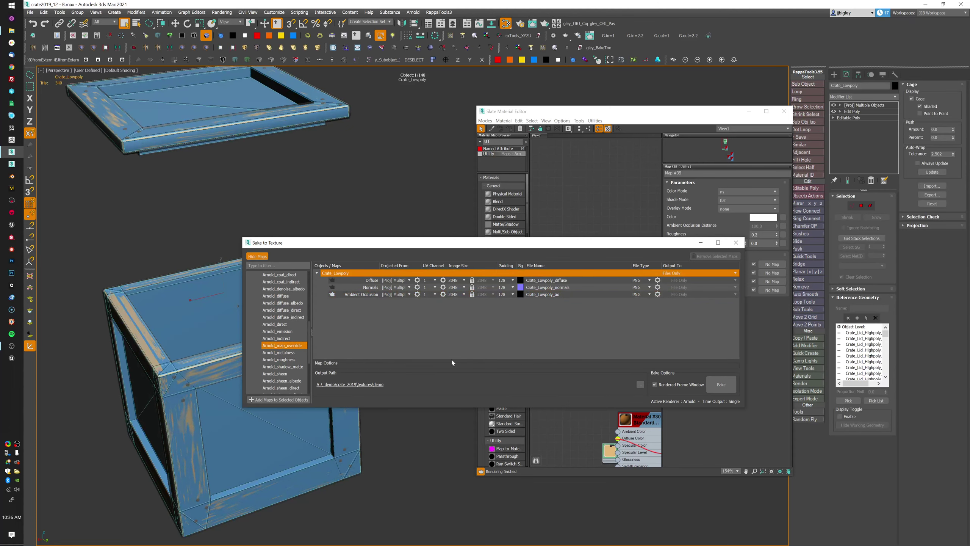
click(290, 399)
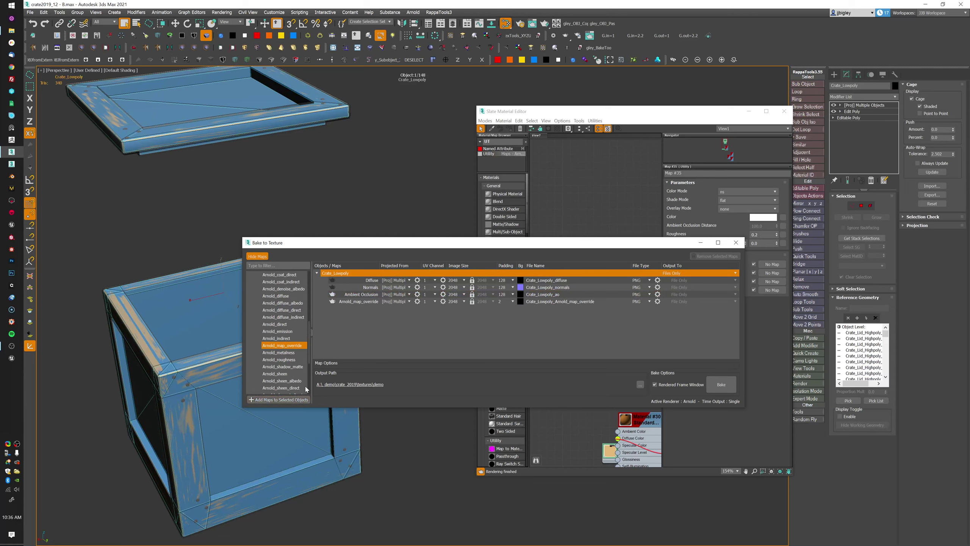
click(303, 400)
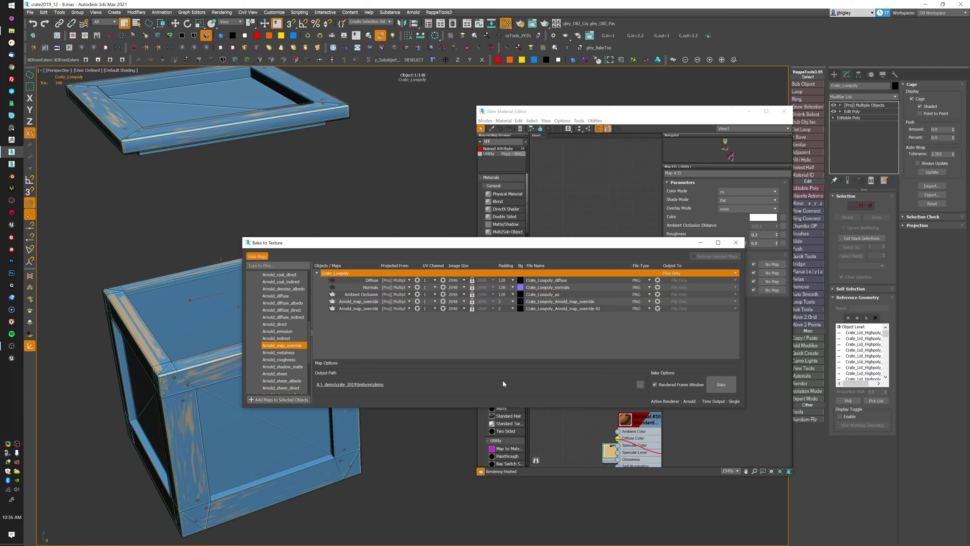
Assign the ns Utility map, Map #35, as an instance to the first Arnold_map_override.
click(365, 302)
drag(492, 243, 552, 332)
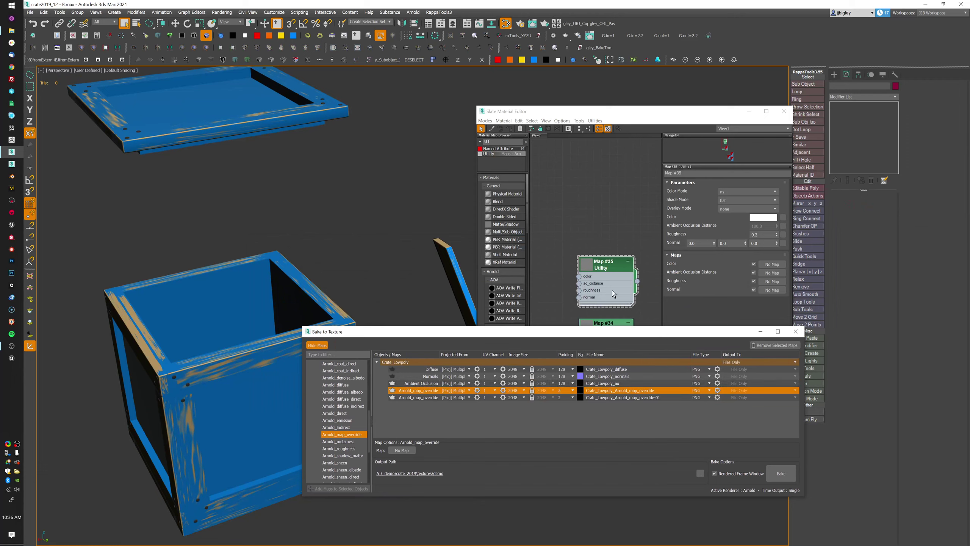
drag(581, 330, 500, 293)
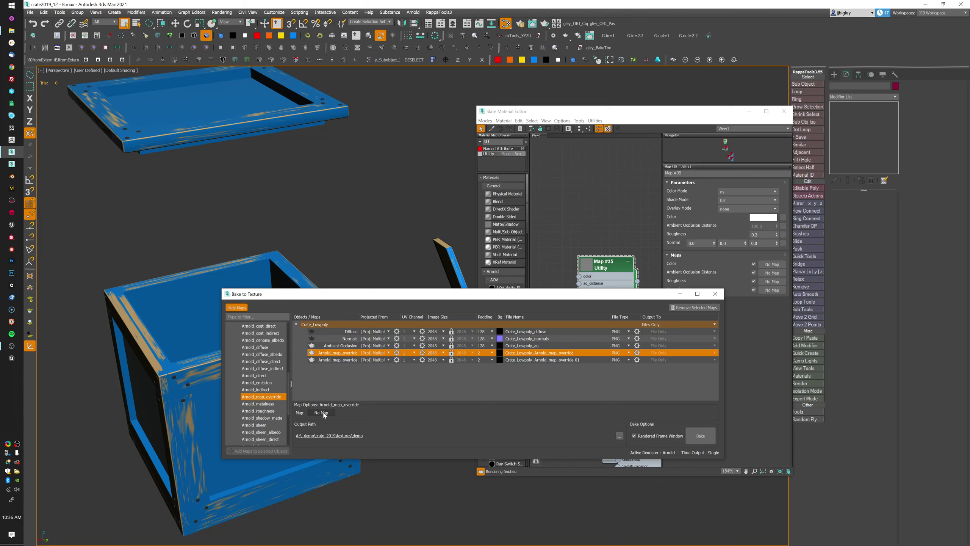
drag(602, 295, 624, 318)
click(606, 264)
drag(606, 263, 597, 217)
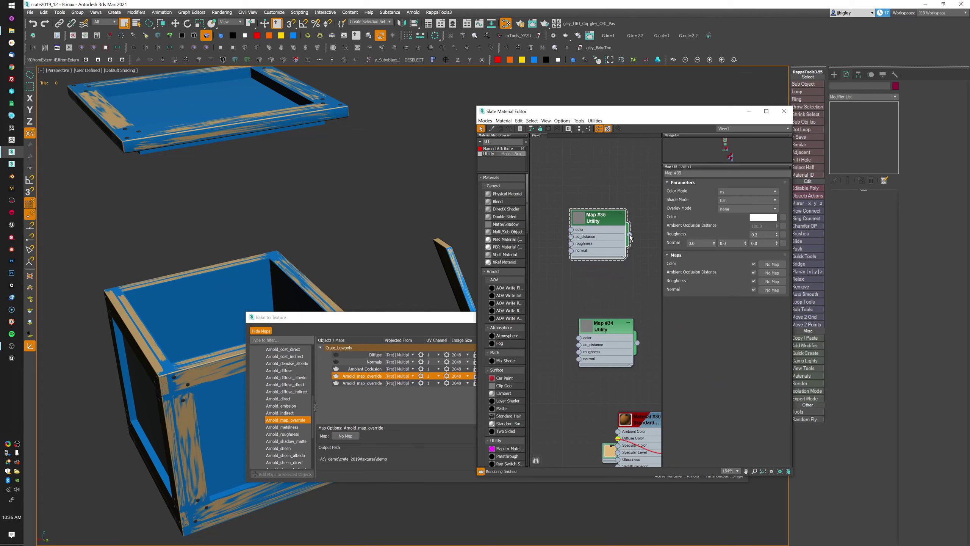
drag(629, 234, 351, 434)
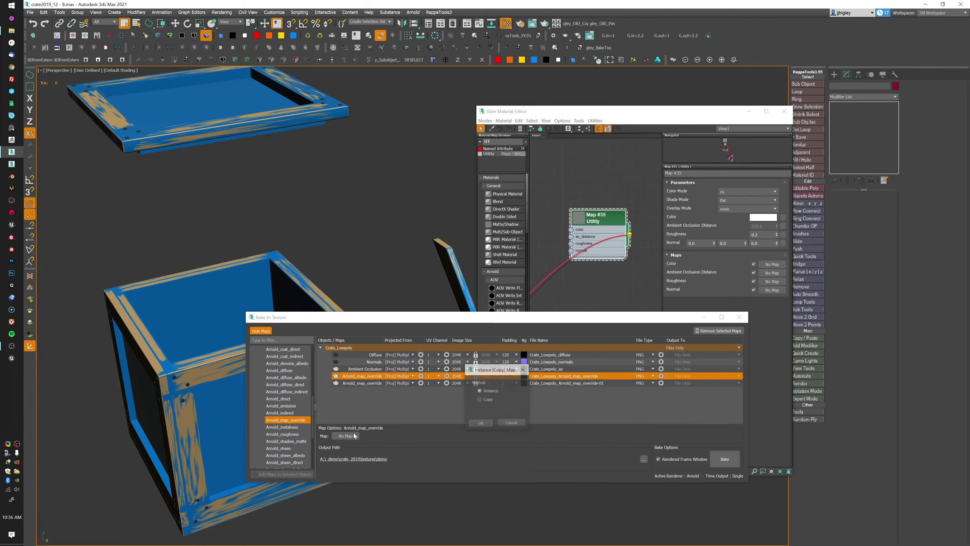
click(480, 424)
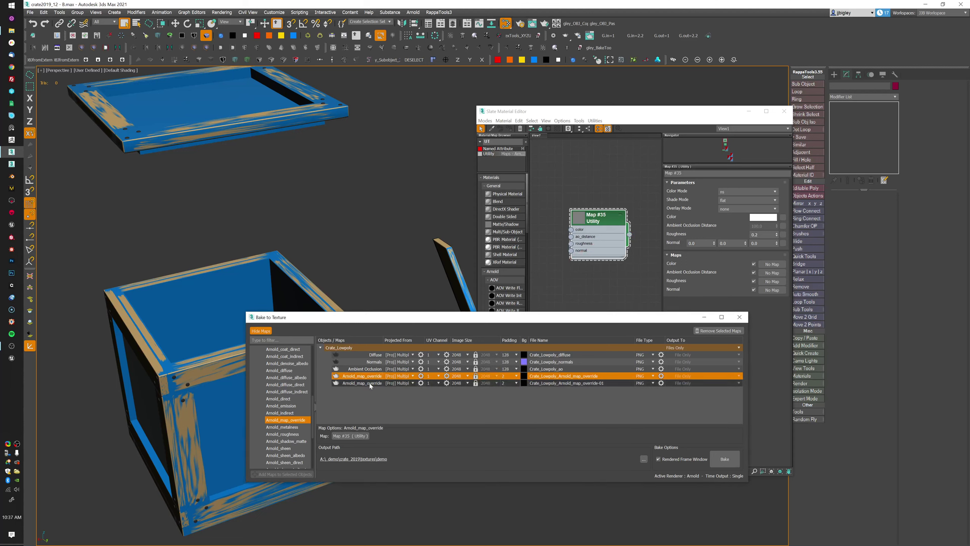
Rename the first Arnold_map_override's output file to Crate_NS.
double_click(563, 375)
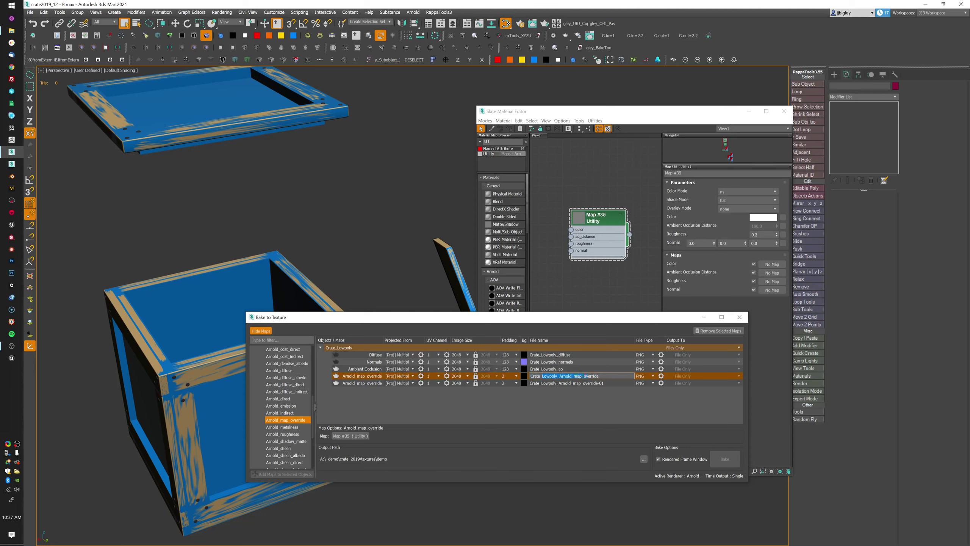
text(Crate_NS)
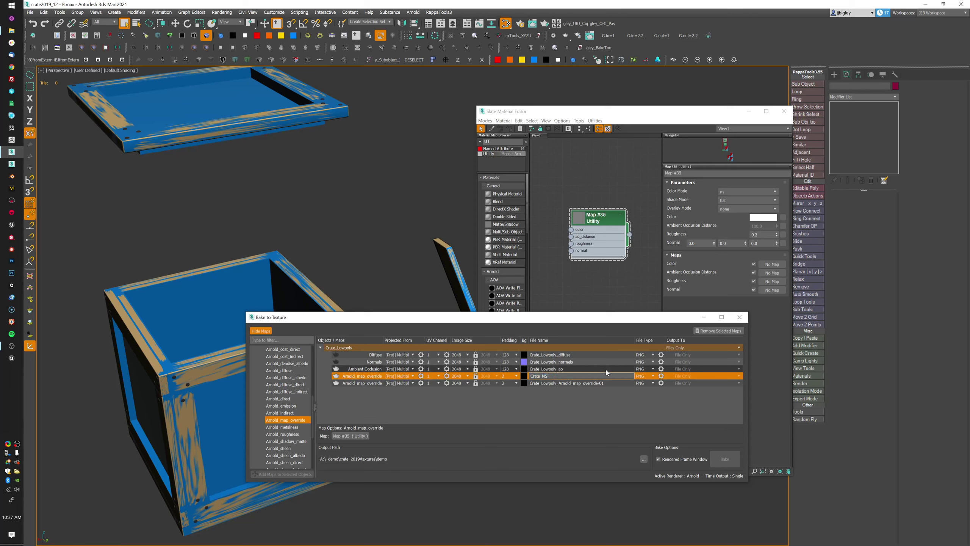
key(Return)
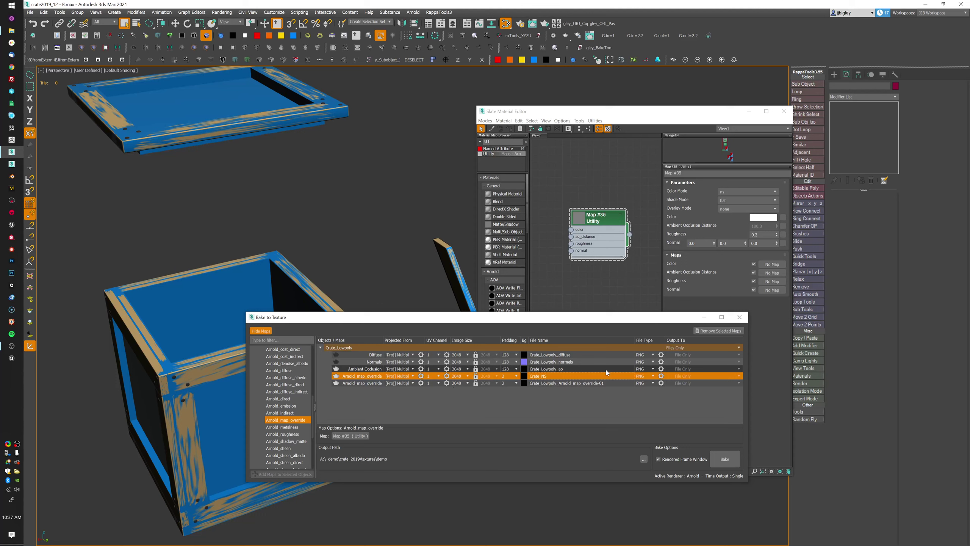
Assign the obj Utility map, Map #34, as an instance to the second Arnold_map_override.
double_click(568, 383)
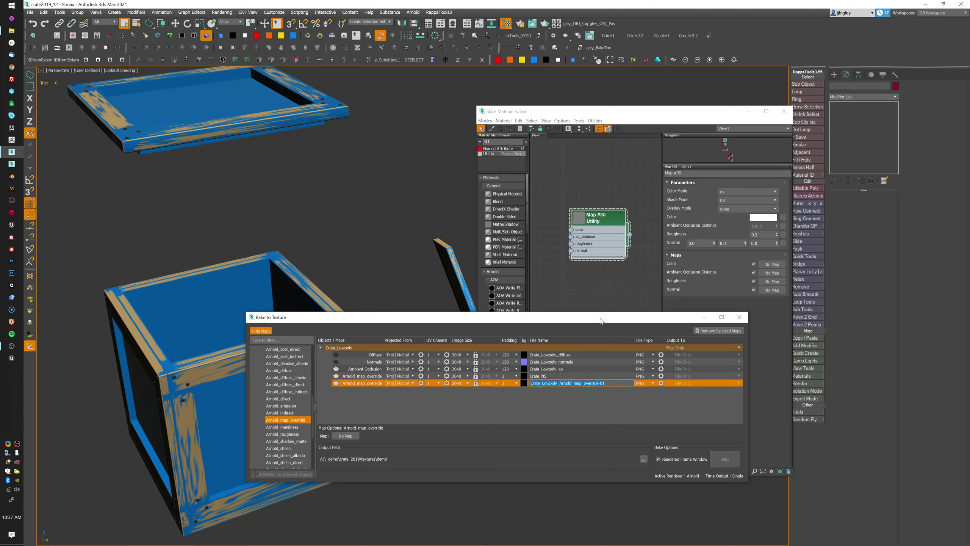
middle_drag(638, 253, 630, 159)
click(630, 258)
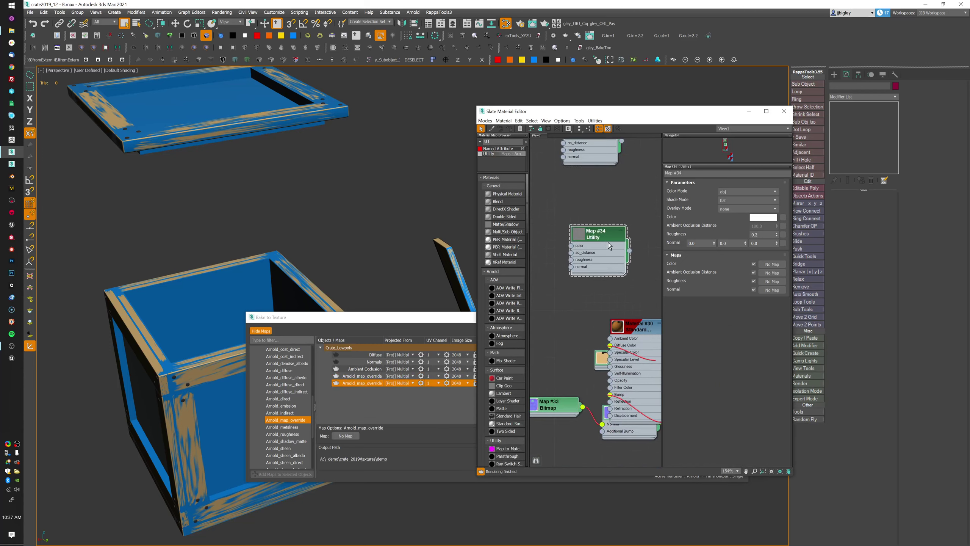
drag(630, 260, 349, 433)
click(488, 424)
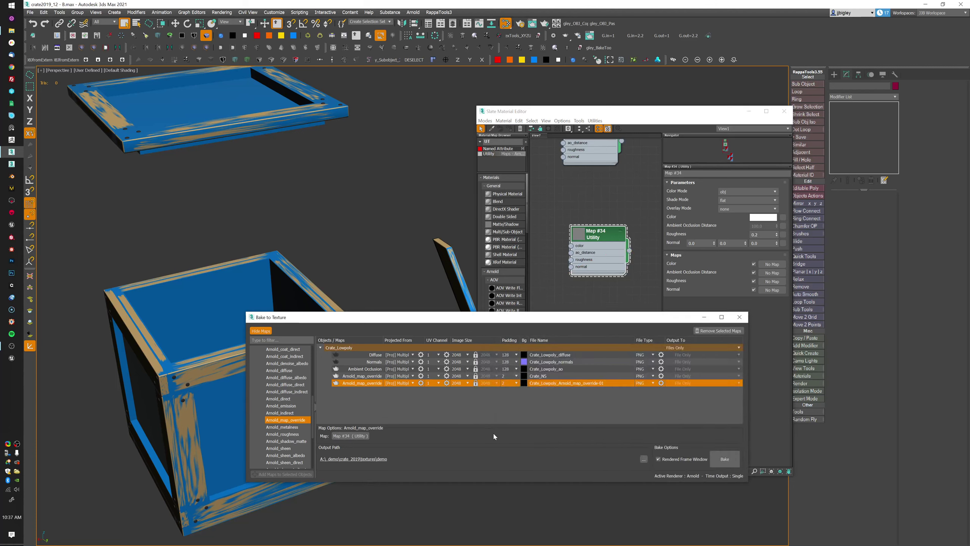
Rename the second Arnold_map_override's output file to Crate_OBJ.
double_click(565, 382)
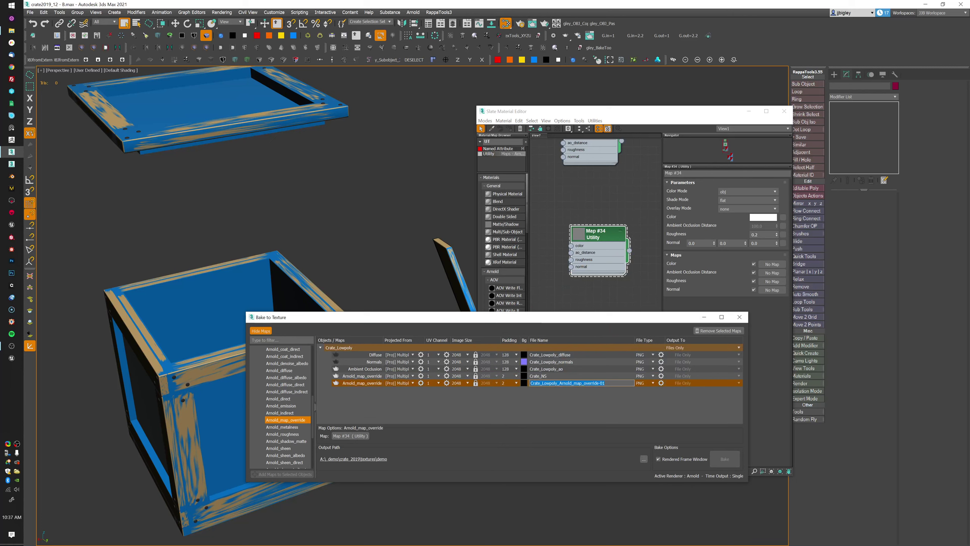
click(603, 383)
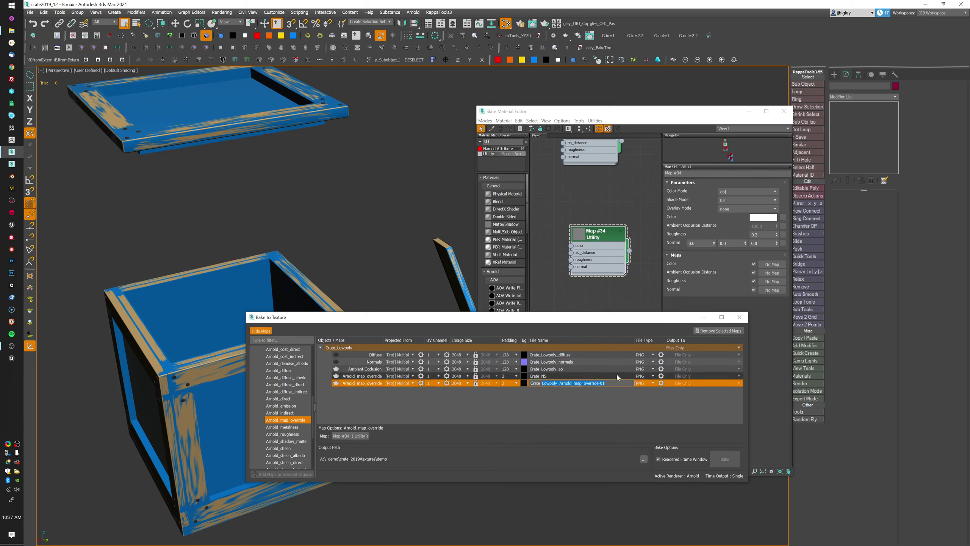
text(Crate_OBJ)
click(532, 407)
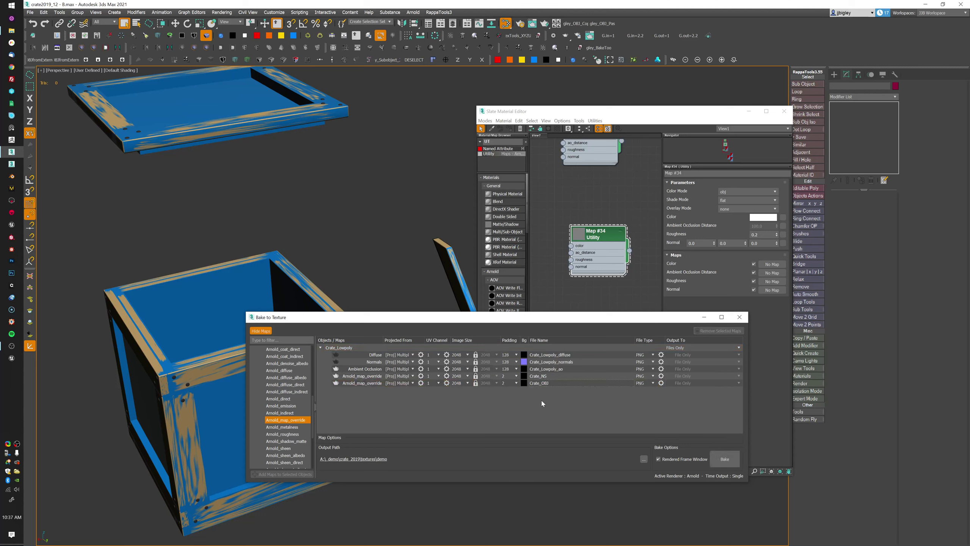
Set the padding of both Arnold_map_override maps to 128 and bake the enabled maps.
click(512, 375)
click(508, 439)
click(512, 383)
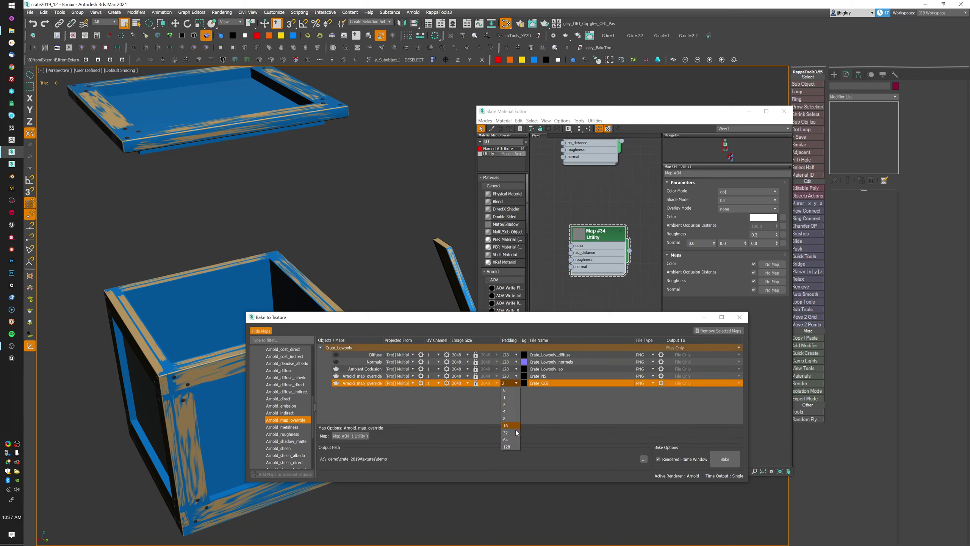
click(514, 444)
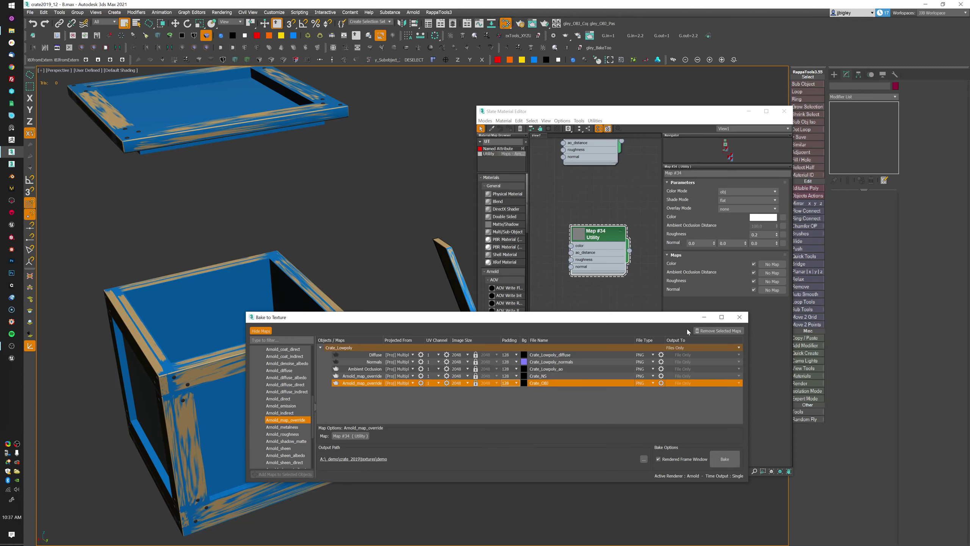
click(725, 459)
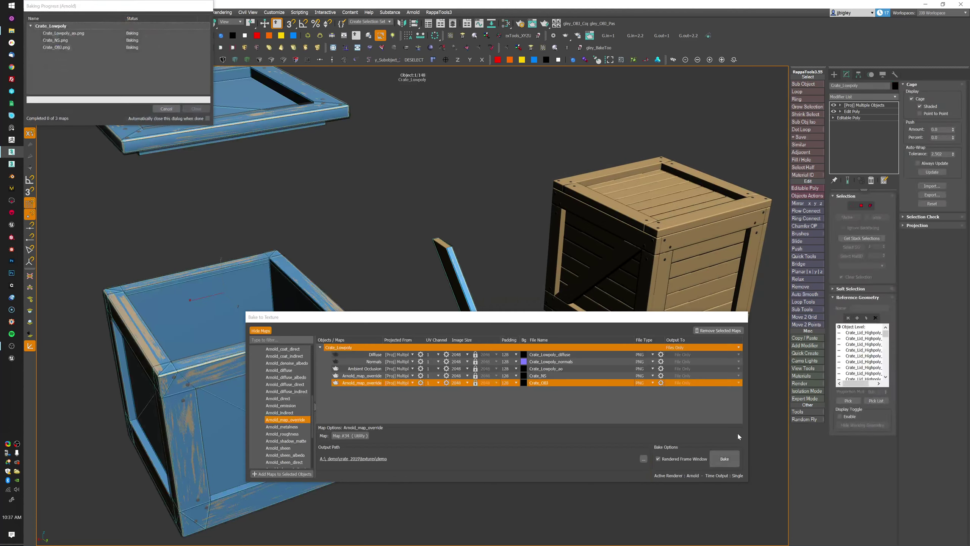
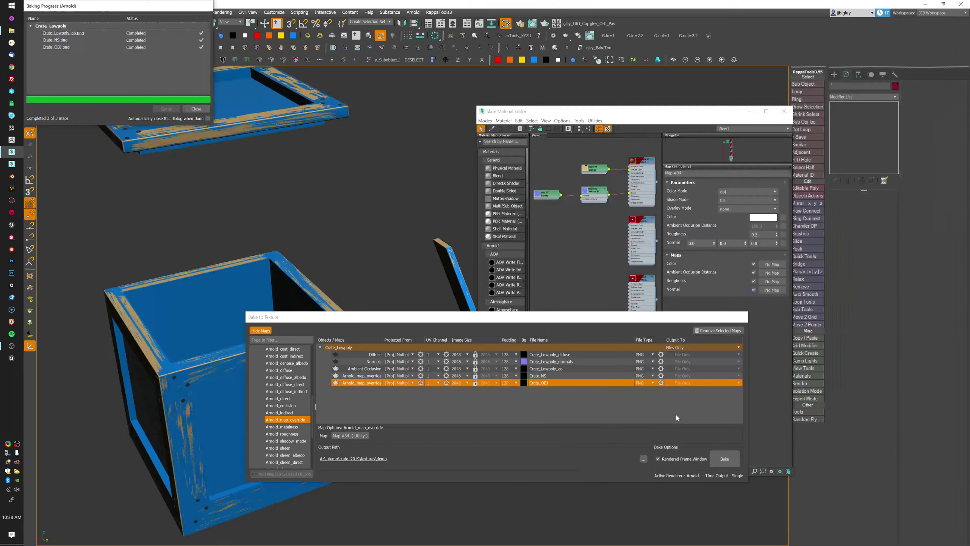
Review the baked Crate_Lowpoly_ao, Crate_NS and Crate_OBJ images, closing them and the baking progress window when done.
click(70, 39)
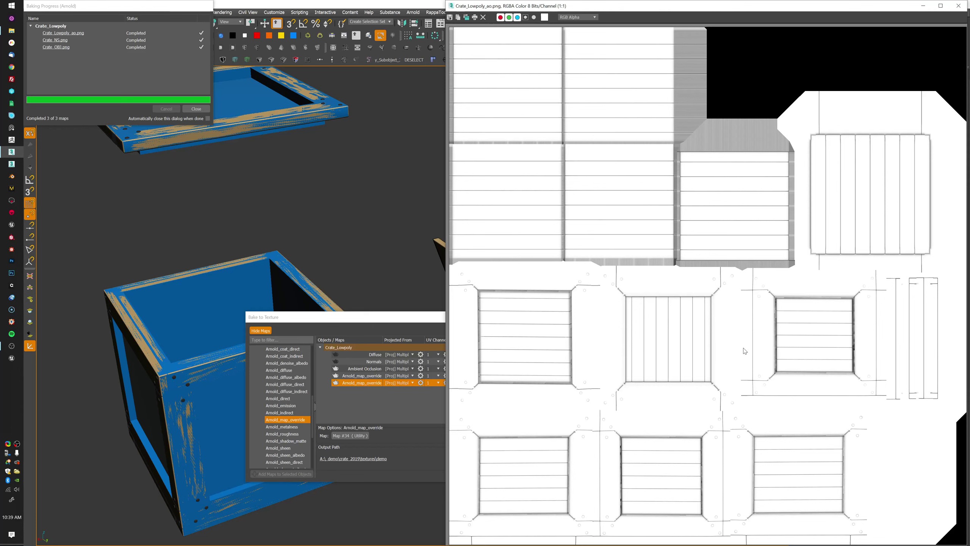
click(61, 40)
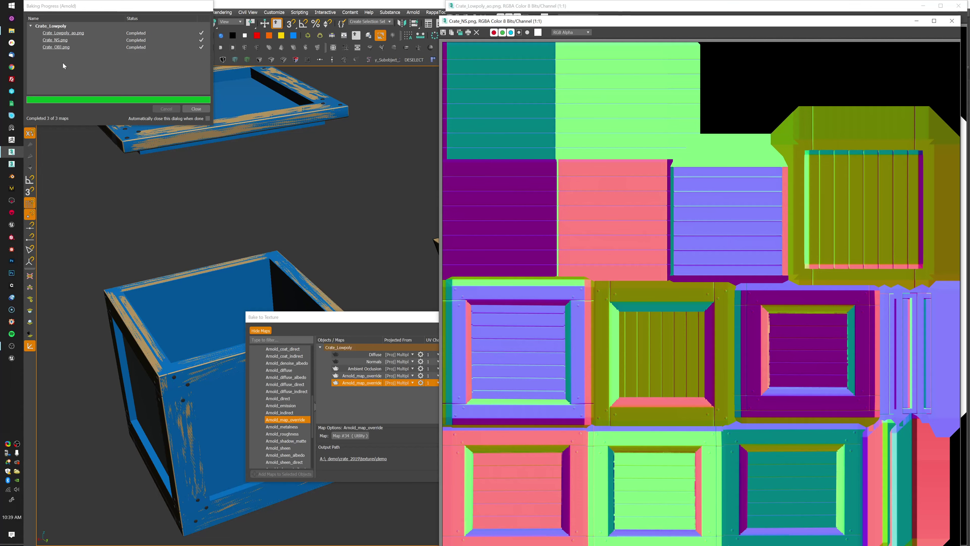
click(58, 47)
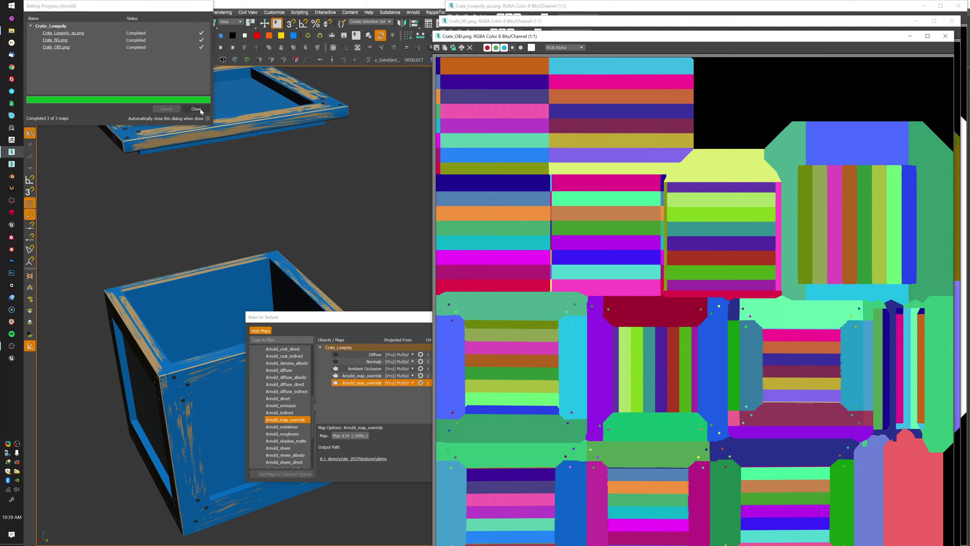
click(945, 36)
click(952, 20)
click(959, 6)
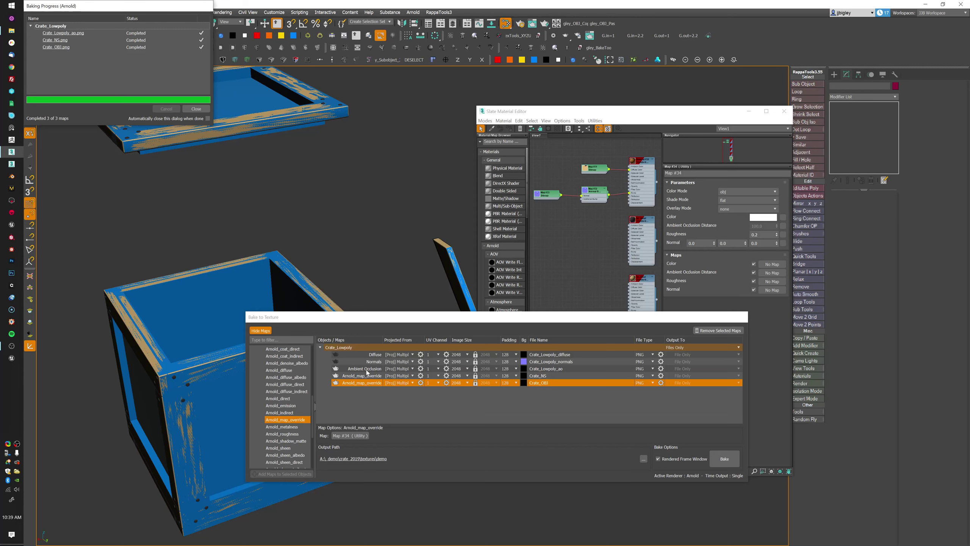
click(378, 312)
click(196, 109)
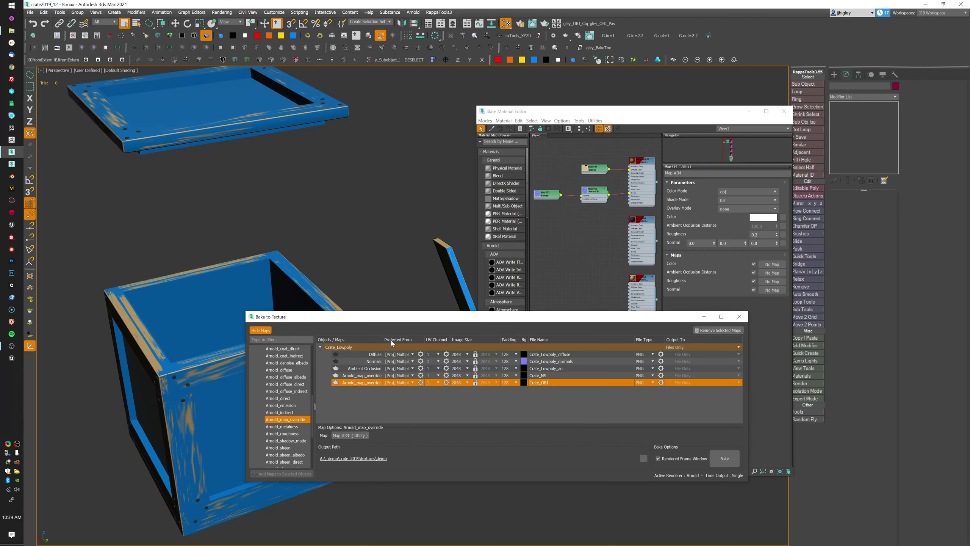
Set the Max Dist of the Ambient Occlusion map to 30.
click(382, 368)
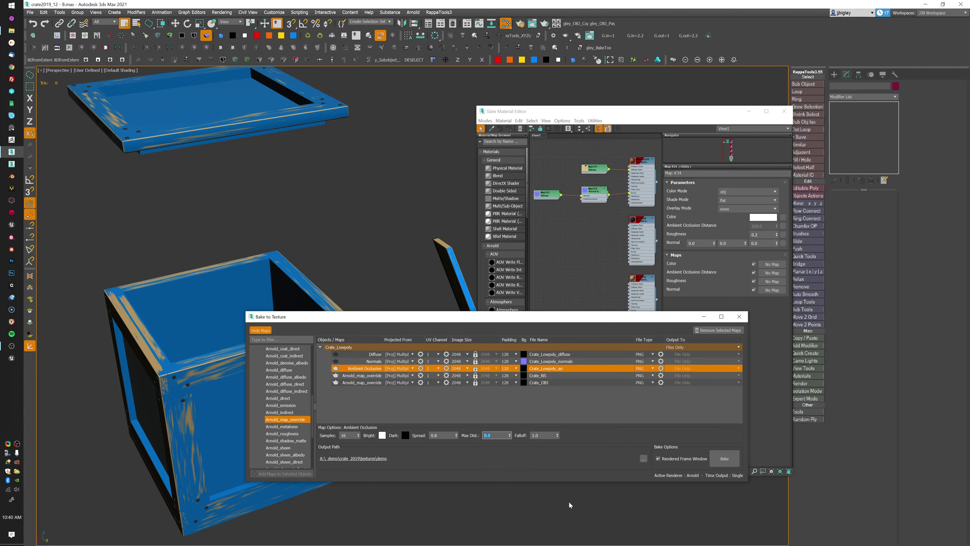
alt+middle_drag(569, 500, 565, 484)
drag(519, 318, 557, 145)
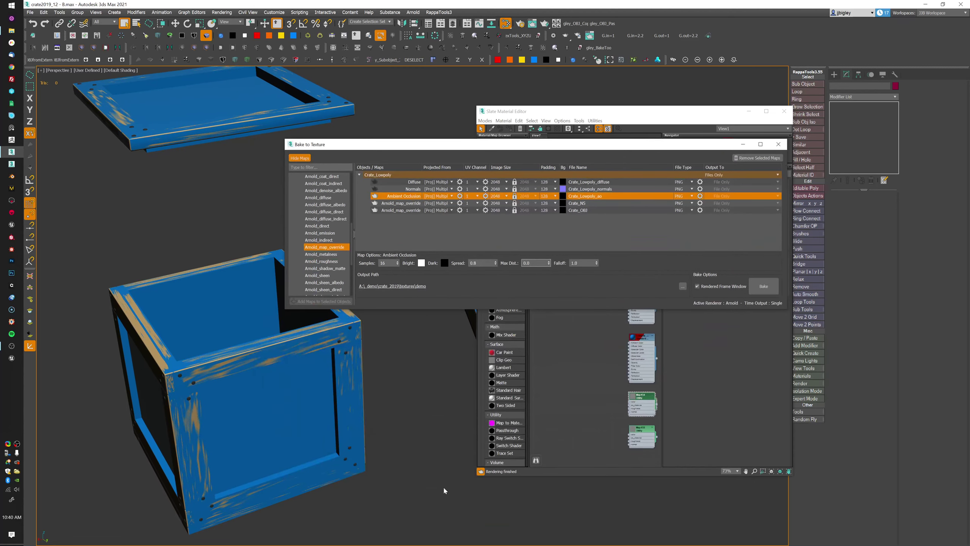
alt+middle_drag(443, 489, 450, 460)
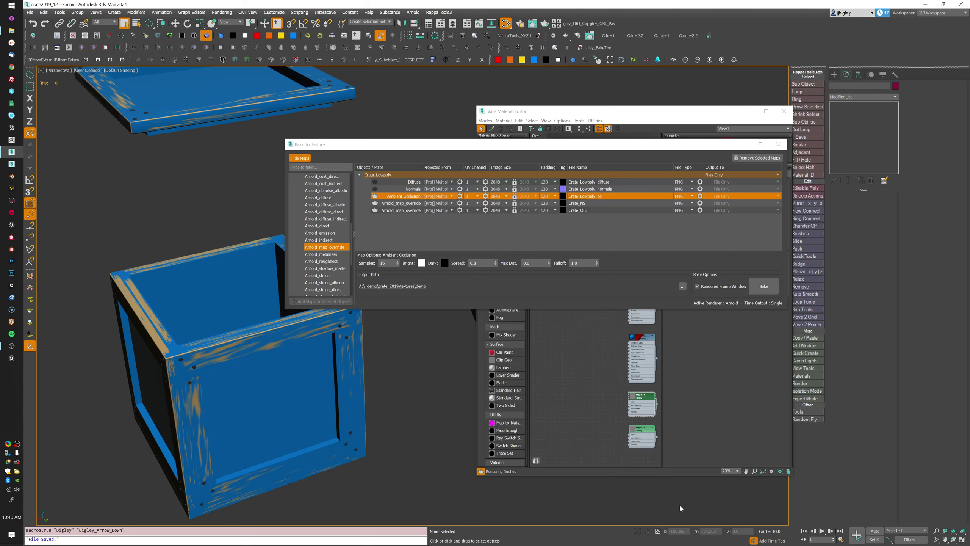
alt+middle_drag(425, 478, 433, 401)
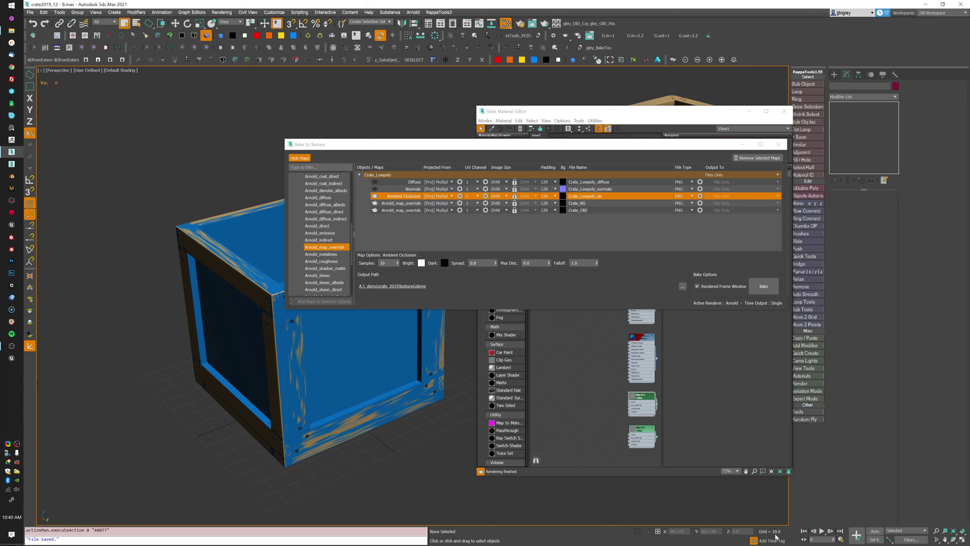
alt+middle_drag(343, 428, 405, 457)
scroll(405, 457, up, 5)
scroll(340, 427, down, 3)
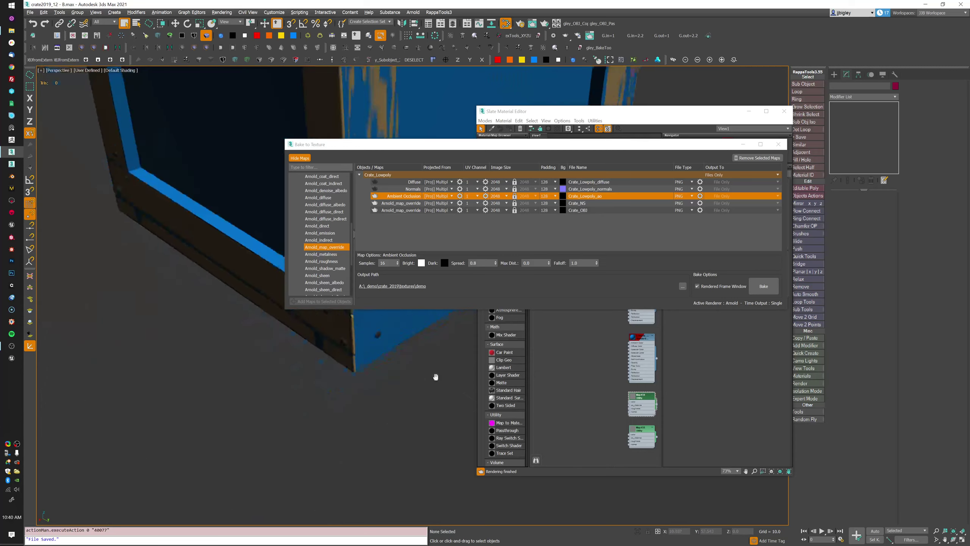
alt+middle_drag(411, 405, 385, 434)
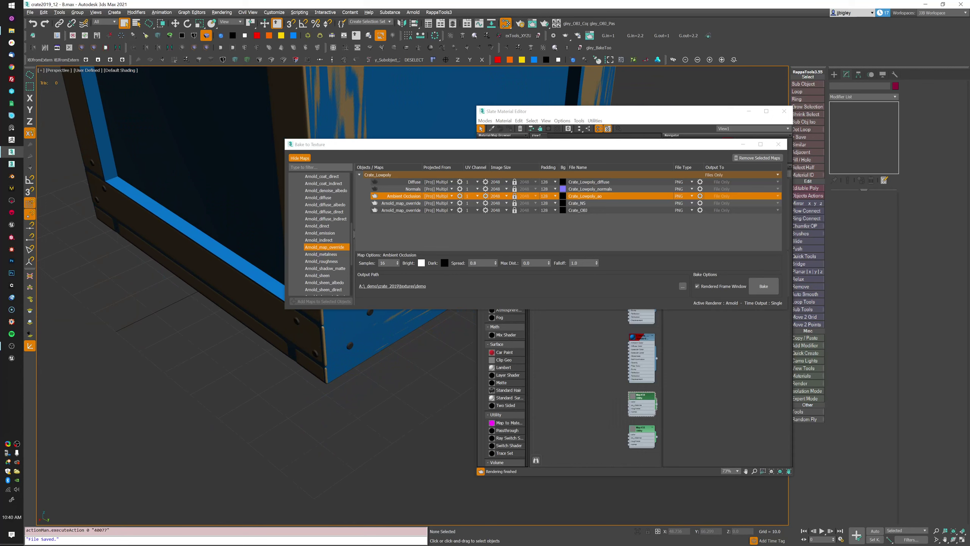
click(535, 262)
scroll(407, 406, down, 6)
click(535, 263)
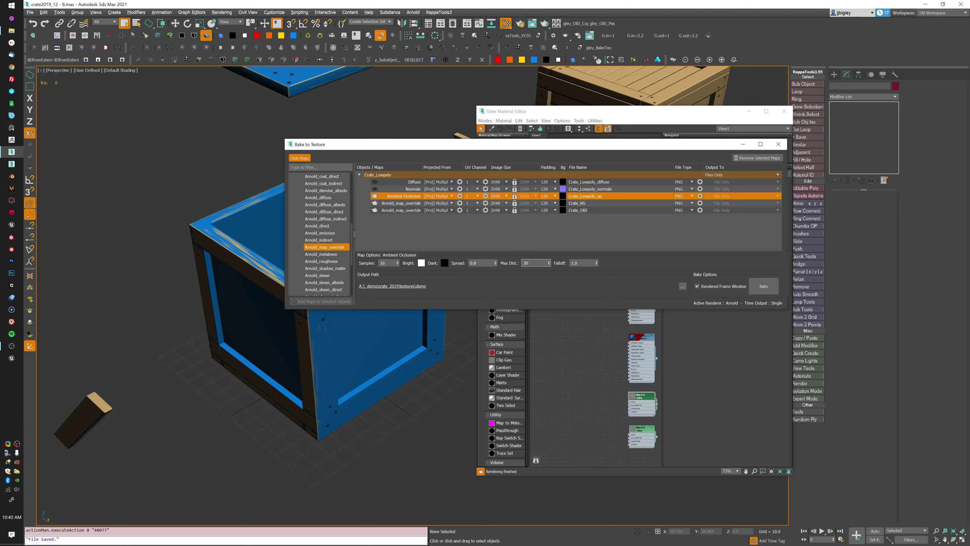
key(Return)
Set the Ambient Occlusion samples to 128 and bake the enabled maps again, overwriting the existing files.
click(389, 262)
click(767, 291)
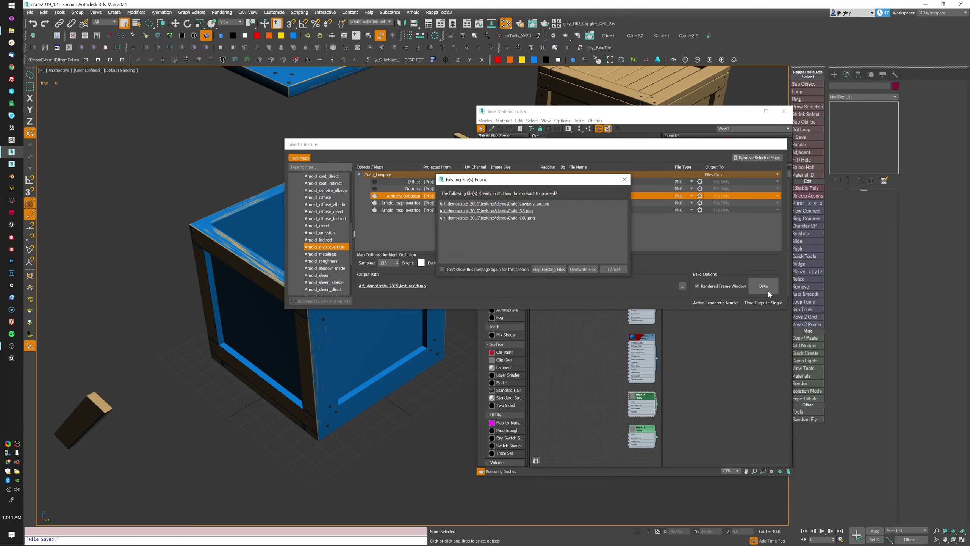
click(584, 270)
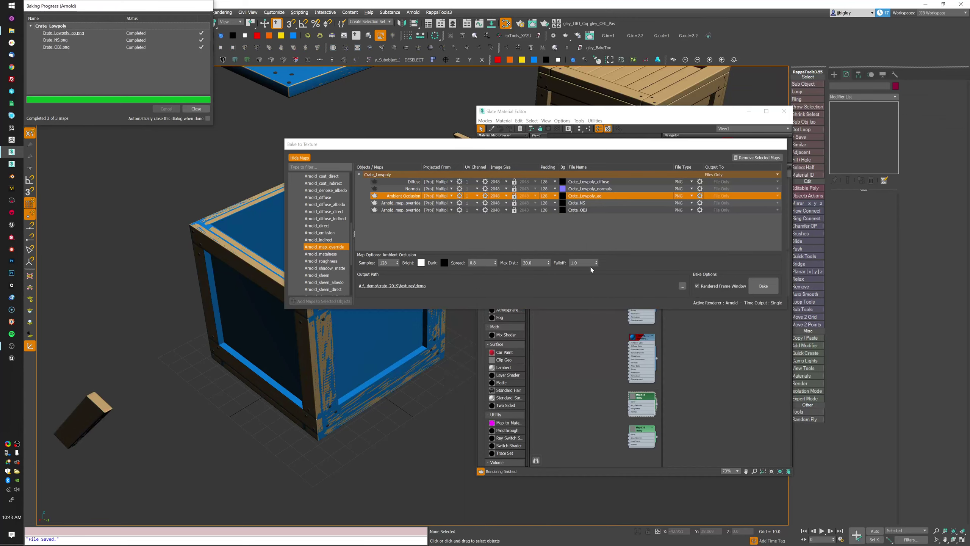
Inspect the rebaked Crate_Lowpoly_ao image up close, closing it and the baking progress window when done.
click(65, 34)
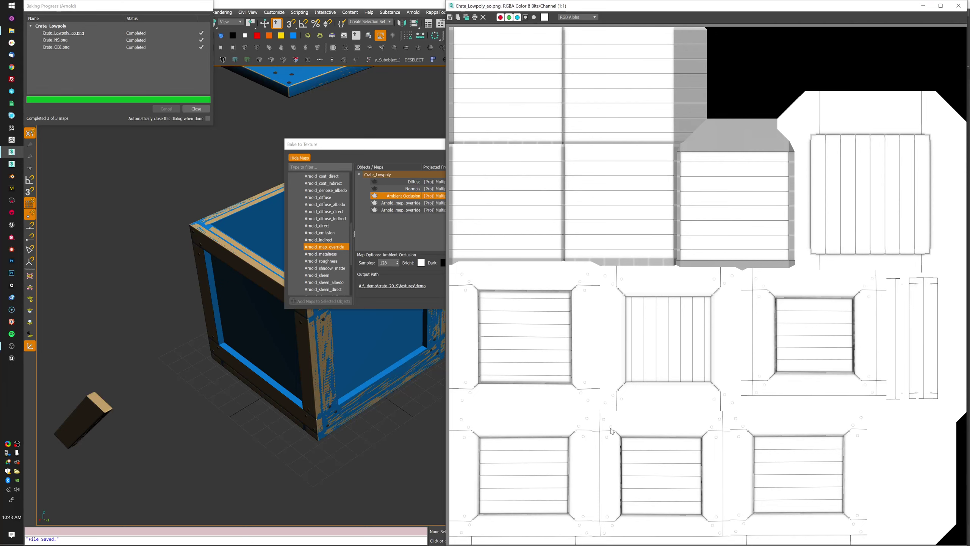
scroll(657, 321, up, 3)
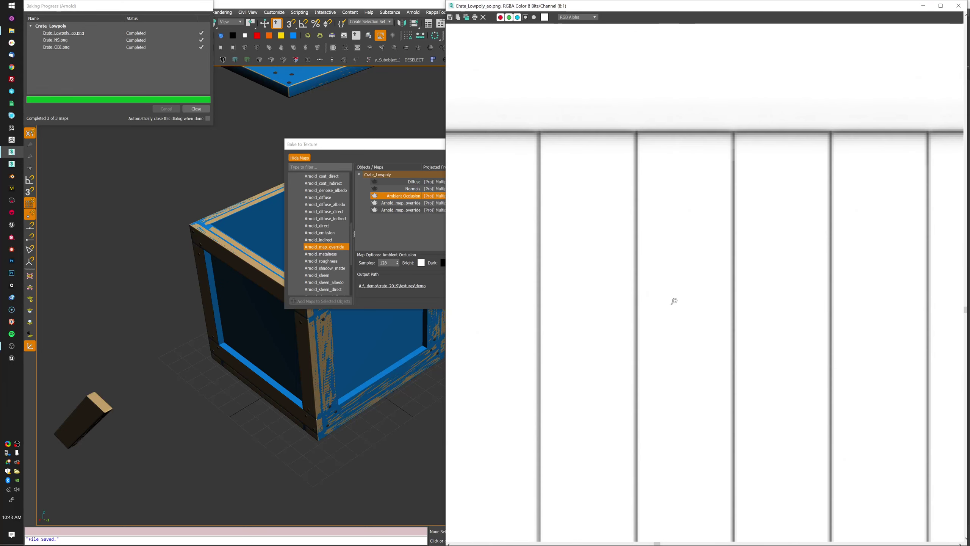
scroll(660, 312, down, 3)
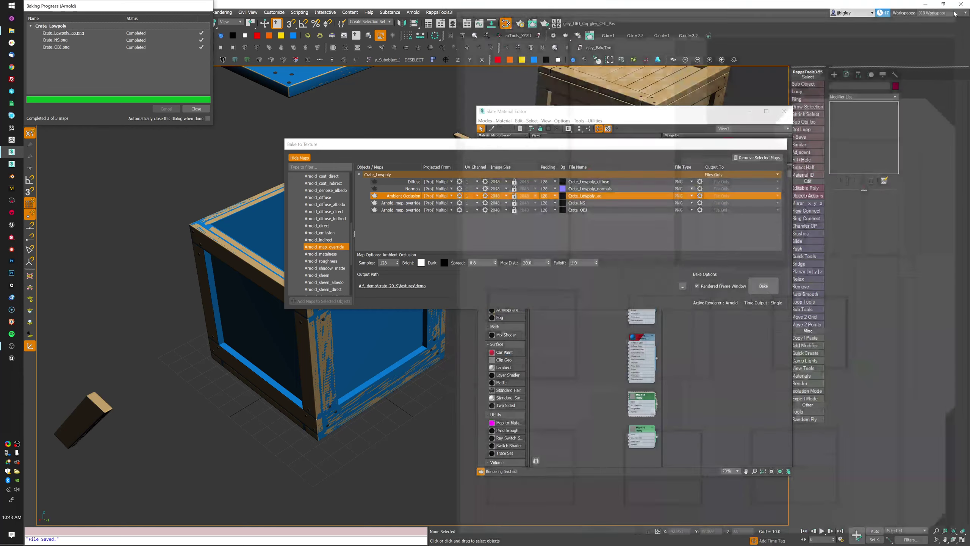
click(958, 5)
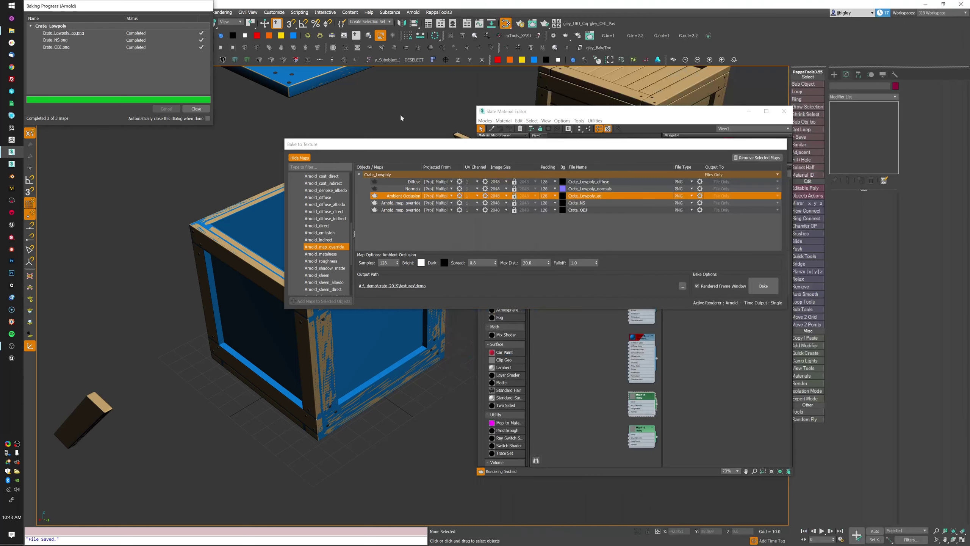
click(197, 109)
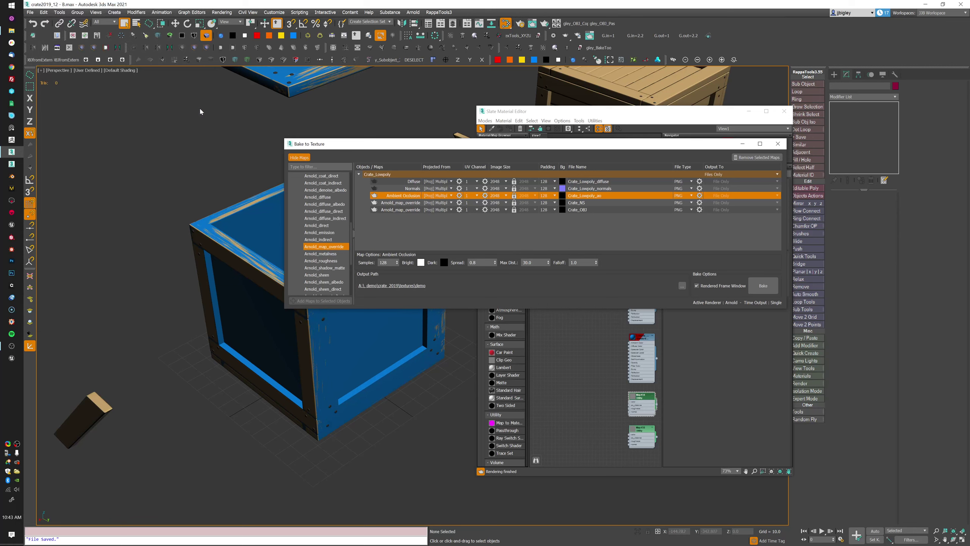
Disable baking of the Ambient Occlusion map and both Arnold_map_override maps.
click(375, 196)
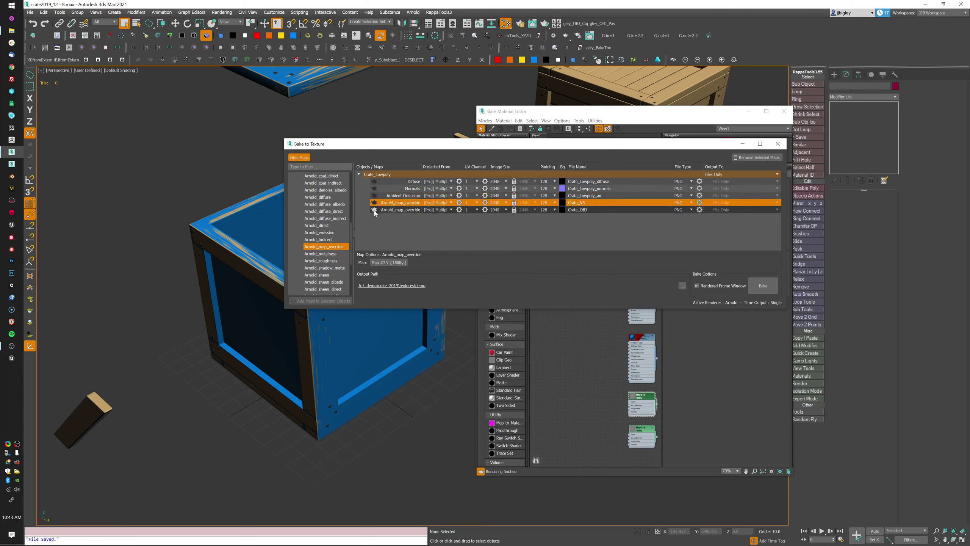
click(375, 211)
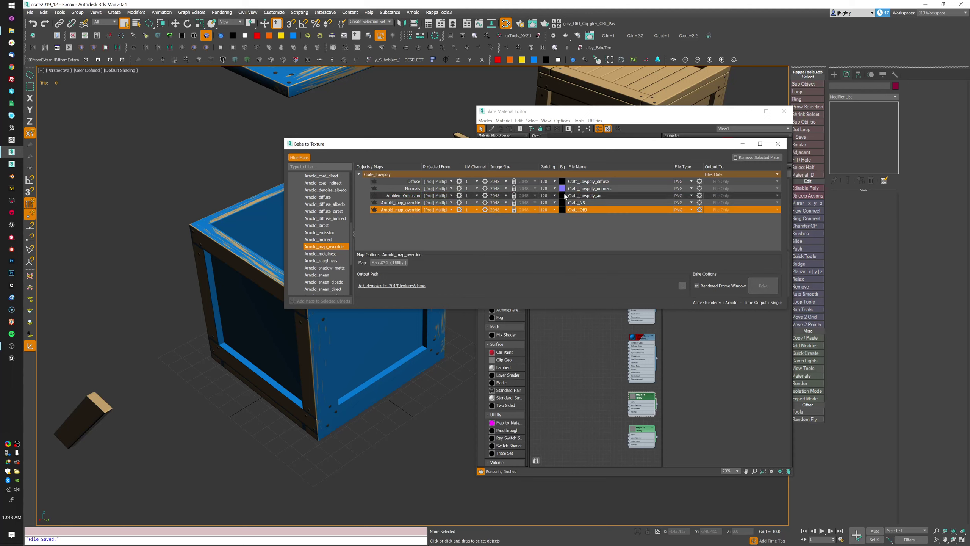
Switch the renderer from Arnold to Scanline Renderer in the render setup.
click(228, 12)
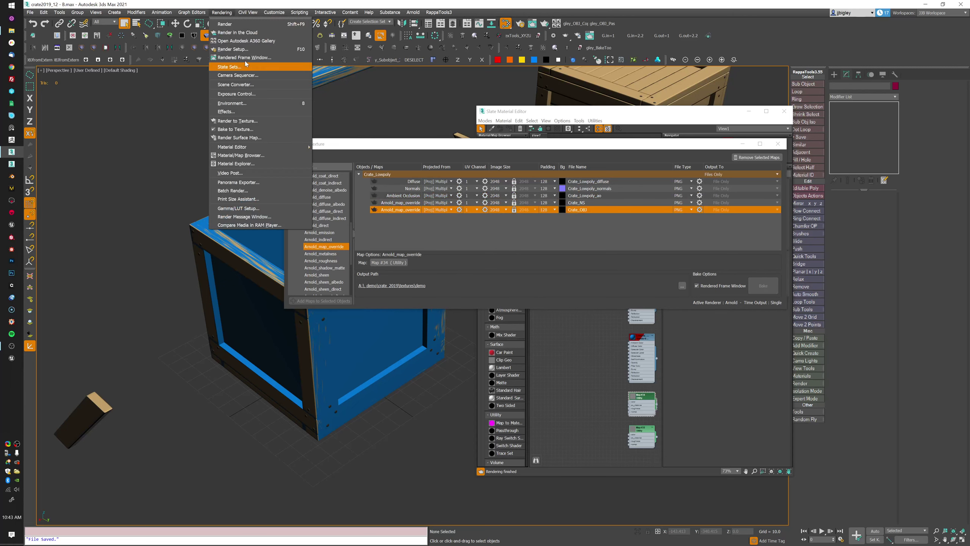
click(249, 49)
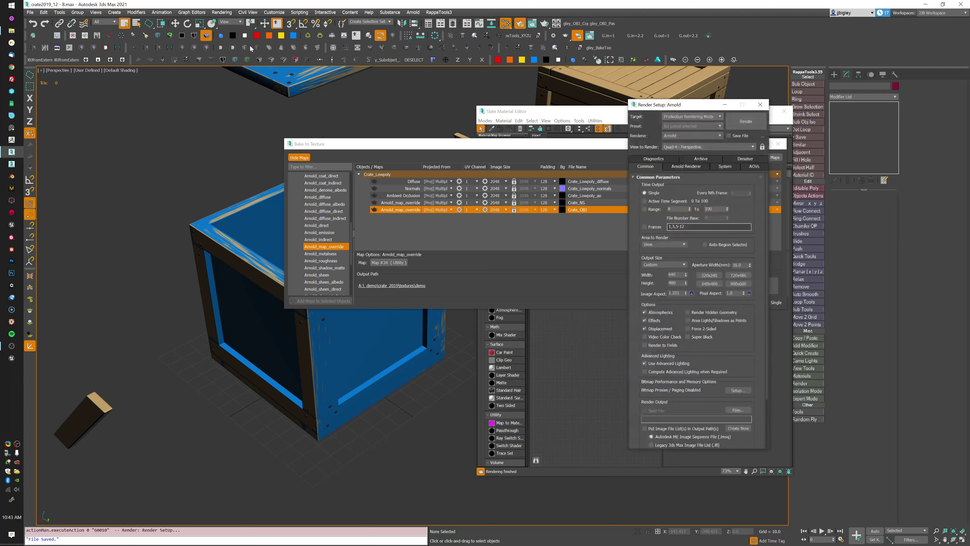
click(707, 136)
click(680, 158)
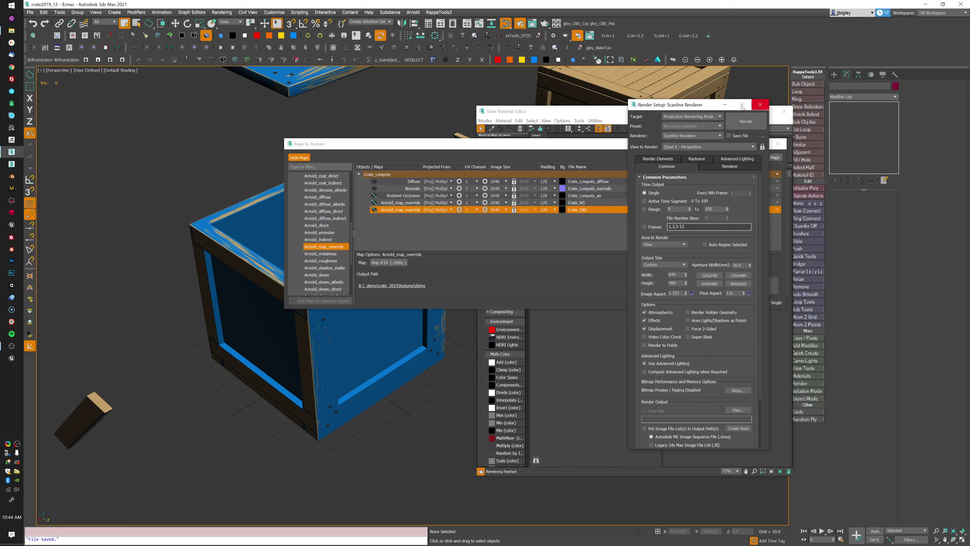
click(760, 104)
Minimize the Bake to Texture and Slate Material Editor windows and hide the Crate_Lowpoly object.
click(742, 144)
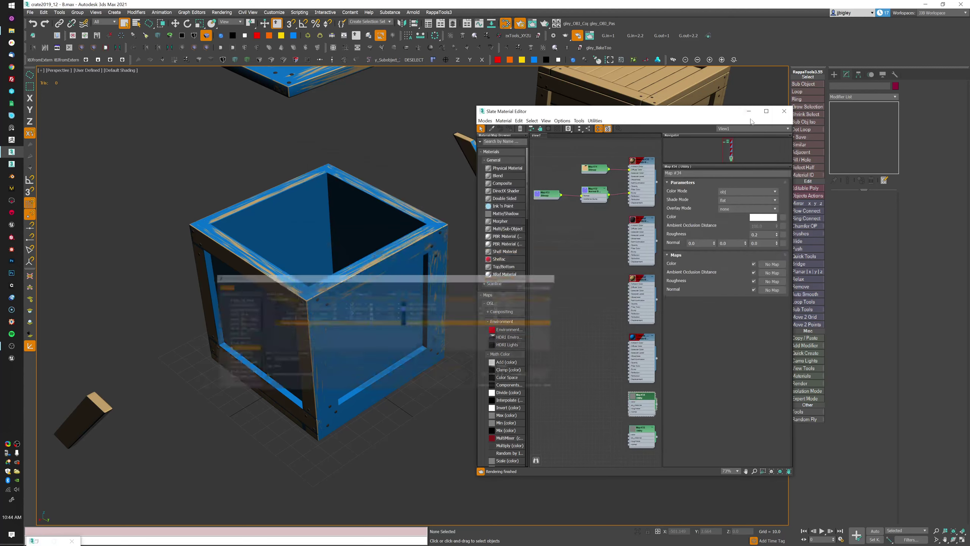
click(749, 111)
middle_drag(532, 319, 565, 317)
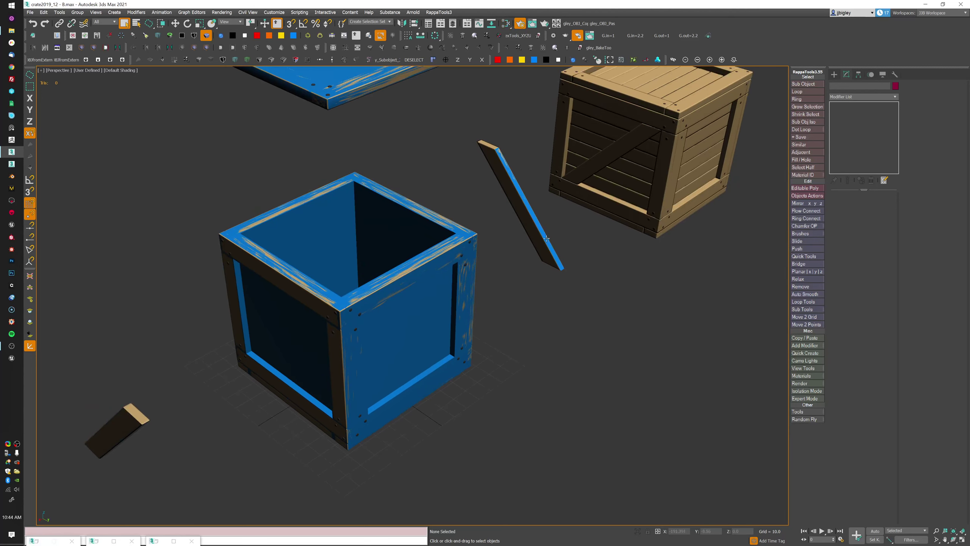
click(542, 239)
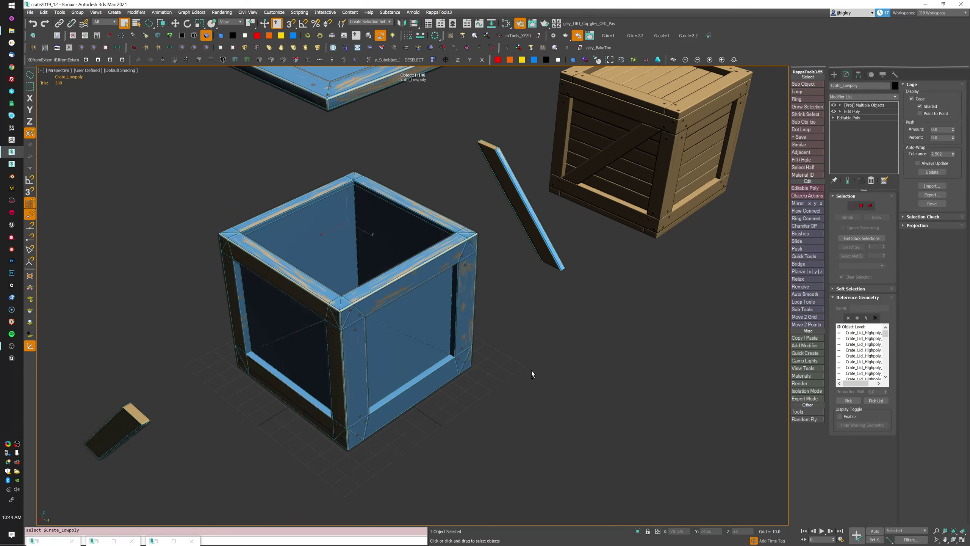
key(h)
scroll(542, 357, down, 3)
scroll(533, 346, down, 4)
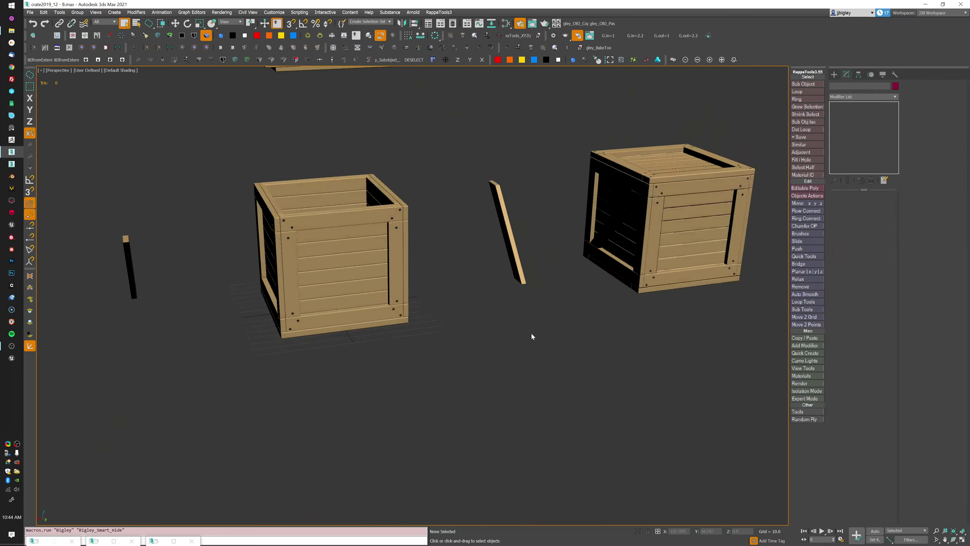
Turn off the Edit Poly modifier on the high-poly crate to bring its exploded parts back together.
click(527, 287)
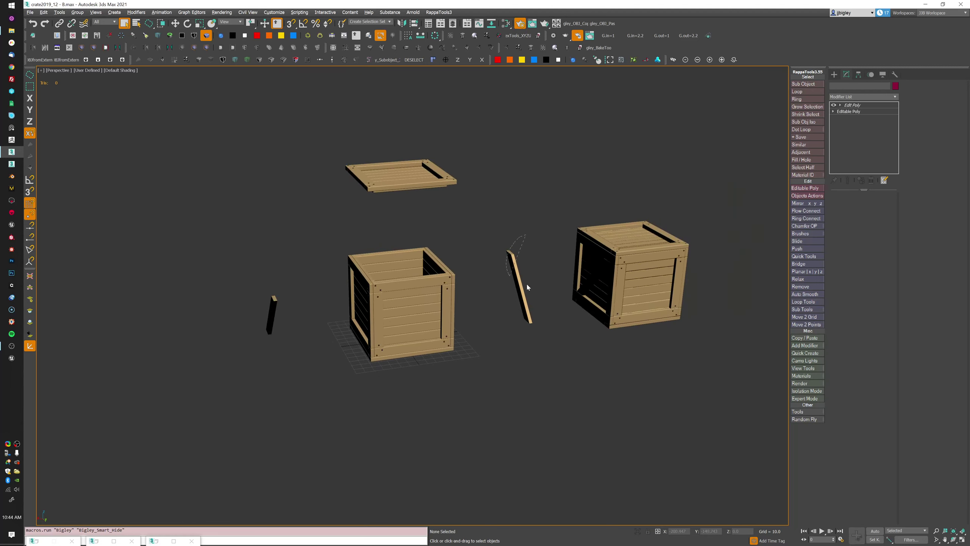
click(527, 287)
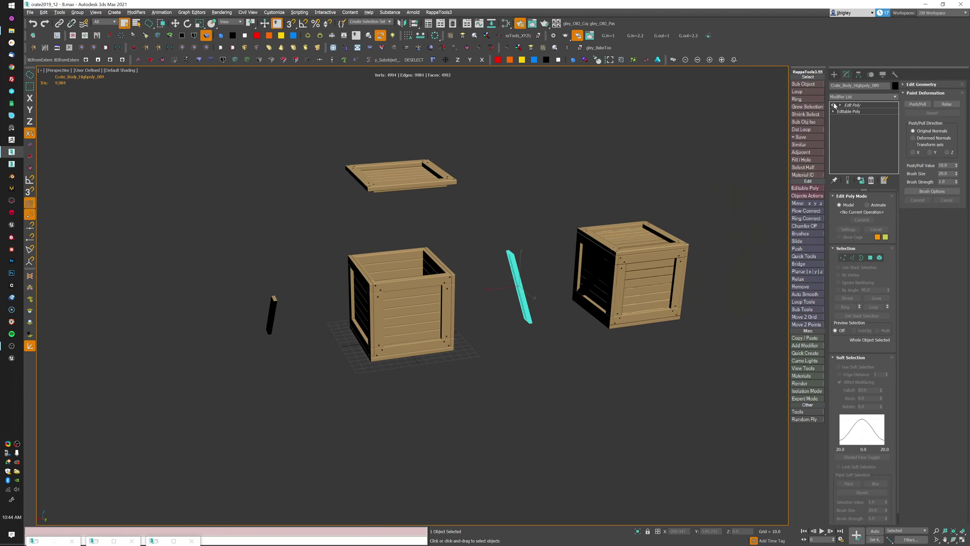
click(834, 105)
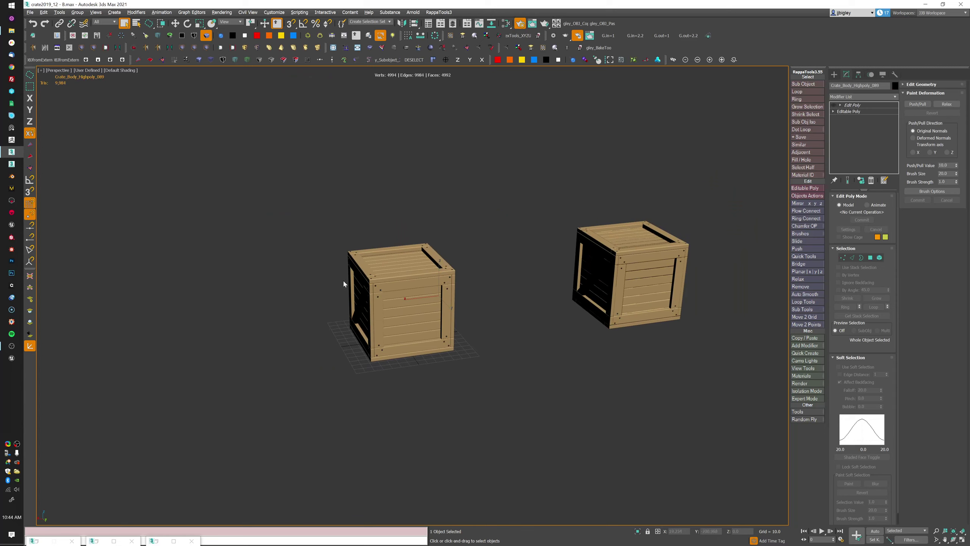
Unhide Crate_Lowpoly and turn off its Edit Poly modifier to bring its exploded parts back together.
key(alt+h)
key(q)
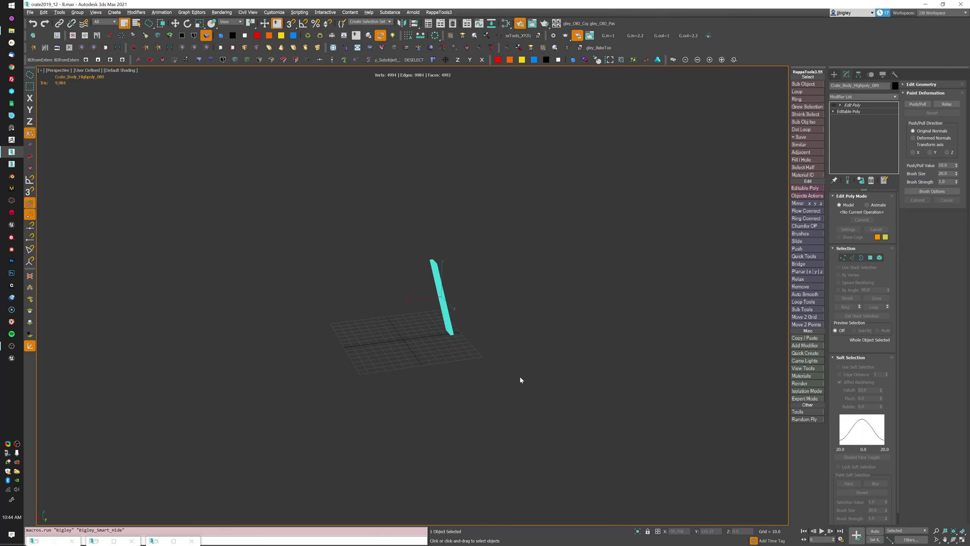
click(574, 421)
key(alt+h)
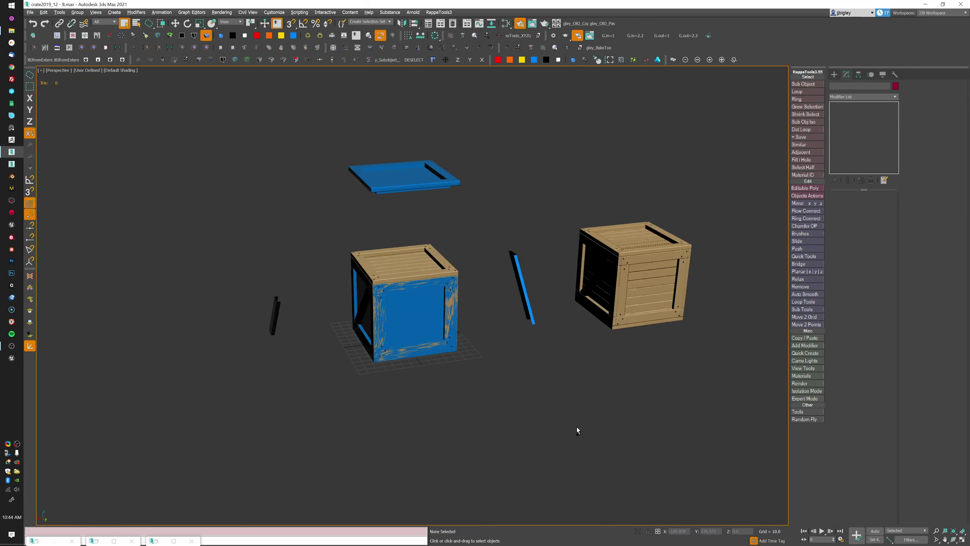
click(430, 314)
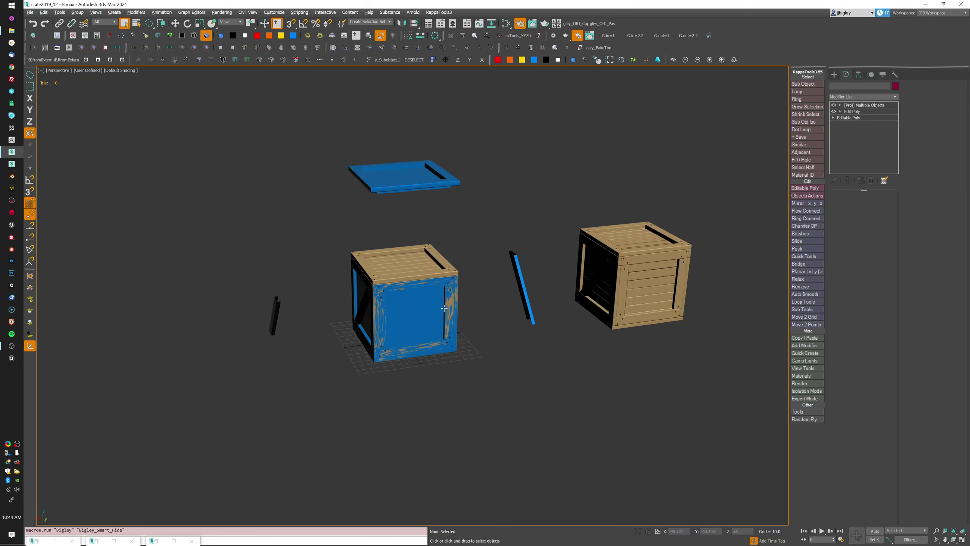
click(834, 111)
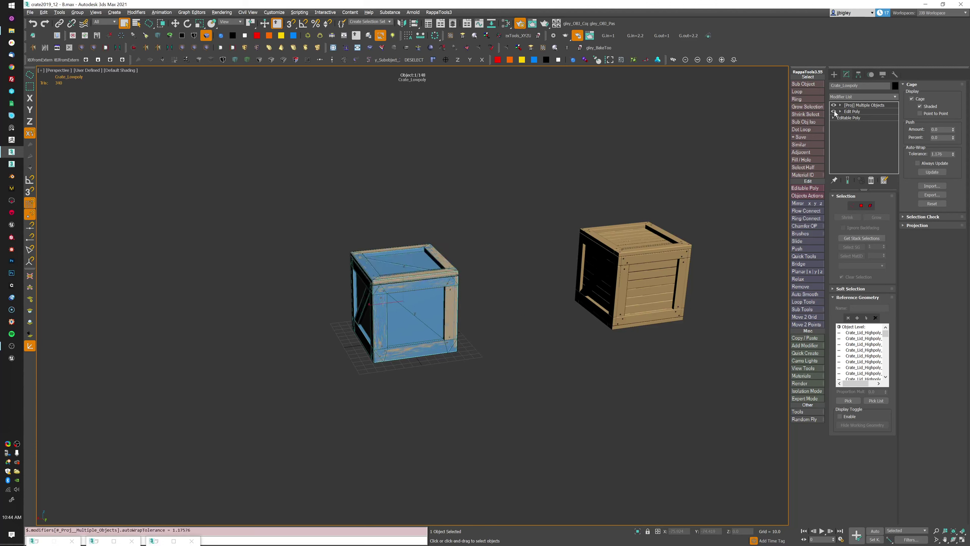
Hide the low-poly crate and select all the high-poly crate pieces left in its place.
alt+middle_drag(497, 340, 511, 330)
scroll(512, 331, up, 3)
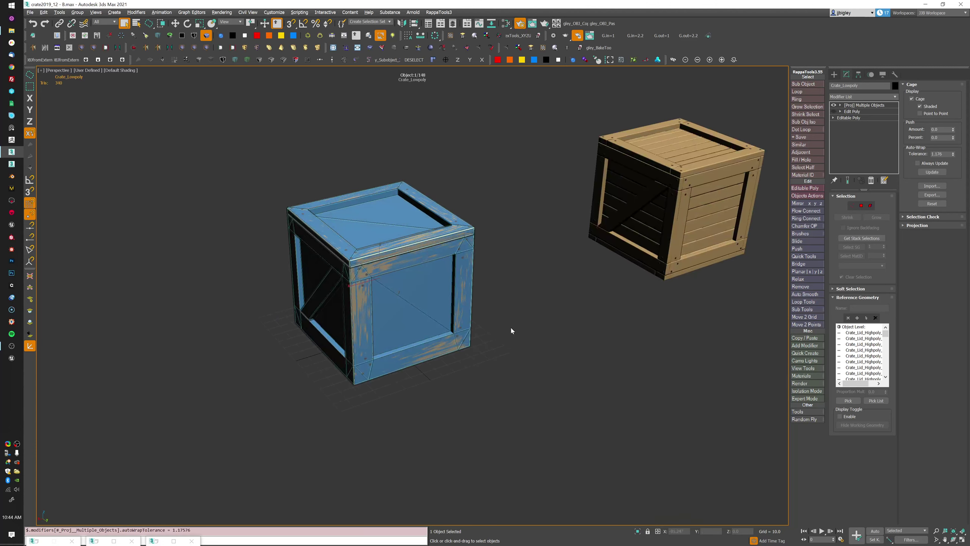
click(498, 268)
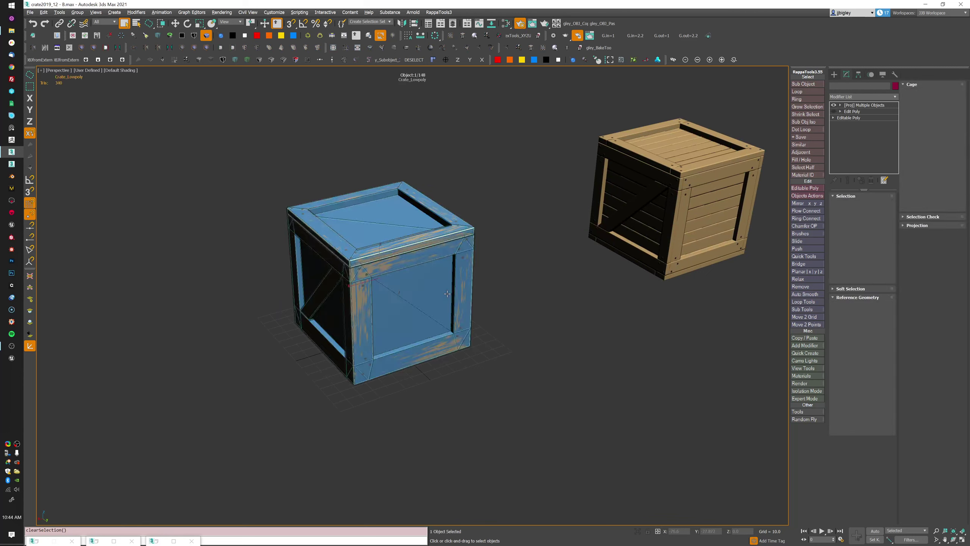
key(h)
alt+middle_drag(447, 293, 483, 273)
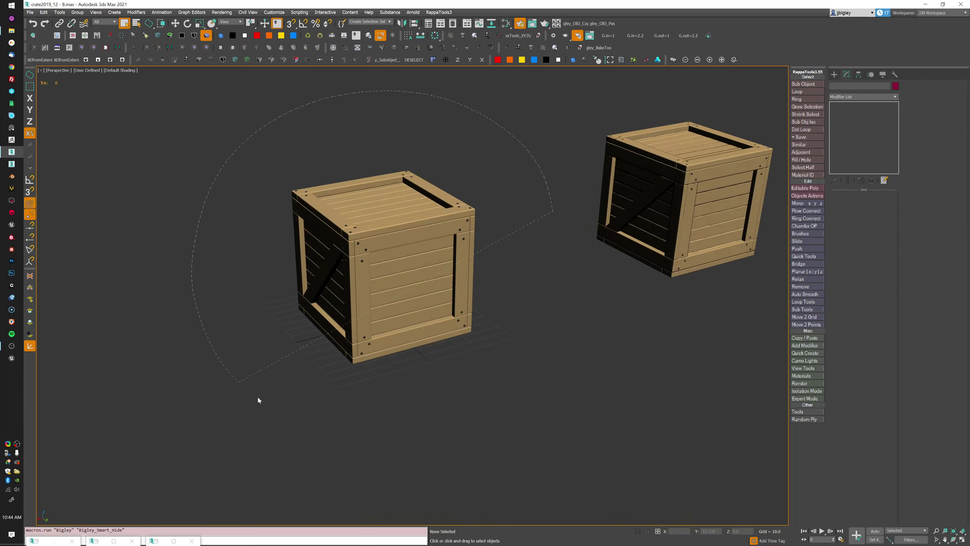
drag(258, 398, 481, 124)
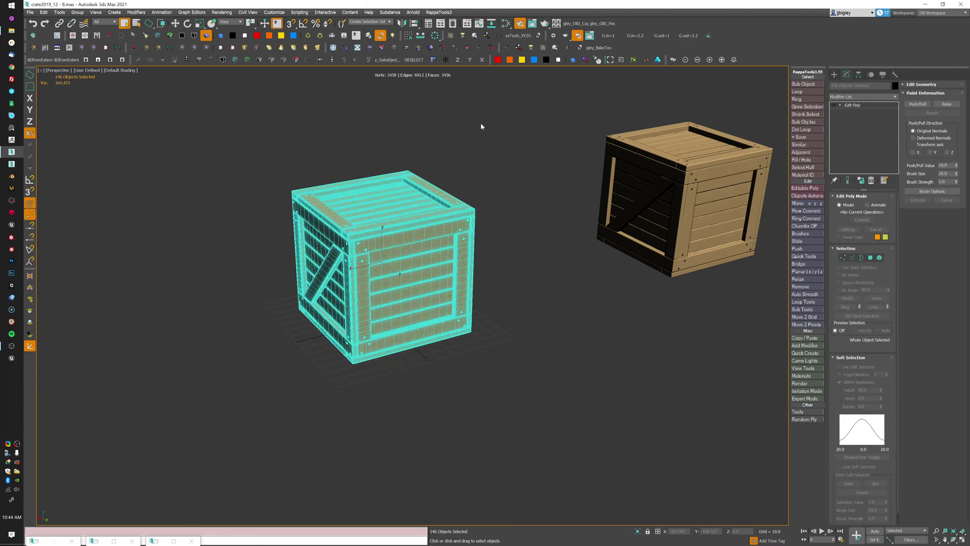
alt+middle_drag(480, 126, 471, 373)
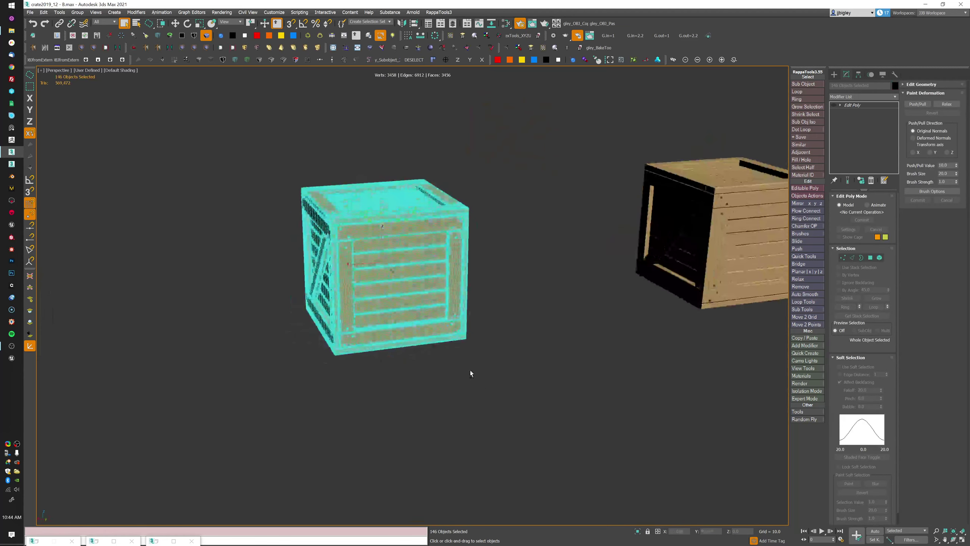
Add a UVW Map modifier to the selected high-poly crate pieces.
click(895, 97)
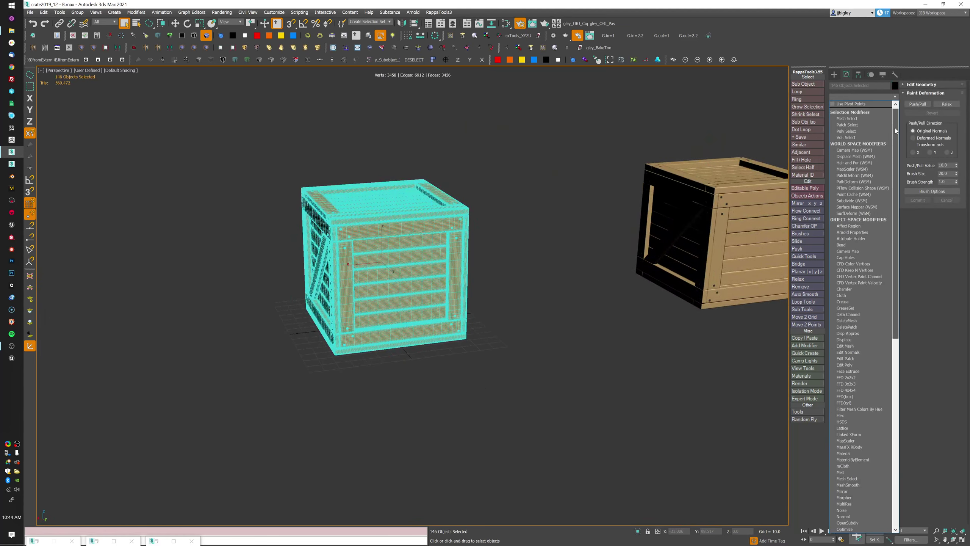
drag(894, 130, 896, 350)
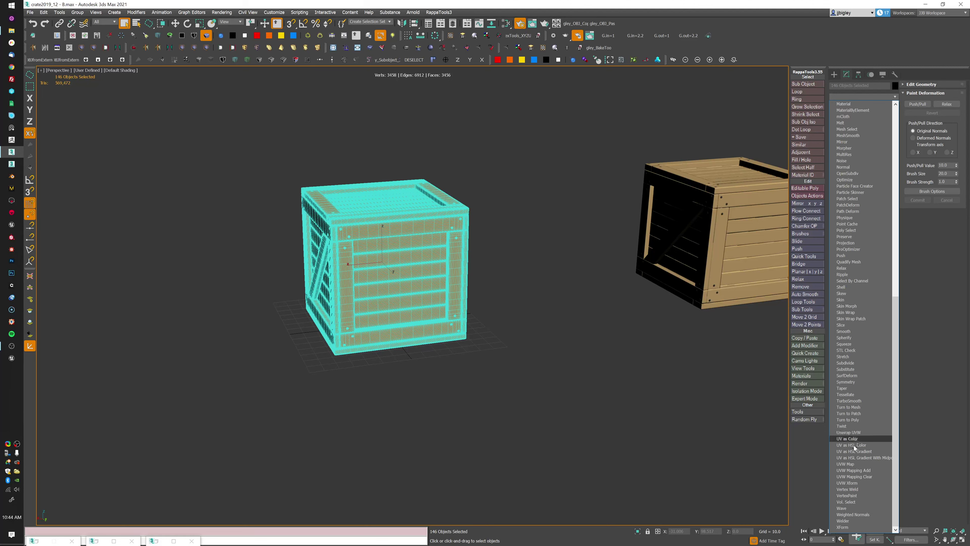
click(847, 467)
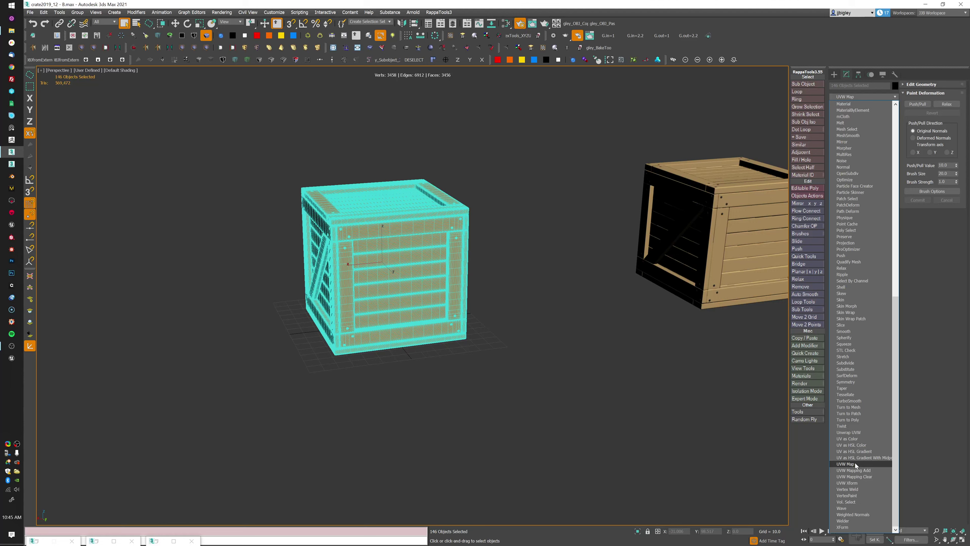
click(855, 464)
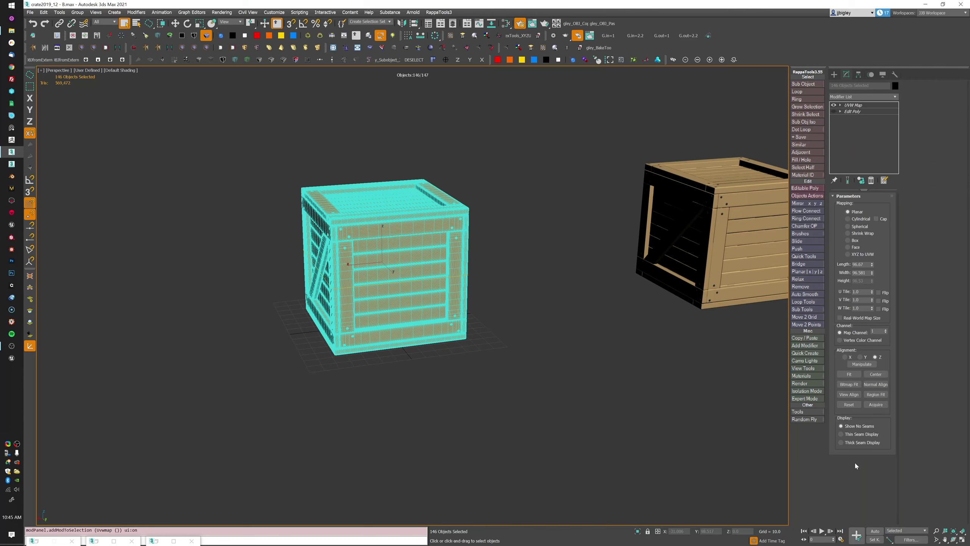
middle_drag(522, 308, 571, 331)
scroll(470, 316, up, 1)
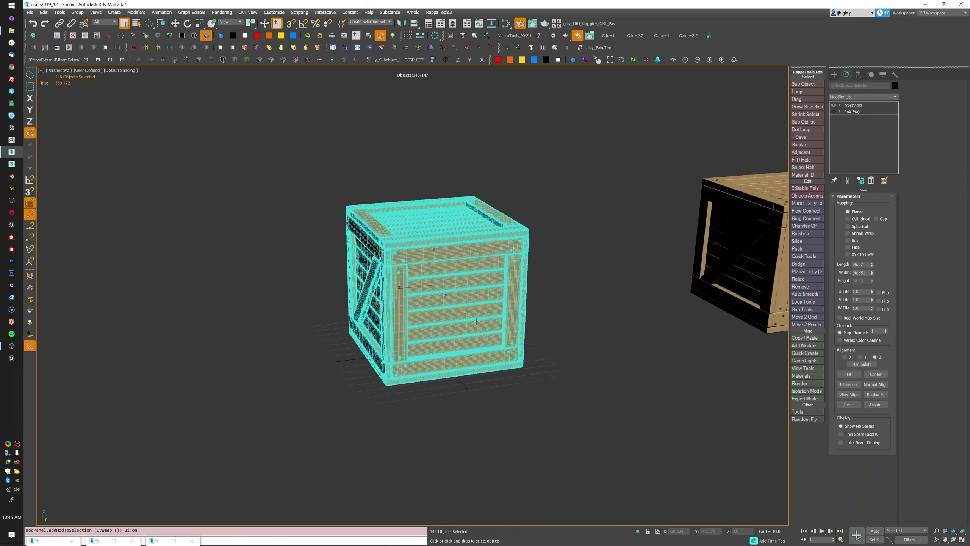
Turn off the edge display and set the planar UVW Map's alignment axis to Y.
key(F4)
scroll(547, 335, up, 3)
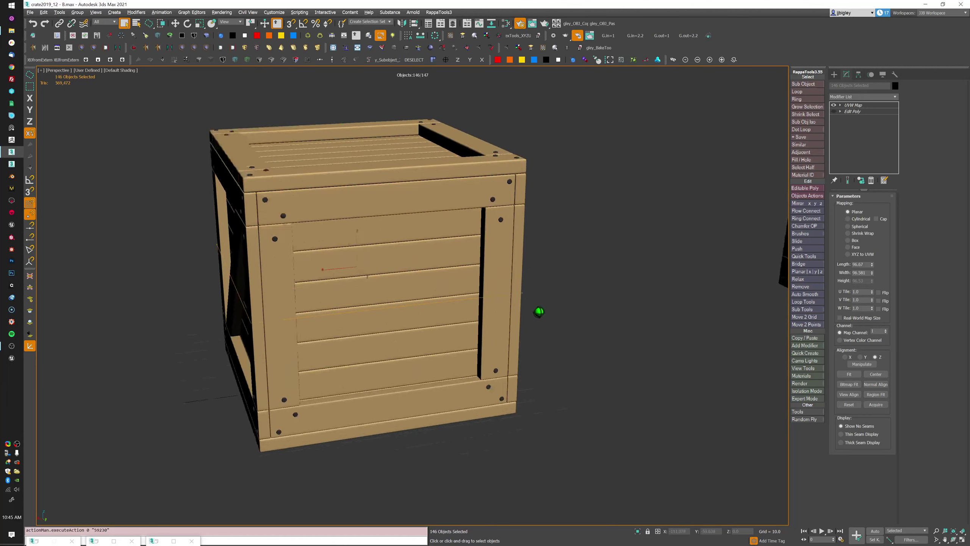
alt+middle_drag(539, 311, 519, 317)
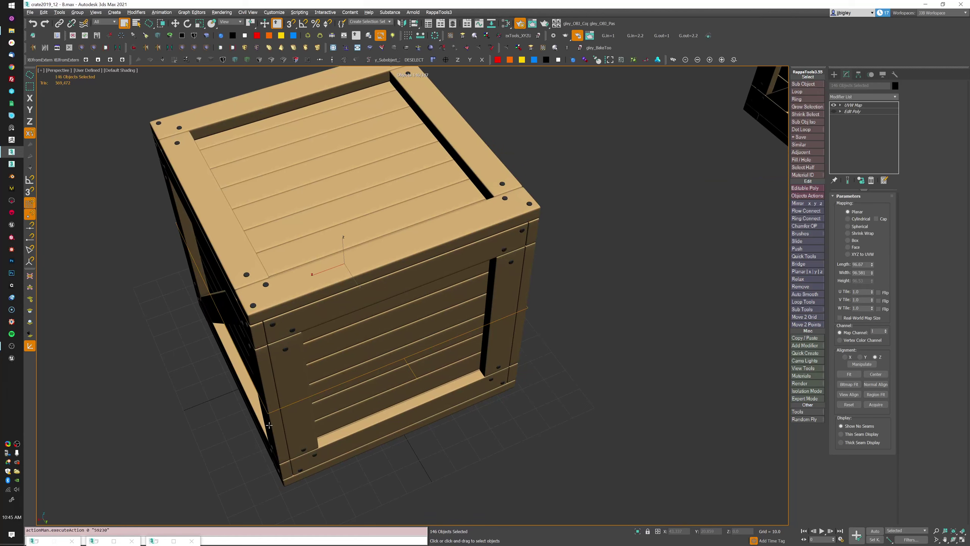
alt+middle_drag(540, 365, 542, 332)
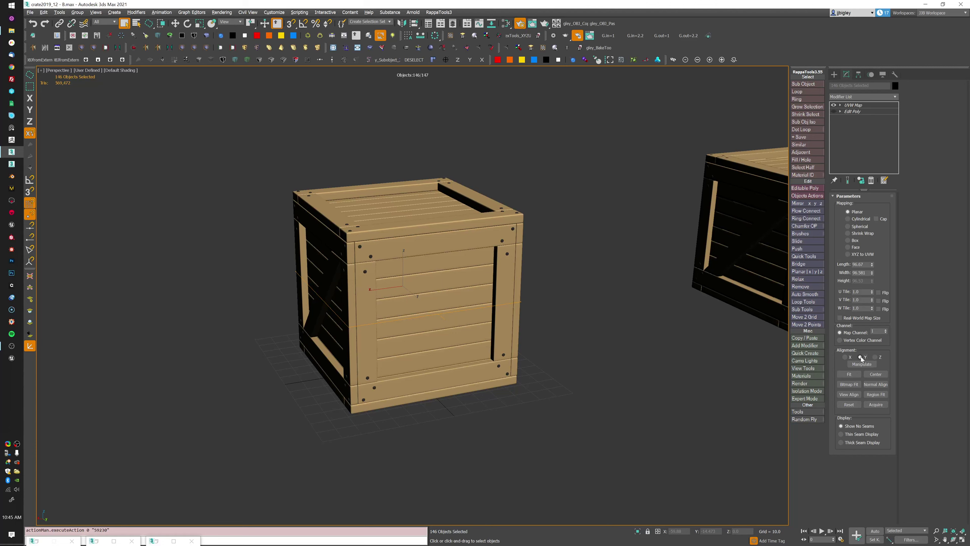
click(861, 357)
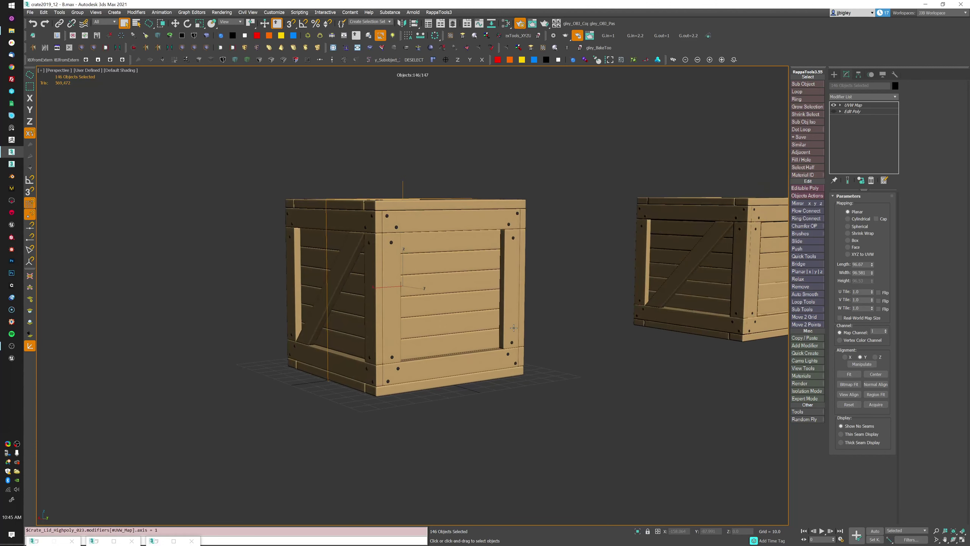
mouse_move(521, 254)
alt+middle_down()
mouse_move(502, 264)
mouse_move(463, 244)
mouse_move(516, 257)
alt+middle_up()
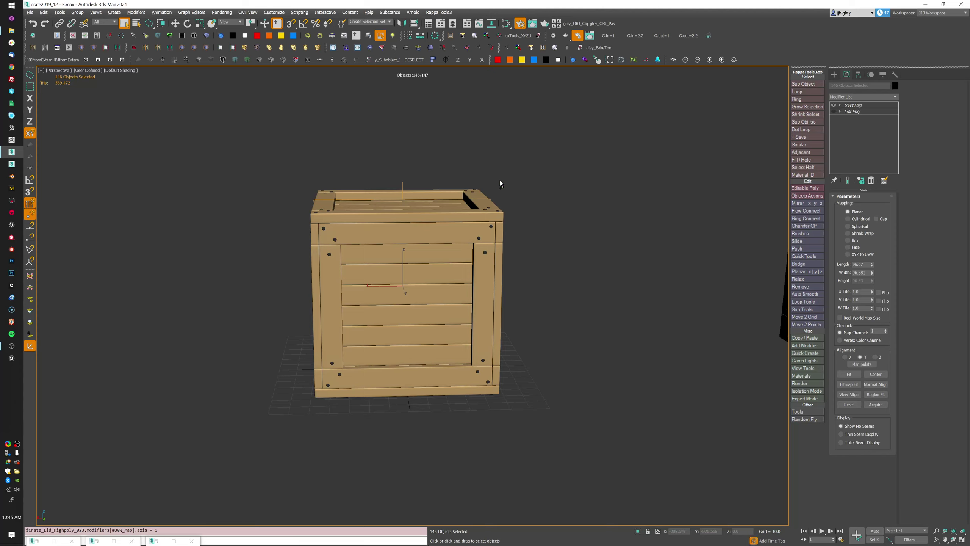
scroll(501, 178, up, 3)
mouse_move(499, 178)
alt+middle_down()
mouse_move(496, 170)
mouse_move(503, 196)
alt+middle_up()
alt+middle_drag(697, 321, 645, 339)
Try the UVW Map with U, V and W tiling set to 1.1.
drag(864, 292, 856, 292)
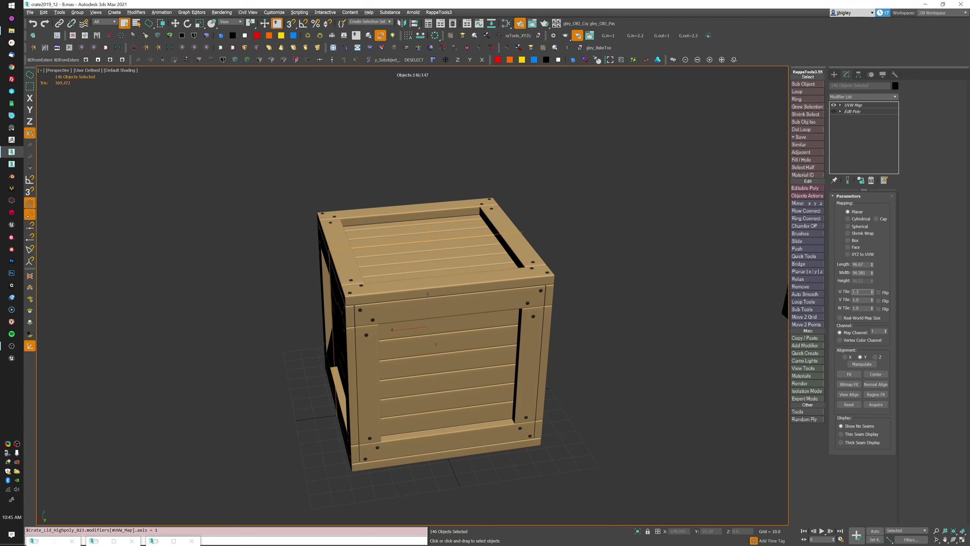
text(1)
key(Tab)
text(1.1)
key(Tab)
key(Return)
alt+middle_drag(648, 358, 476, 305)
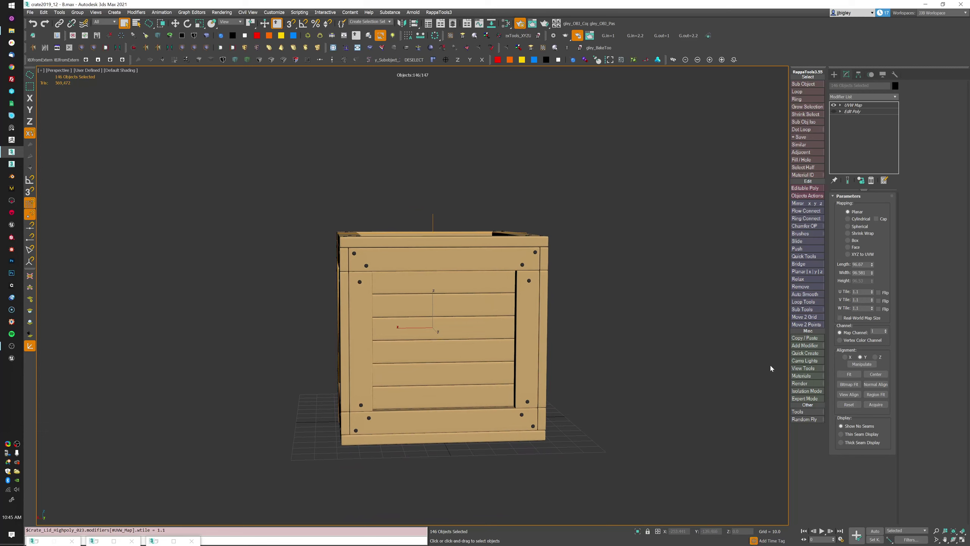
Try a U tiling of 2.1, and return the U, V and W tiling to 1.
click(861, 291)
key(BackSpace)
key(BackSpace)
key(BackSpace)
text(2.1)
key(Return)
double_click(862, 292)
key(Tab)
text(1)
key(Tab)
text(1)
Scale the UVW Map gizmo up uniformly by a small amount so it extends slightly past the crate.
click(841, 105)
key(w)
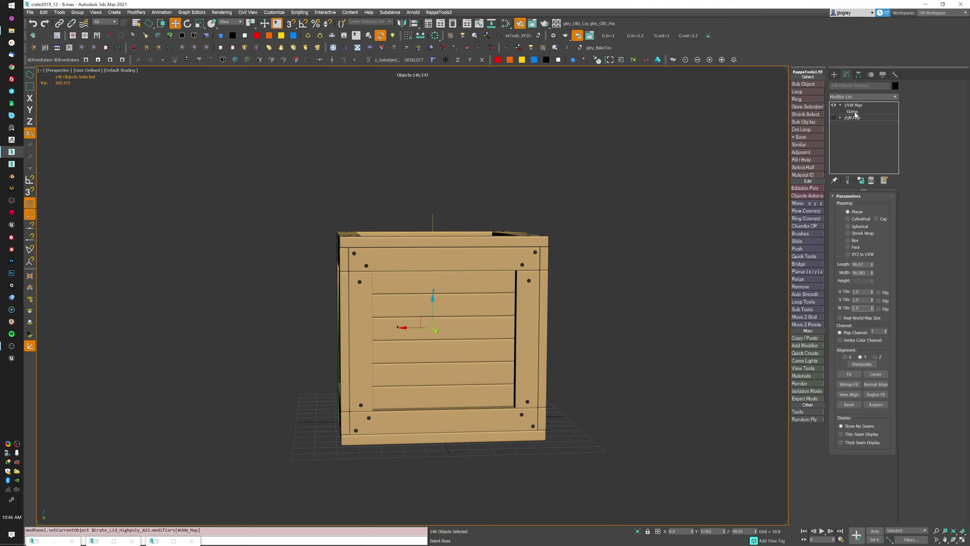
click(853, 111)
scroll(587, 302, up, 1)
scroll(587, 302, up, 2)
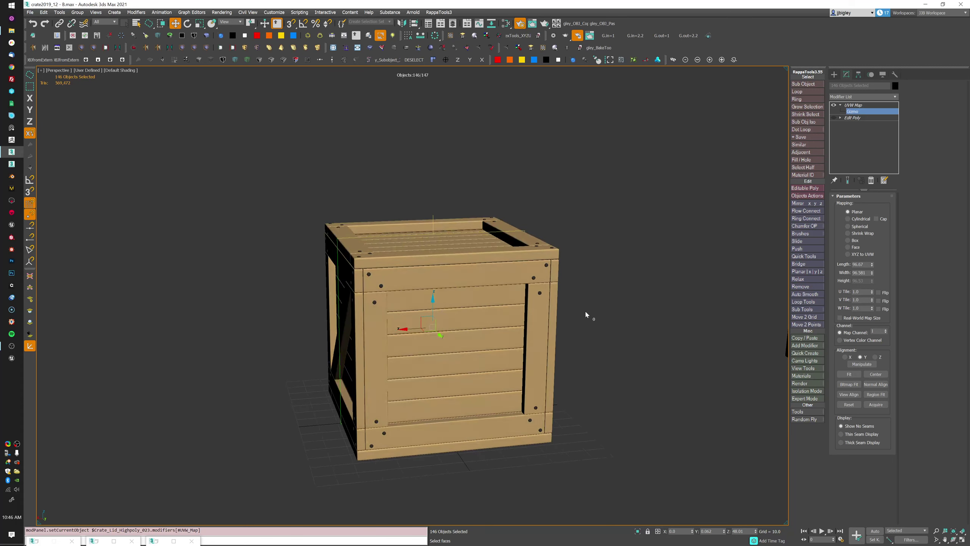
middle_drag(586, 313, 586, 316)
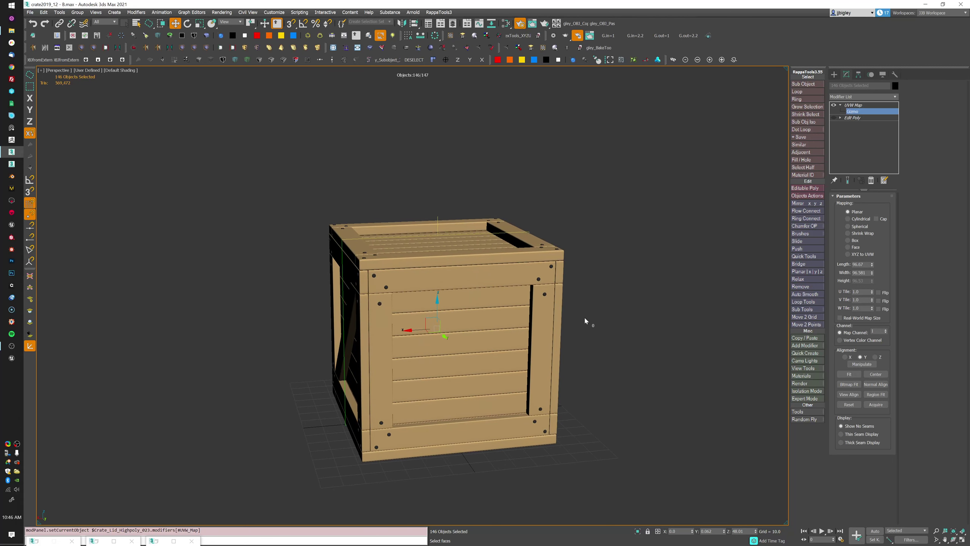
key(e)
key(r)
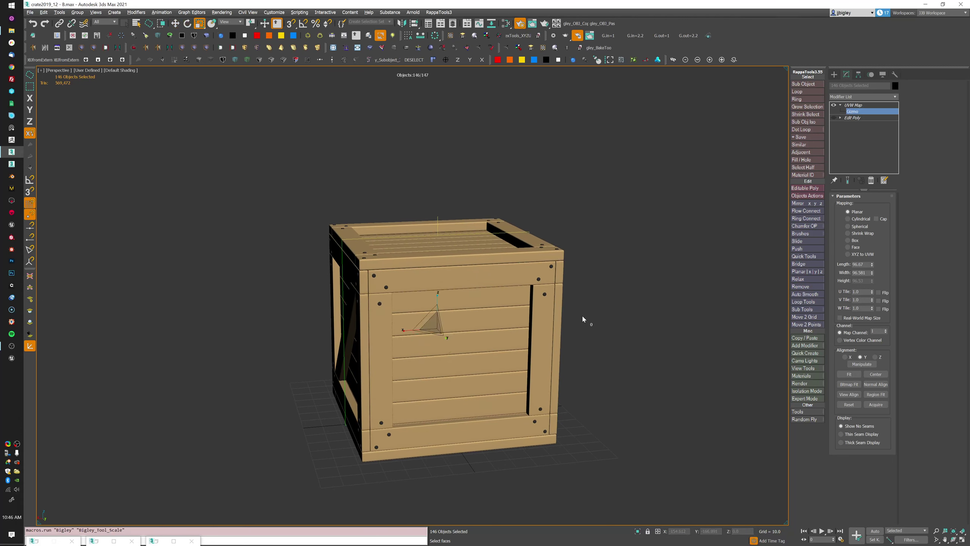
alt+middle_drag(583, 316, 588, 315)
alt+middle_drag(432, 298, 423, 297)
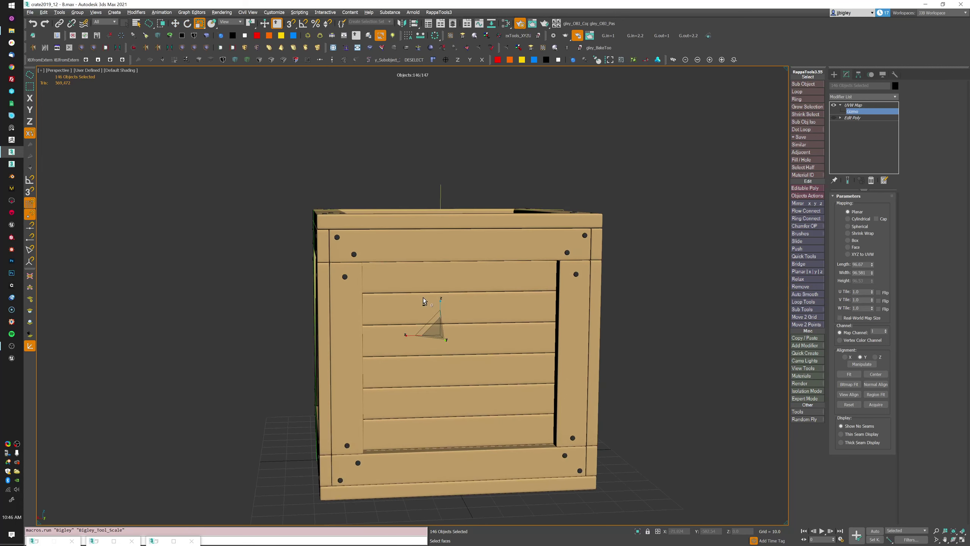
drag(436, 329, 437, 329)
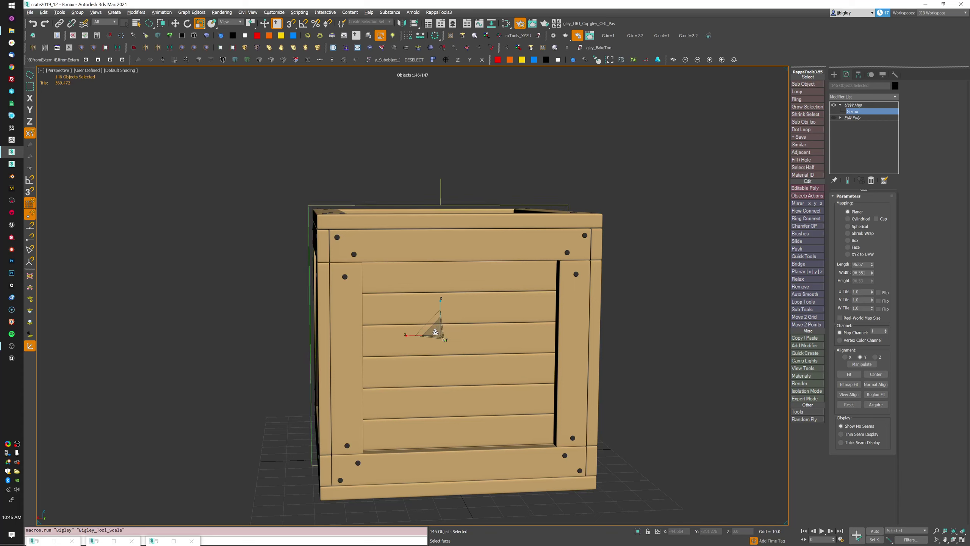
alt+middle_drag(699, 335, 748, 356)
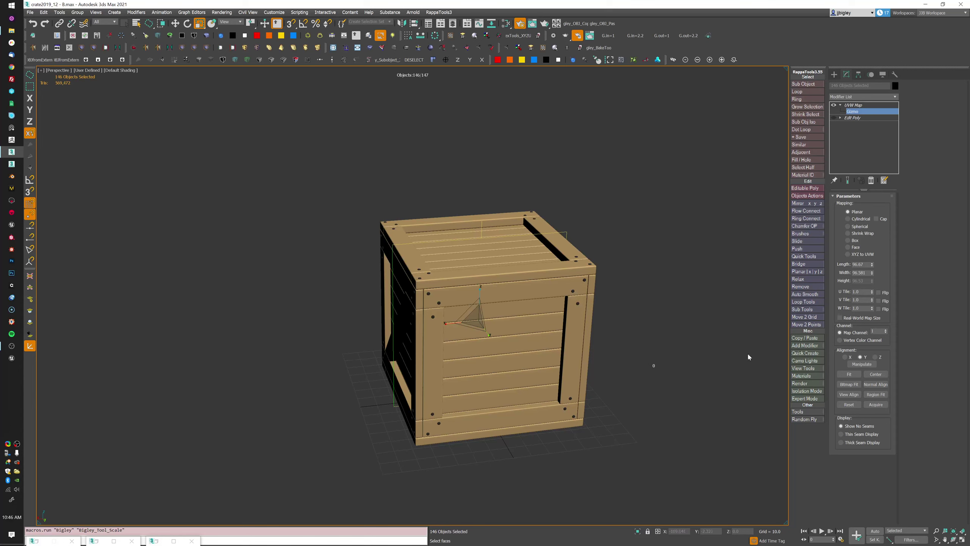
Set the UVW Map modifier's map channel to 7.
double_click(876, 331)
text(7)
key(Return)
alt+middle_drag(680, 316, 652, 299)
Open the Slate Material Editor and bring the hp_wood material node into view.
key(m)
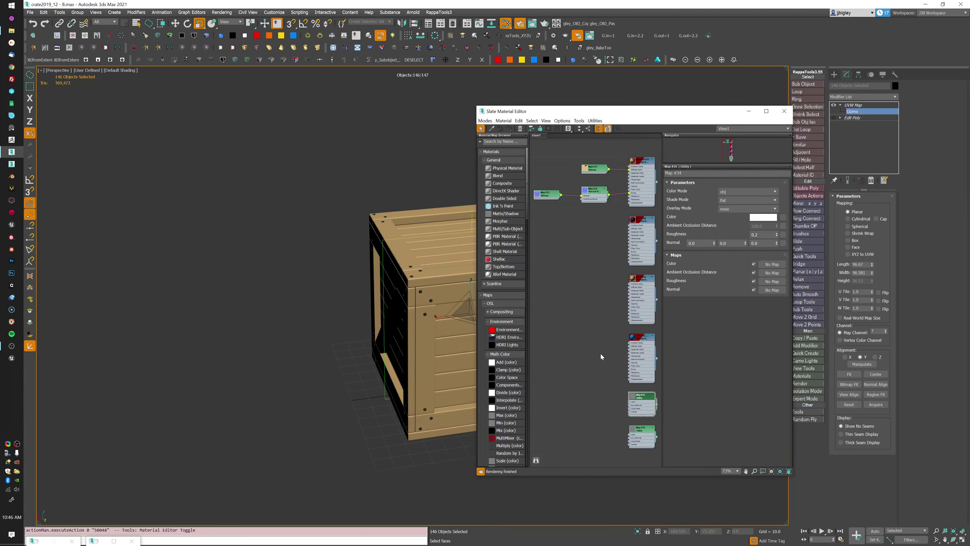
middle_drag(600, 354, 576, 350)
scroll(602, 321, up, 2)
middle_drag(618, 287, 643, 260)
Try duplicating the hp_wood material, and delete the copied node.
mouse_move(648, 240)
shift+mouse_down()
mouse_move(569, 301)
mouse_move(564, 288)
shift+mouse_up()
double_click(568, 292)
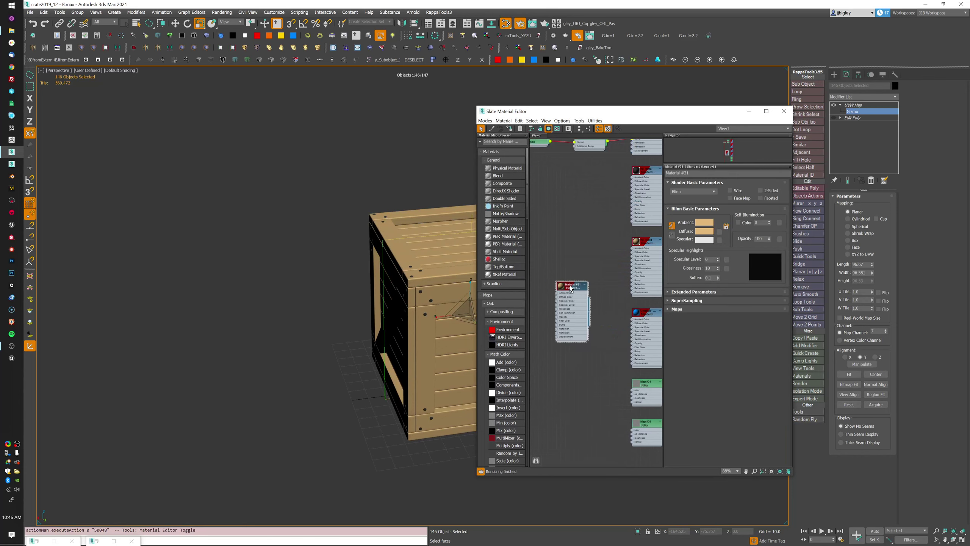
key(z)
scroll(618, 275, up, 3)
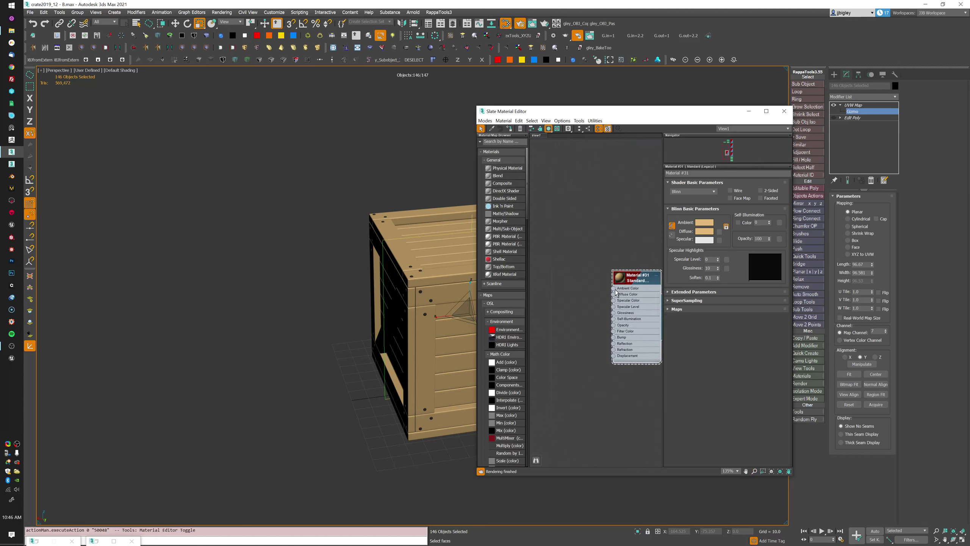
drag(613, 294, 576, 256)
click(645, 263)
drag(643, 275, 608, 276)
key(Delete)
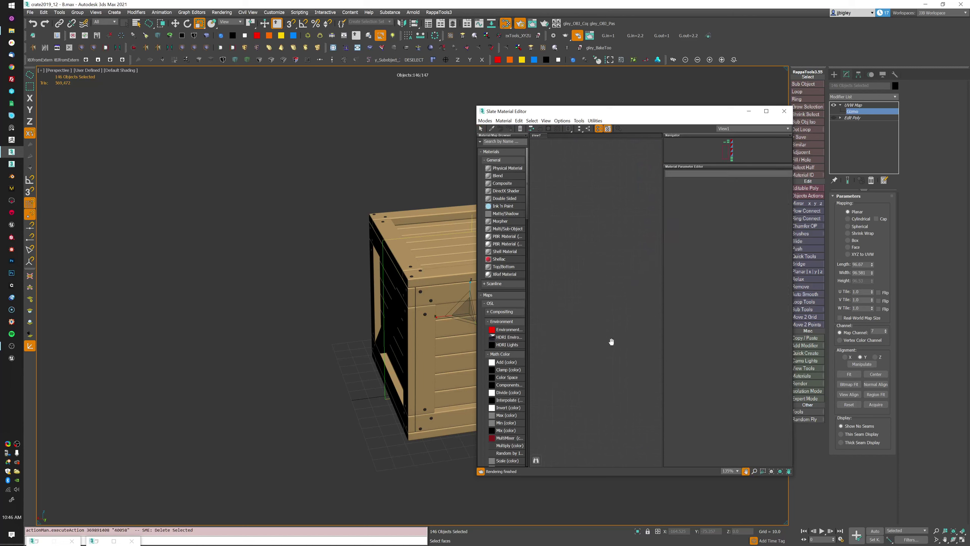
Duplicate the hp_wood material as a separate Standard material node and open the copy's parameters.
key(z)
click(627, 253)
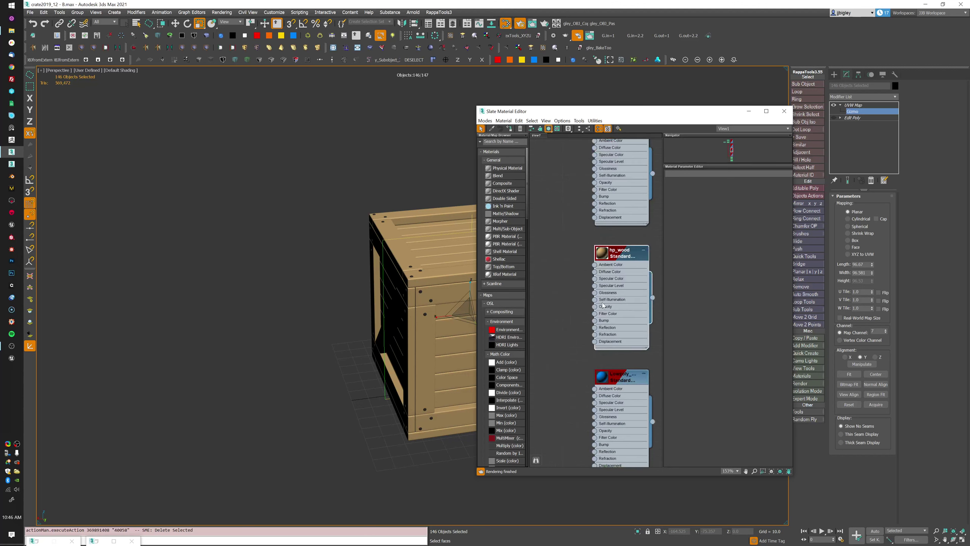
double_click(640, 253)
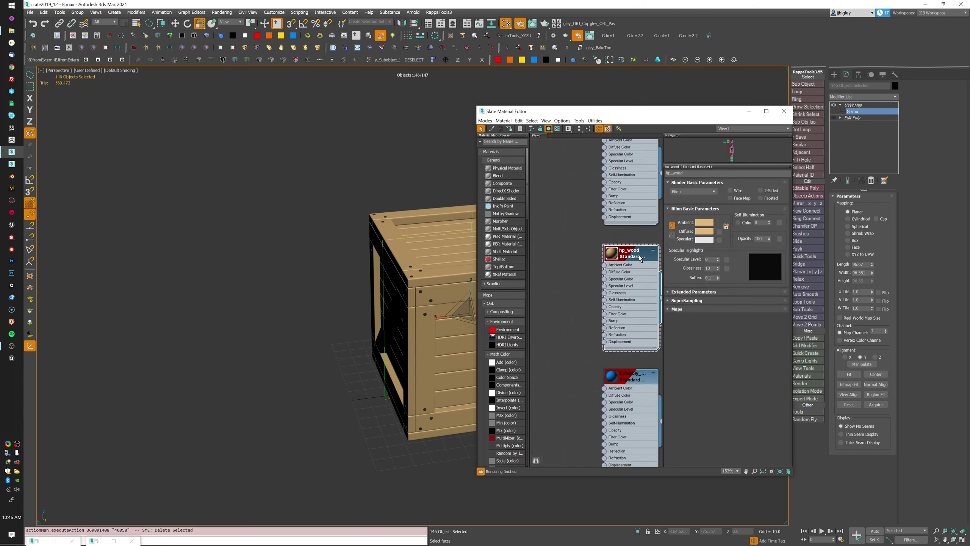
middle_drag(620, 253, 613, 254)
scroll(566, 343, down, 2)
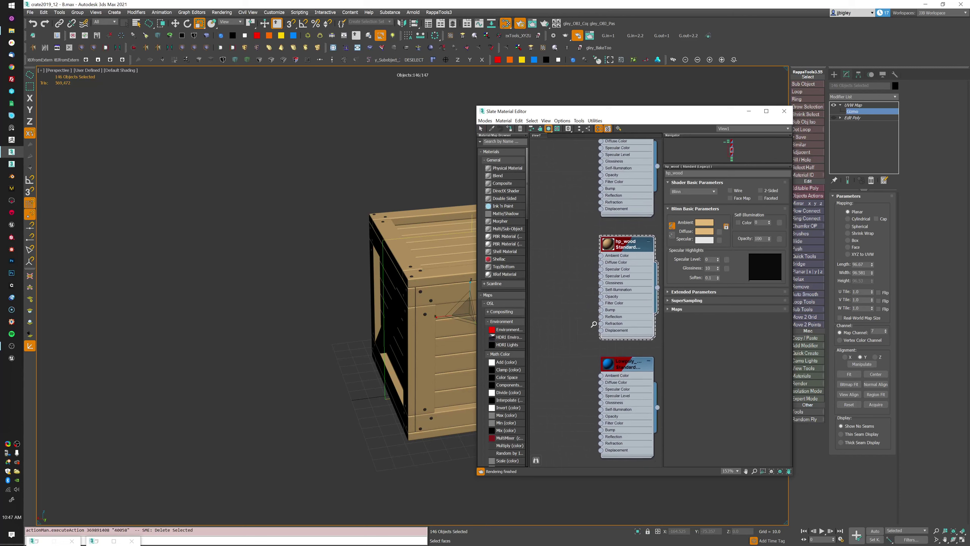
middle_drag(585, 343, 626, 323)
key(ctrl+z)
click(565, 271)
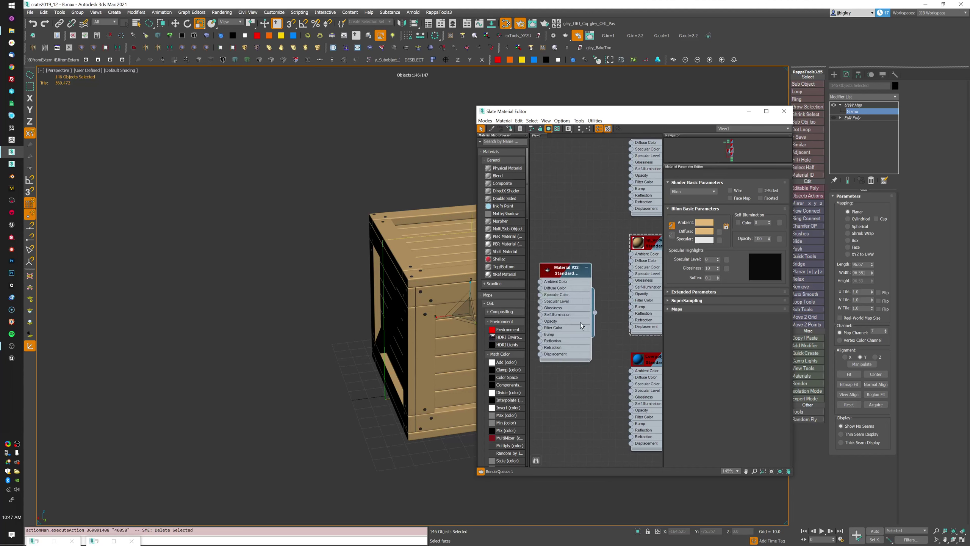
Rename the copied Standard material to g and assign a Gradient Ramp map to its diffuse colour.
middle_drag(565, 275, 611, 263)
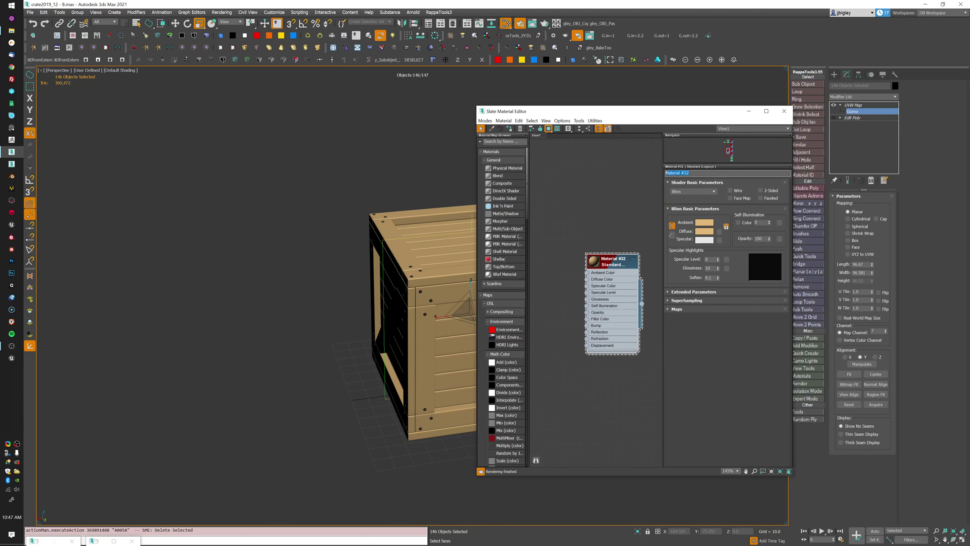
text(g)
click(719, 232)
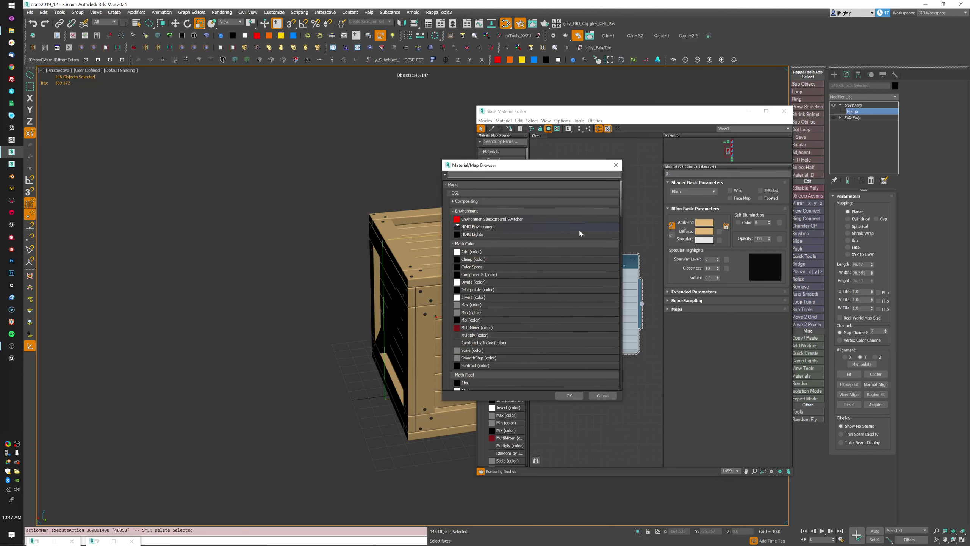
text(gradient)
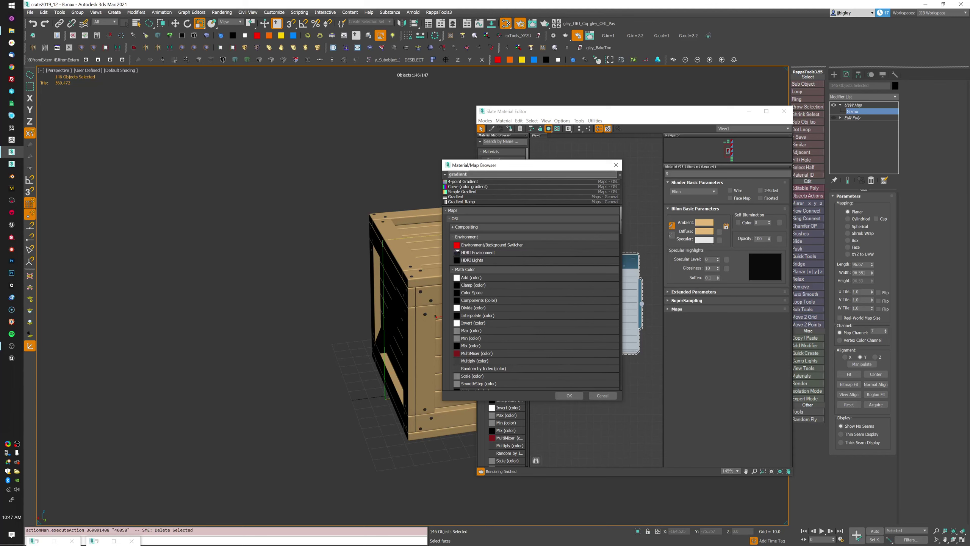
click(499, 201)
click(569, 396)
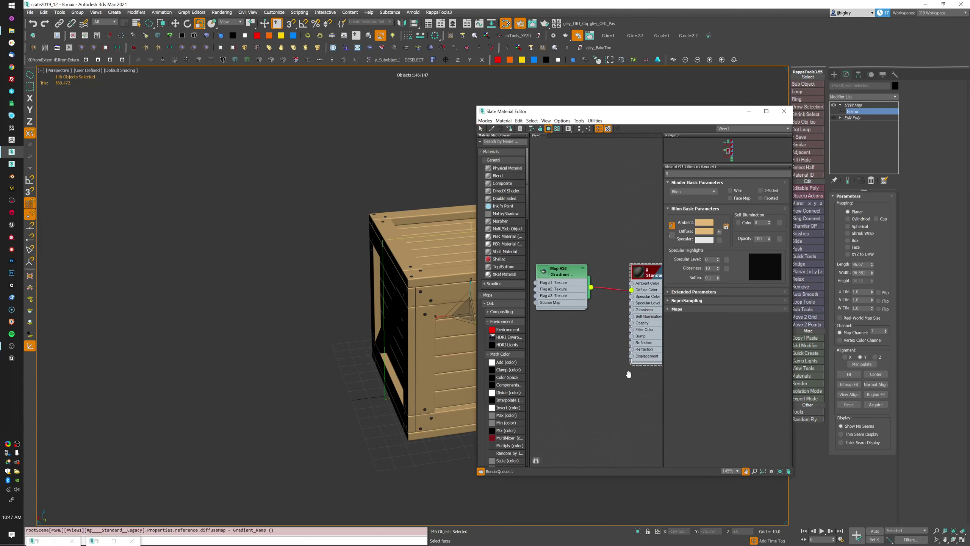
Open the Gradient Ramp node's parameters and set its map channel to 7.
middle_drag(629, 374, 662, 372)
double_click(596, 269)
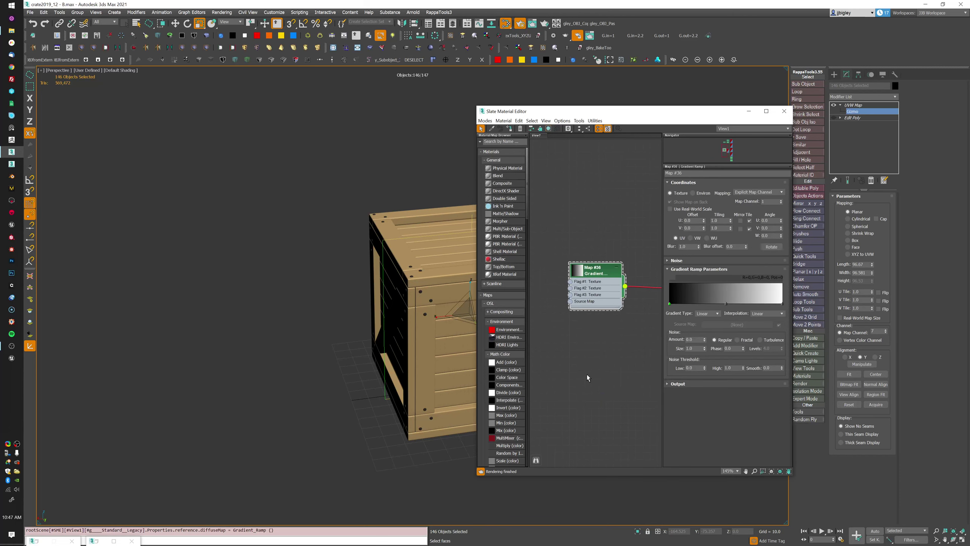
middle_drag(375, 375, 380, 374)
middle_drag(611, 344, 600, 345)
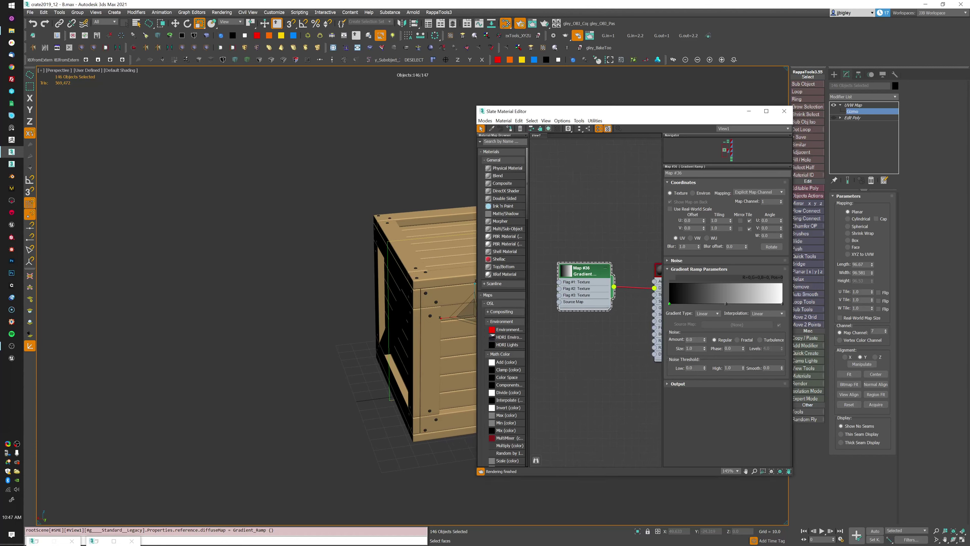
double_click(764, 201)
text(7)
key(Return)
Assign the g material to all selected high-poly crate objects and inspect the gradient on the crate.
middle_drag(581, 346, 577, 373)
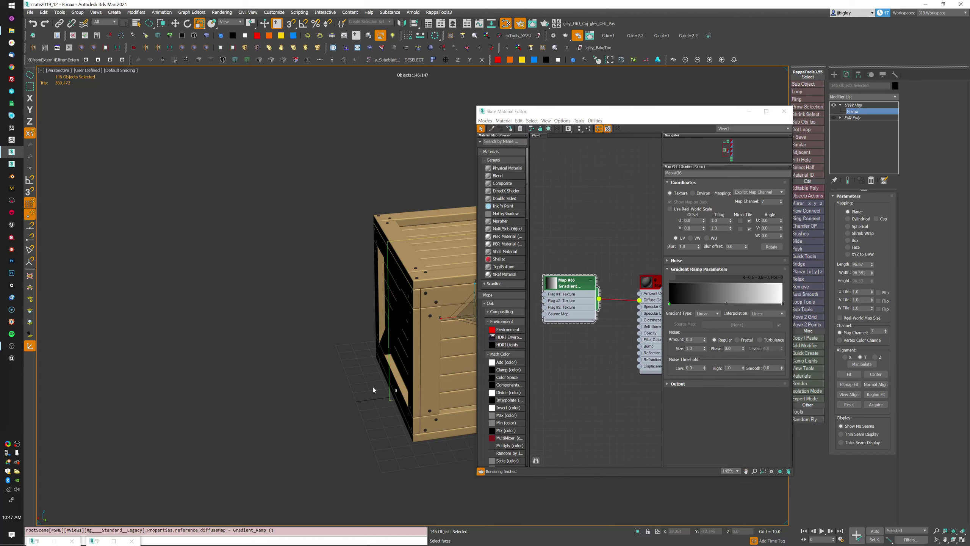
middle_drag(372, 385, 347, 373)
middle_drag(609, 256, 597, 238)
scroll(392, 355, down, 5)
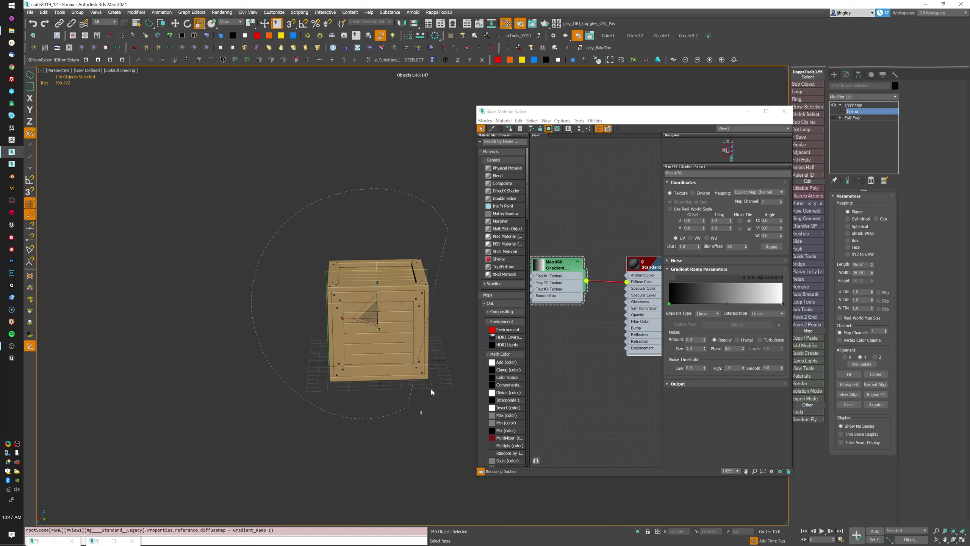
click(644, 264)
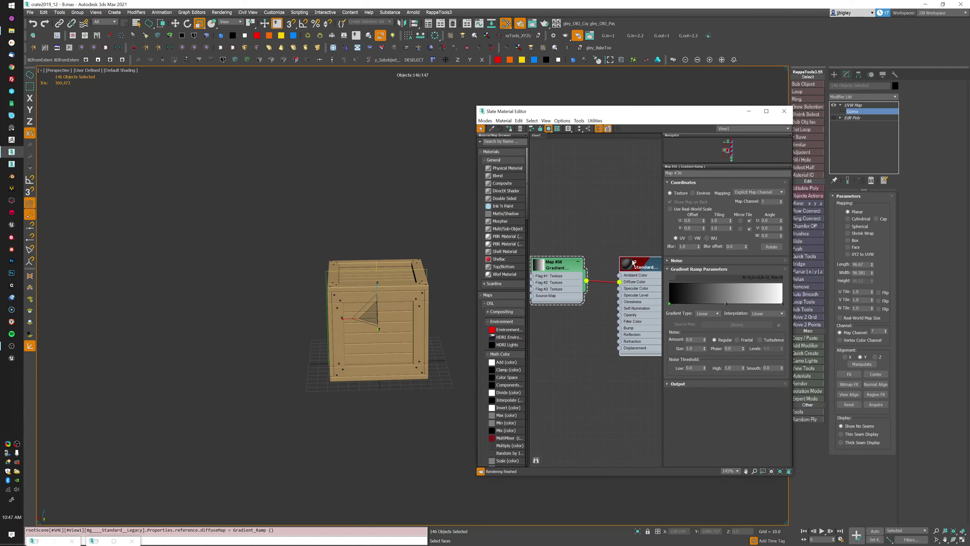
drag(644, 263, 608, 256)
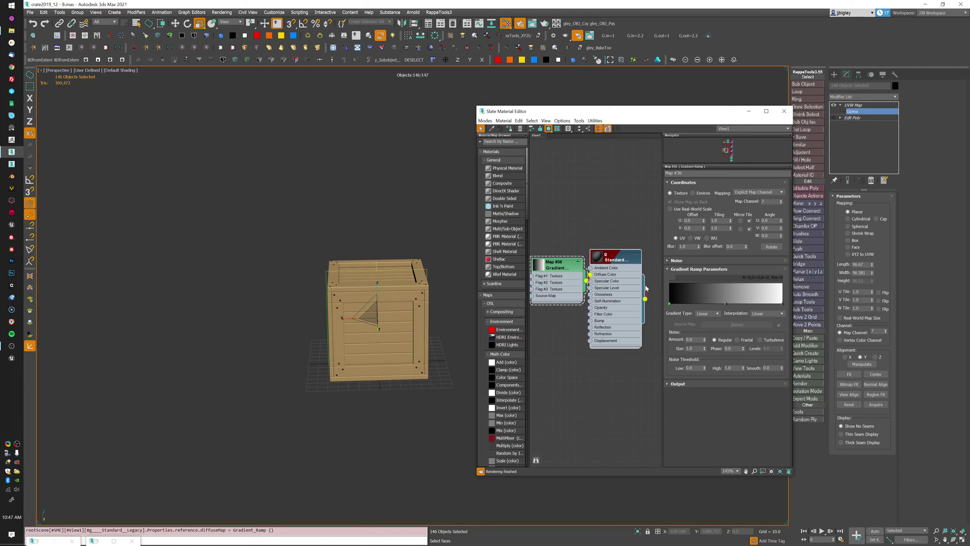
drag(645, 299, 400, 285)
click(497, 274)
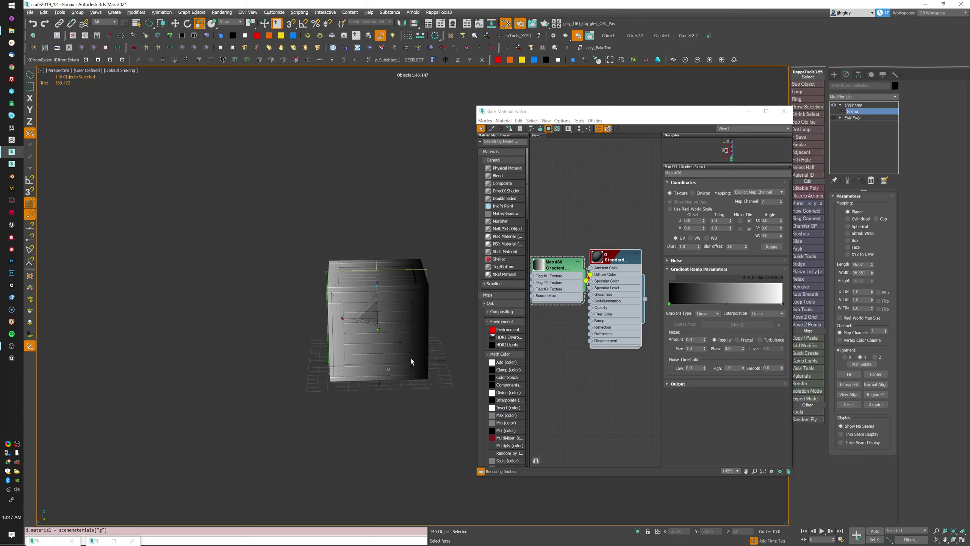
alt+middle_drag(419, 355, 392, 397)
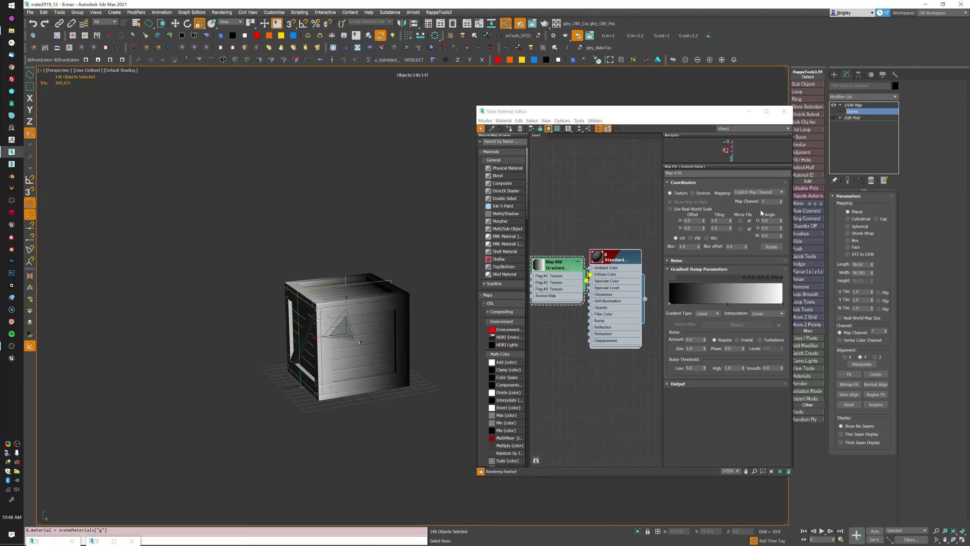
Try a W angle of -90 on the Gradient Ramp map, and set it to 90 instead.
drag(563, 261, 553, 260)
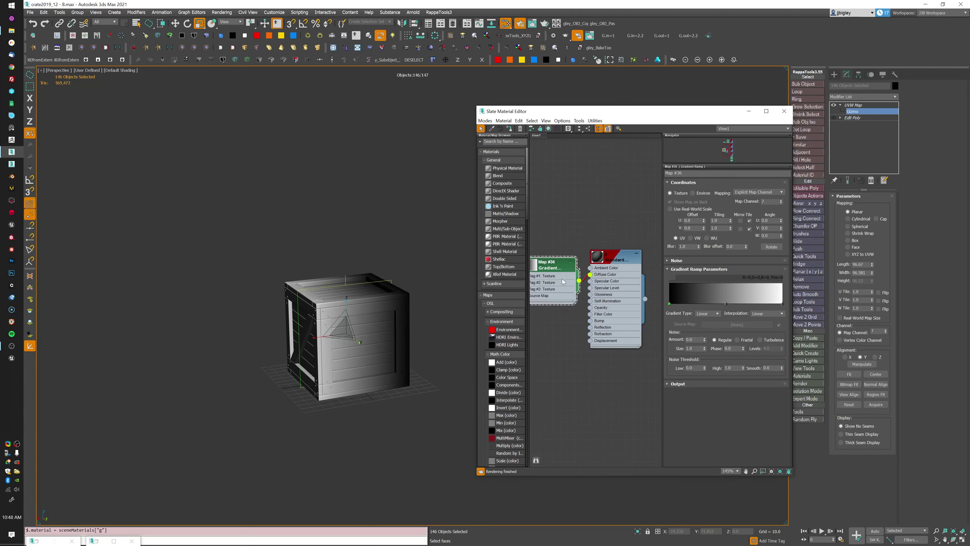
middle_drag(563, 281, 578, 292)
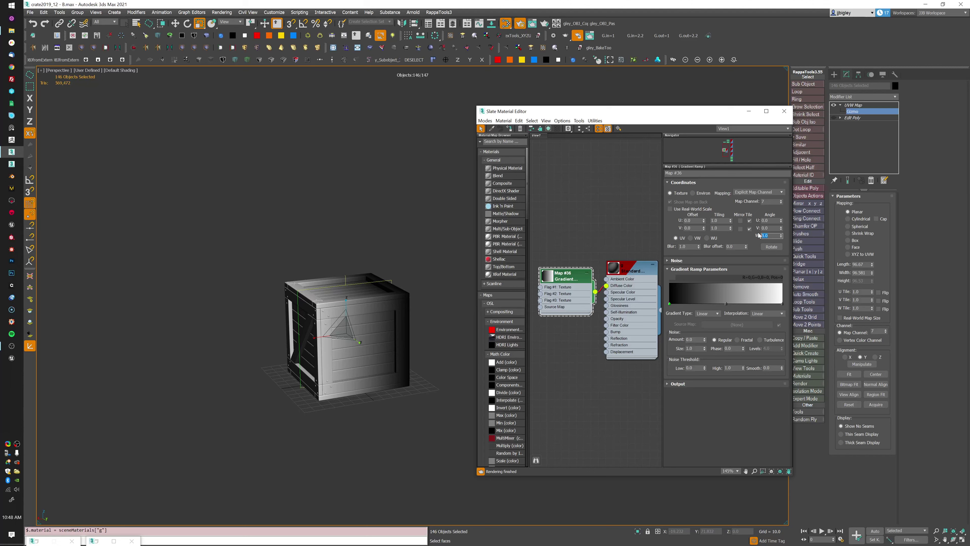
text(-)
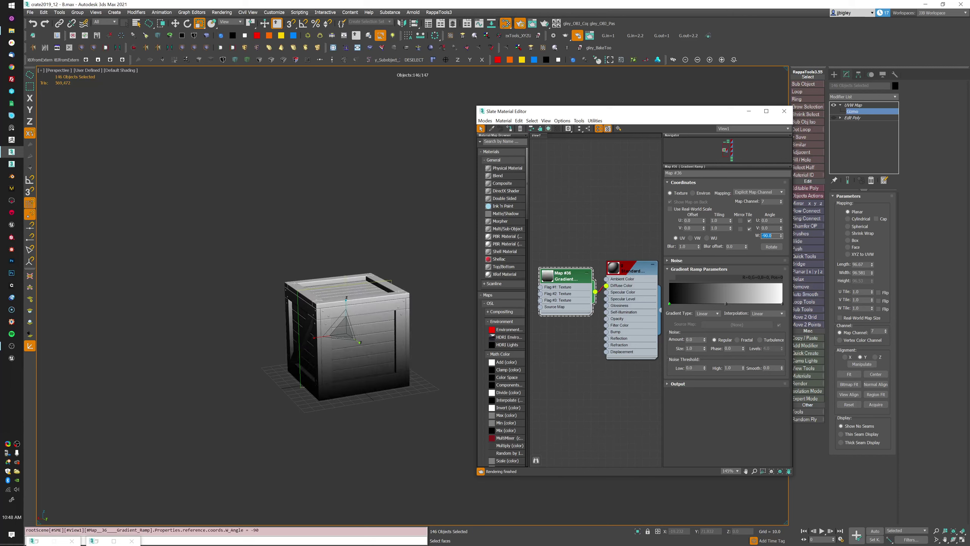
text(9)
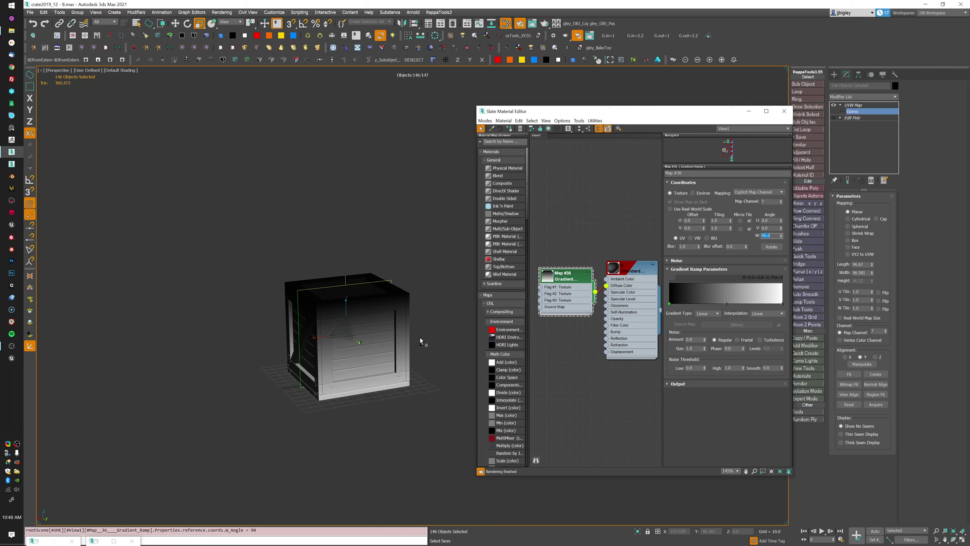
alt+middle_drag(420, 337, 394, 379)
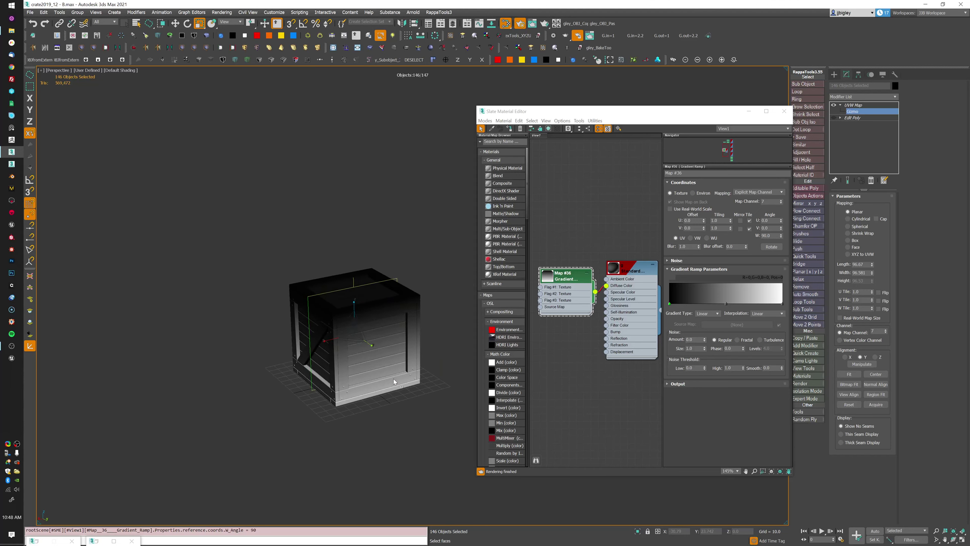
Close the Slate Material Editor, deselect the high-poly objects, and unhide and select the low-poly crate.
click(784, 111)
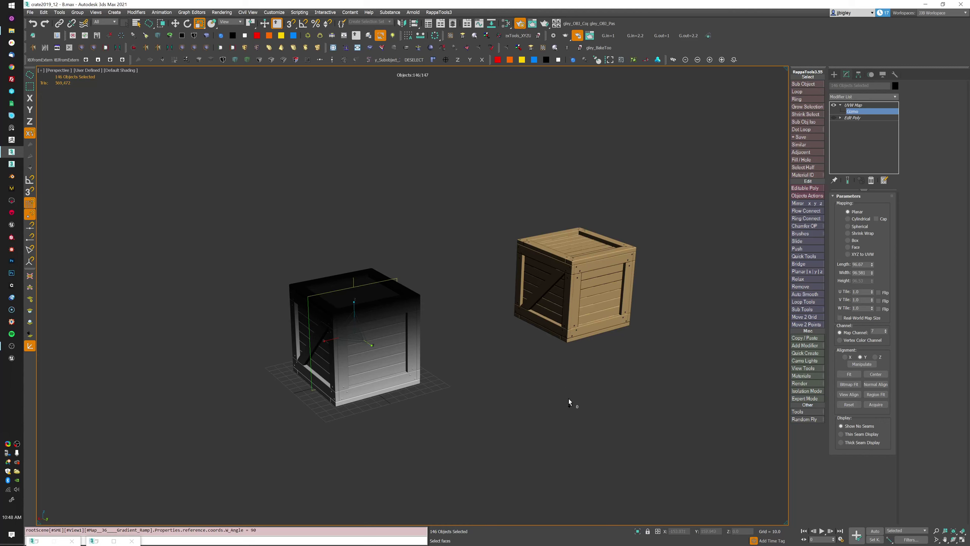
key(Return)
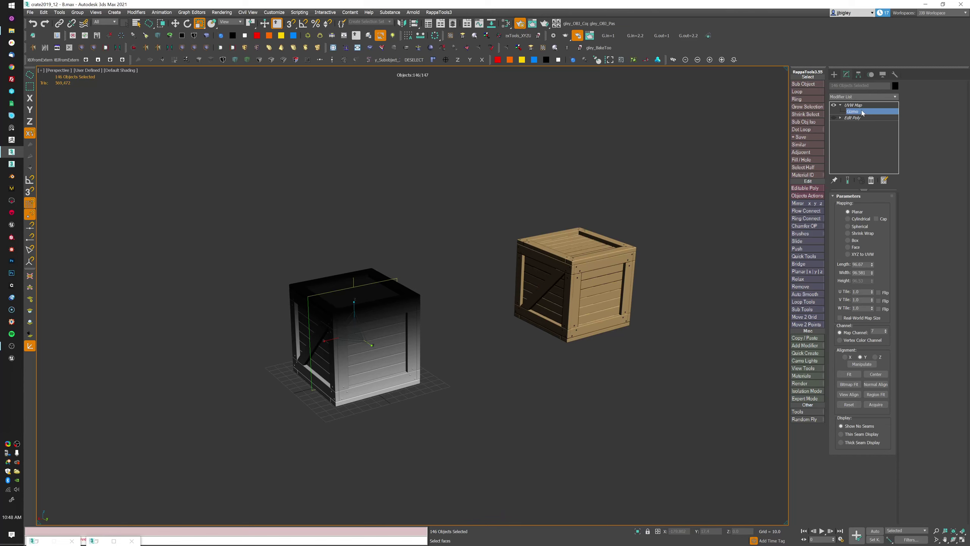
click(724, 226)
middle_drag(558, 402, 576, 387)
key(h)
key(h)
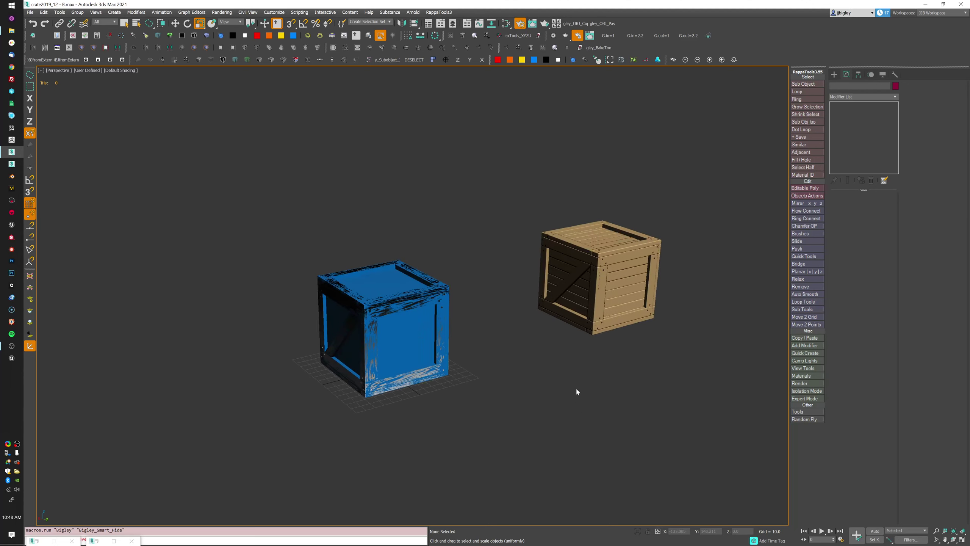
key(q)
click(405, 337)
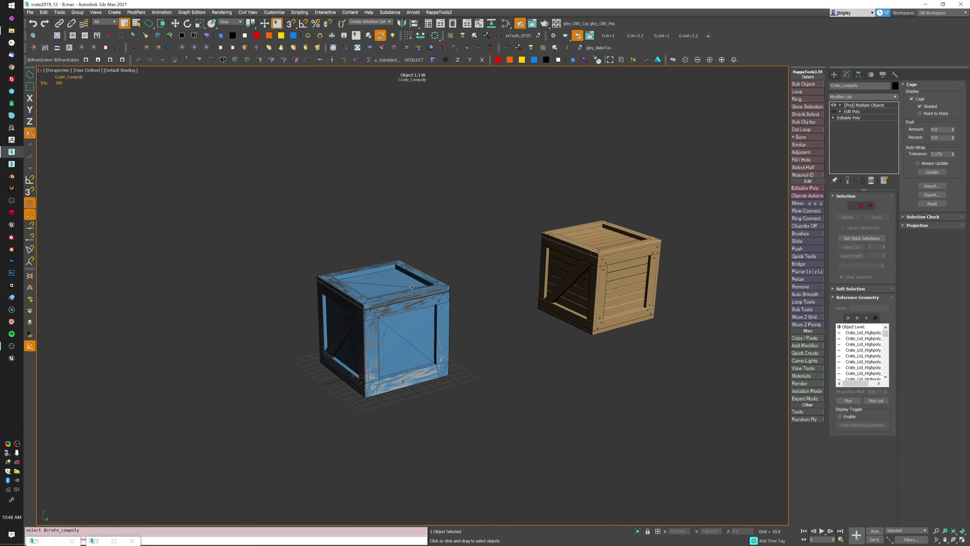
Restore the Bake to Texture dialog for the low-poly crate and close the other minimized window.
middle_drag(503, 325, 504, 346)
right_click(498, 329)
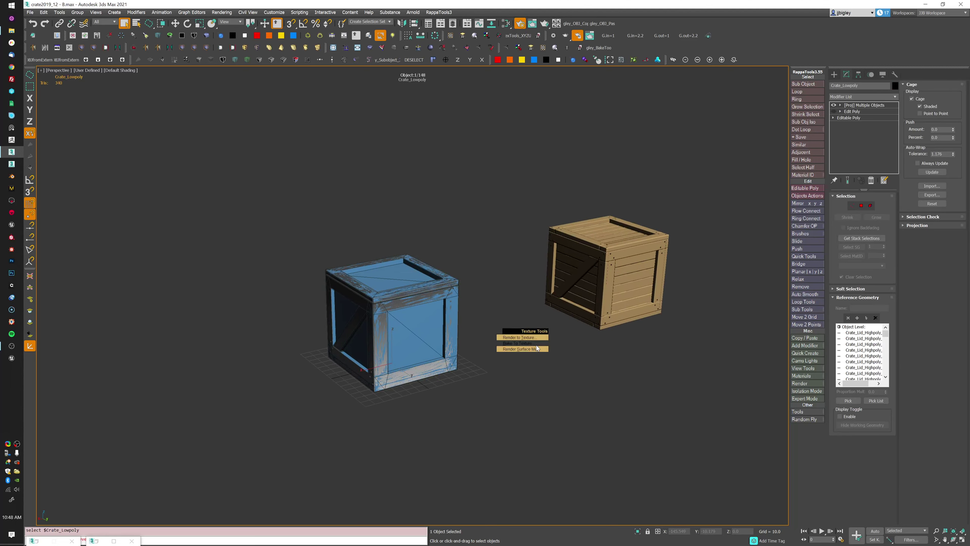
click(543, 346)
right_click(539, 340)
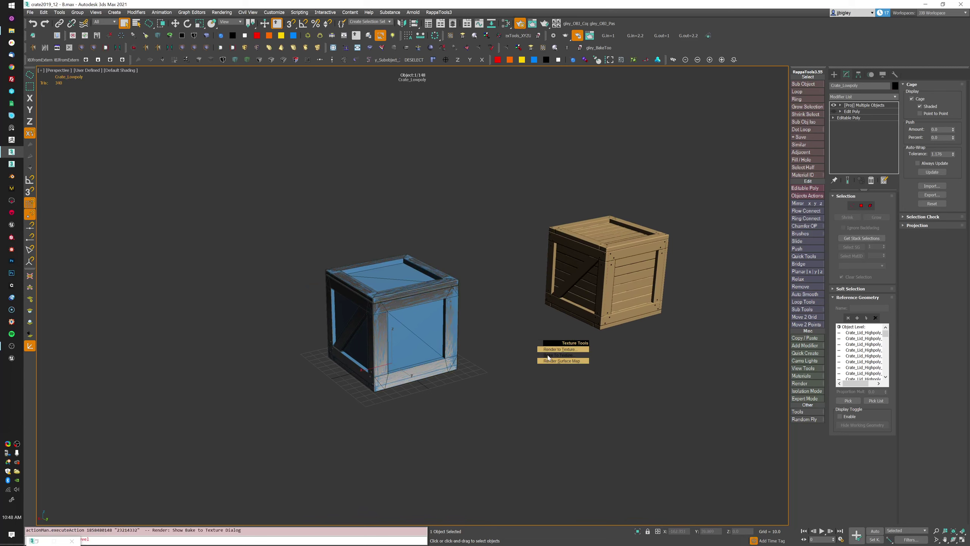
click(547, 356)
click(46, 541)
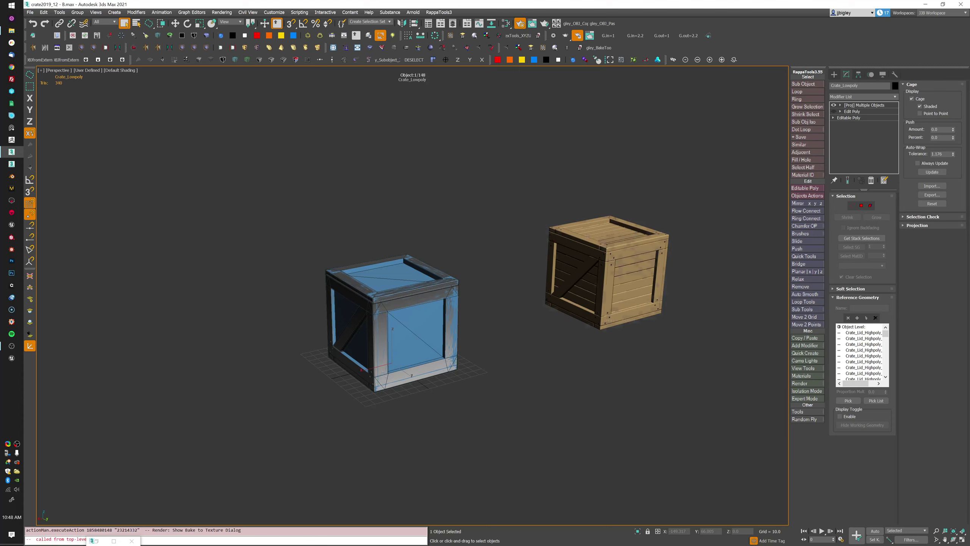
click(760, 105)
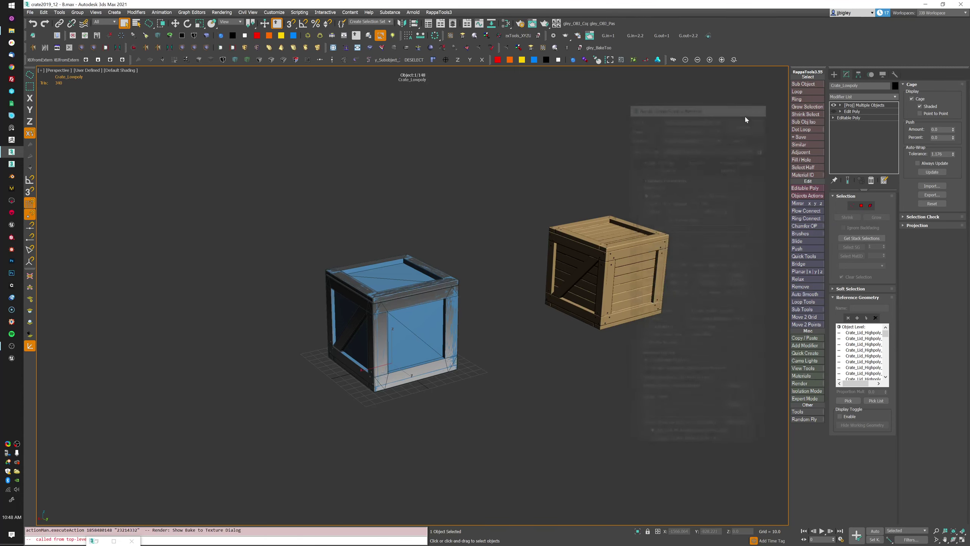
click(95, 540)
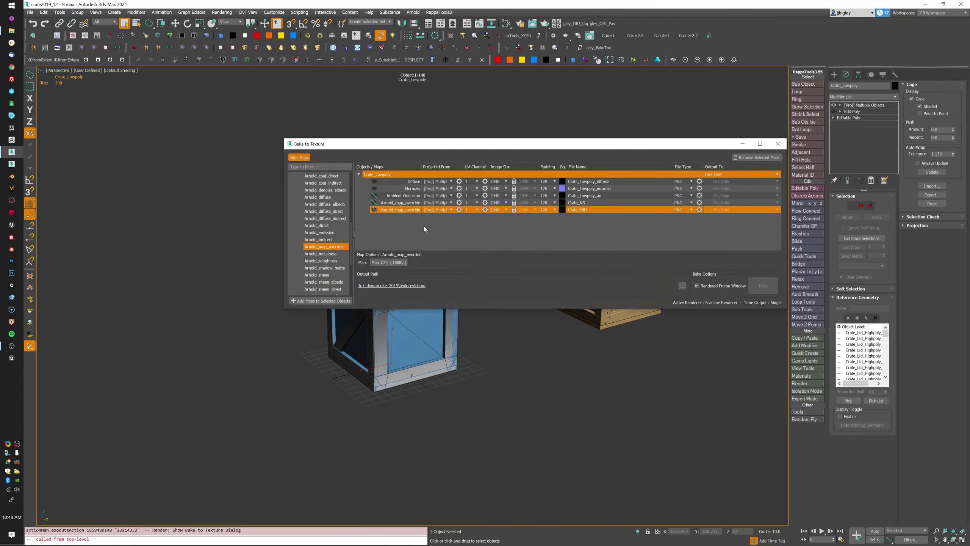
Add a Scanline Renderer Diffuse map to Crate_Lowpoly and set its padding to 128.
scroll(352, 249, up, 2)
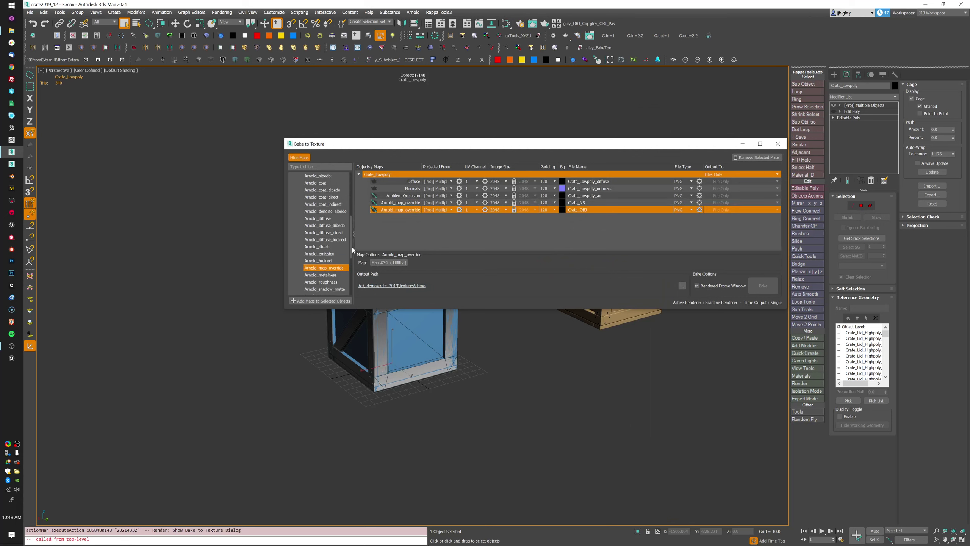
scroll(325, 229, up, 6)
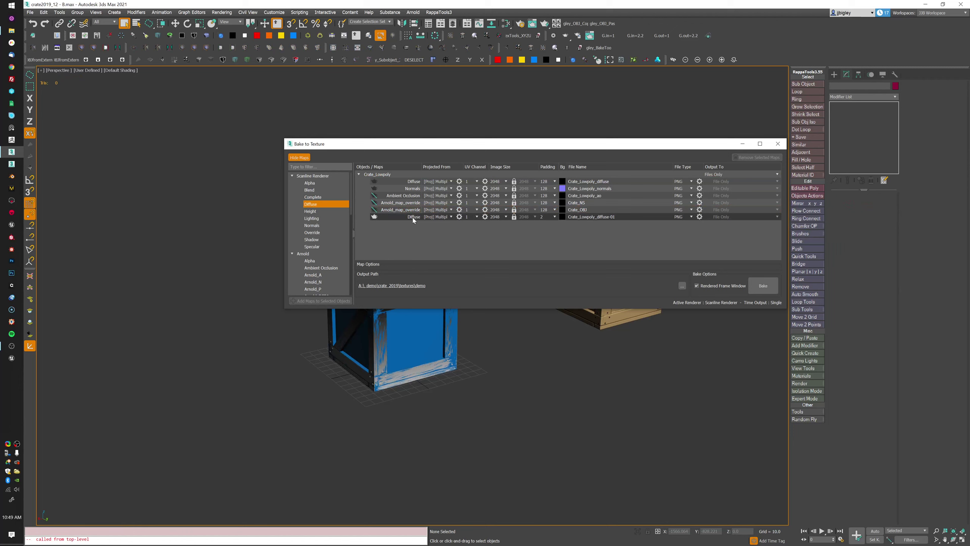
drag(320, 207, 410, 235)
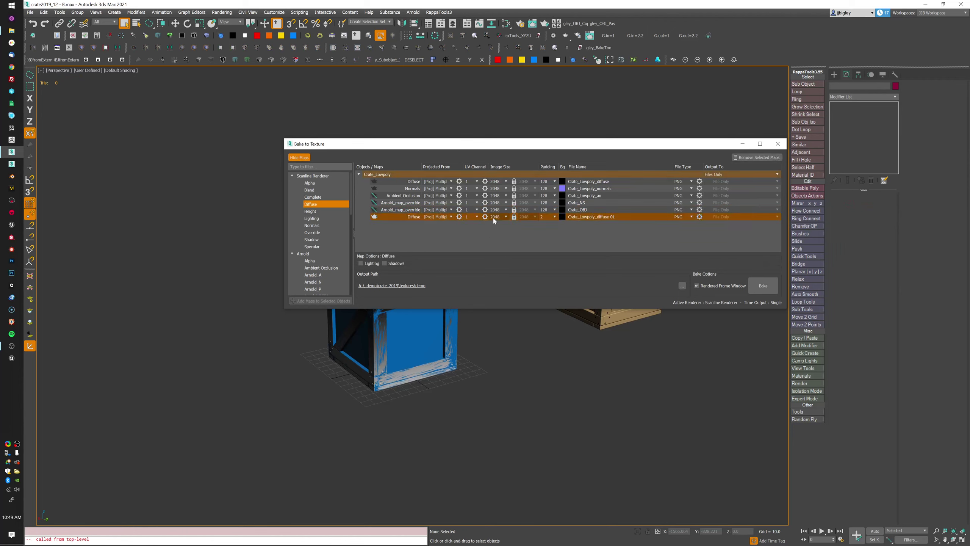
click(545, 216)
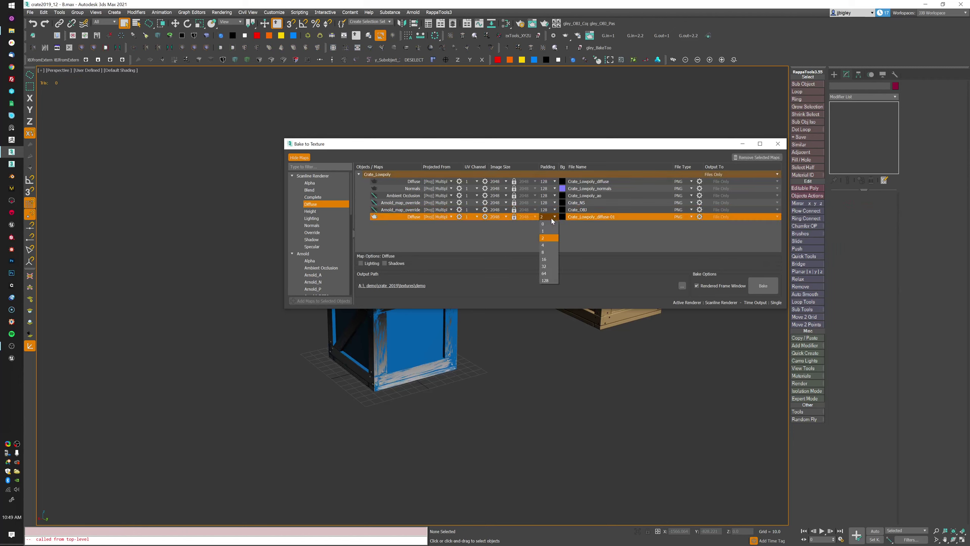
click(549, 283)
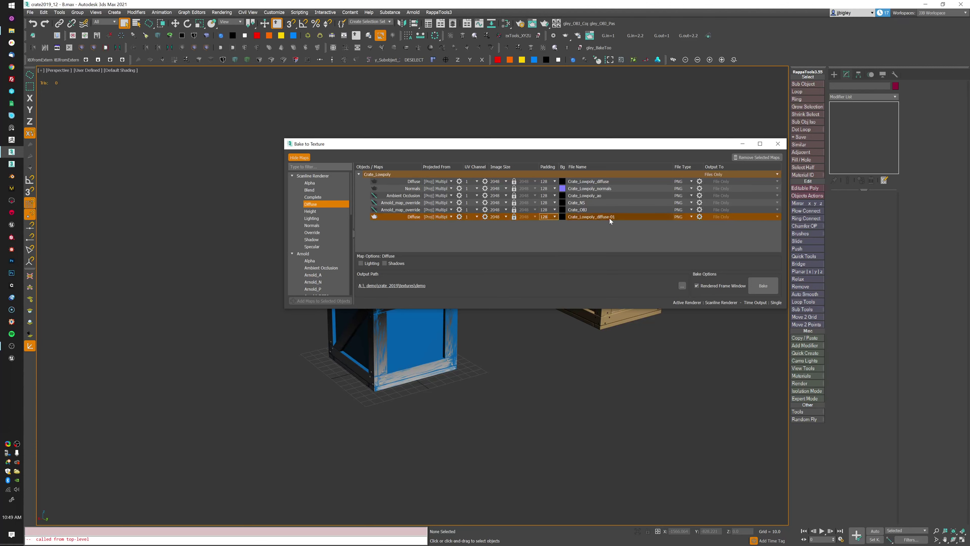
Name the new diffuse map's output file Crate_Gradient and start the bake.
double_click(599, 216)
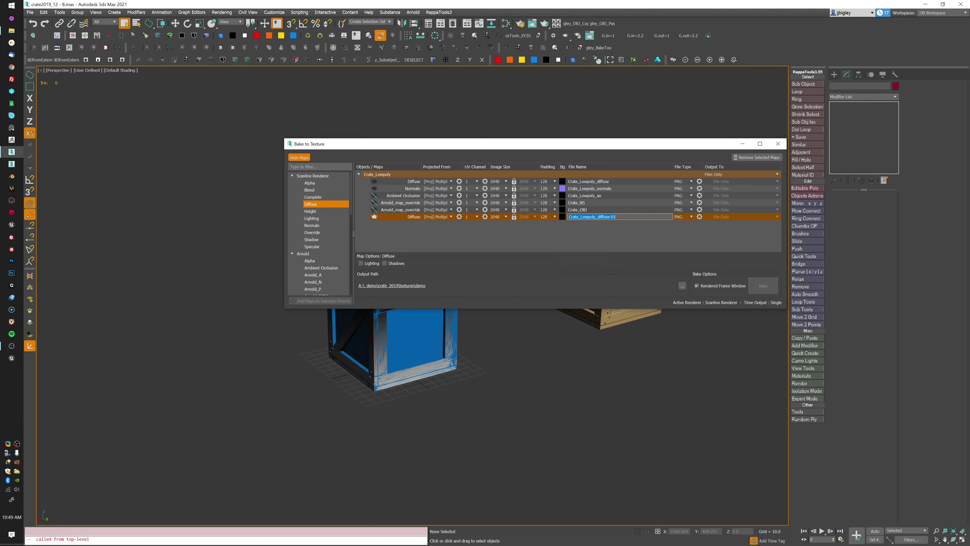
key(End)
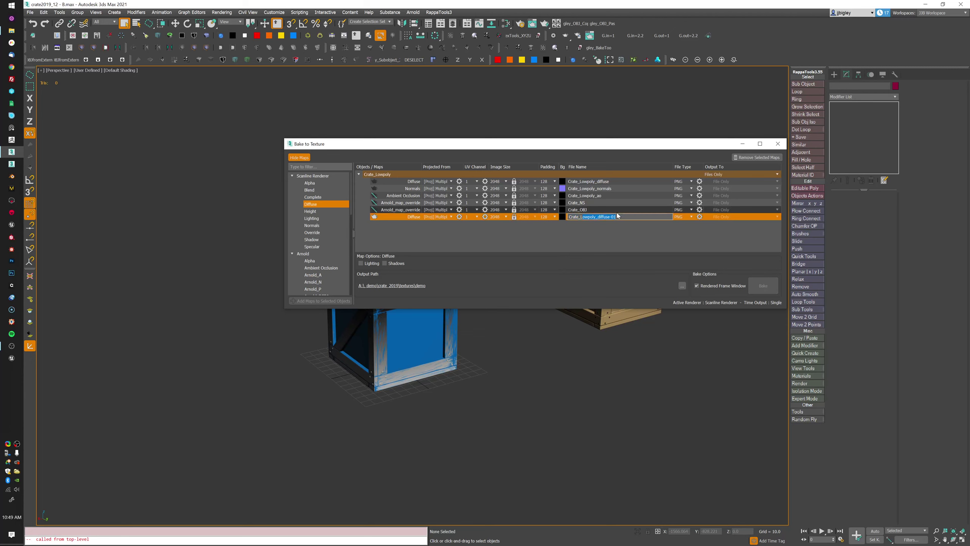
key(BackSpace)
key(Return)
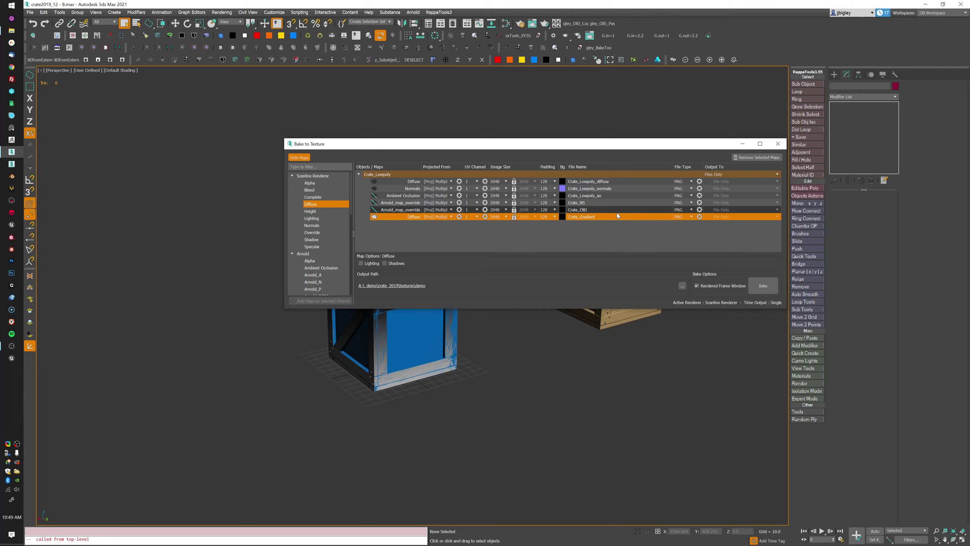
click(761, 290)
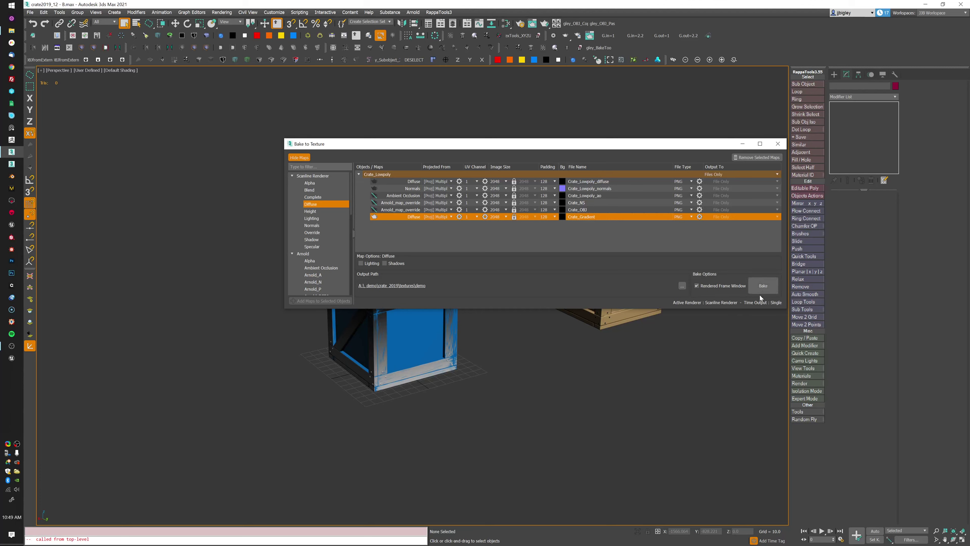
Accept the PNG configuration for Crate_Gradient, bake the map, and dismiss the baking progress report.
click(763, 290)
click(699, 217)
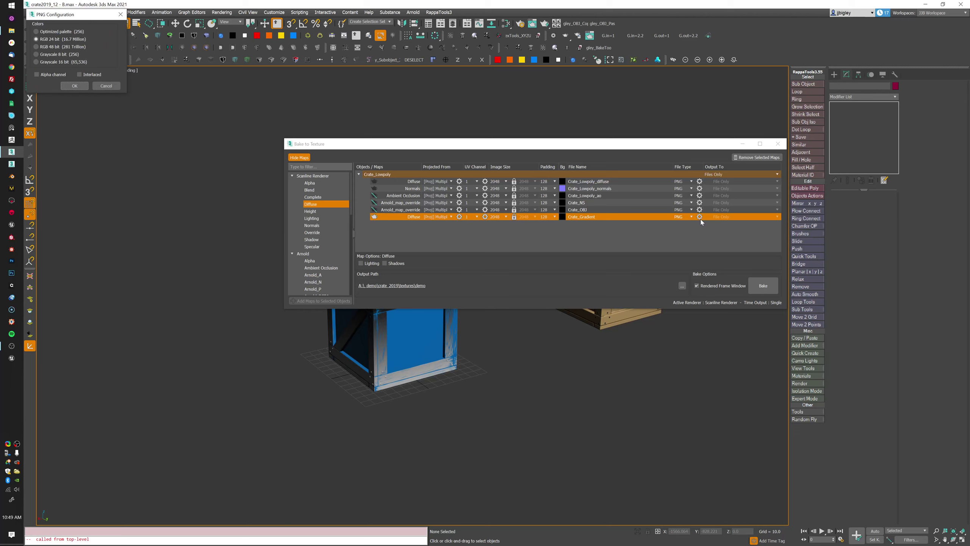
click(78, 86)
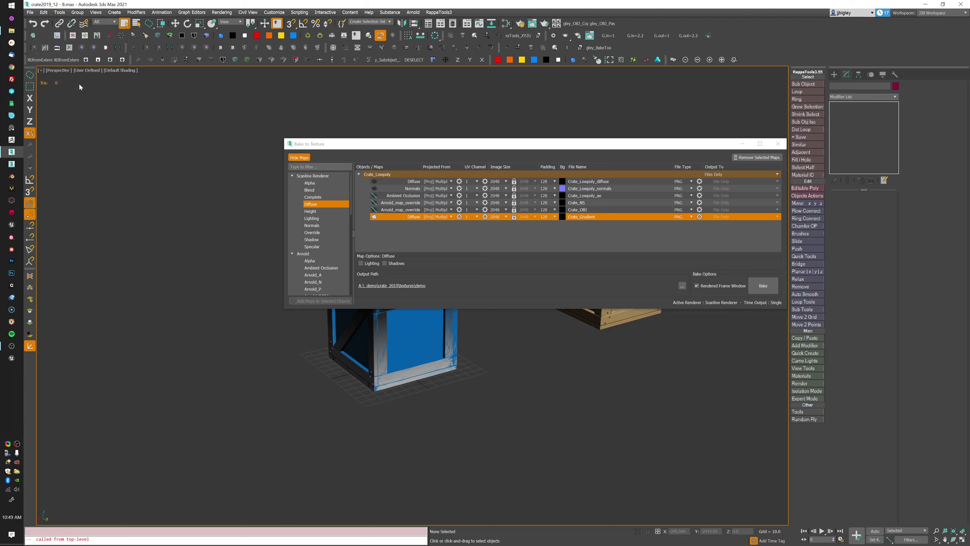
click(759, 288)
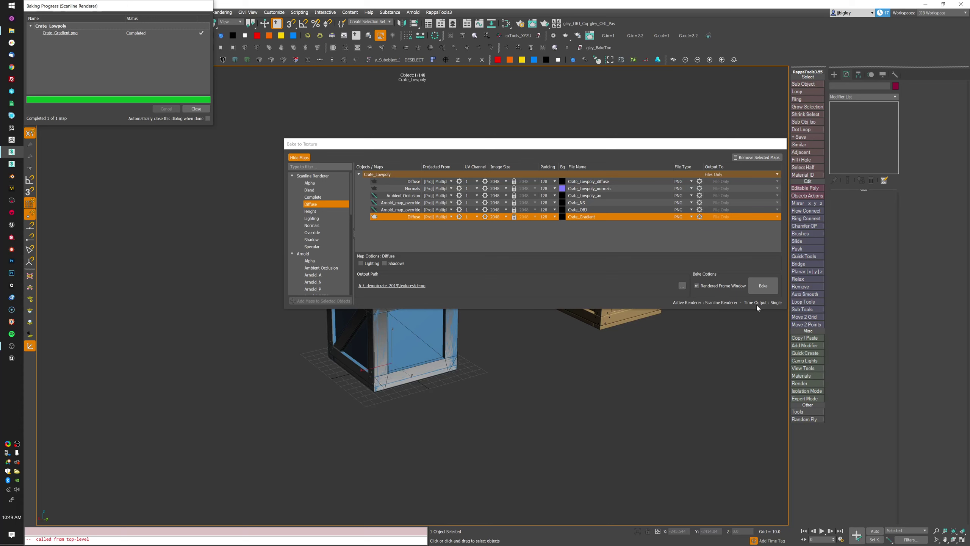
click(196, 108)
click(202, 108)
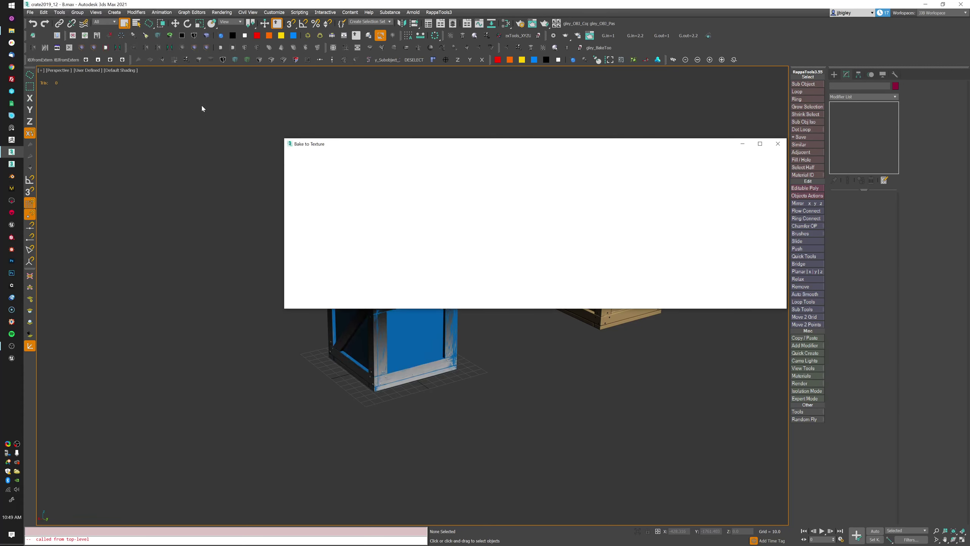
Move the Bake to Texture dialog aside and save the scene.
drag(608, 144, 584, 157)
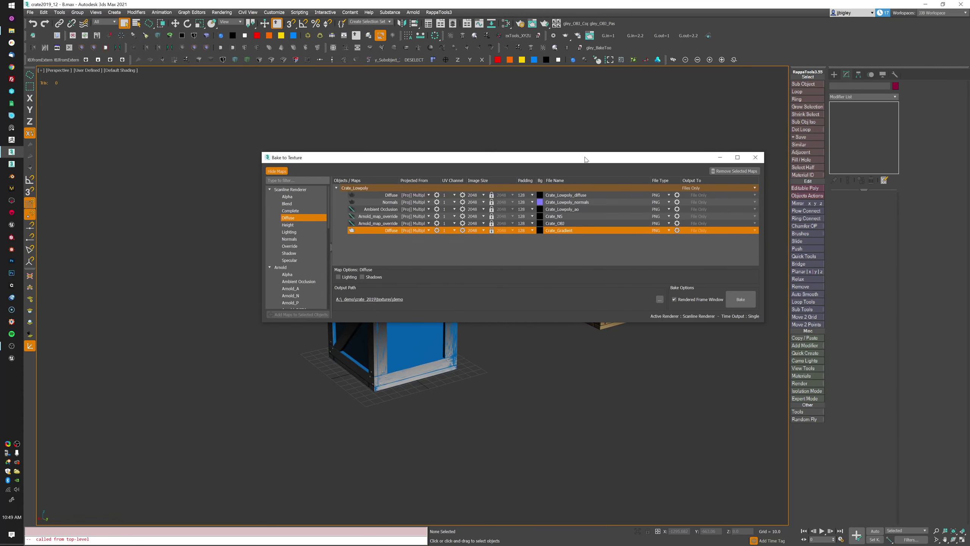
click(31, 12)
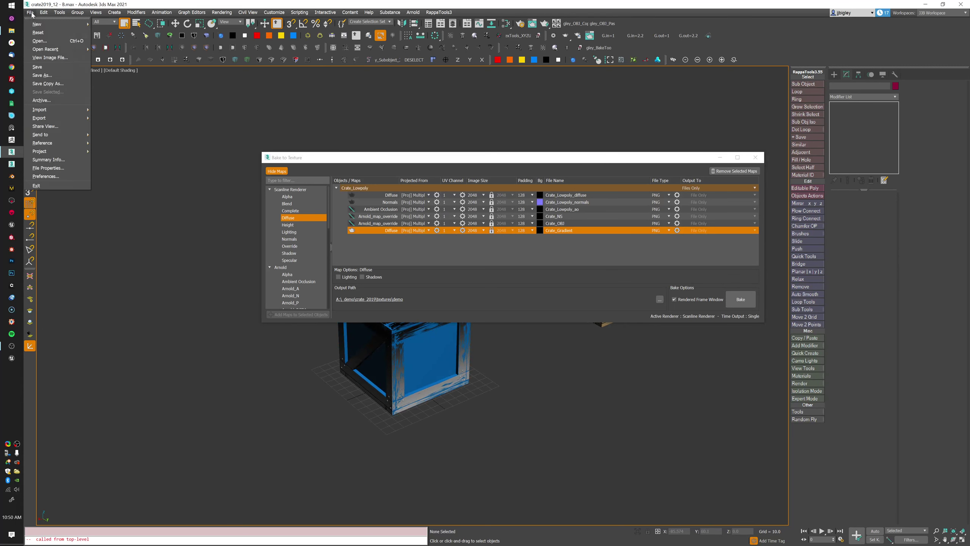
click(49, 72)
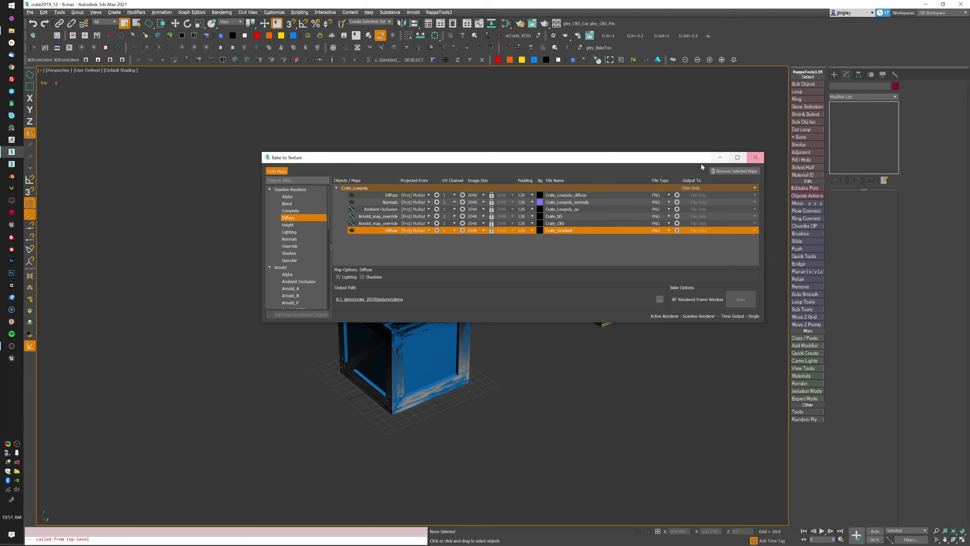
Select the low-poly crate and open the Render Surface Map tool, keeping its dialogs clear of the crate.
drag(652, 161, 493, 112)
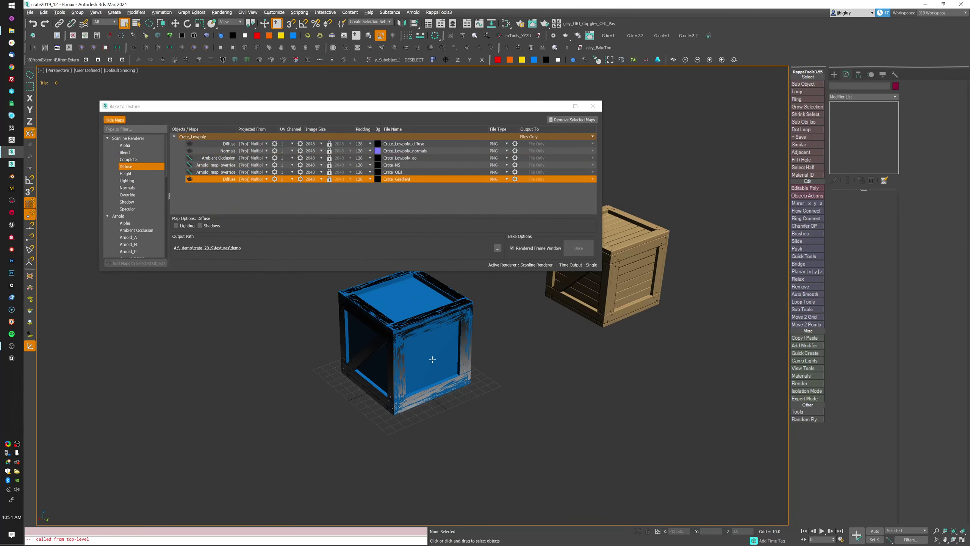
click(453, 373)
middle_drag(453, 372, 514, 393)
middle_drag(462, 352, 463, 360)
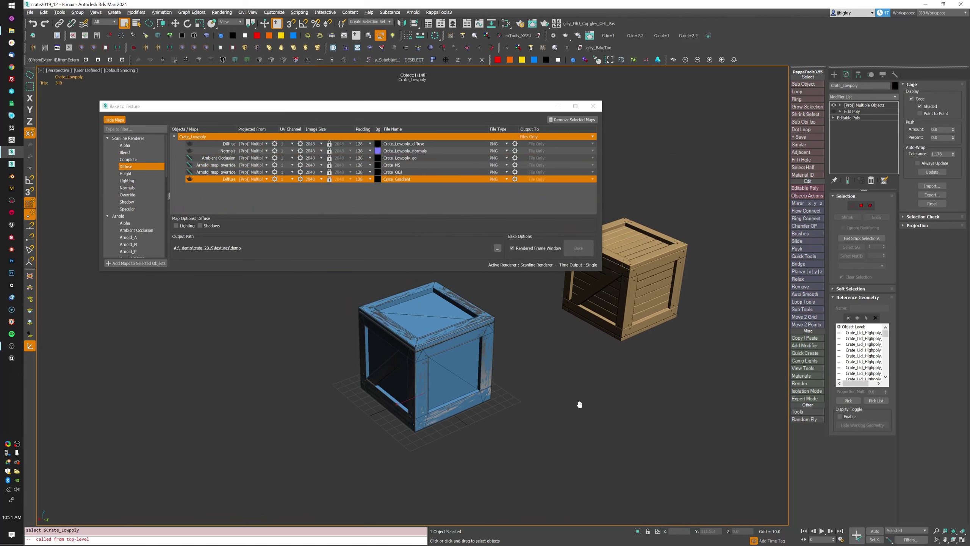
click(221, 12)
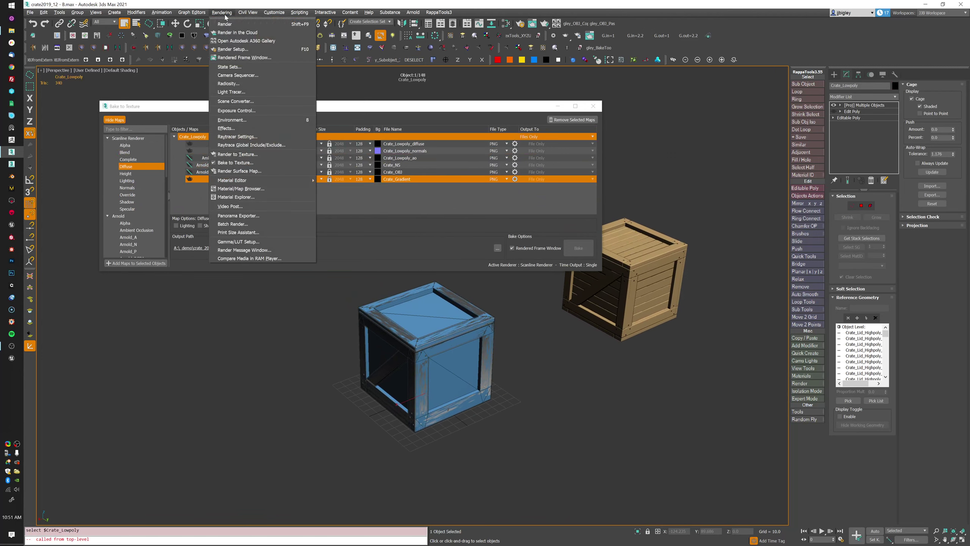
click(269, 174)
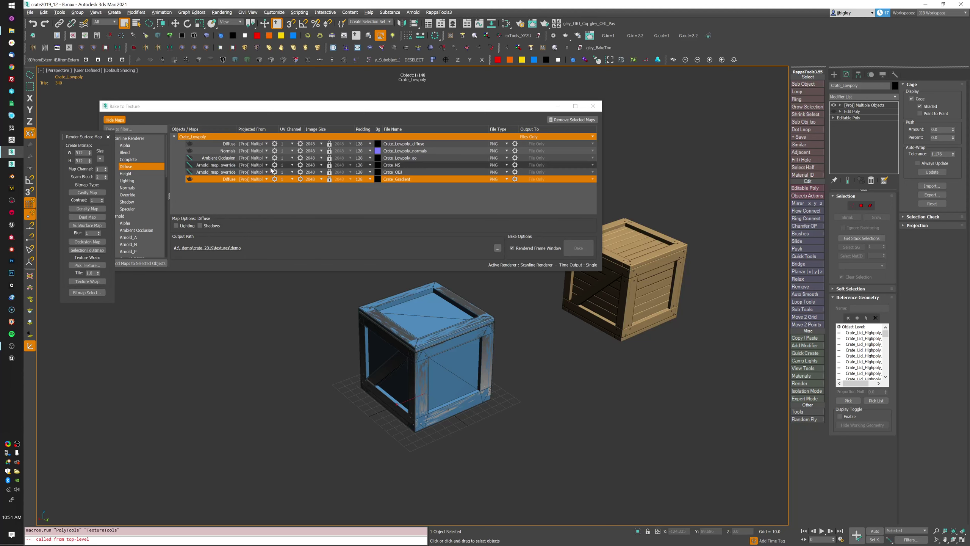
drag(102, 152, 248, 307)
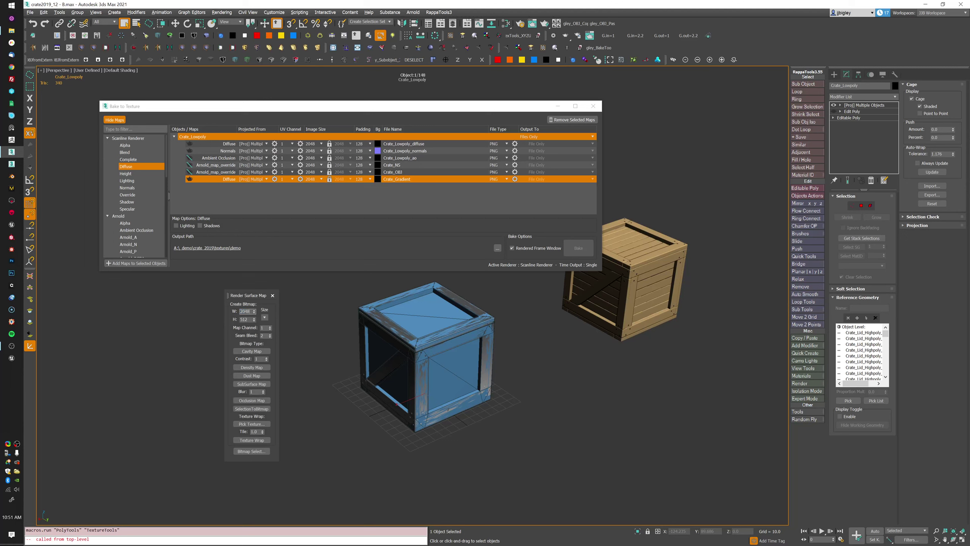
Set the surface map size to 2048 by 2048 and create a Dust Map of the low-poly crate.
key(Tab)
text(2480)
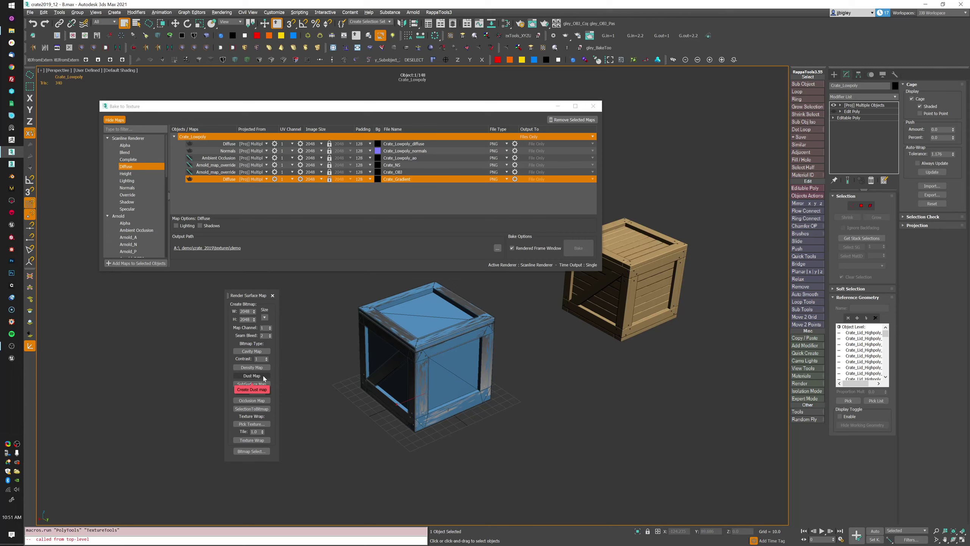
click(262, 376)
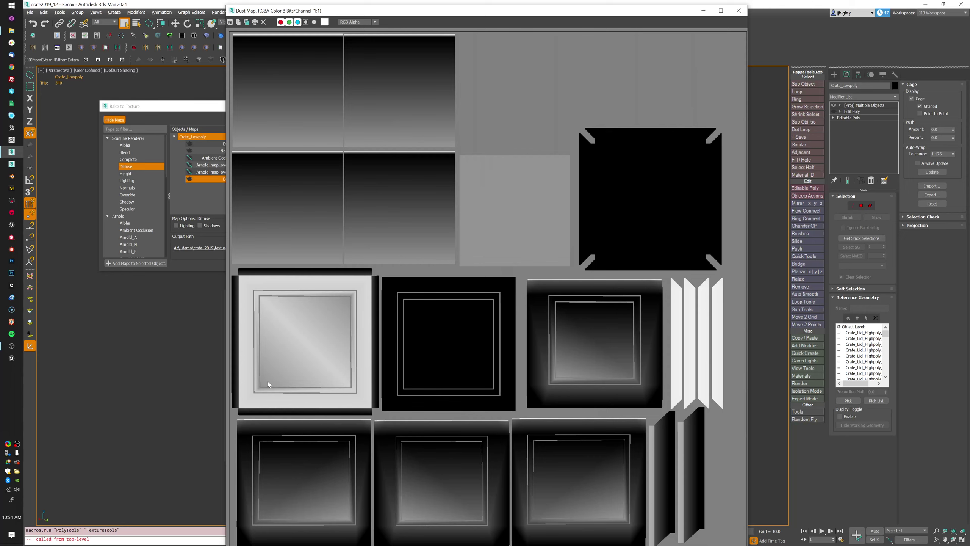
Save the dust map as a PNG image named Crate_Dust, and close its window and the Bake to Texture dialog.
click(230, 22)
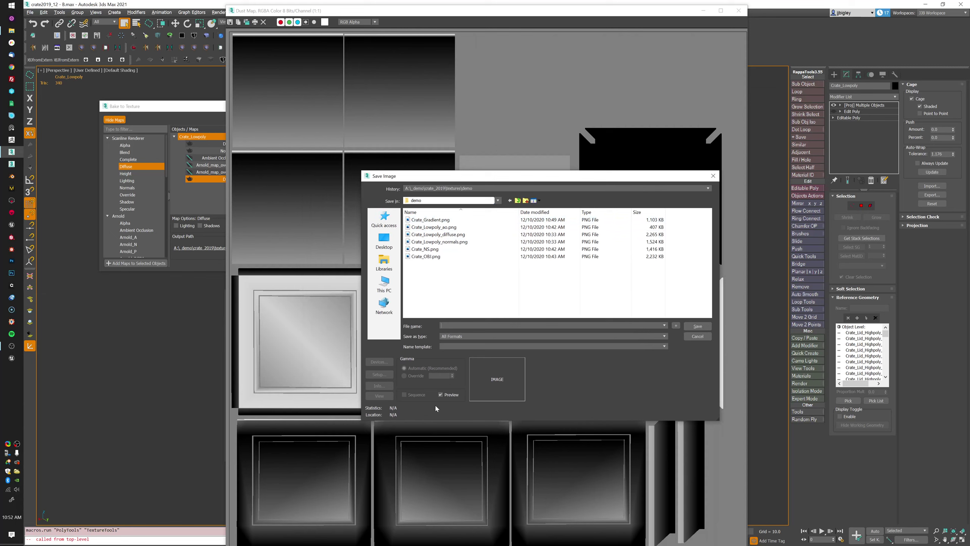
text(Crate)
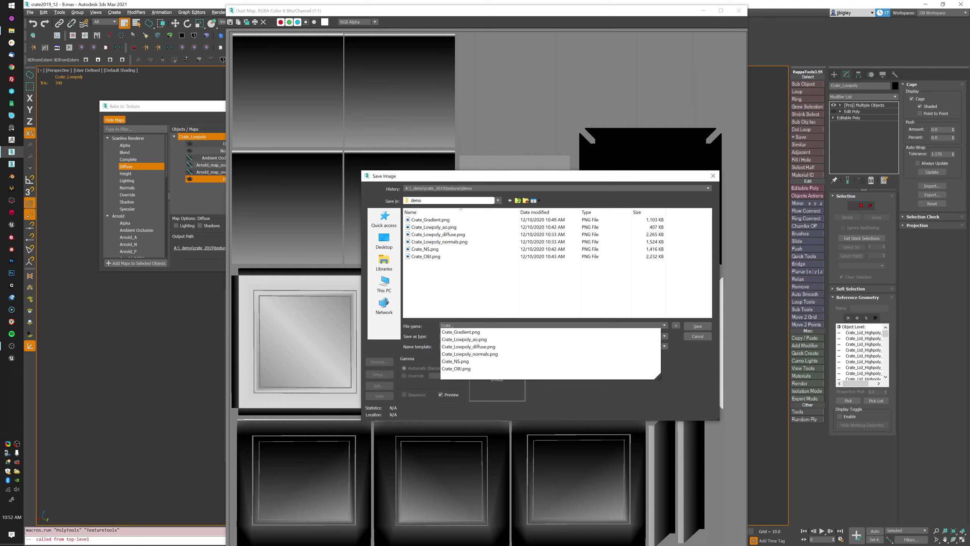
text(_Dust)
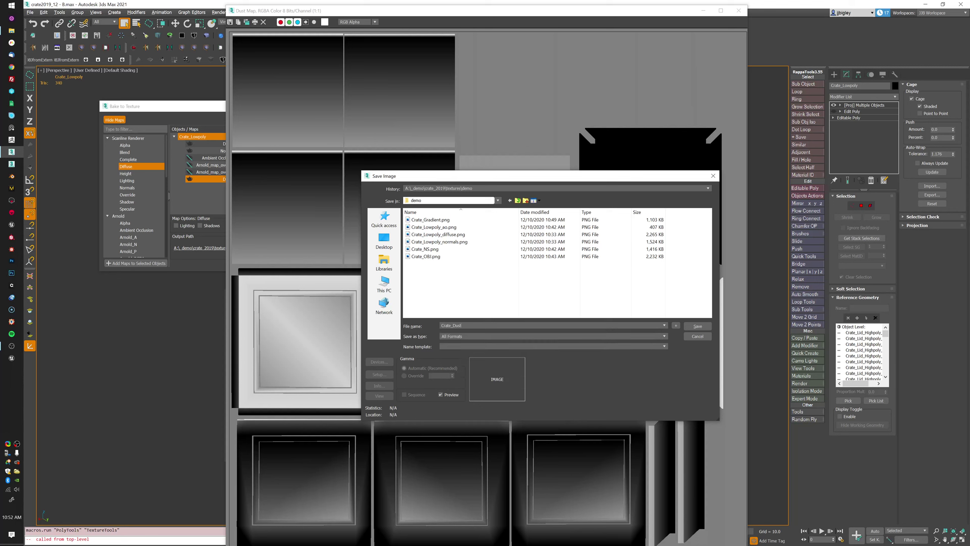
click(636, 338)
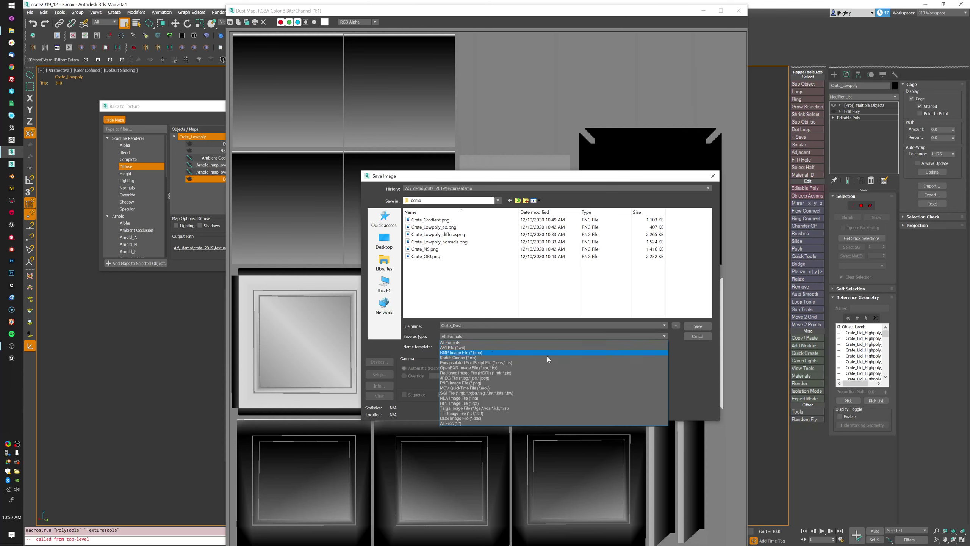
click(472, 382)
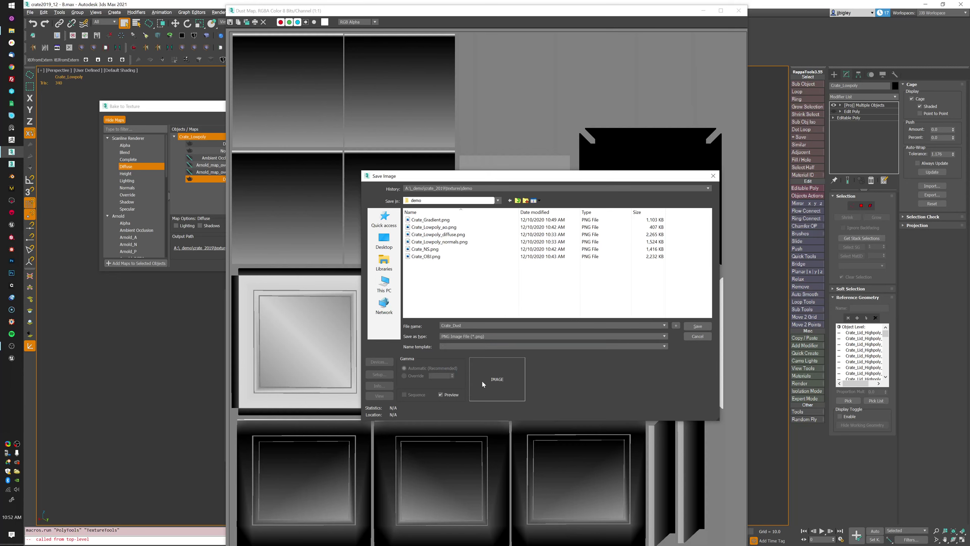
click(694, 327)
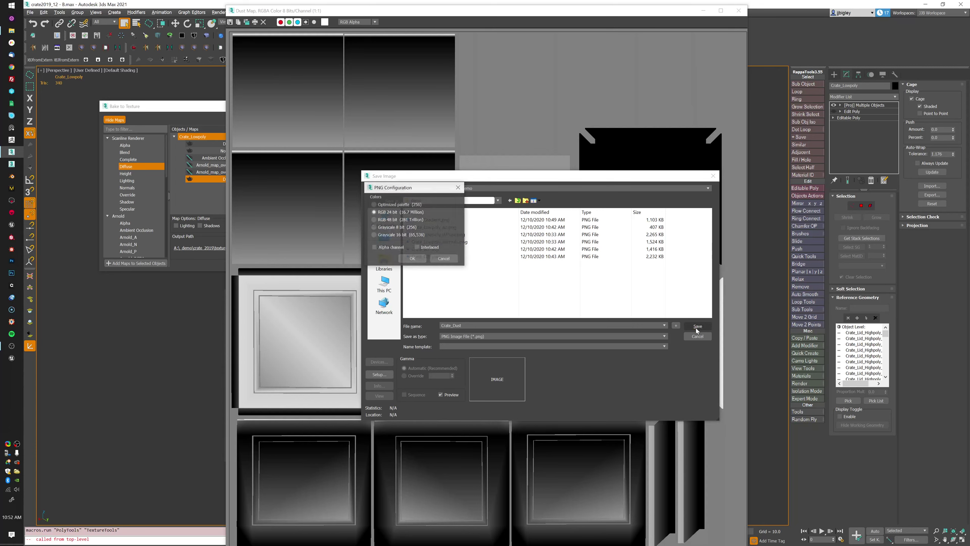
click(412, 259)
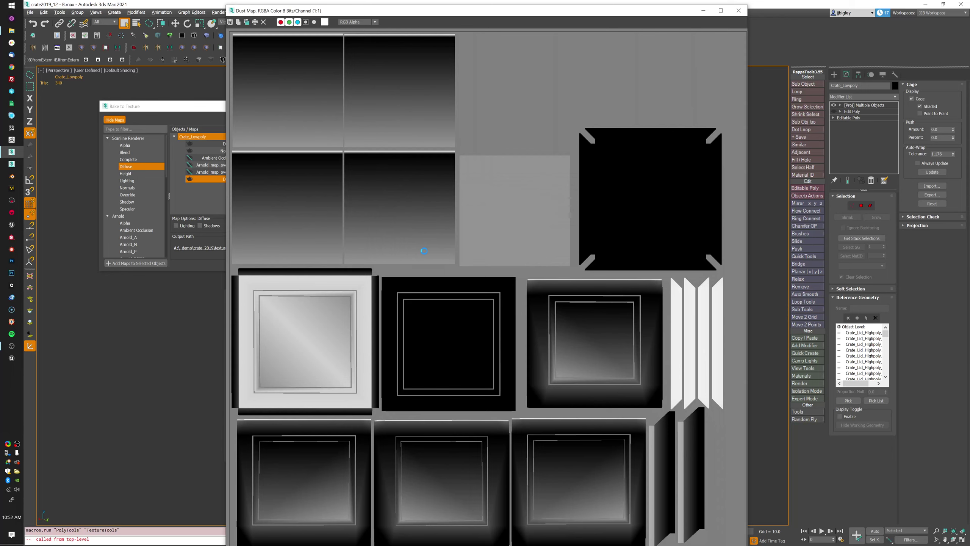
click(738, 11)
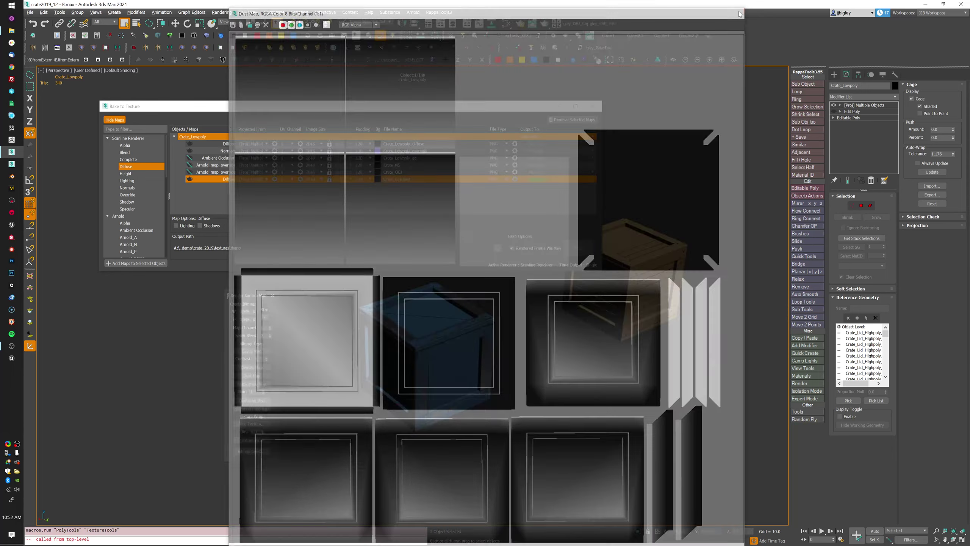
click(593, 107)
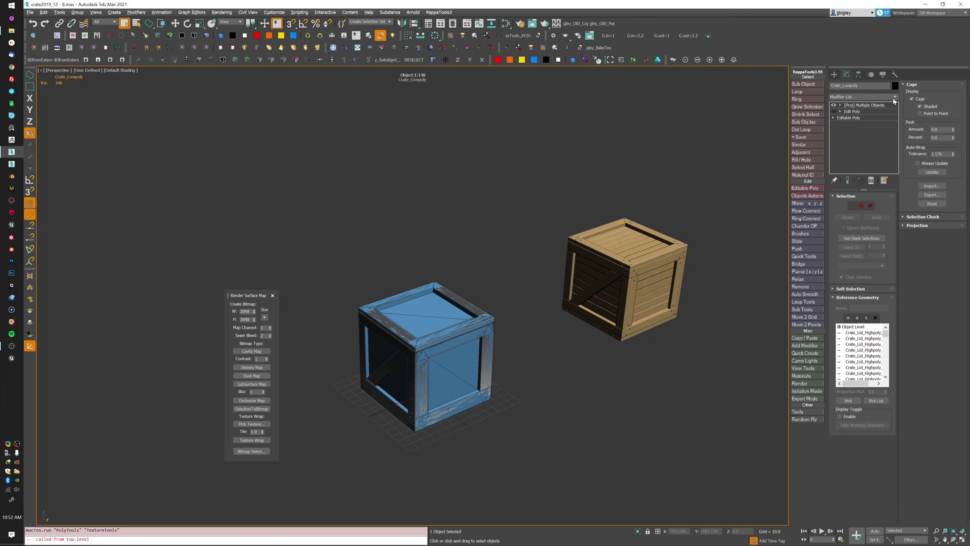
Add an Unwrap UVW modifier to Crate_Lowpoly and open its UV editor at polygon level.
click(894, 97)
scroll(887, 150, down, 15)
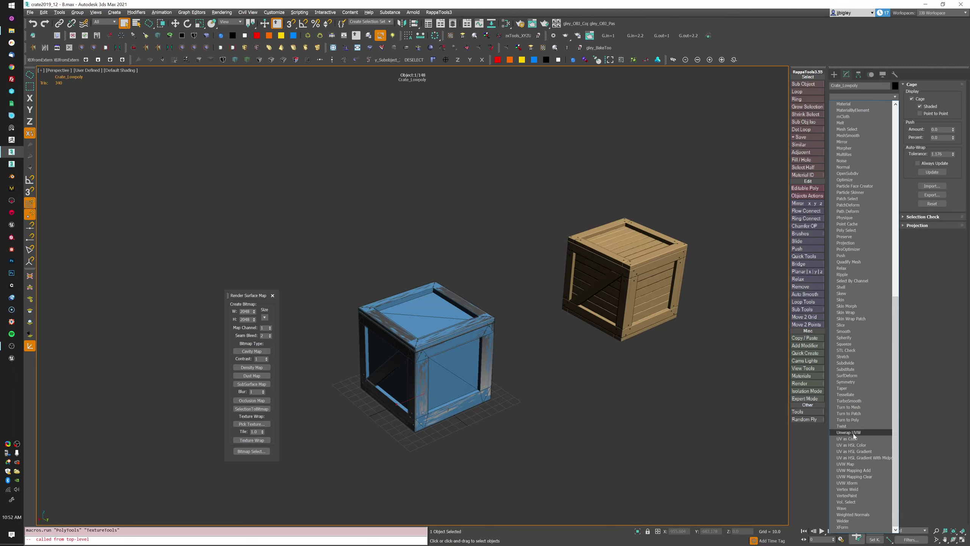
click(849, 433)
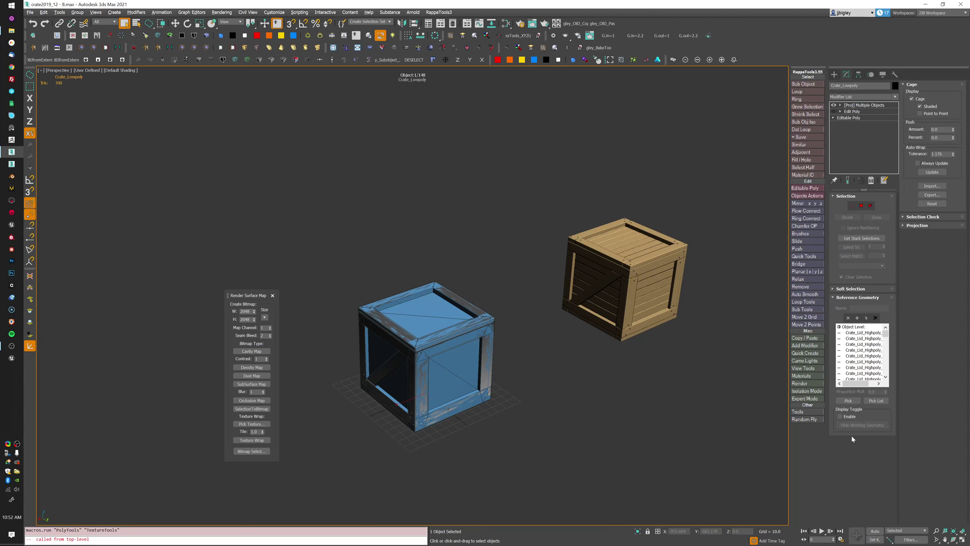
key(3)
click(863, 359)
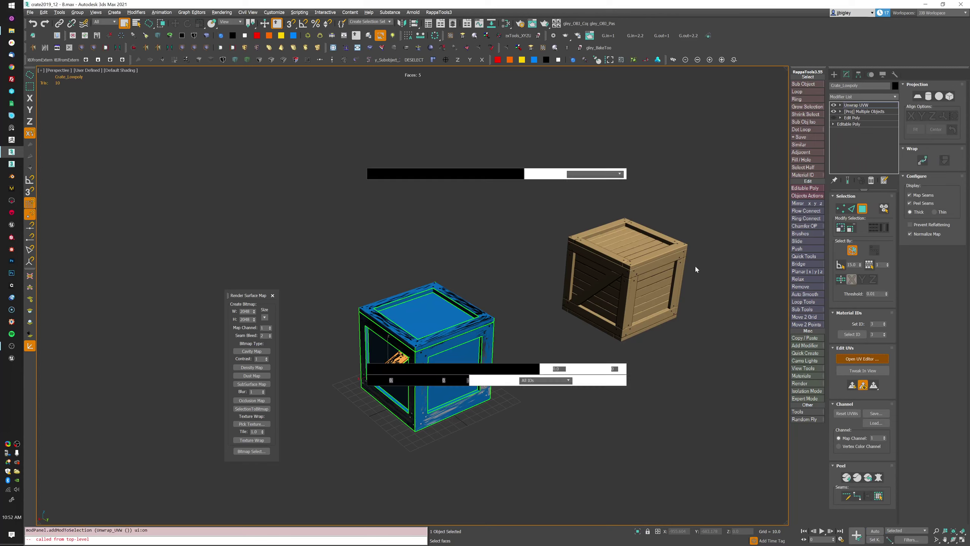
drag(120, 30, 519, 141)
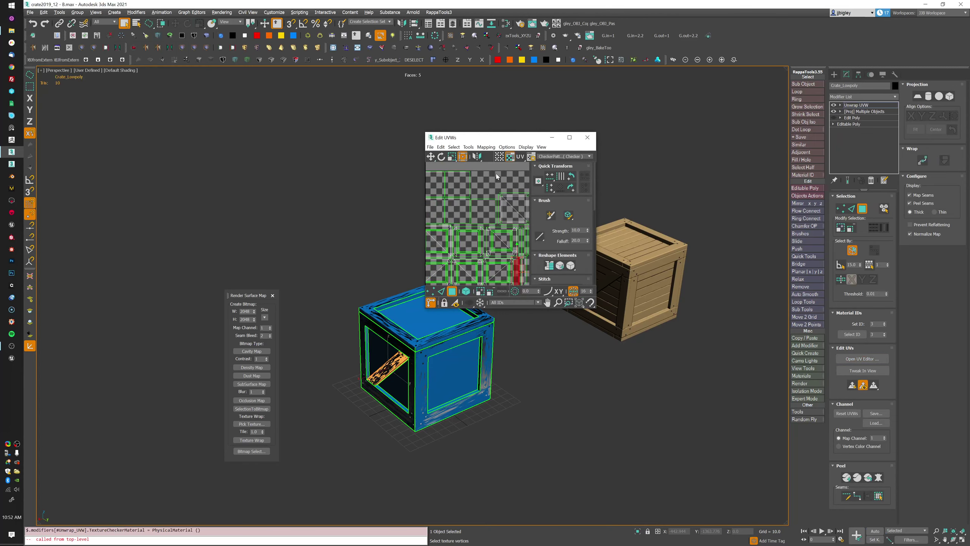
Render the crate's UVW template at 2048 by 2048 with Show Overlap turned off.
click(468, 147)
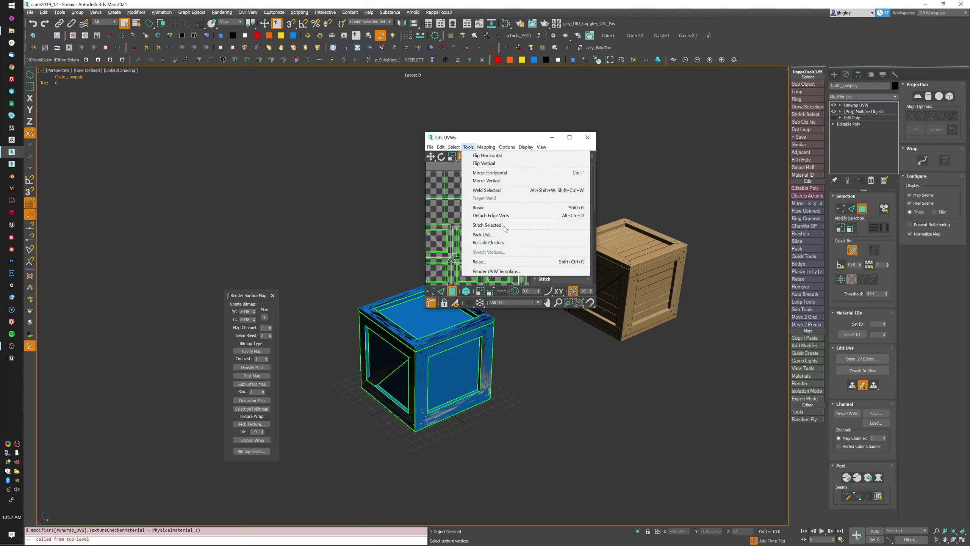
click(511, 273)
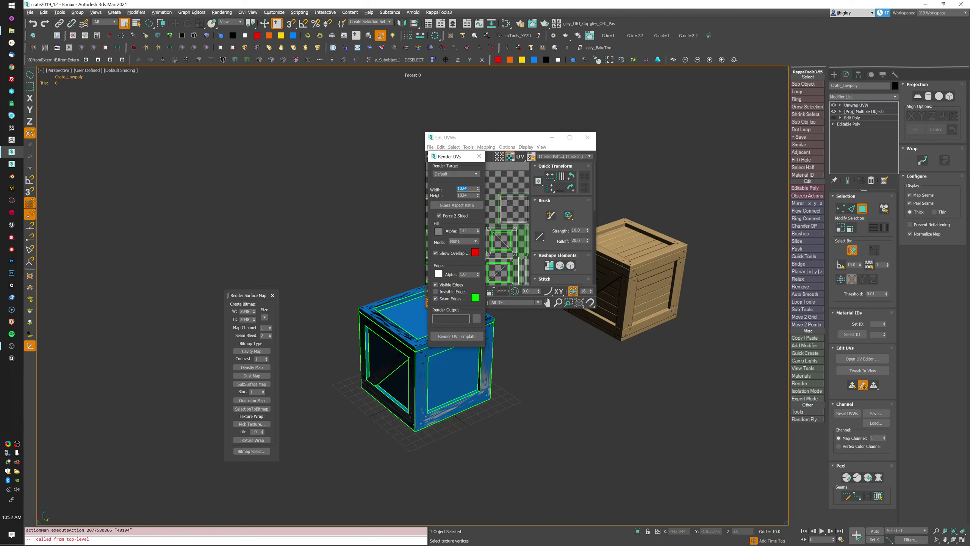
key(Tab)
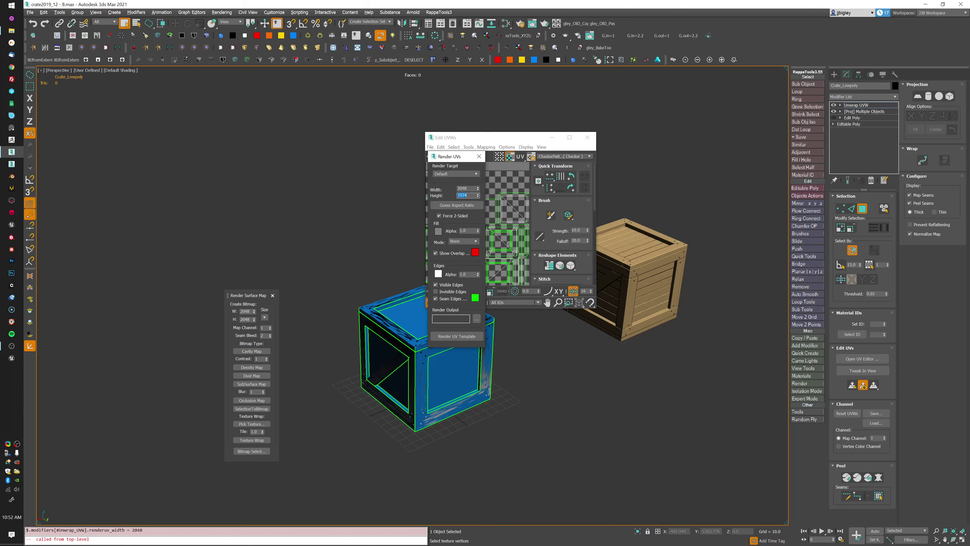
text(2048)
key(Return)
click(436, 253)
click(462, 337)
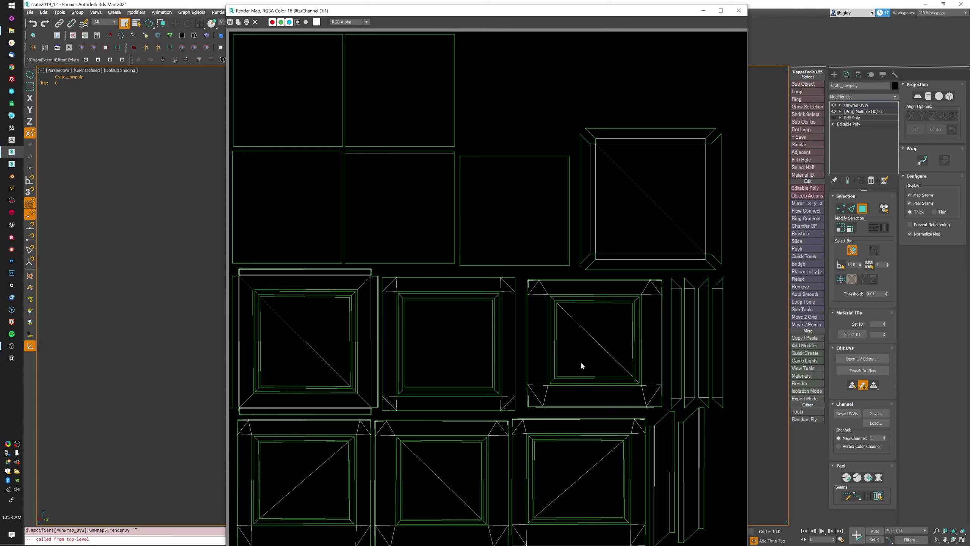
Save the rendered UVW template as a PNG image named Crate_UVW and close its render window.
click(230, 21)
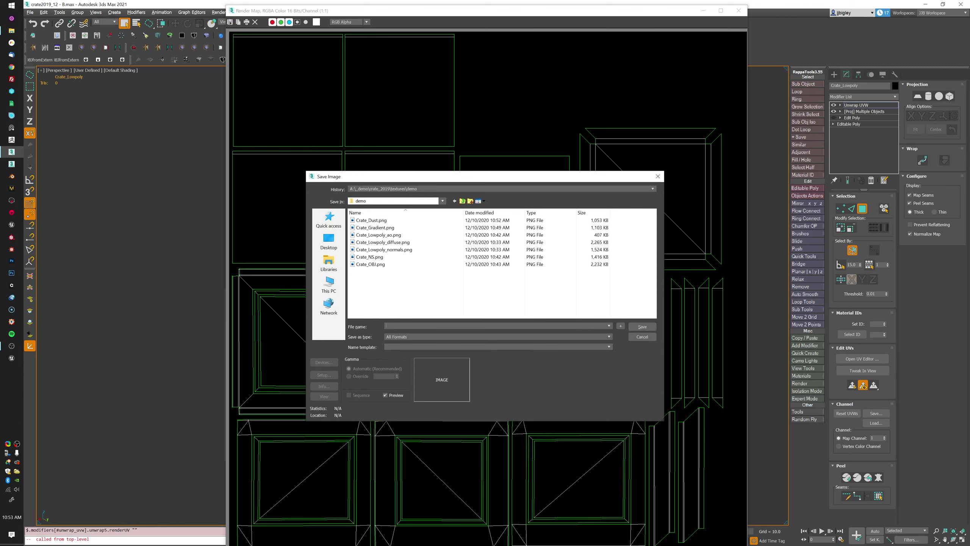
text(Crate)
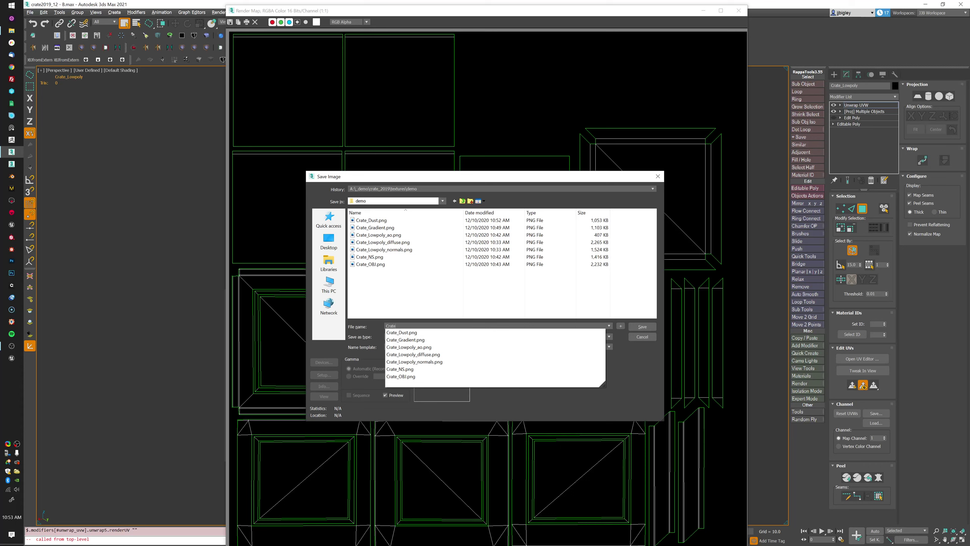
text(_UVW)
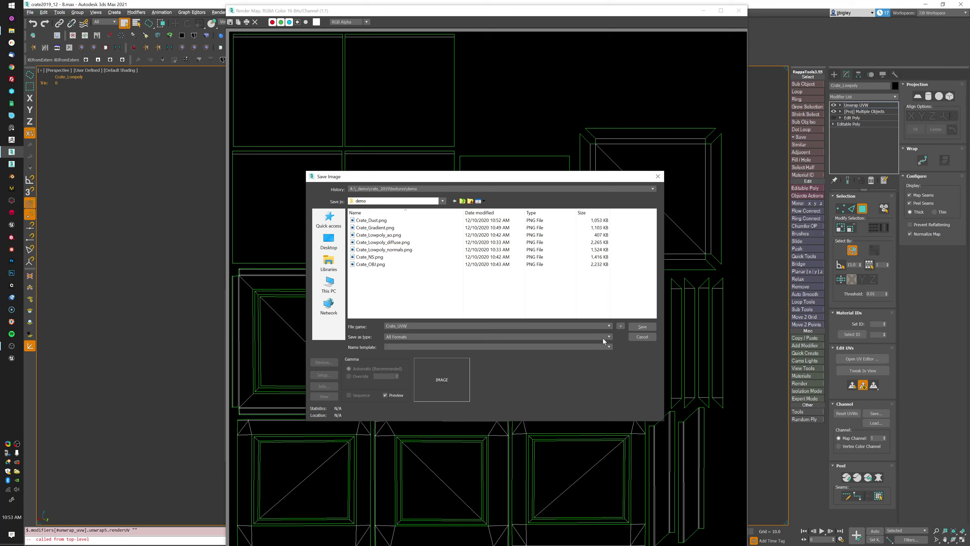
click(603, 339)
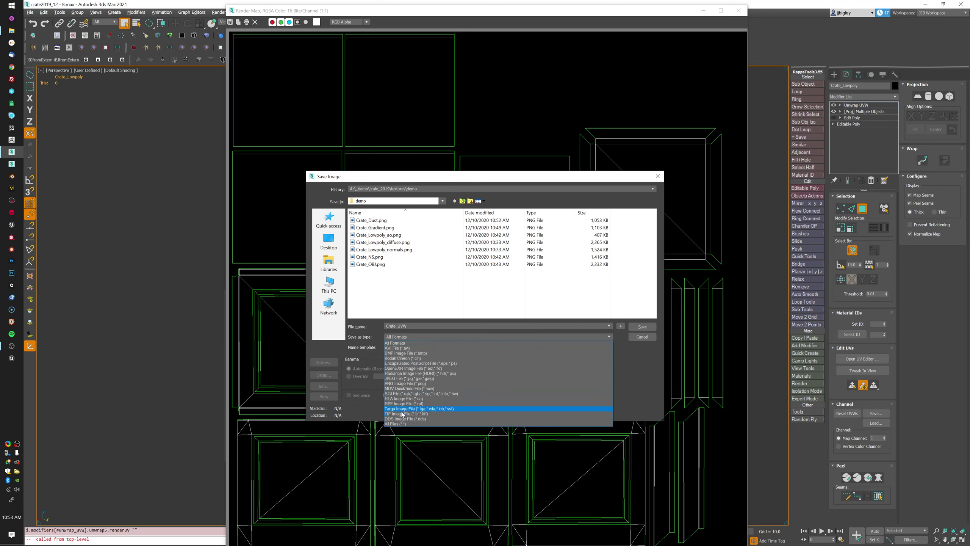
click(405, 383)
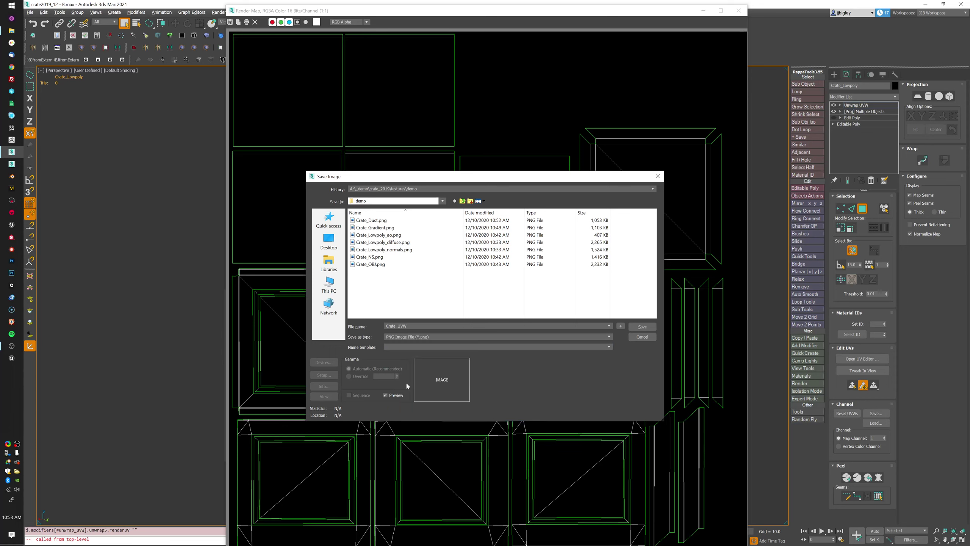
click(642, 327)
click(357, 259)
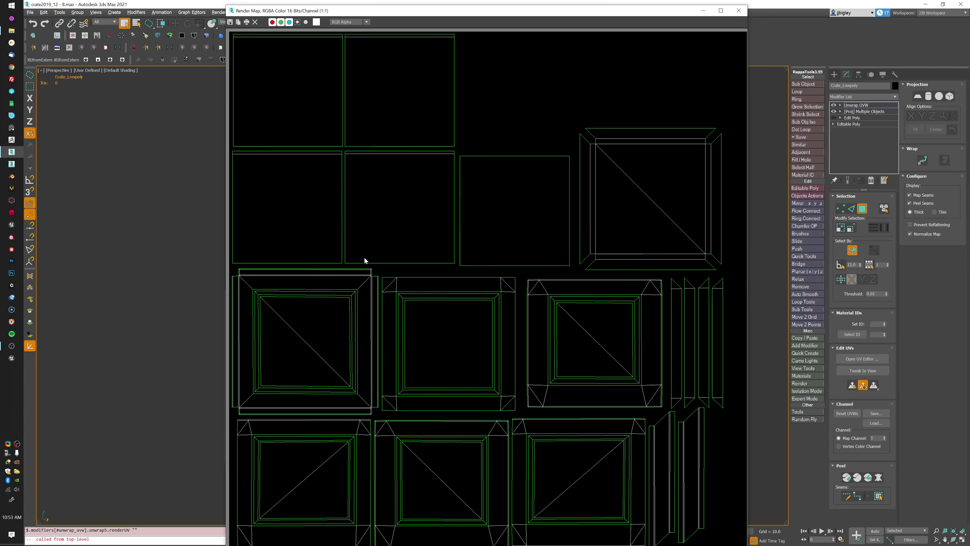
click(737, 10)
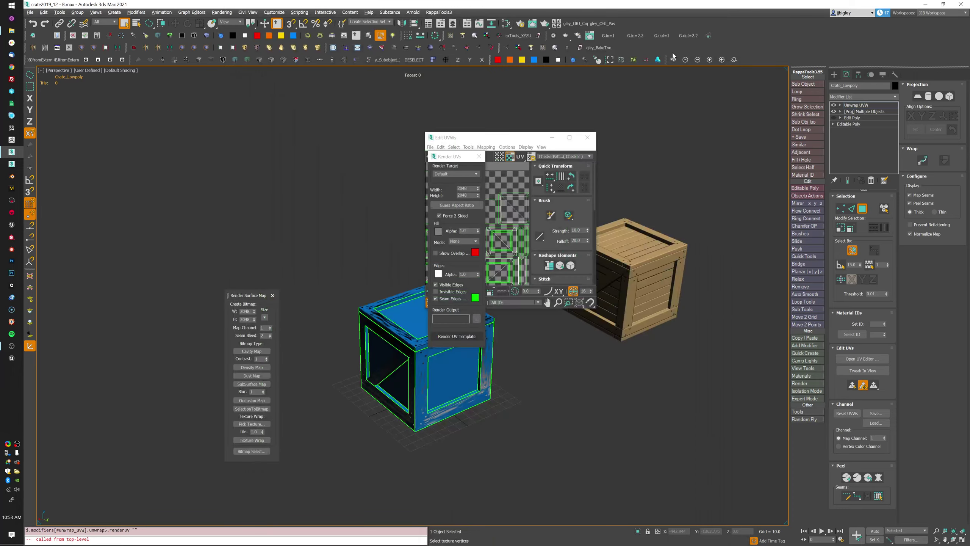
Render a solid UV template with Visible Edges and Seam Edges off, fill mode Solid, and a white fill colour.
click(450, 285)
click(449, 299)
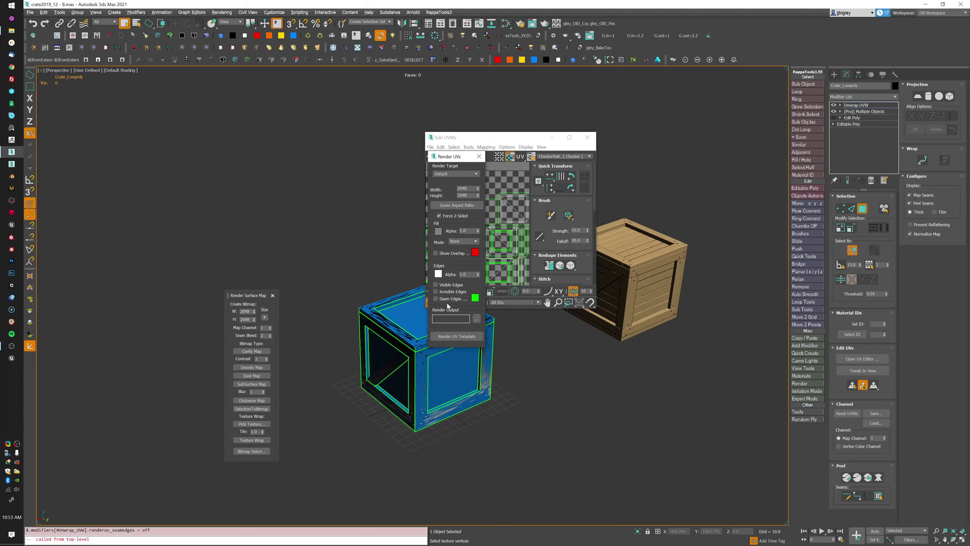
click(477, 244)
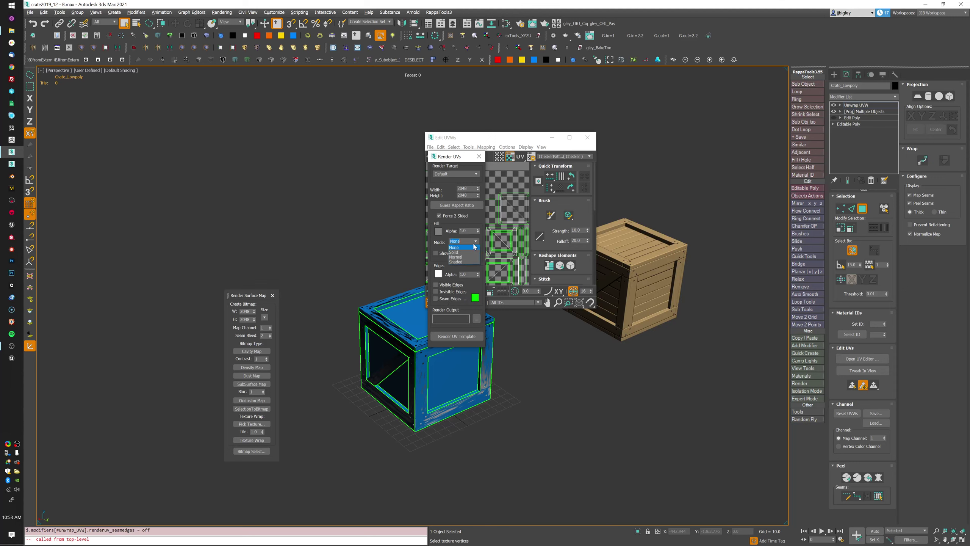
click(468, 255)
click(438, 231)
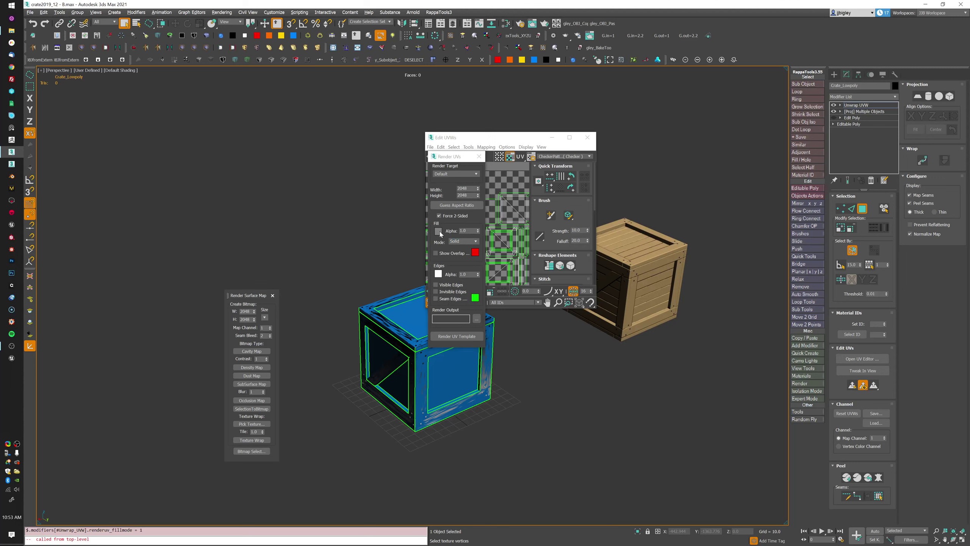
drag(717, 272, 717, 289)
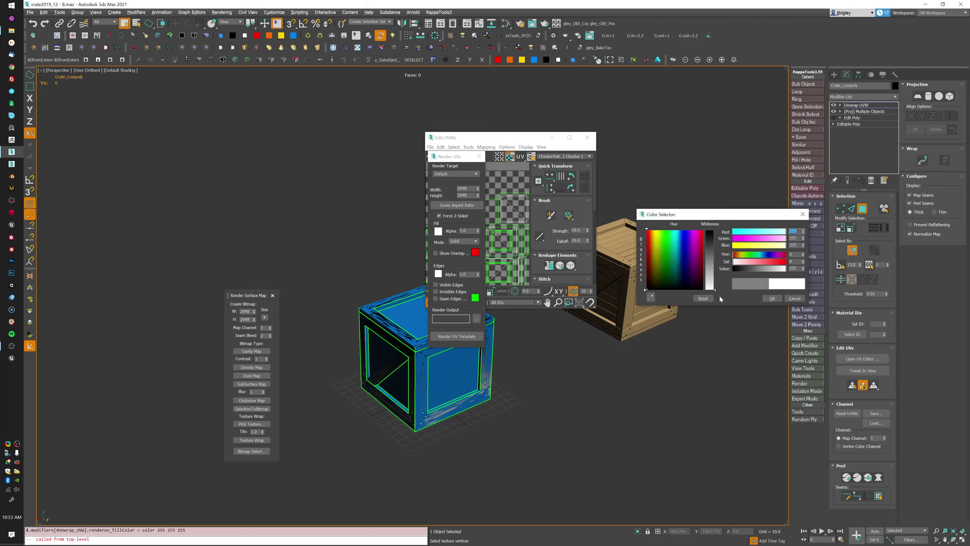
click(772, 298)
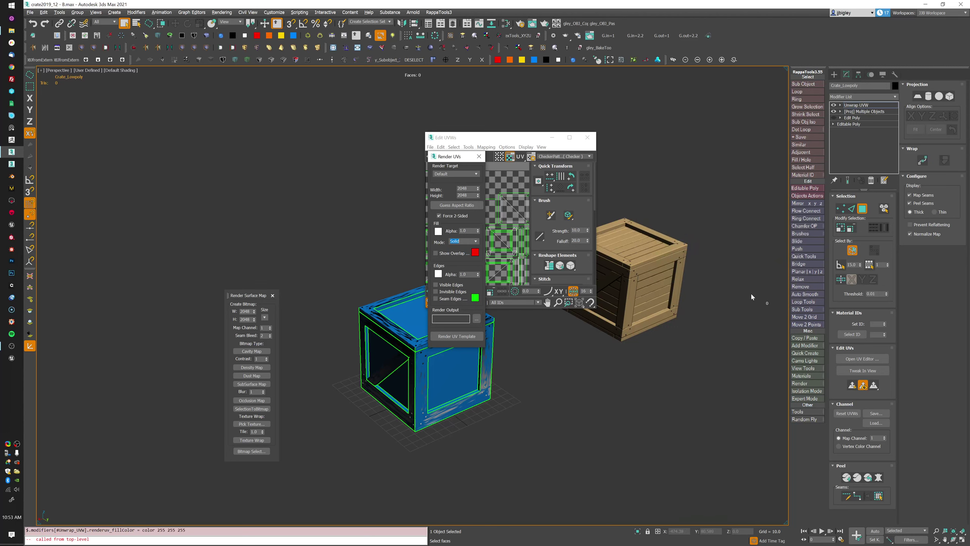
click(469, 336)
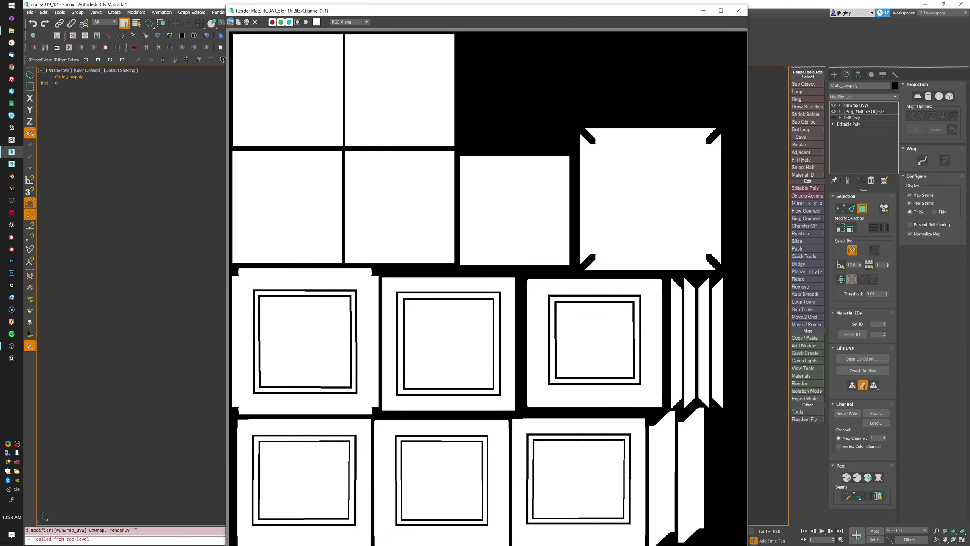
Save the solid UV template as a PNG image named Crate_UVW_Solid and close its render window.
click(231, 23)
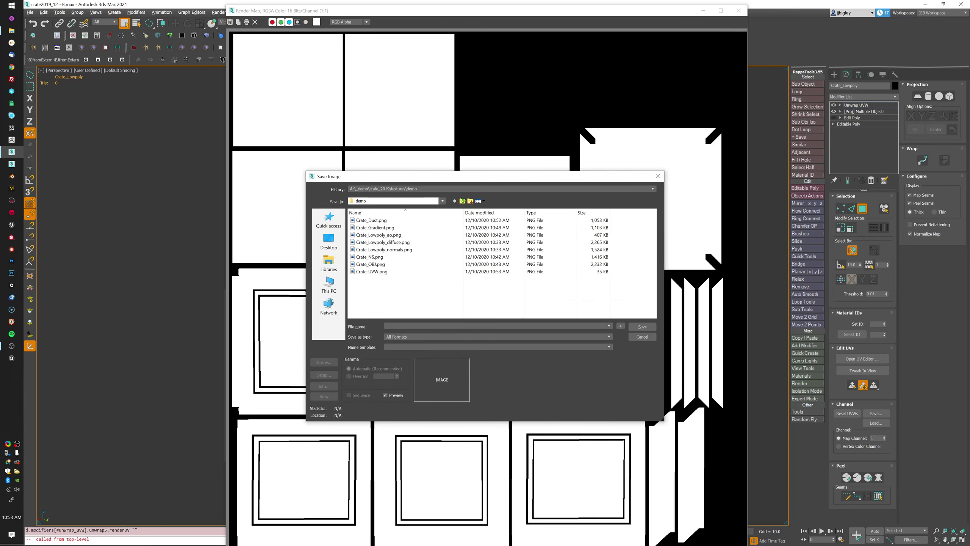
text(Crate)
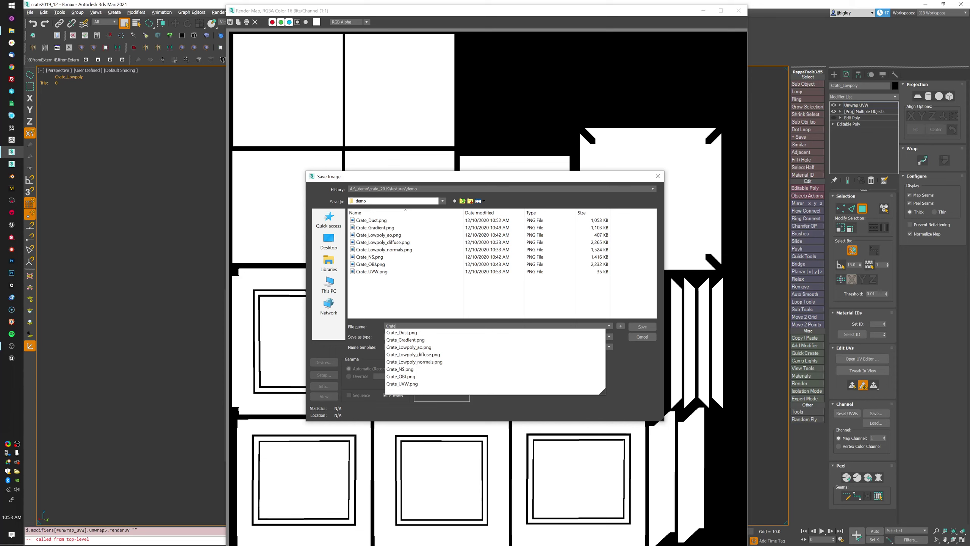
text(_SOLIDUVW)
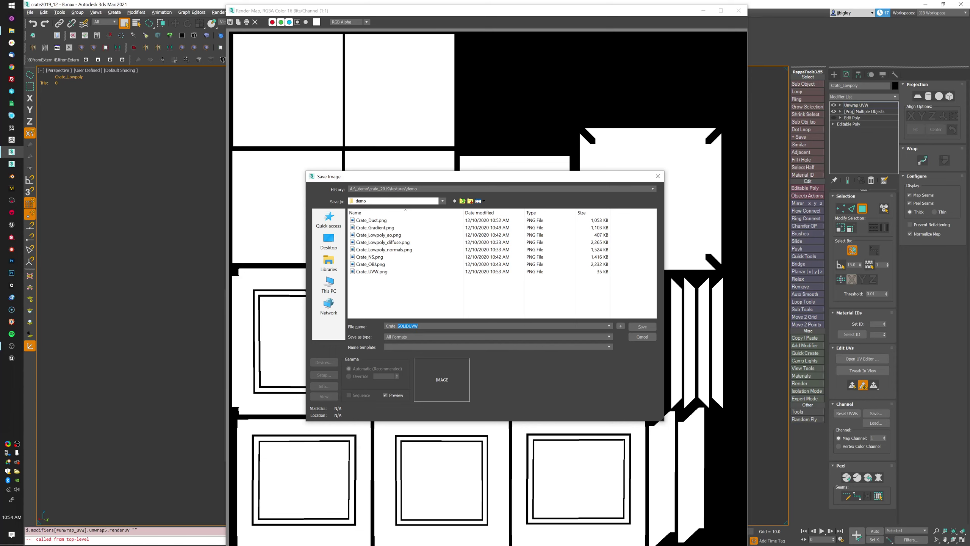
text(_Solid)
click(609, 337)
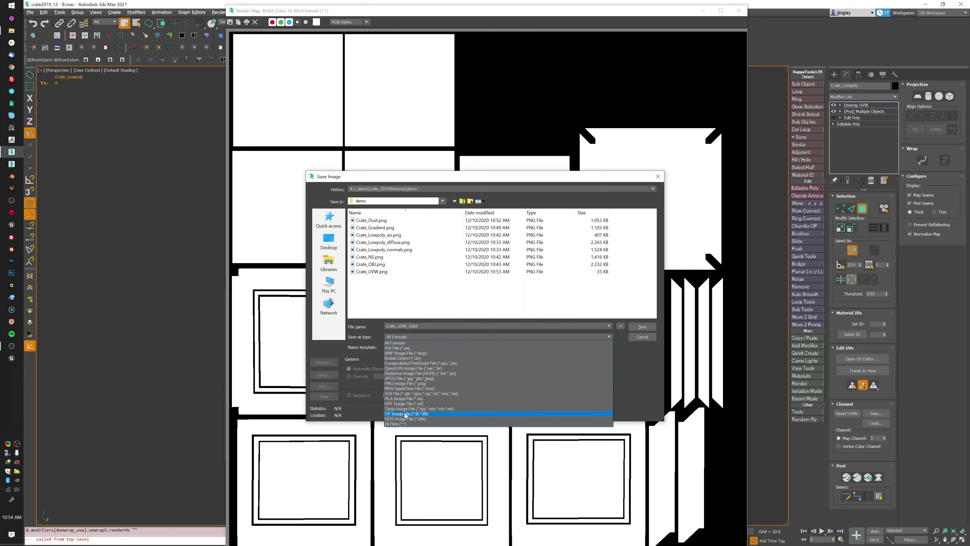
click(405, 383)
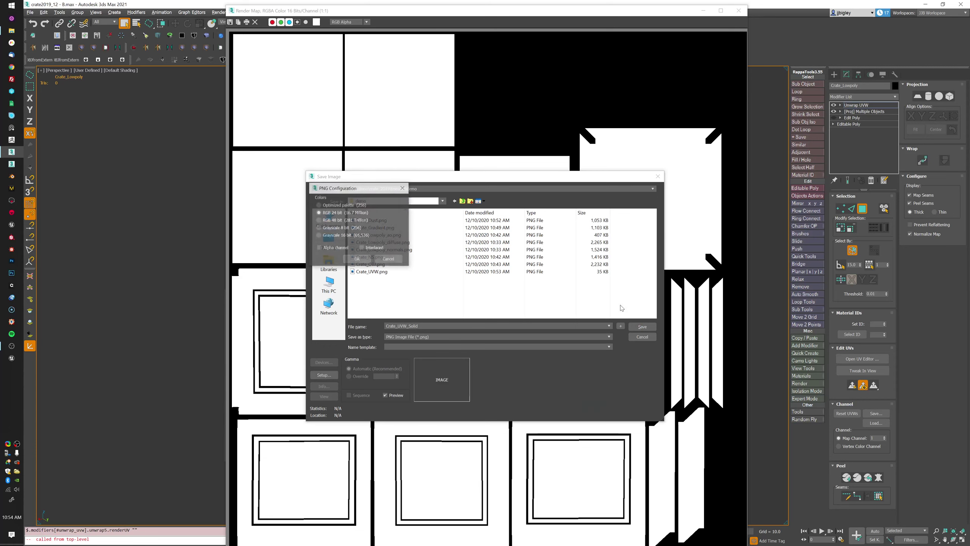
key(Return)
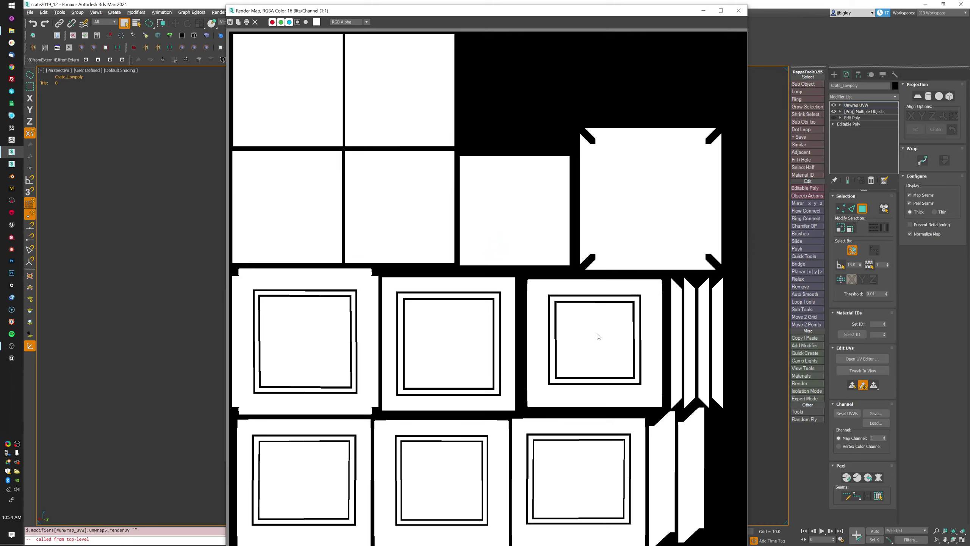
click(738, 10)
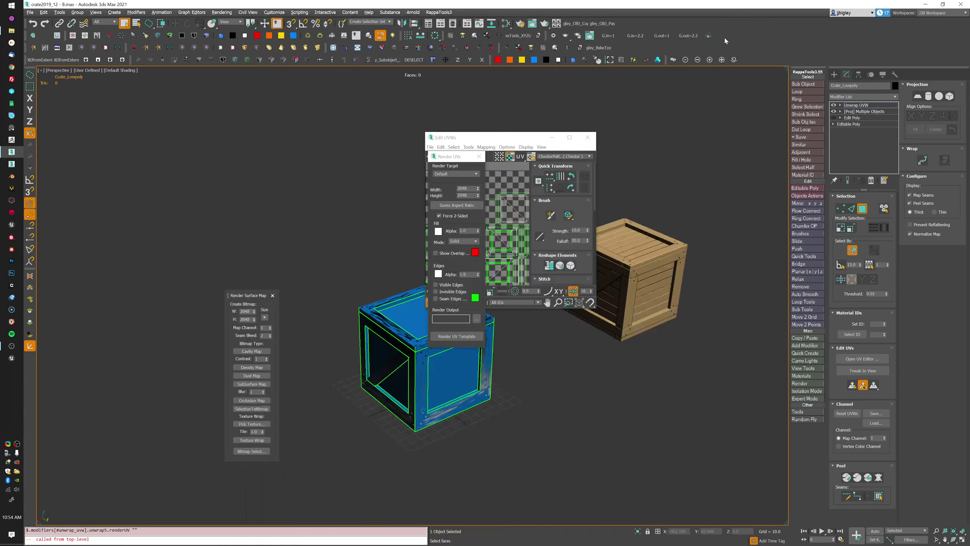
Close the Render UVs, Render Surface Map and Edit UVWs windows.
click(479, 156)
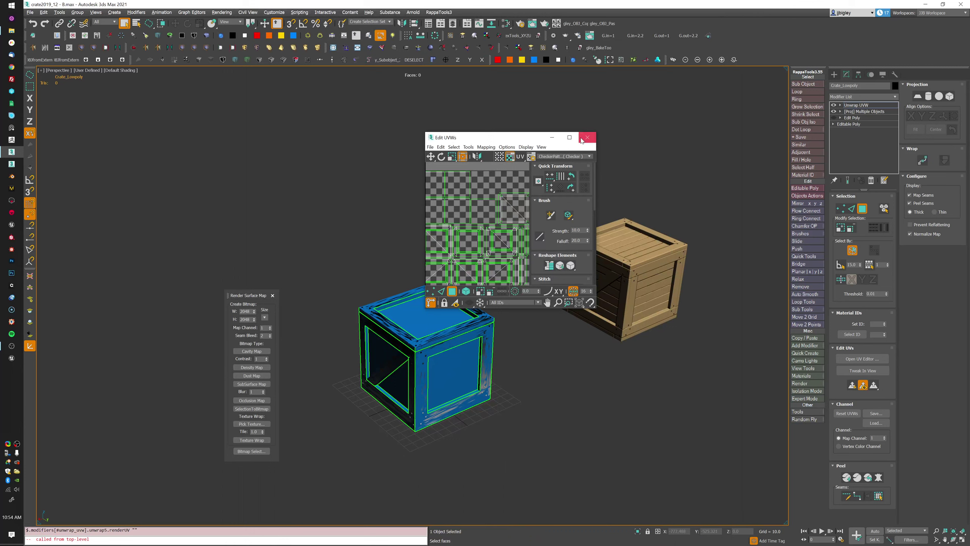
click(273, 295)
click(587, 137)
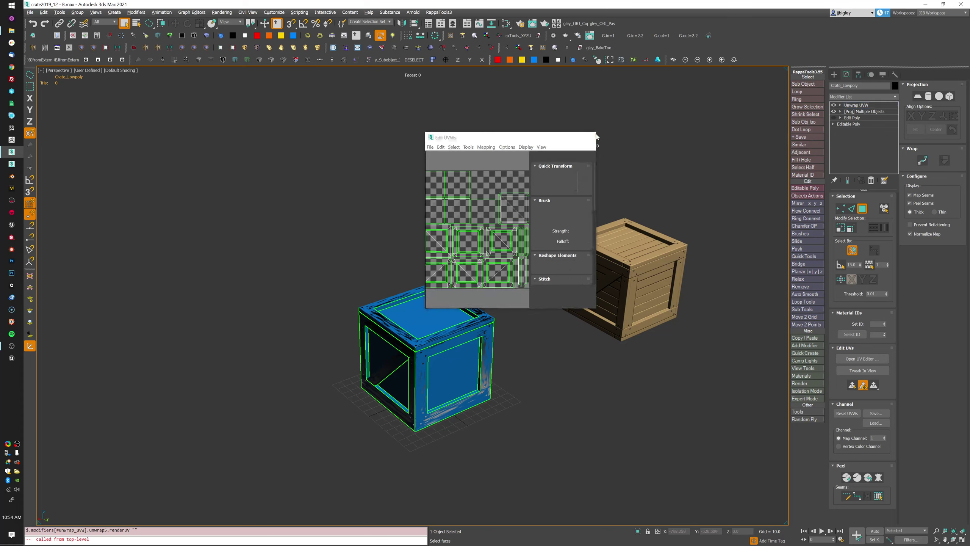
Leave the Unwrap UVW polygon level, deselect the crate, save the scene, and close 3ds Max.
middle_drag(523, 352, 504, 347)
alt+middle_drag(503, 347, 508, 352)
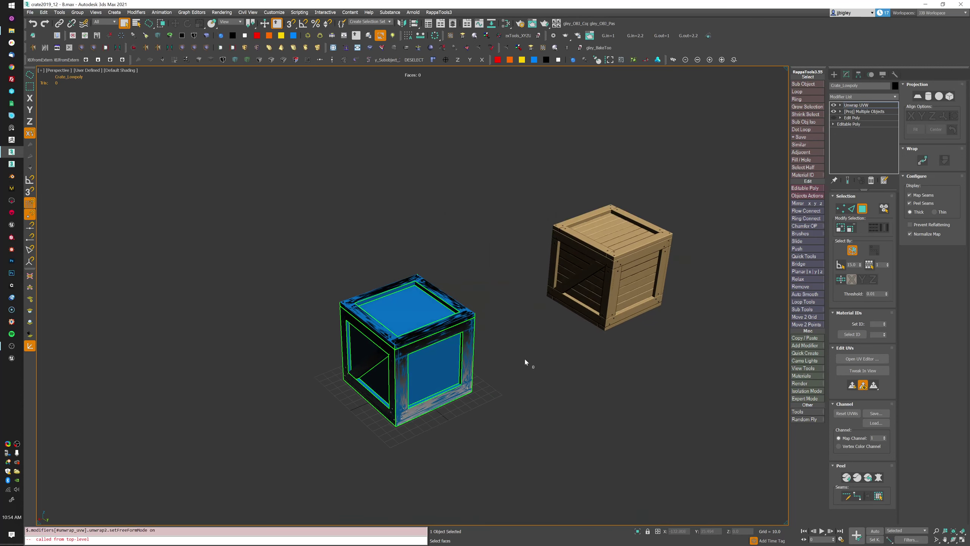
middle_drag(628, 376, 612, 382)
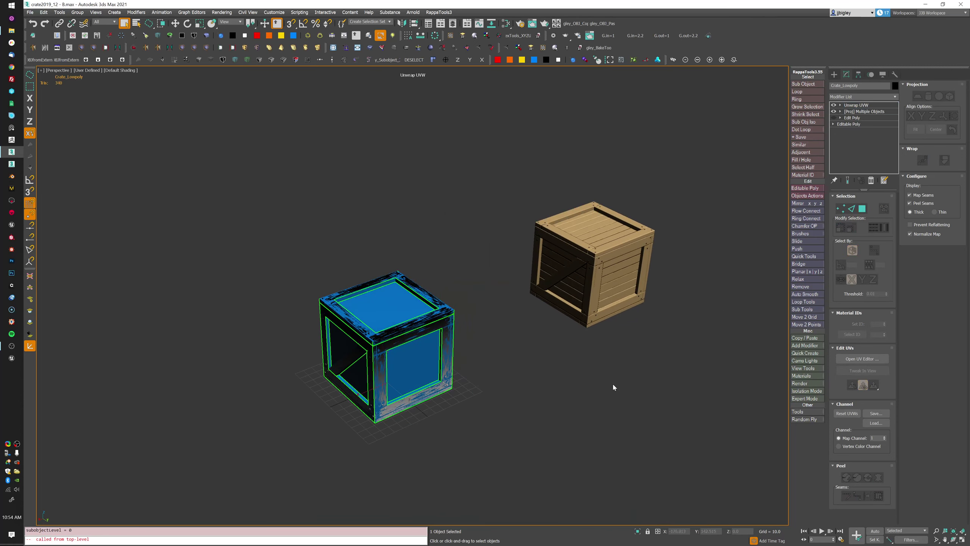
click(609, 383)
key(ctrl+s)
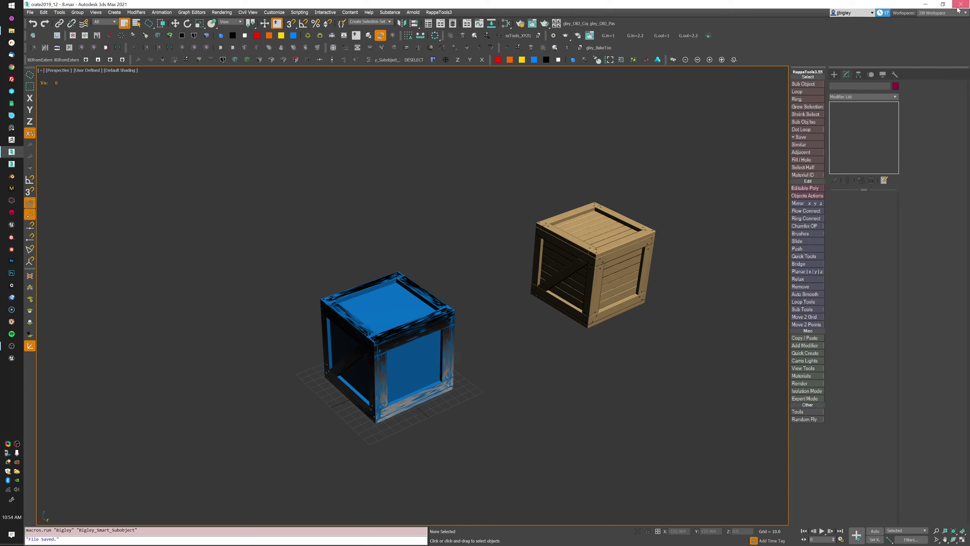
click(958, 9)
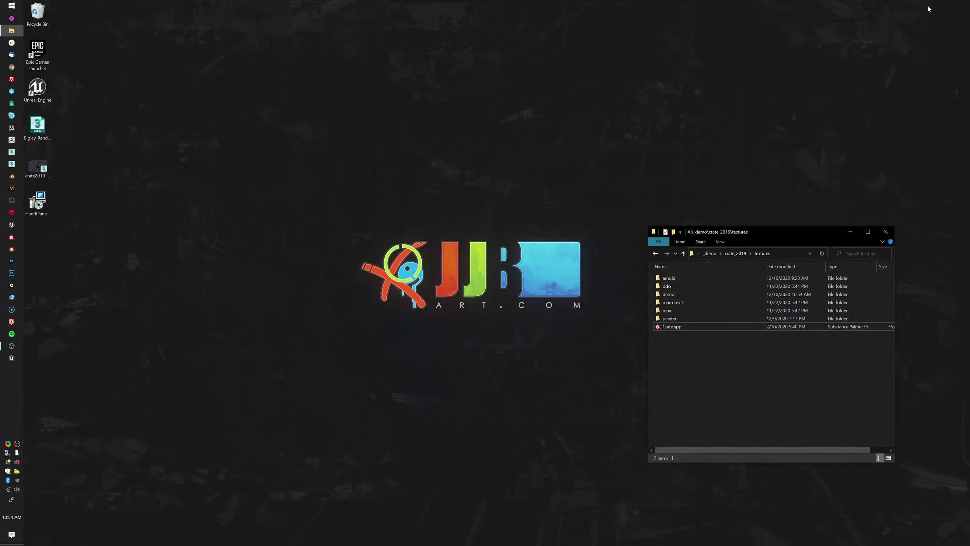
Launch Photoshop and select all the crate PNG maps in the textures\demo folder in File Explorer.
click(11, 260)
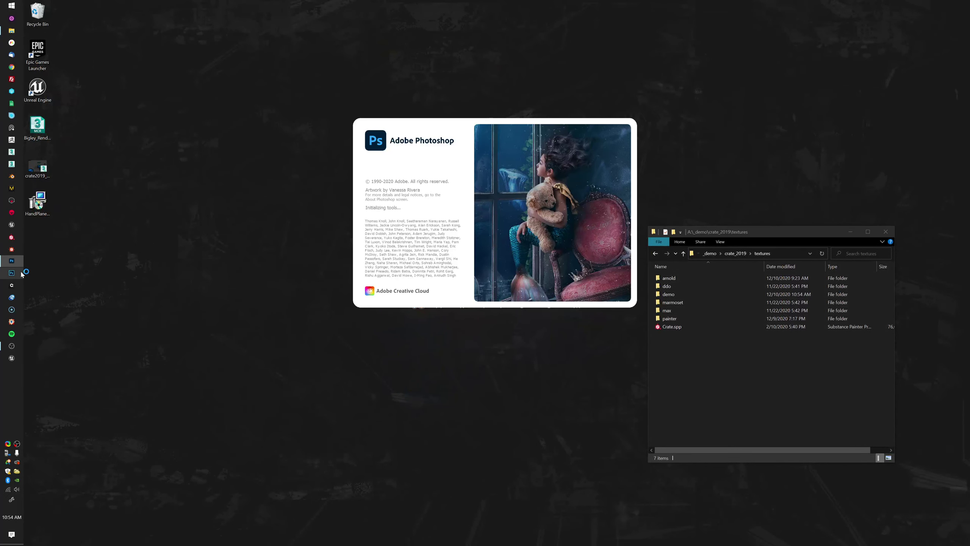
double_click(669, 293)
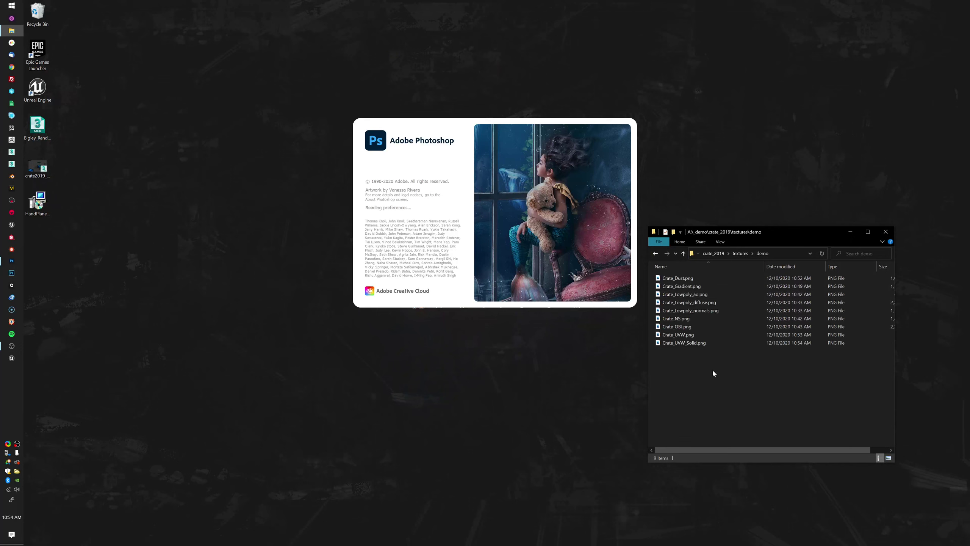
drag(712, 368, 669, 186)
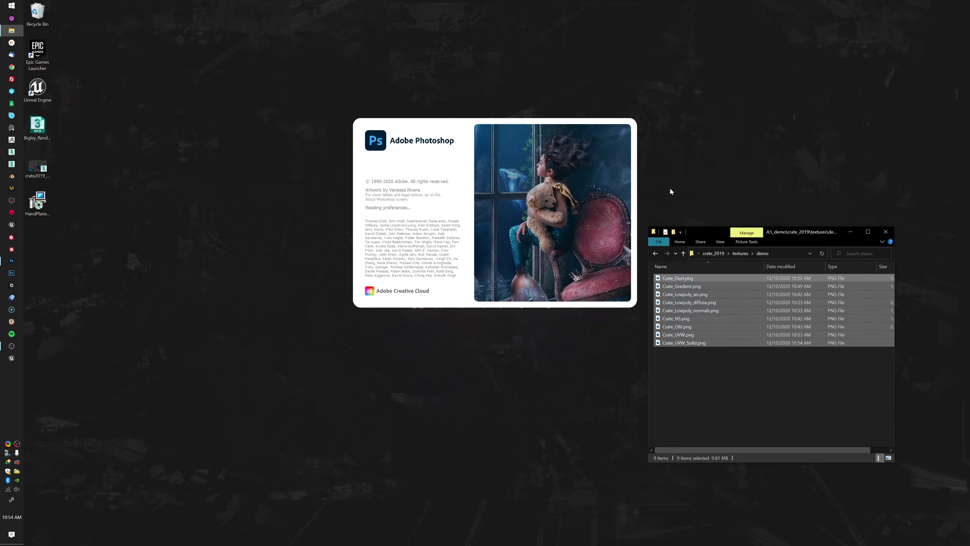
drag(800, 232, 916, 189)
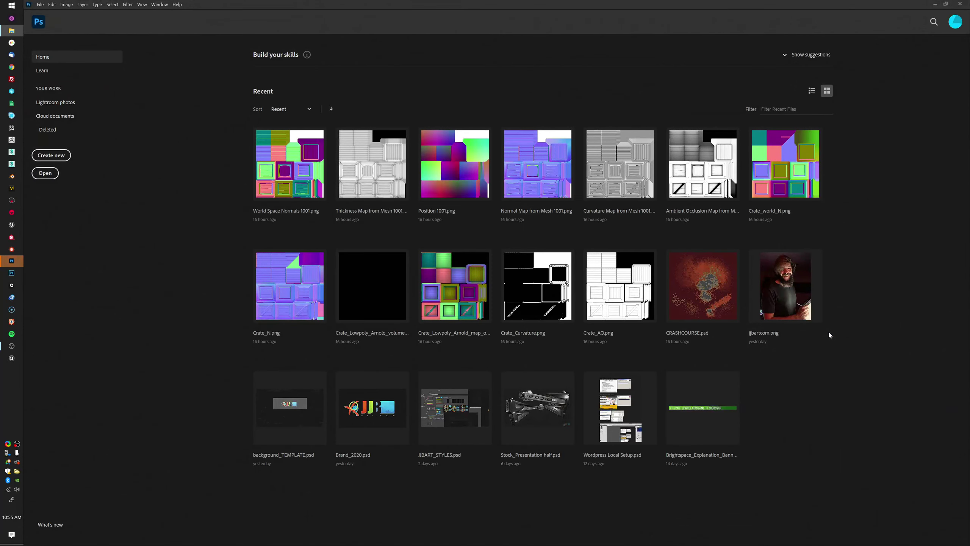
key(alt+Tab)
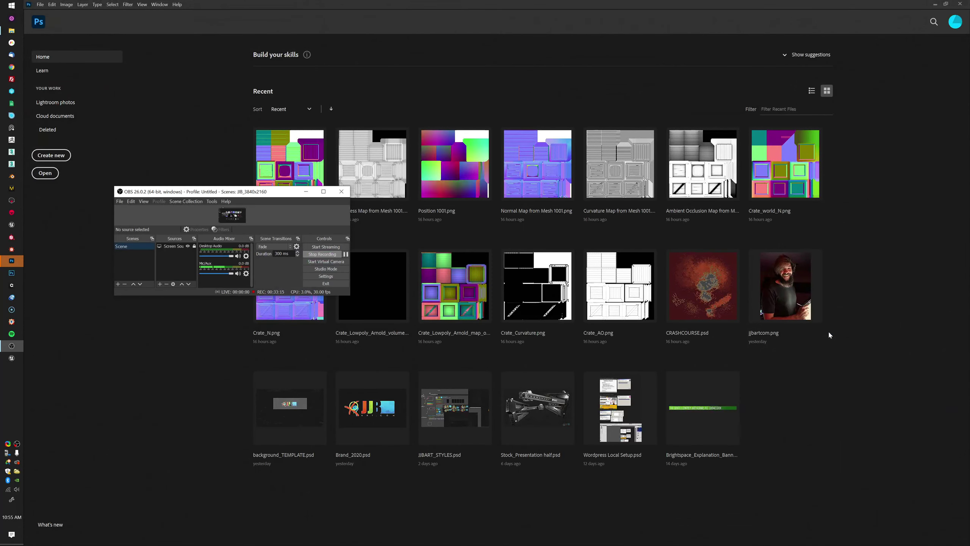
key(alt+Tab)
key(alt+Tab)
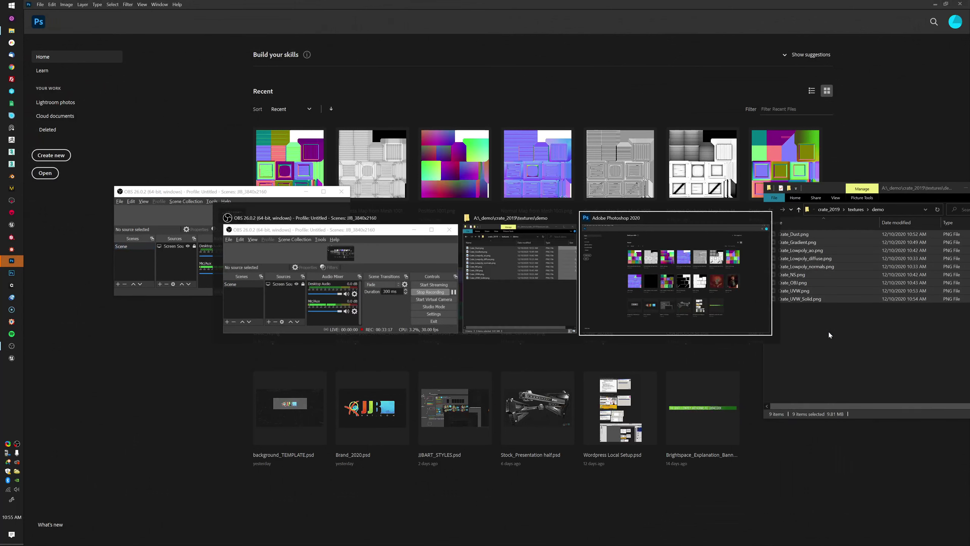
Open all the crate PNG maps from the textures\demo folder in Photoshop.
click(41, 5)
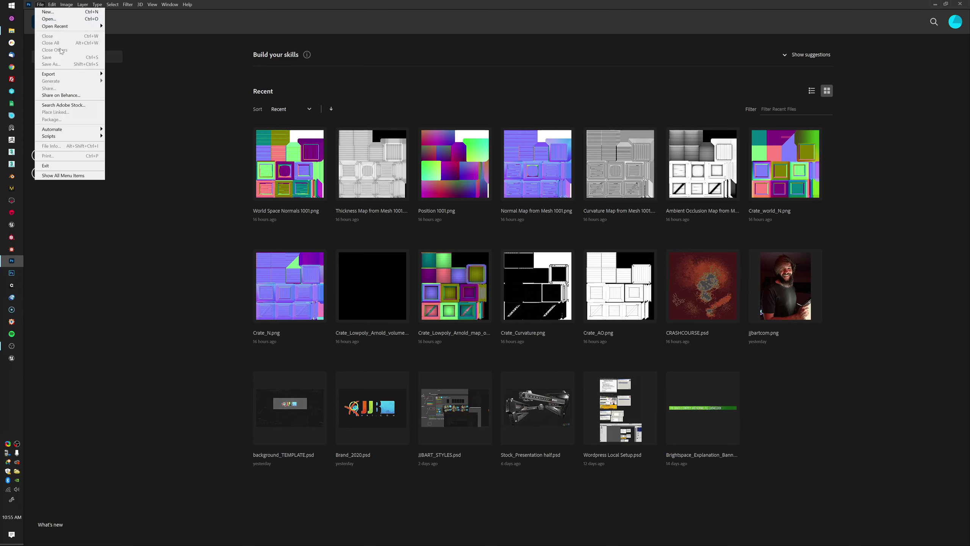
click(65, 21)
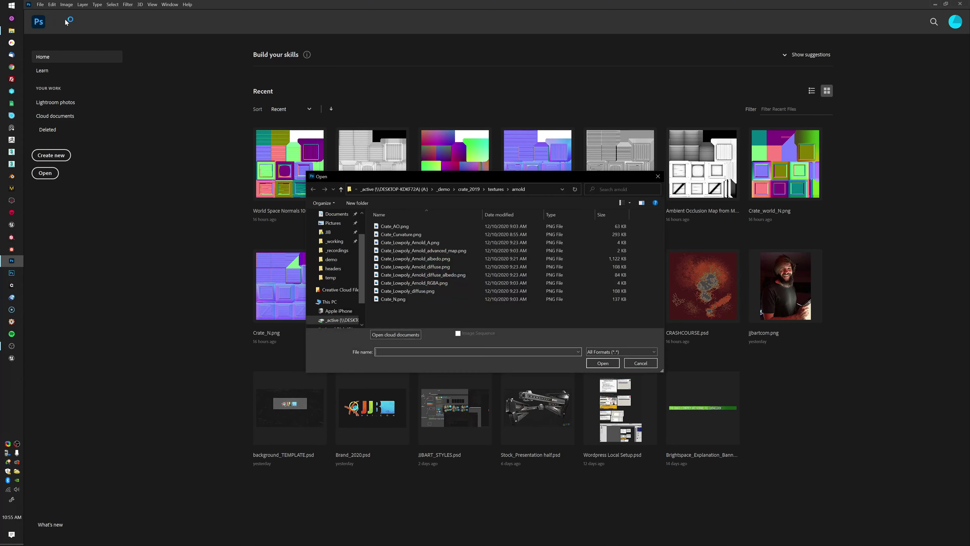
click(498, 191)
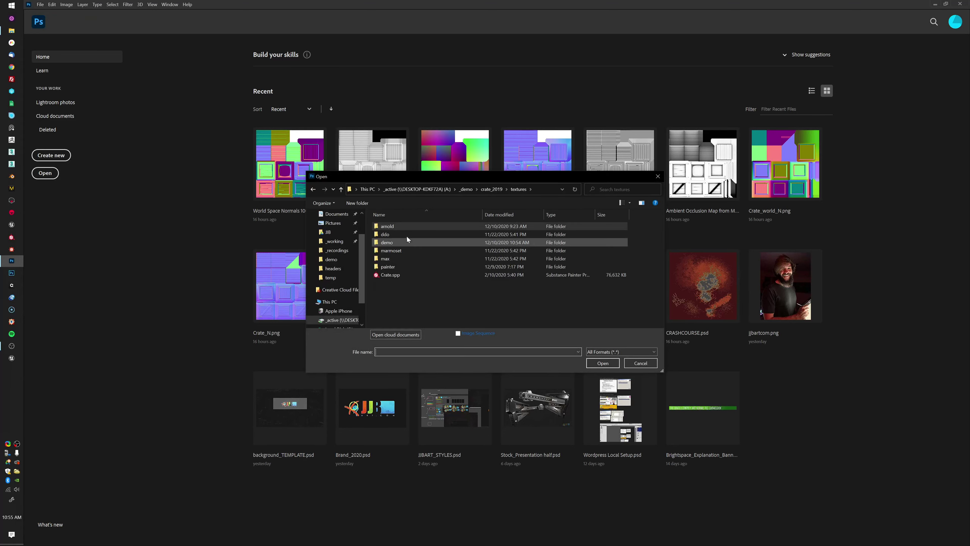
double_click(398, 244)
click(603, 363)
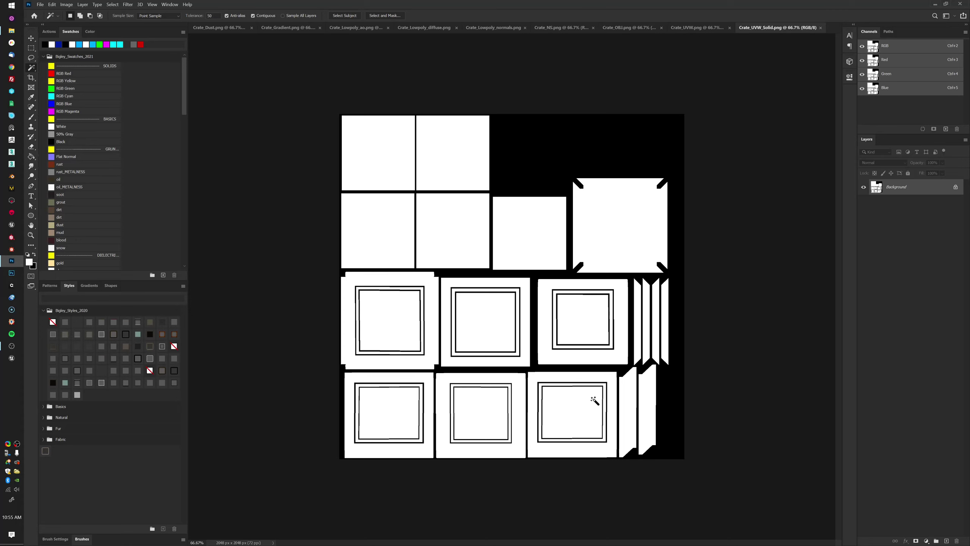
Cycle through the open crate documents to examine the gradient, diffuse, normals, object-colour and UVW template maps.
key(ctrl+Tab)
key(ctrl+Tab)
key(ctrl+Tab)
key(ctrl+Tab)
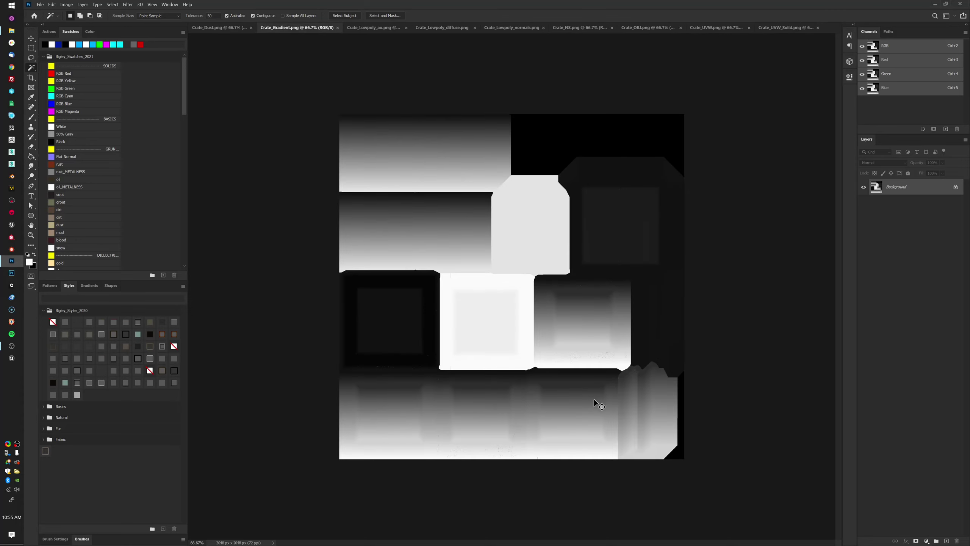
key(ctrl+Tab)
key(ctrl+Tab)
key(ctrl+Tab)
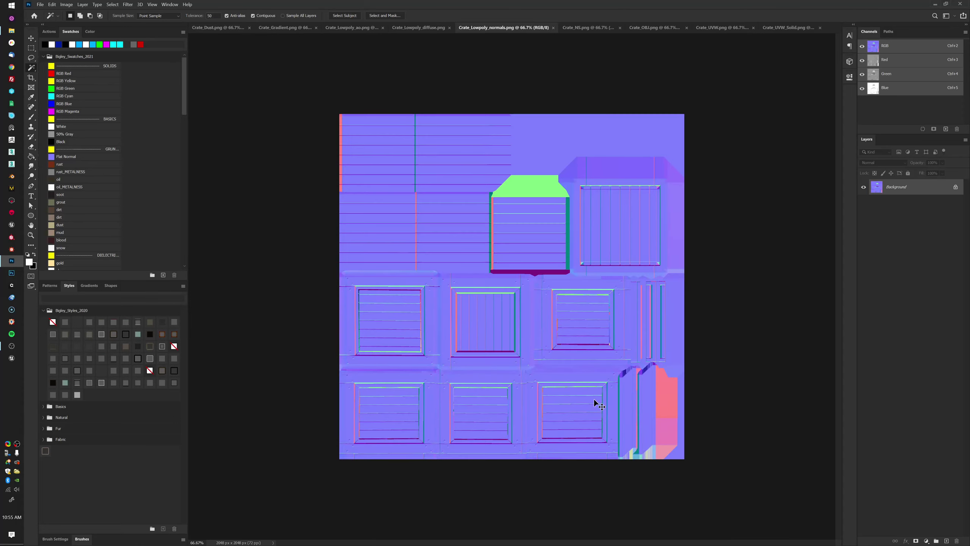
key(ctrl+Tab)
key(ctrl+Tab)
key(ctrl+Tab)
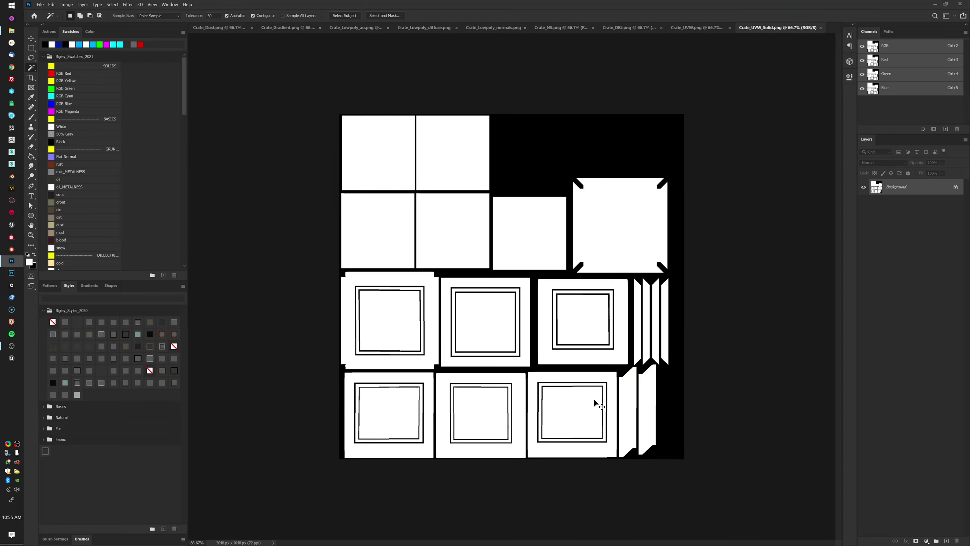
key(ctrl+Tab)
key(ctrl+Tab)
key(ctrl+Tab)
key(ctrl+Tab)
key(ctrl+Tab)
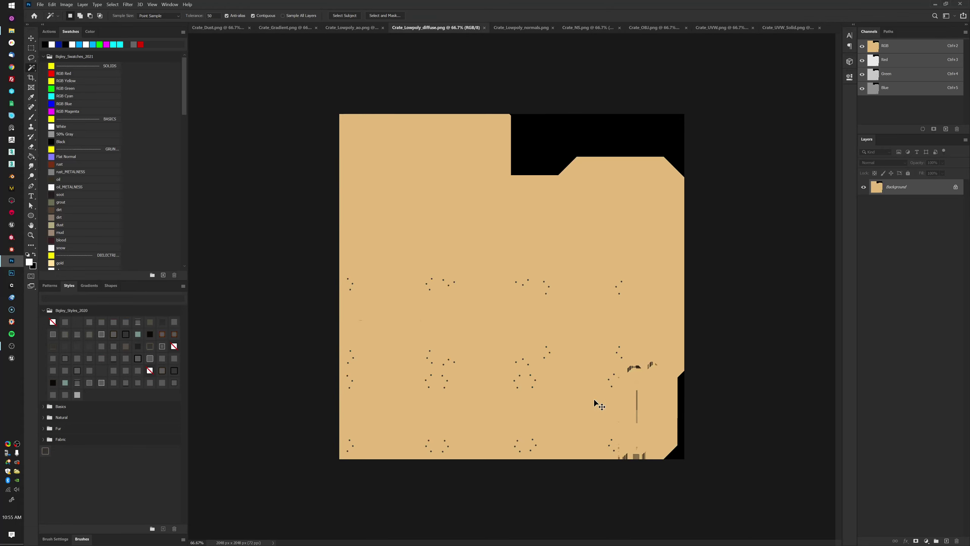
key(ctrl+Tab)
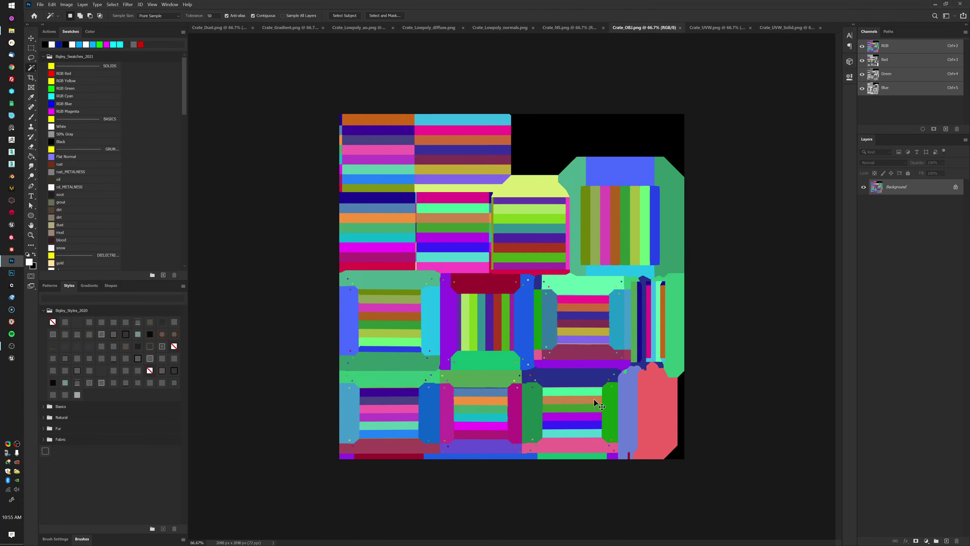